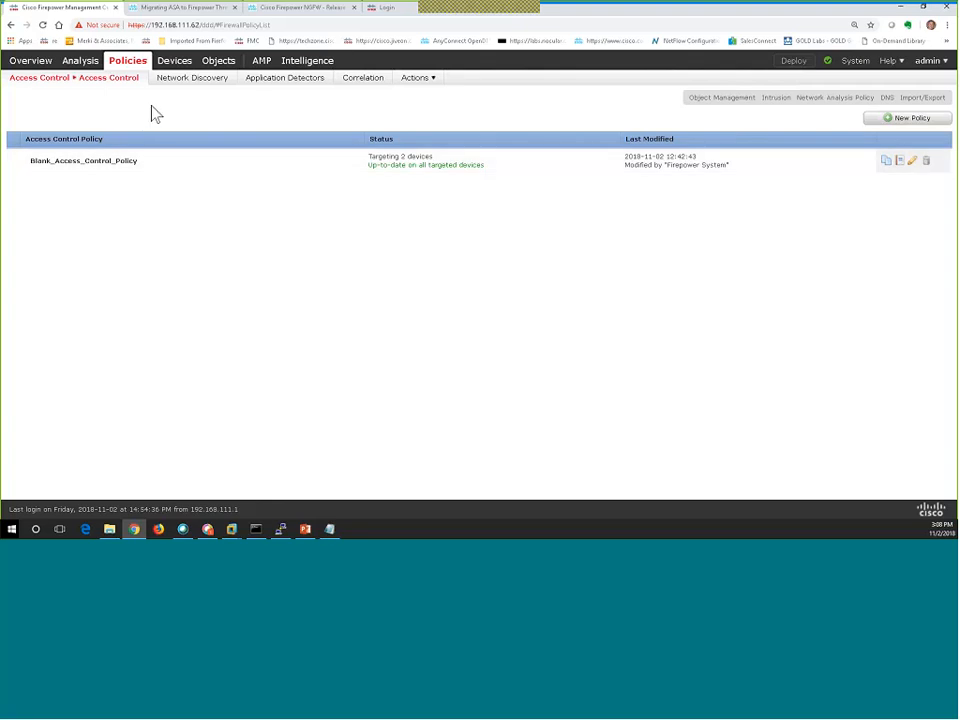
Display the Device Management list with 2110_Internet_Edge, vFTD and their access control policy.
{"action": "mouse_move", "coordinate": [170, 64]}
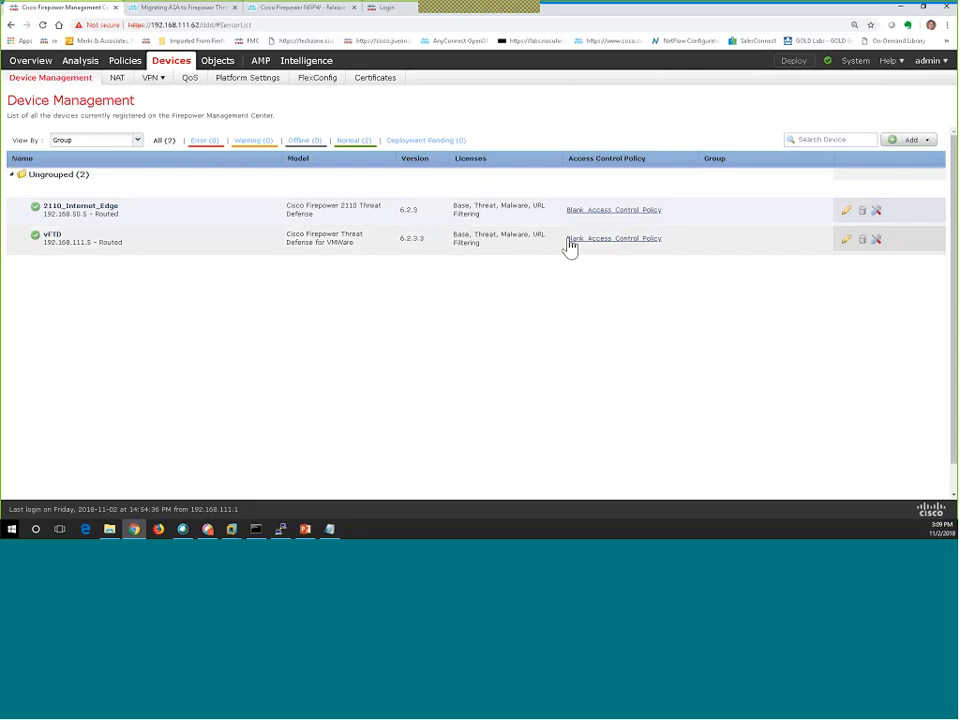
Check the two devices assigned to Blank_Access_Control_Policy, cancelling without changing assignments.
{"action": "left_click", "coordinate": [140, 67]}
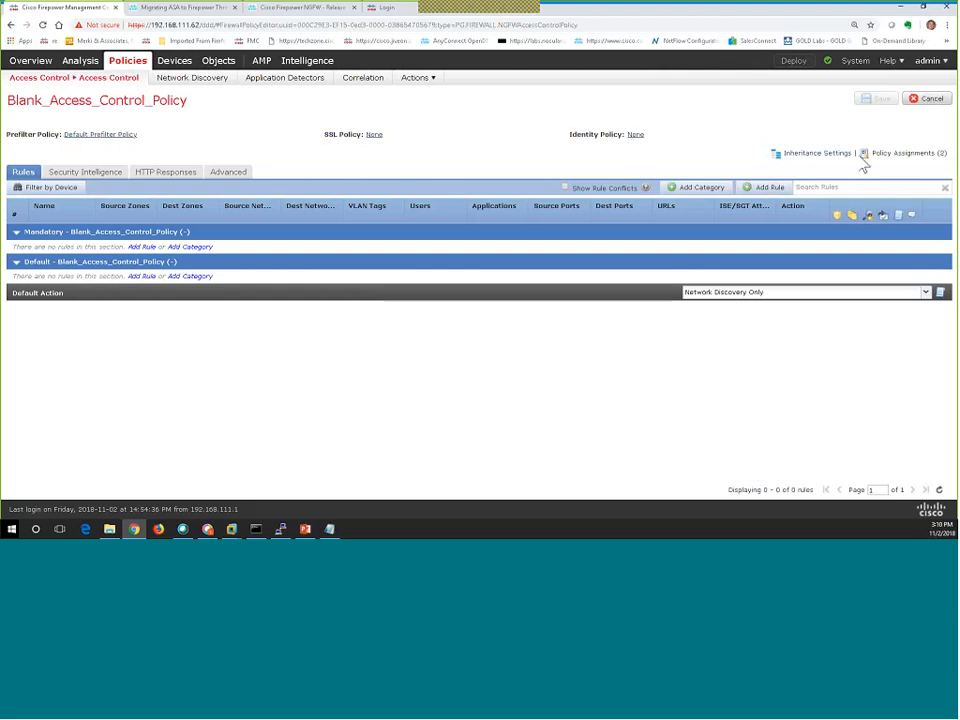
{"action": "left_click", "coordinate": [903, 154]}
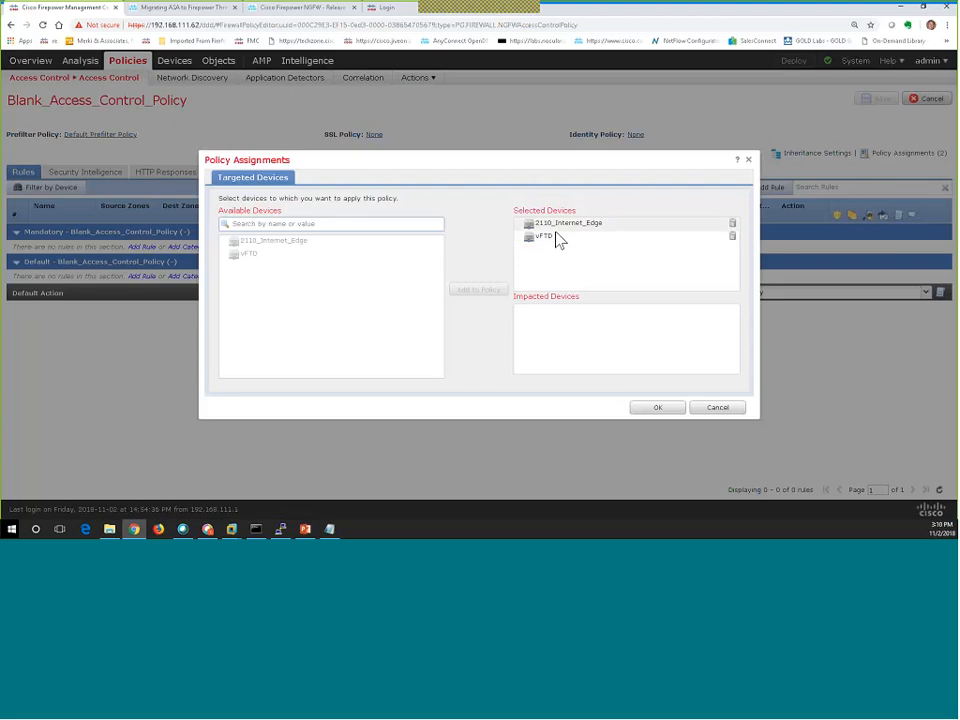
{"action": "left_click", "coordinate": [720, 409]}
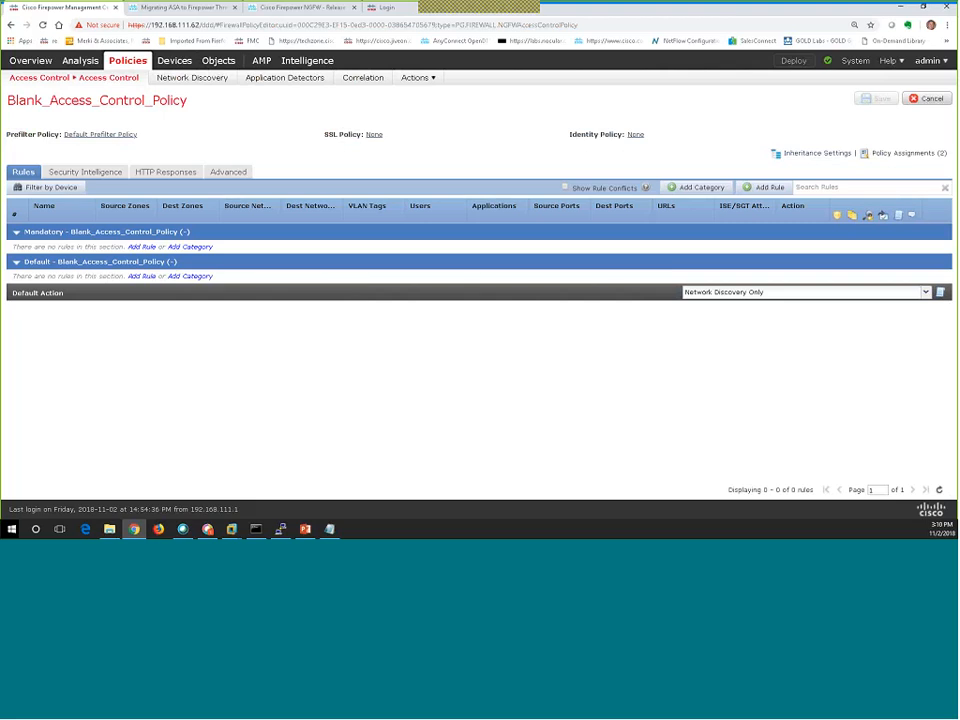
Show the 14 built-in network objects, such as any-ipv4, in Object Management.
{"action": "mouse_move", "coordinate": [220, 73]}
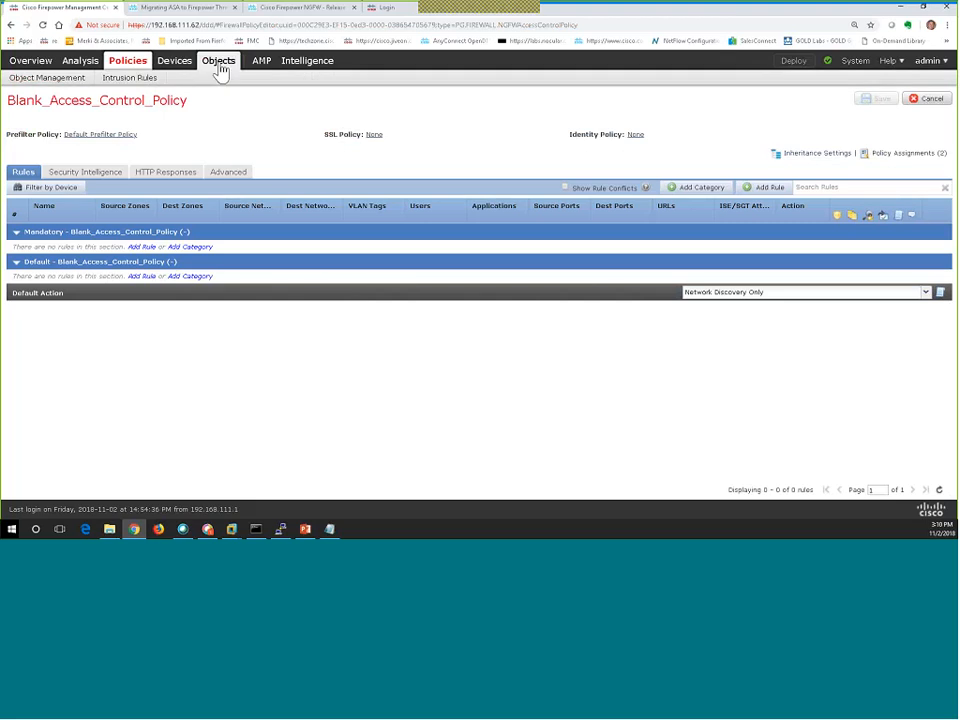
{"action": "left_click", "coordinate": [220, 73]}
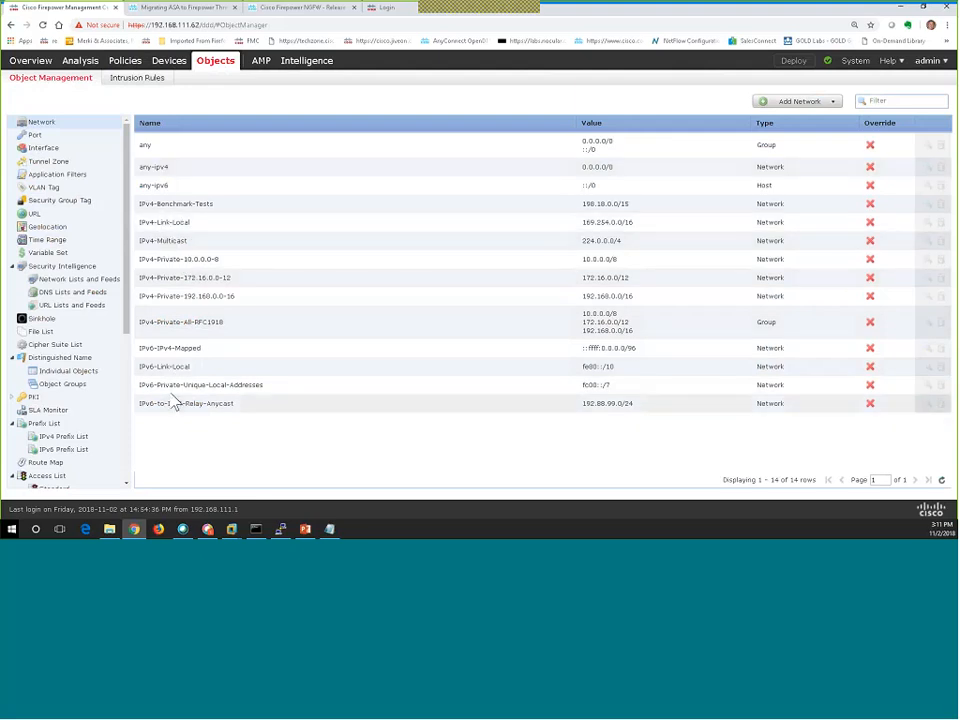
Inspect 2110_Internet_Edge's Routing settings, then view the empty NAT policy list.
{"action": "mouse_move", "coordinate": [172, 70]}
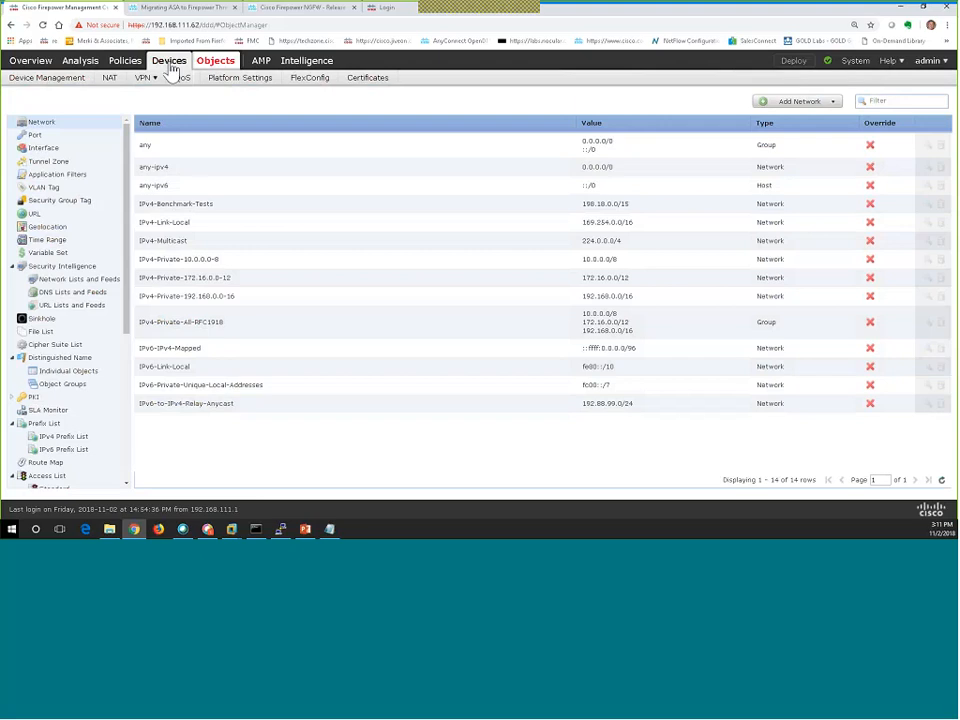
{"action": "left_click", "coordinate": [171, 65]}
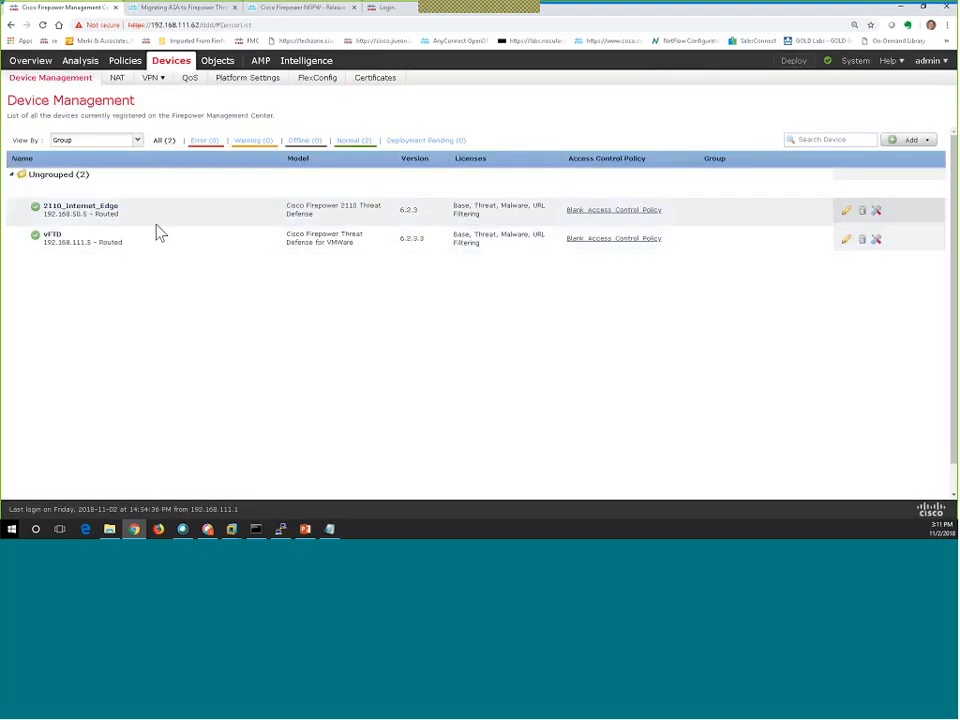
{"action": "left_click", "coordinate": [847, 214]}
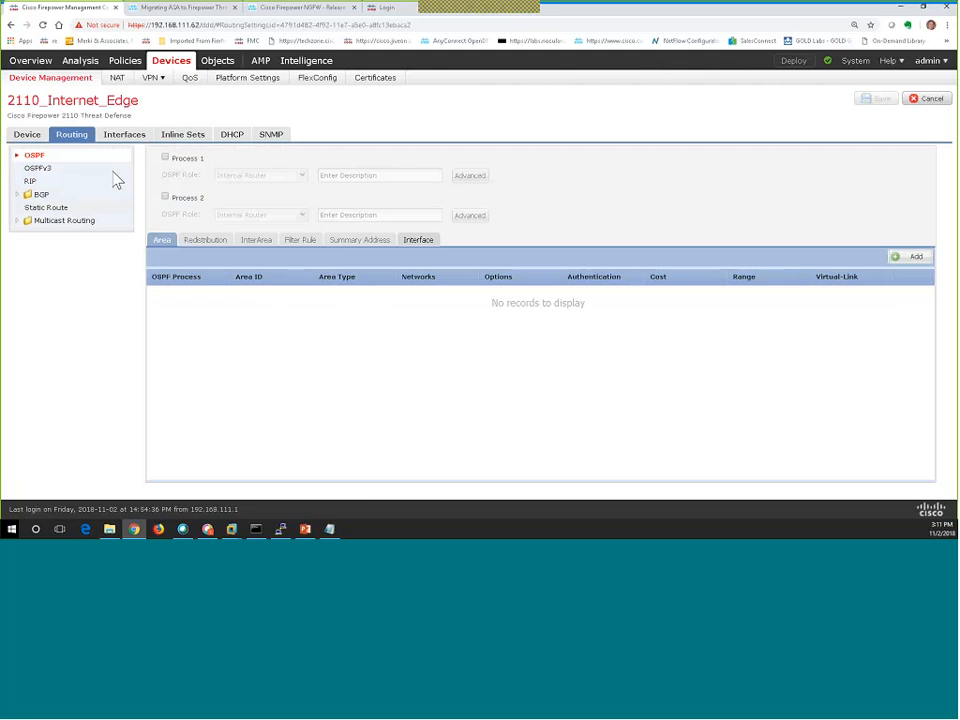
{"action": "left_click", "coordinate": [116, 84]}
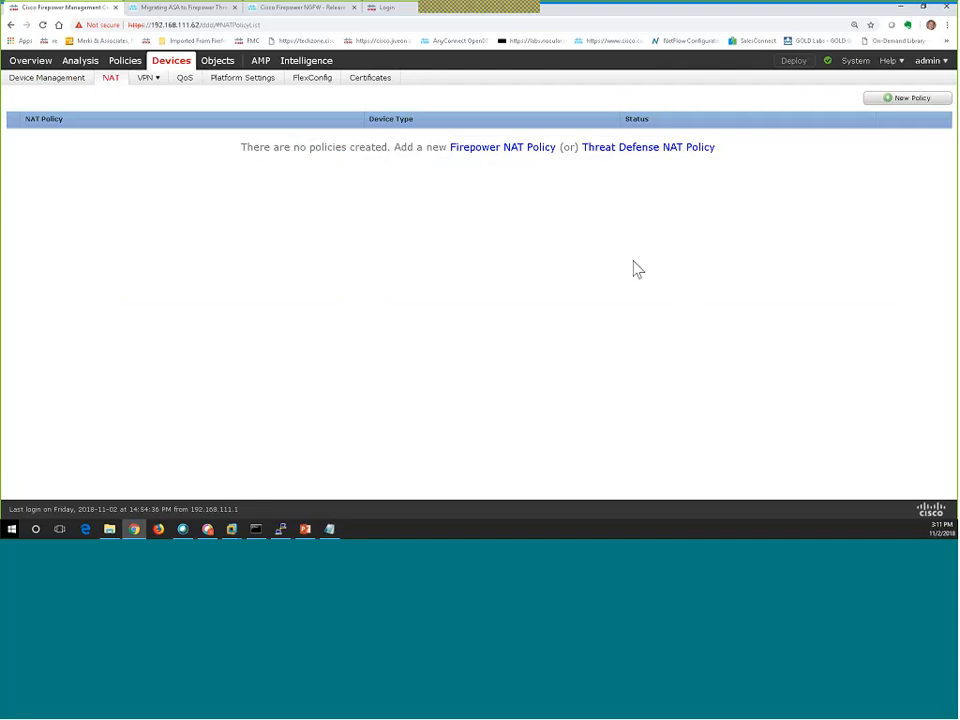
Show the Platform Settings list with the Threat Defense NTP policy targeting one device.
{"action": "left_click", "coordinate": [228, 86]}
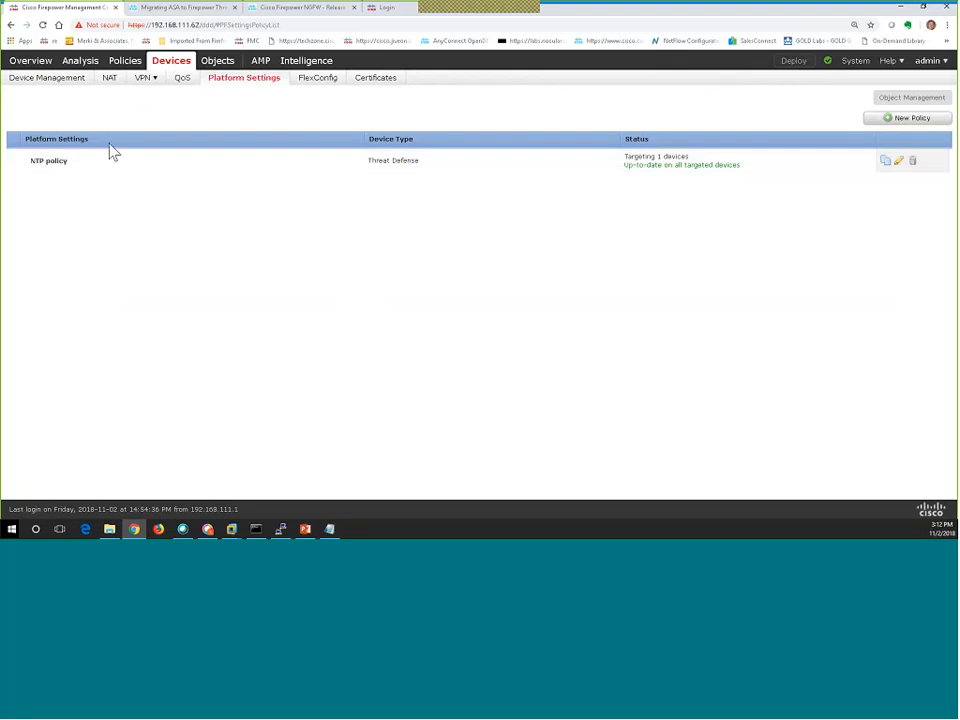
{"action": "mouse_move", "coordinate": [133, 81]}
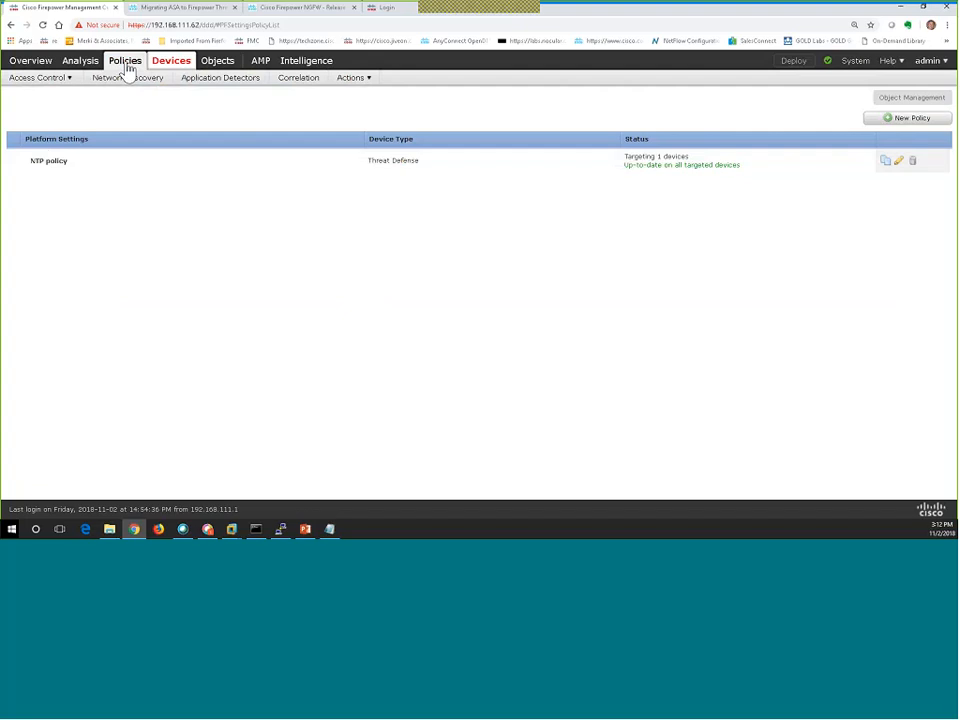
List FFPH_Intrusion_Policy_Block and FFPH_Intrusion_Policy_Detect and compare their drop-inline values.
{"action": "left_click", "coordinate": [127, 70]}
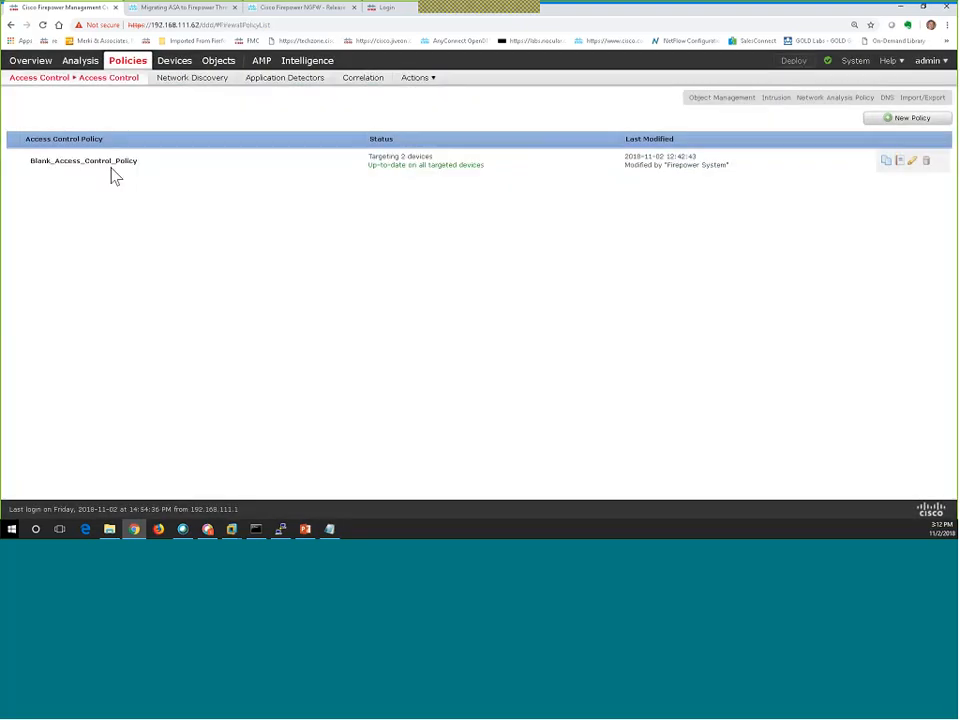
{"action": "mouse_move", "coordinate": [43, 88]}
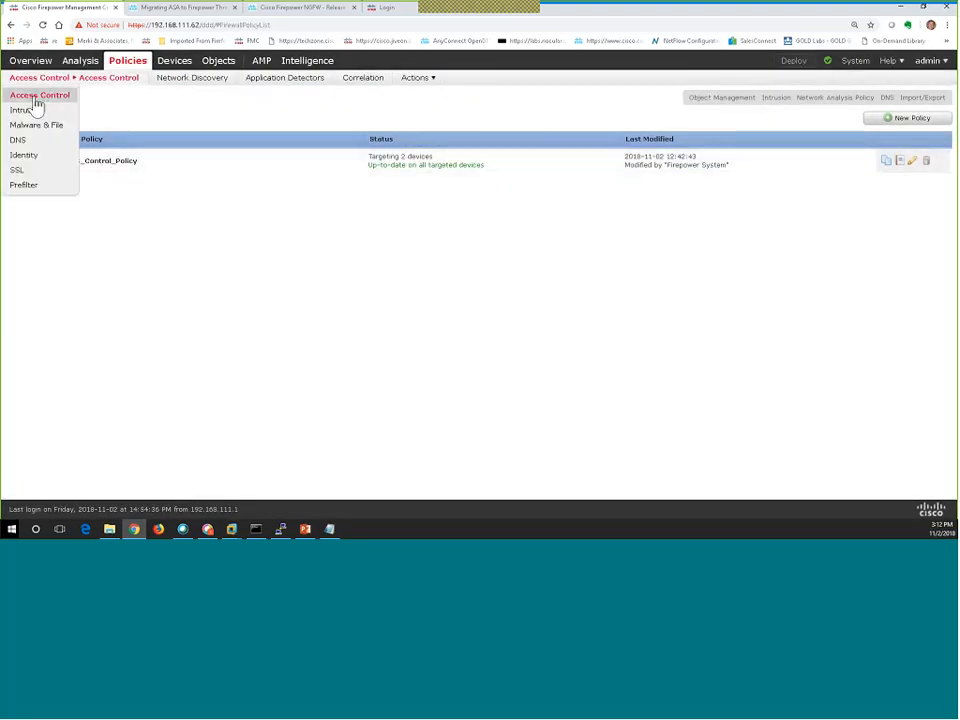
{"action": "left_click", "coordinate": [27, 111]}
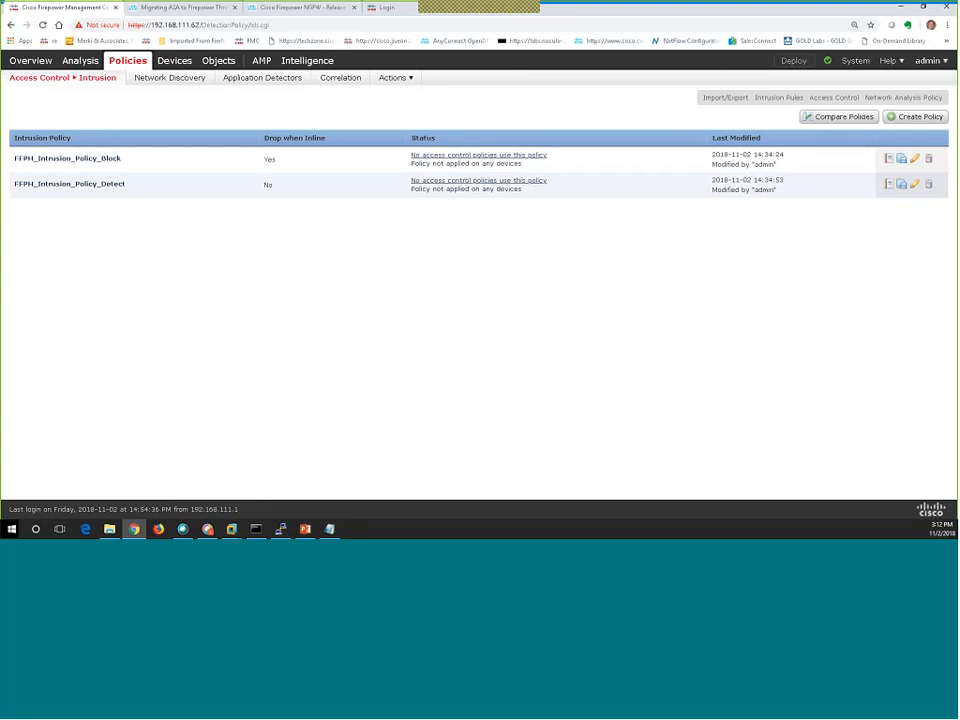
{"action": "double_click", "coordinate": [267, 186]}
Inspect FFPH_Malware_Policy's rule blocking malware with reset for seven file categories, without changes.
{"action": "mouse_move", "coordinate": [66, 77]}
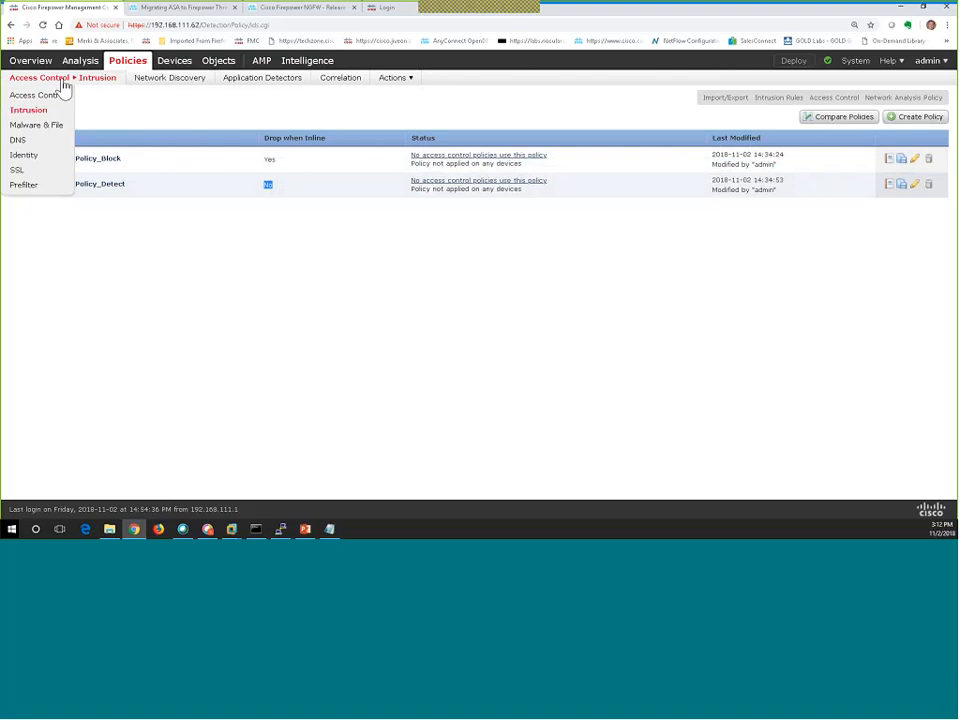
{"action": "left_click", "coordinate": [38, 127]}
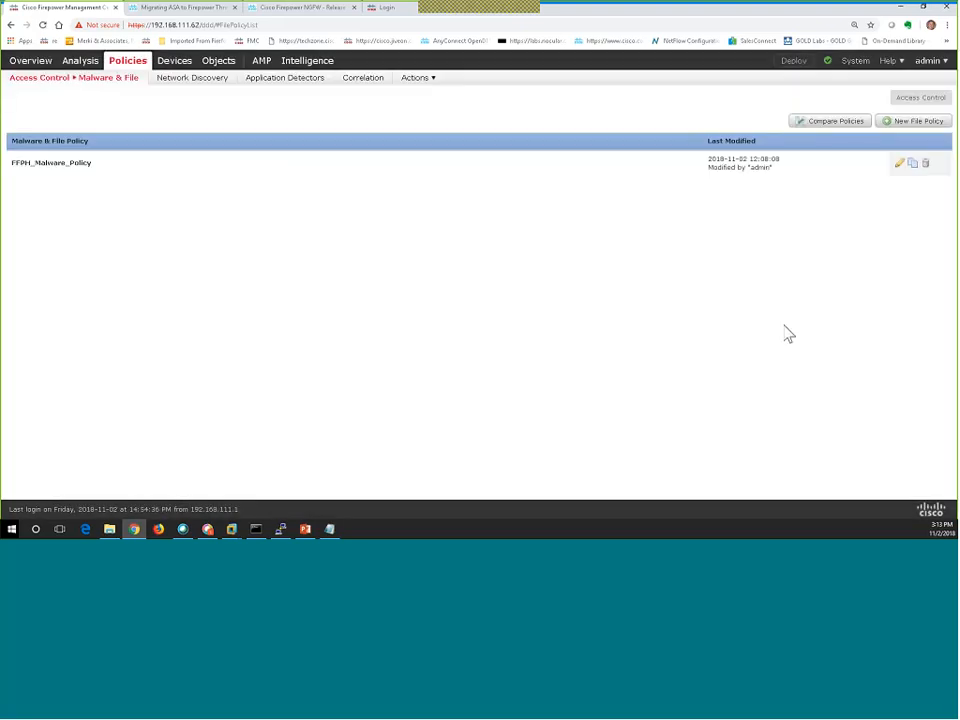
{"action": "left_click", "coordinate": [898, 166]}
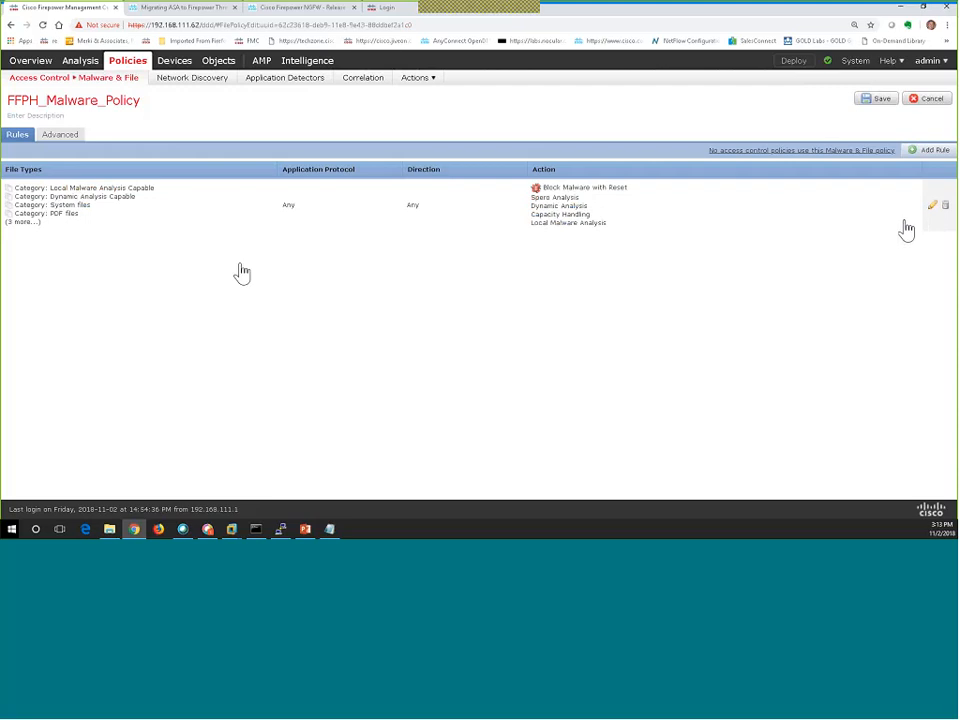
{"action": "double_click", "coordinate": [42, 218]}
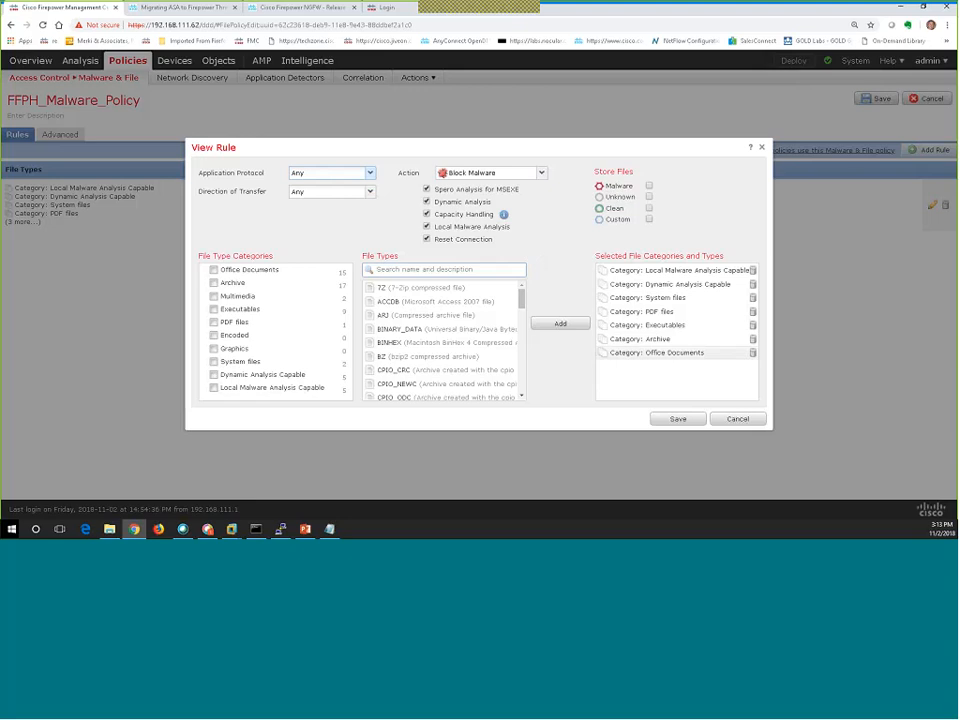
{"action": "left_click", "coordinate": [731, 421]}
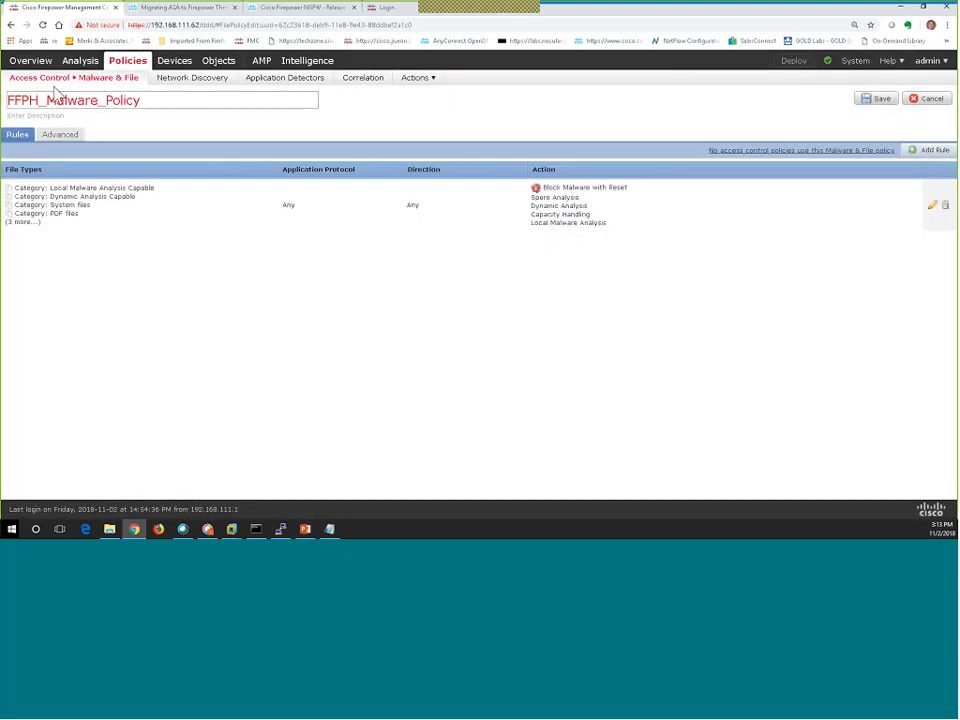
{"action": "mouse_move", "coordinate": [48, 84]}
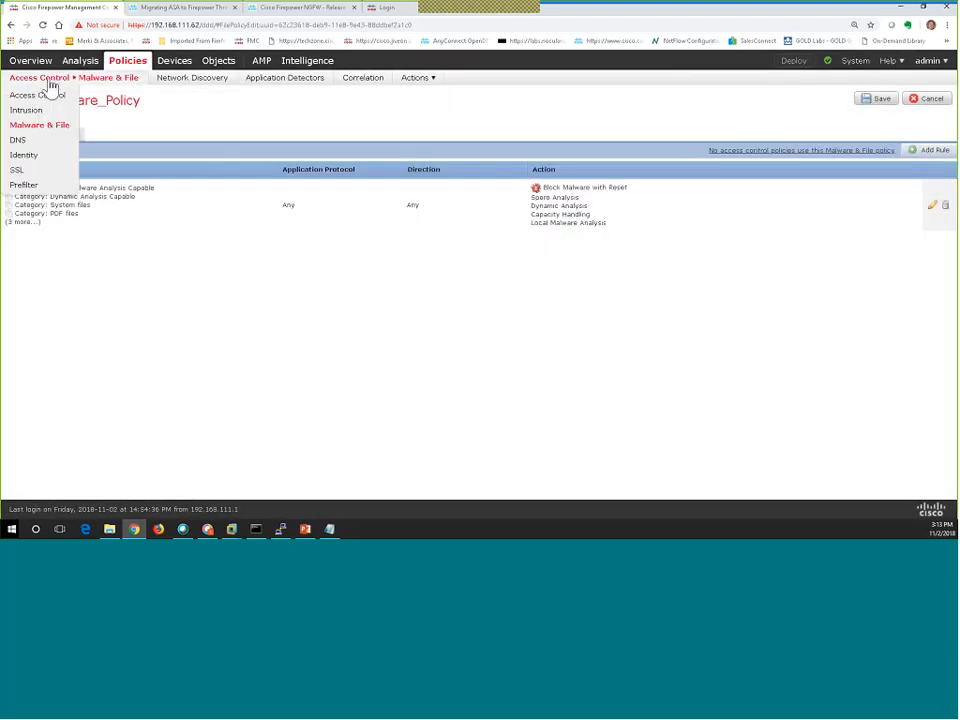
Check the empty FFPH_Pre_Filter_Policy, then show the Identity list containing FFPH_Identity.
{"action": "left_click", "coordinate": [24, 186]}
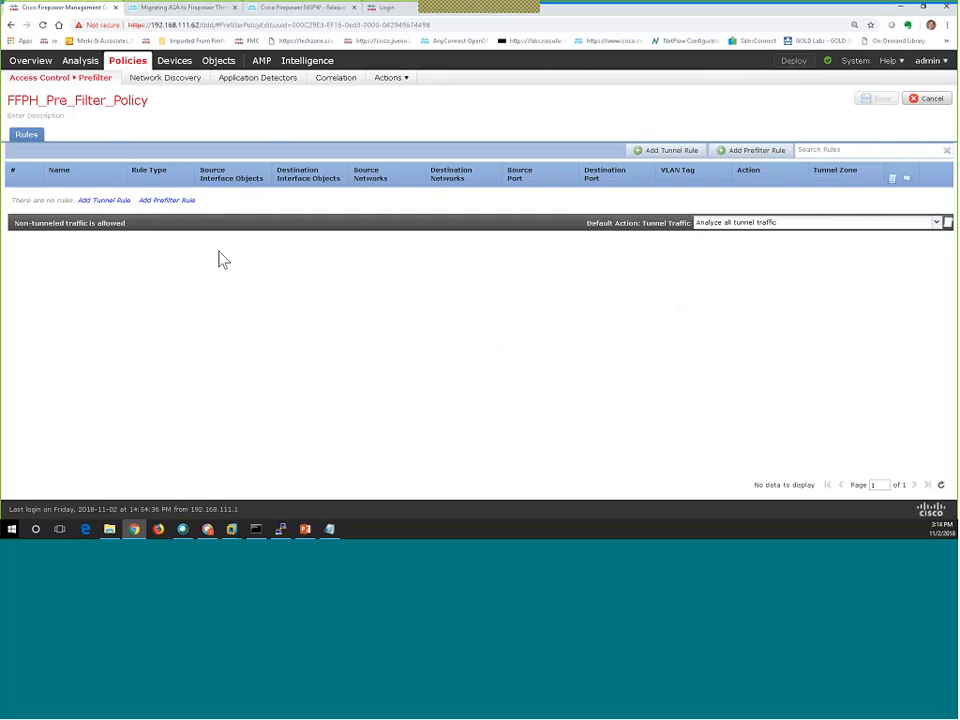
{"action": "mouse_move", "coordinate": [64, 88]}
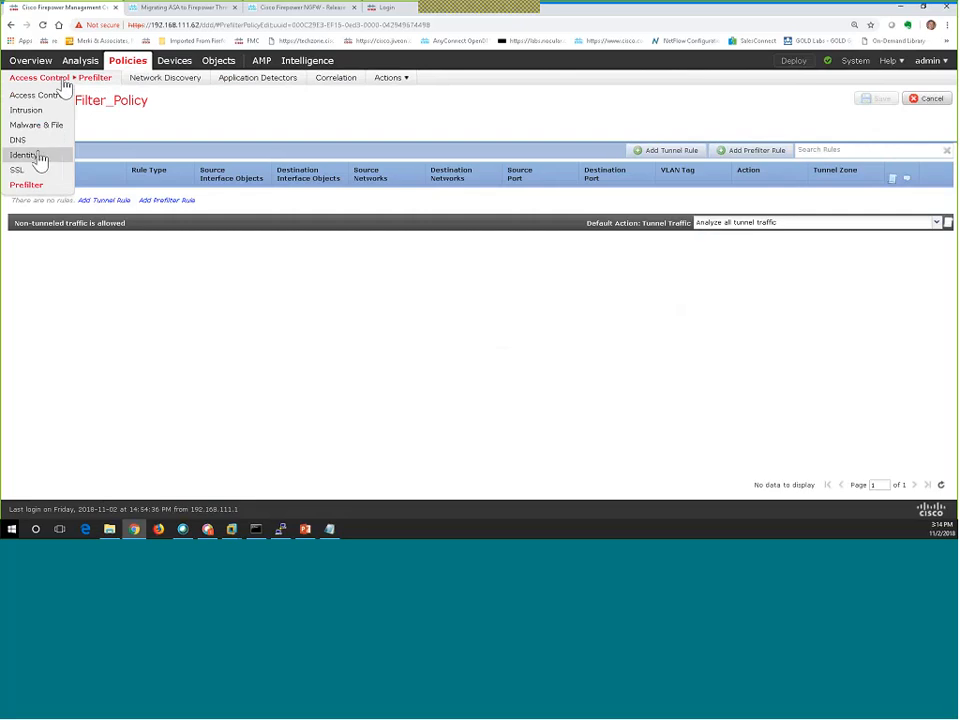
{"action": "left_click", "coordinate": [24, 156]}
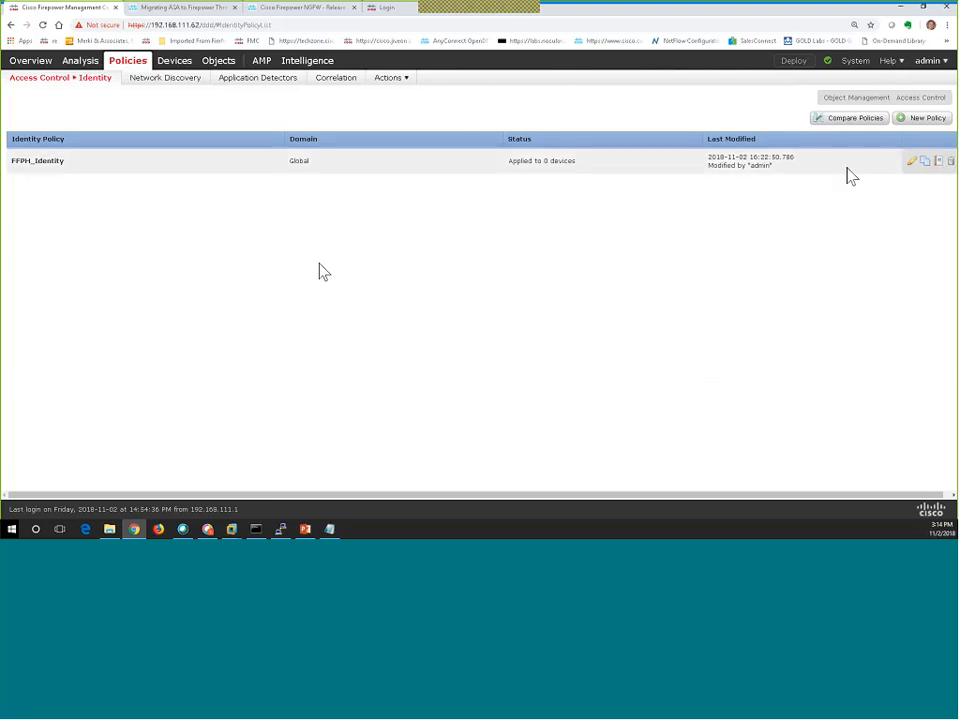
Open the System > Integration page in a second browser tab and switch to it.
{"action": "mouse_move", "coordinate": [855, 64]}
{"action": "mouse_move", "coordinate": [820, 86]}
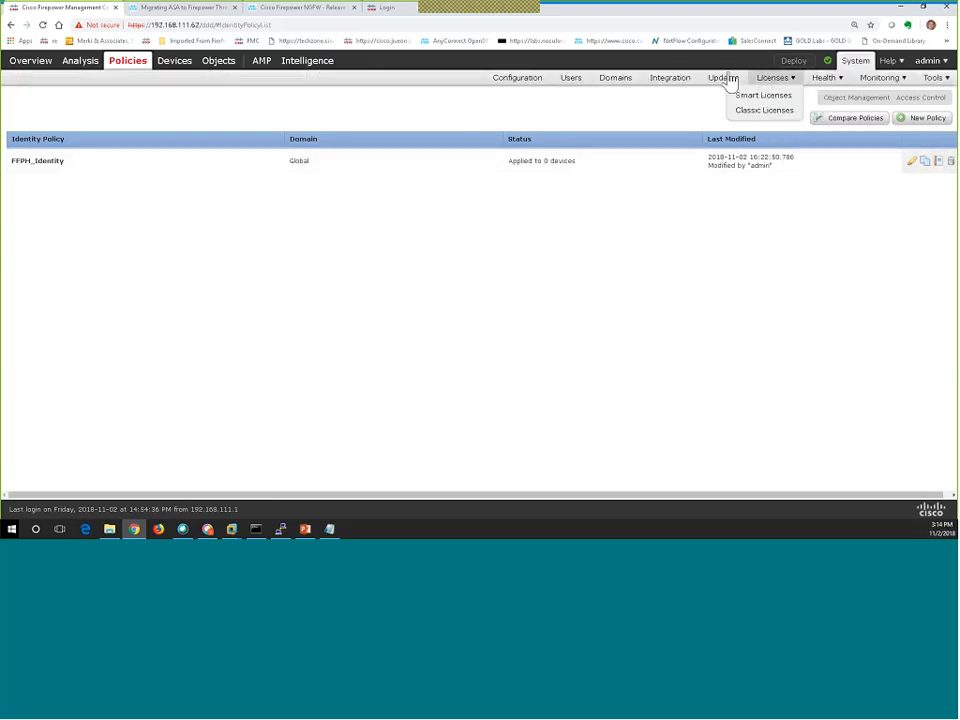
{"action": "right_click", "coordinate": [678, 90]}
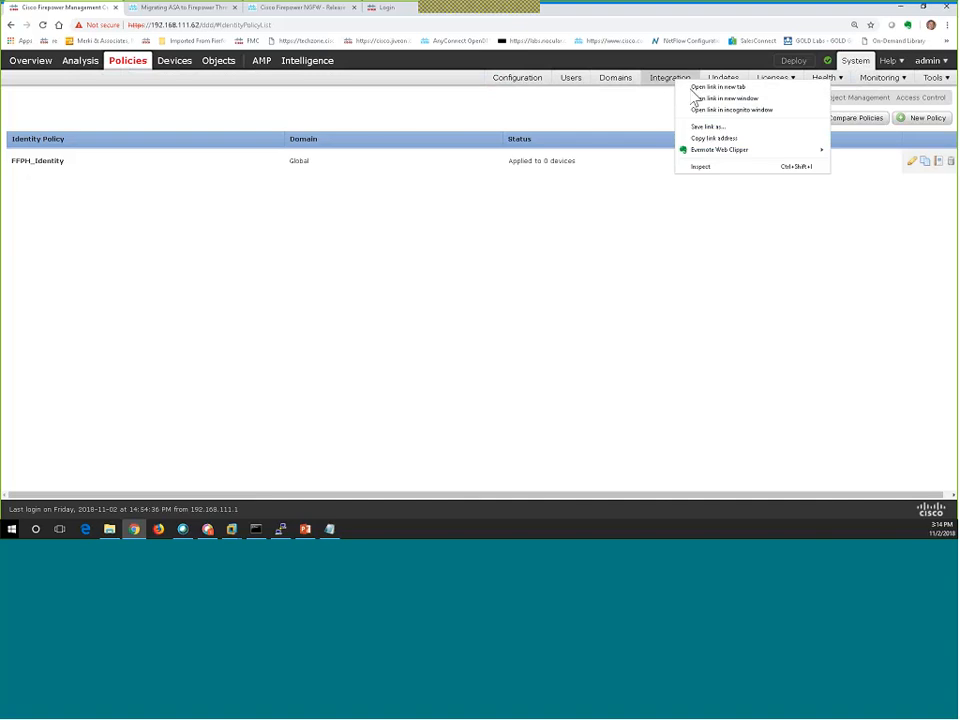
{"action": "key", "text": "Escape"}
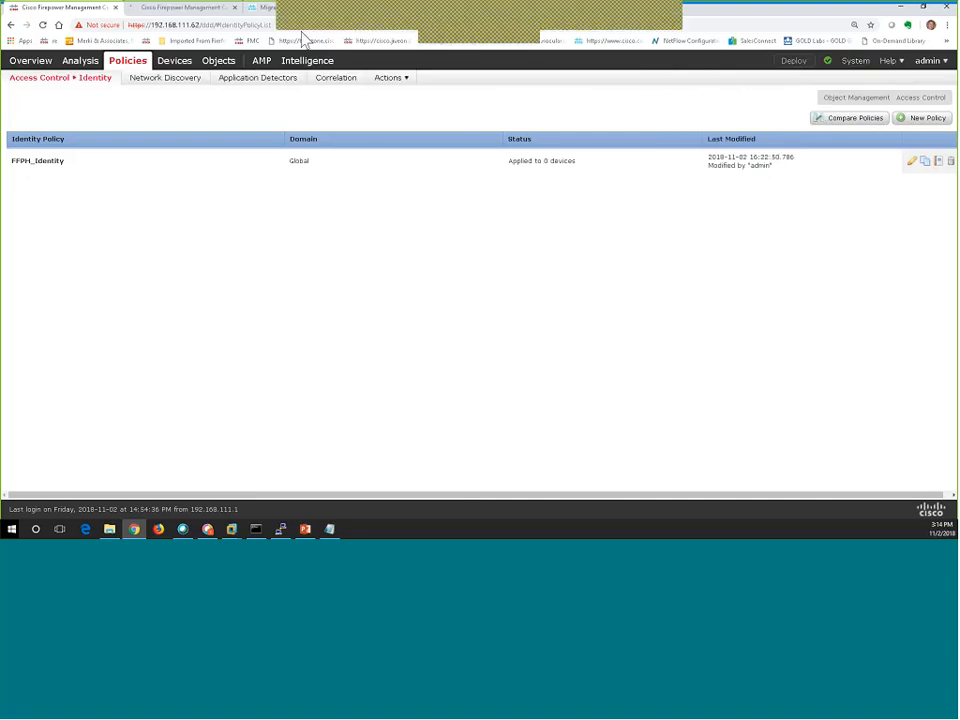
{"action": "left_click", "coordinate": [190, 8]}
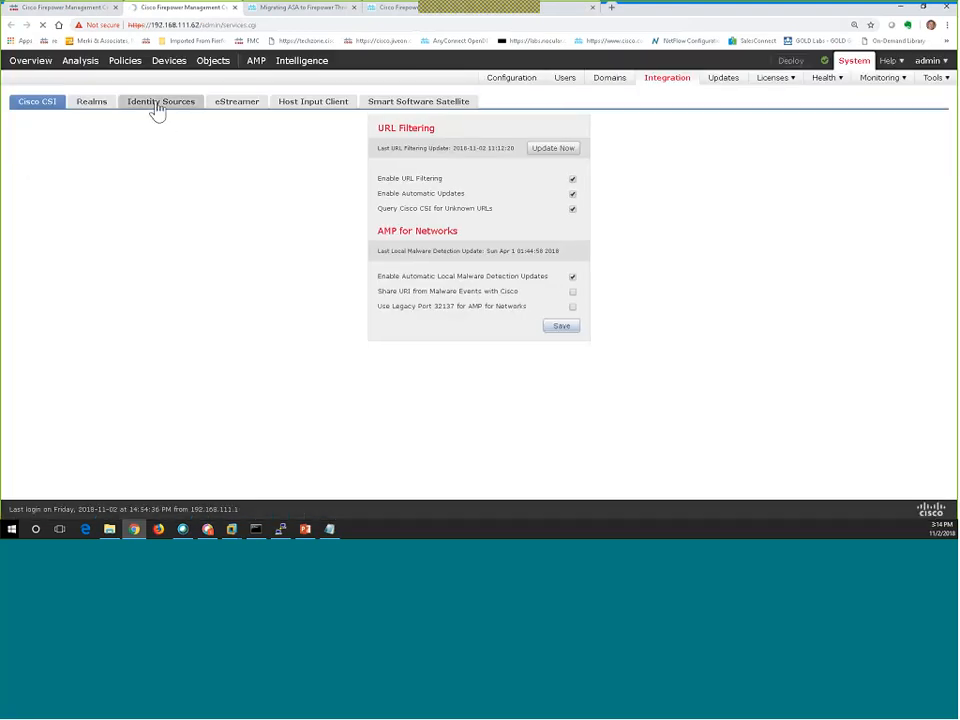
Show the Realms list with the enabled AD realm FFPH_Realm in the Global domain.
{"action": "left_click", "coordinate": [156, 111]}
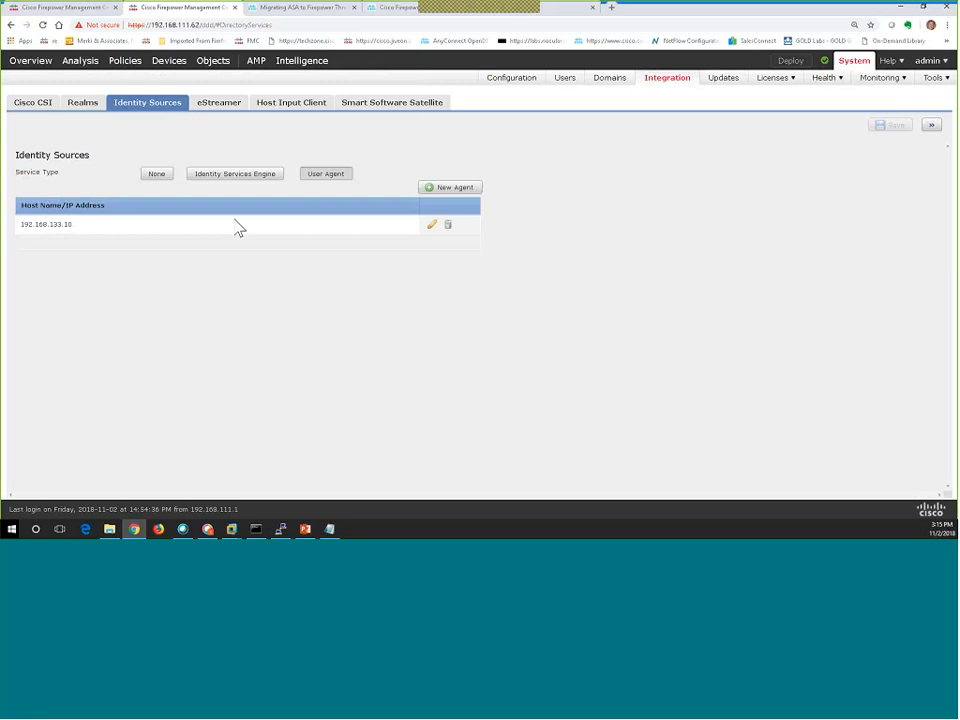
{"action": "left_click", "coordinate": [84, 104]}
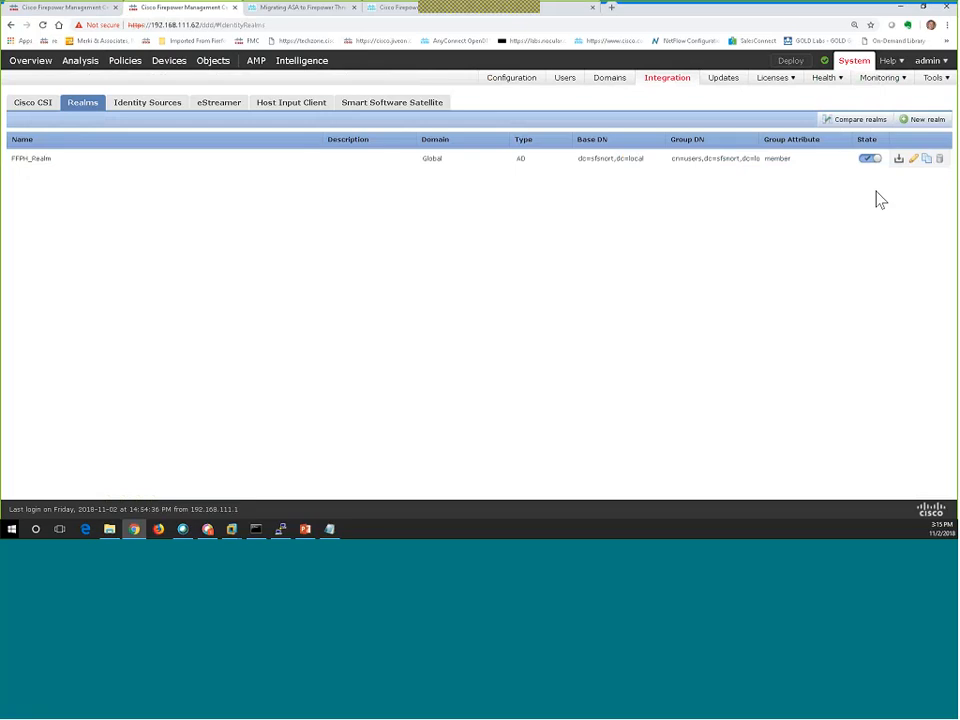
Open FFPH_Realm and review its AD Realm Configuration and its User Download settings (8 PM daily).
{"action": "left_click", "coordinate": [914, 163]}
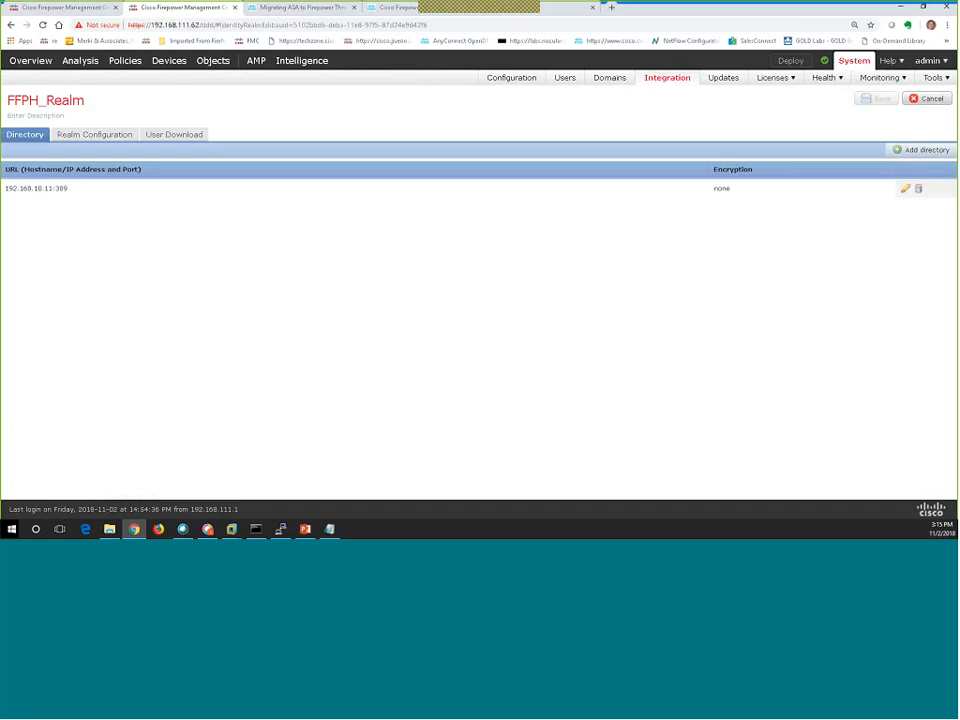
{"action": "left_click", "coordinate": [113, 146]}
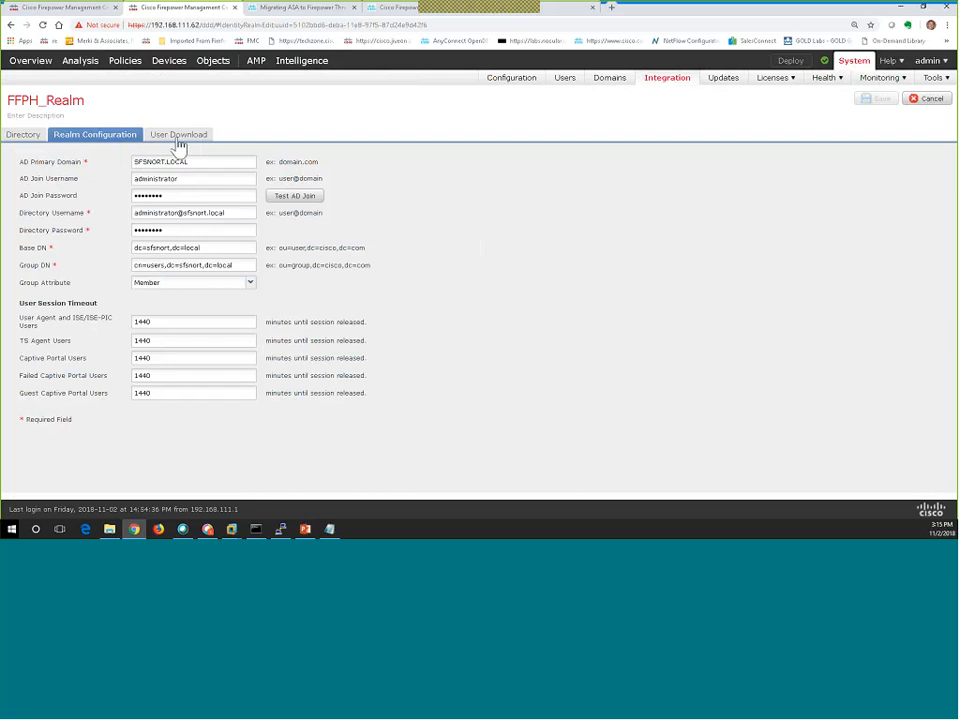
{"action": "left_click", "coordinate": [165, 144]}
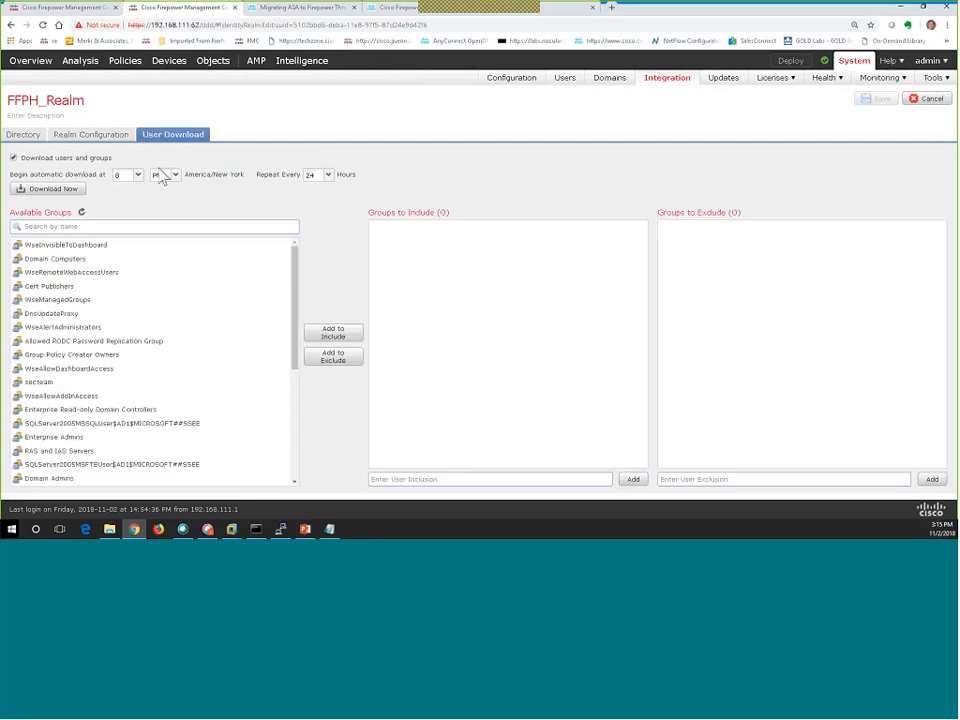
{"action": "scroll", "coordinate": [154, 366], "scroll_direction": "down", "scroll_amount": 5}
{"action": "scroll", "coordinate": [156, 366], "scroll_direction": "up", "scroll_amount": 5}
Cancel the FFPH_Realm edit without saving and close the tab to return to FFPH_Identity.
{"action": "left_click", "coordinate": [926, 103]}
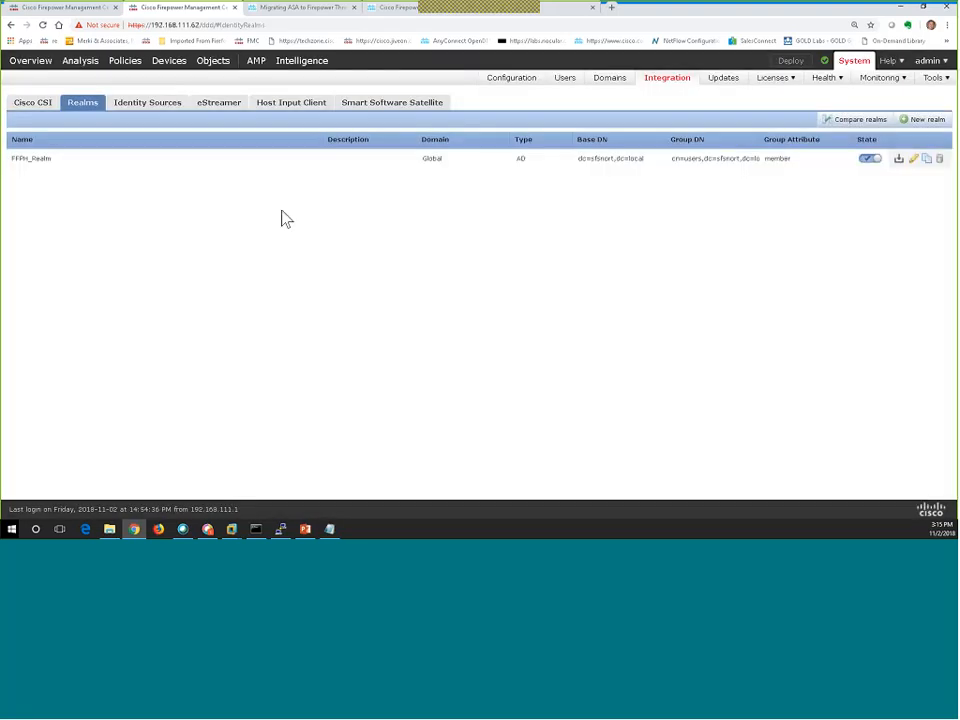
{"action": "left_click", "coordinate": [234, 8]}
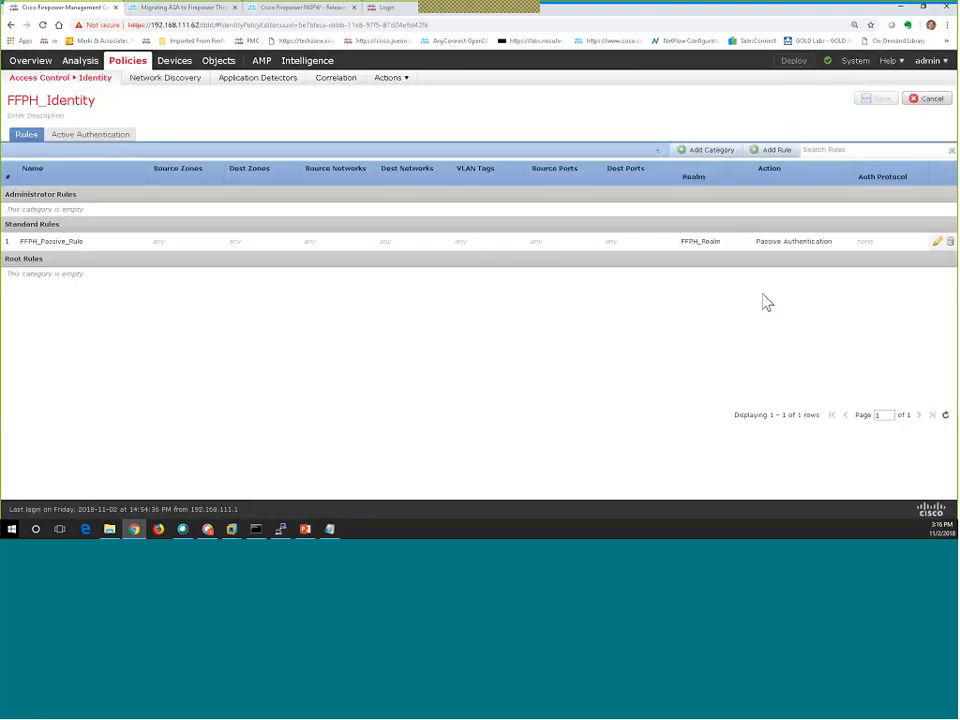
Confirm FFPH_Passive_Rule's realm is FFPH_Realm, then go to Policies > Access Control.
{"action": "left_click", "coordinate": [938, 244]}
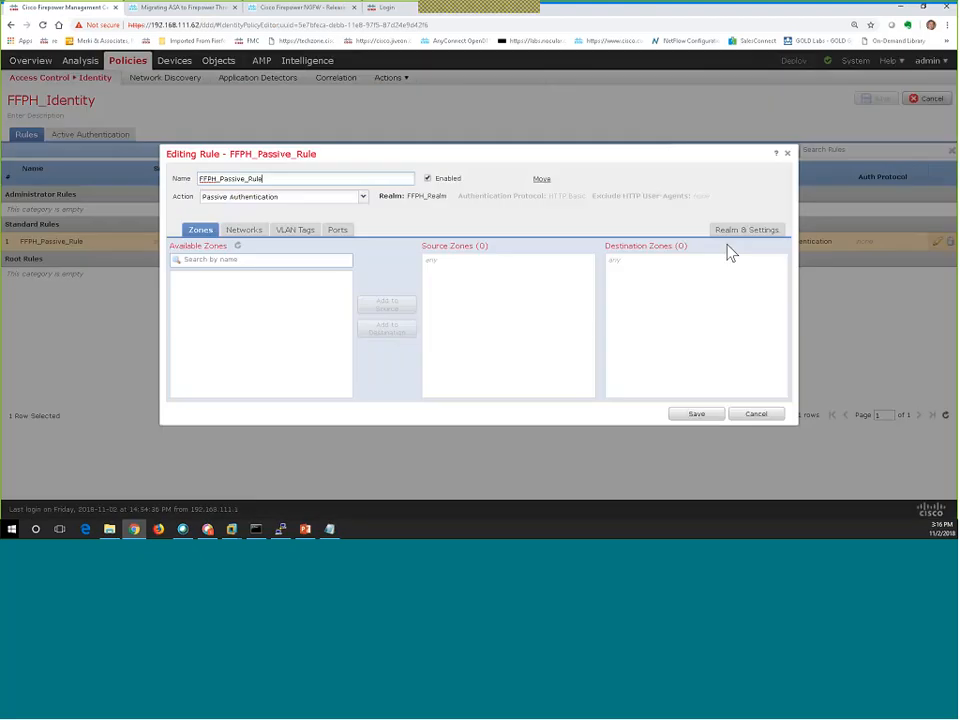
{"action": "left_click", "coordinate": [734, 238]}
{"action": "left_click", "coordinate": [471, 254]}
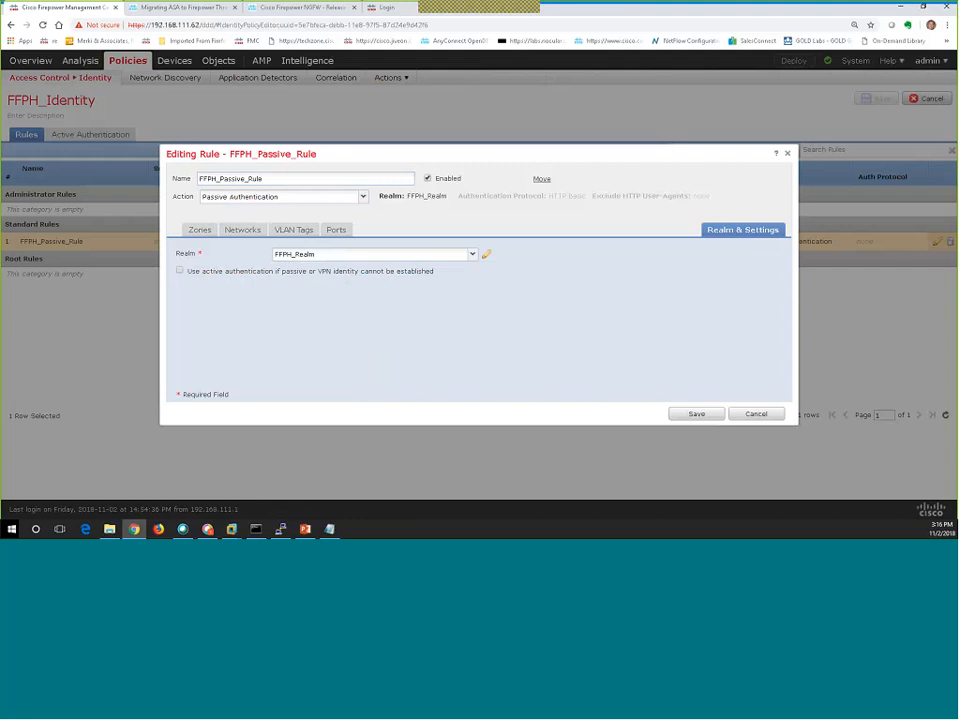
{"action": "left_click", "coordinate": [758, 414]}
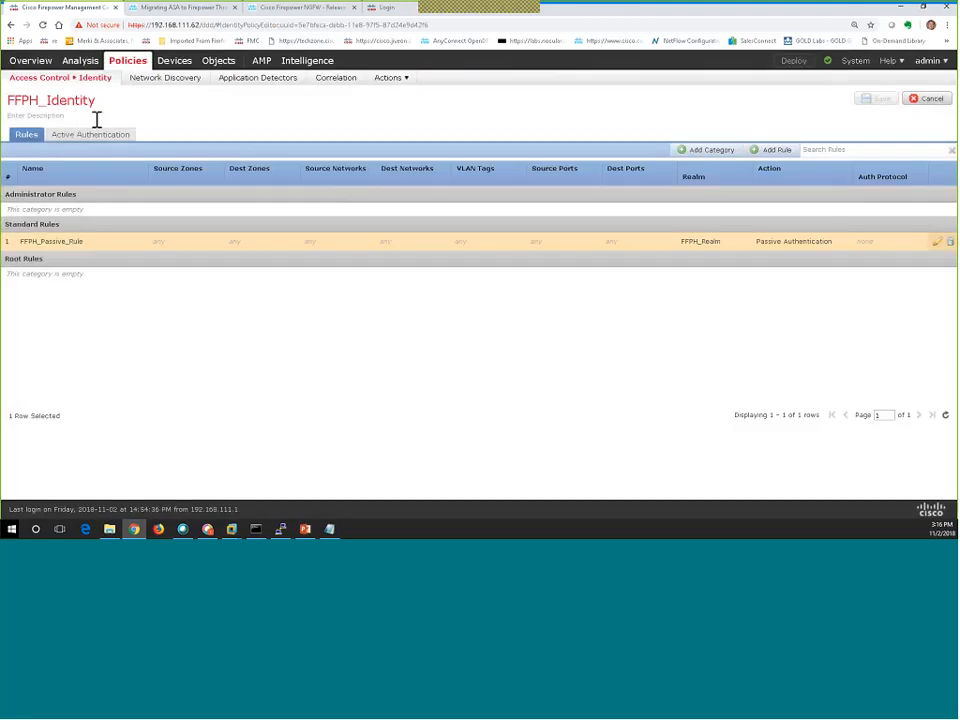
{"action": "mouse_move", "coordinate": [118, 77]}
{"action": "left_click", "coordinate": [123, 64]}
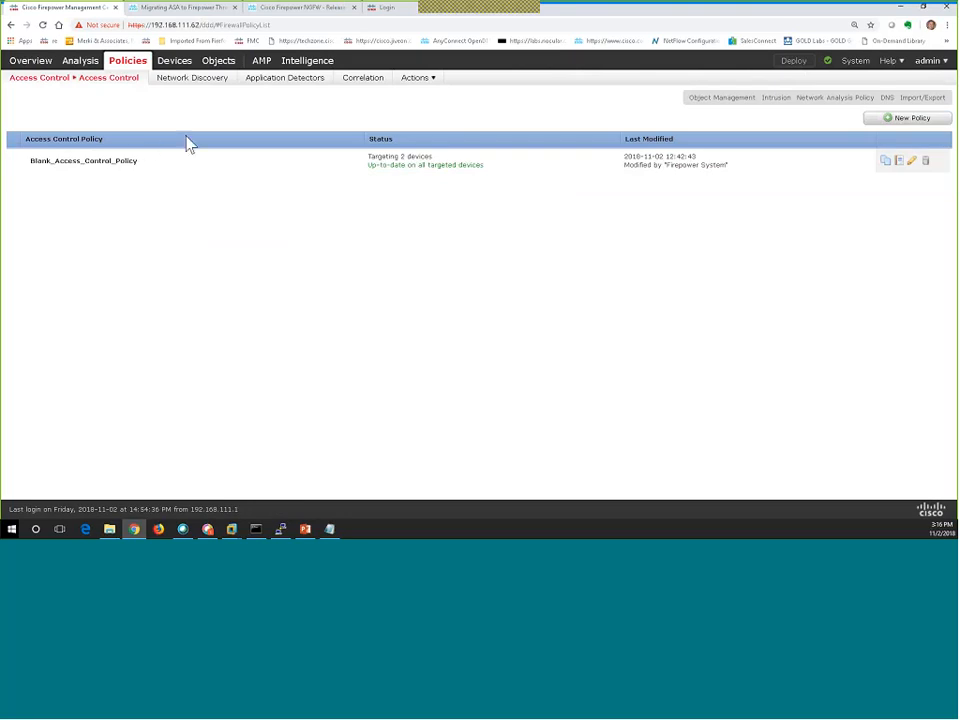
Browse the Firepower NGFW release notes down to the Migration Tool v1.1.0, v1.0.x and v1.0.0 entries.
{"action": "left_click", "coordinate": [280, 12]}
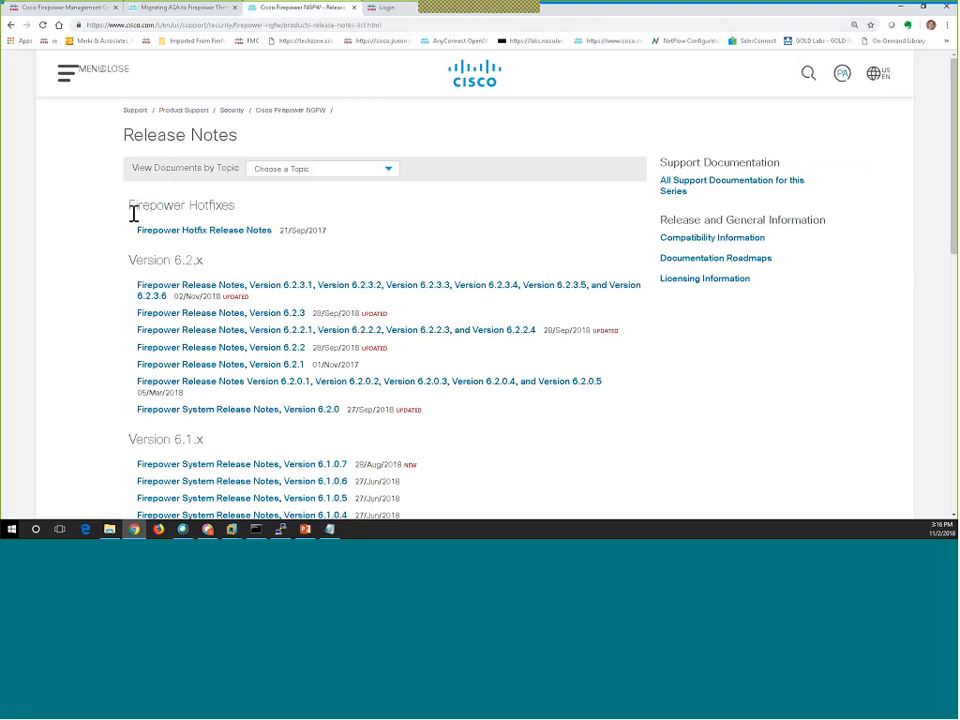
{"action": "scroll", "coordinate": [133, 213], "scroll_direction": "down", "scroll_amount": 2}
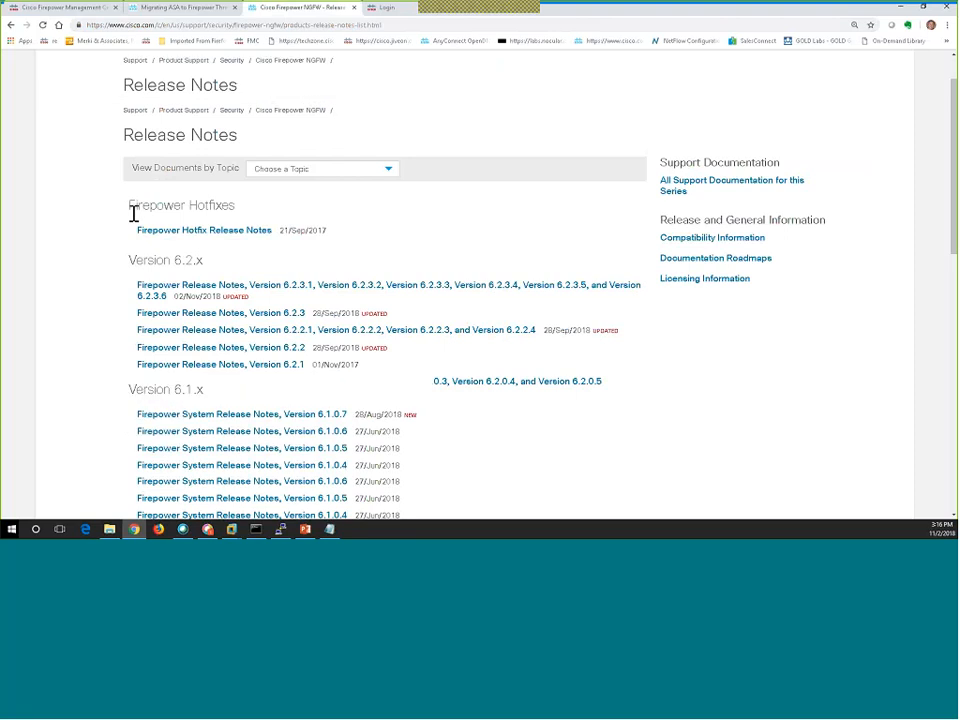
{"action": "scroll", "coordinate": [133, 215], "scroll_direction": "down", "scroll_amount": 8}
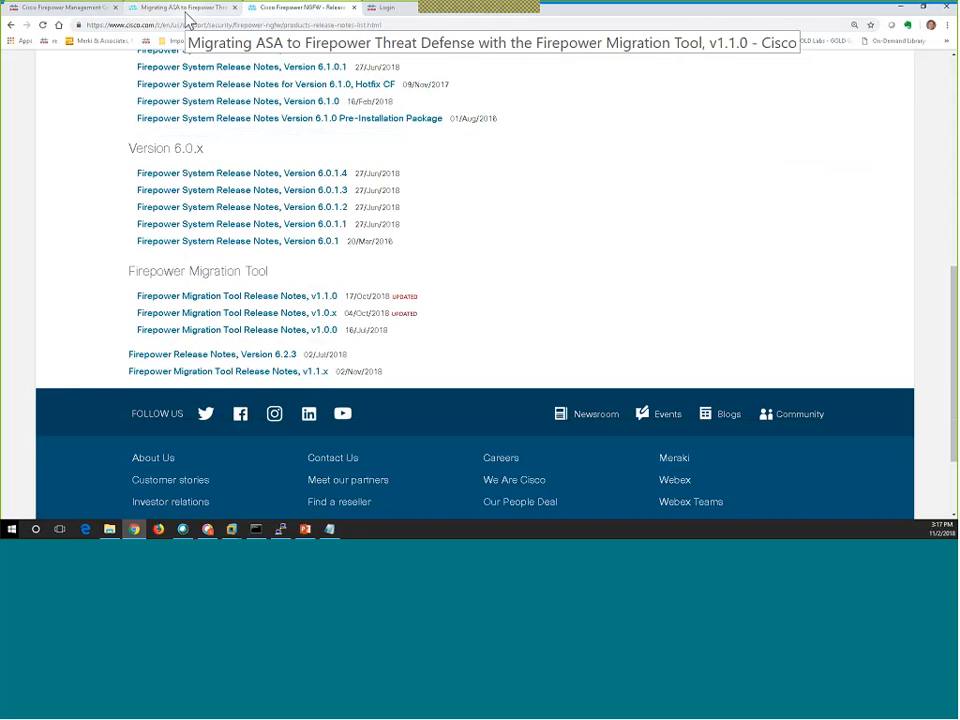
In the ASA migration guide, read About the Firepower Migration Tool, then open Prepare for Migration.
{"action": "left_click", "coordinate": [187, 8]}
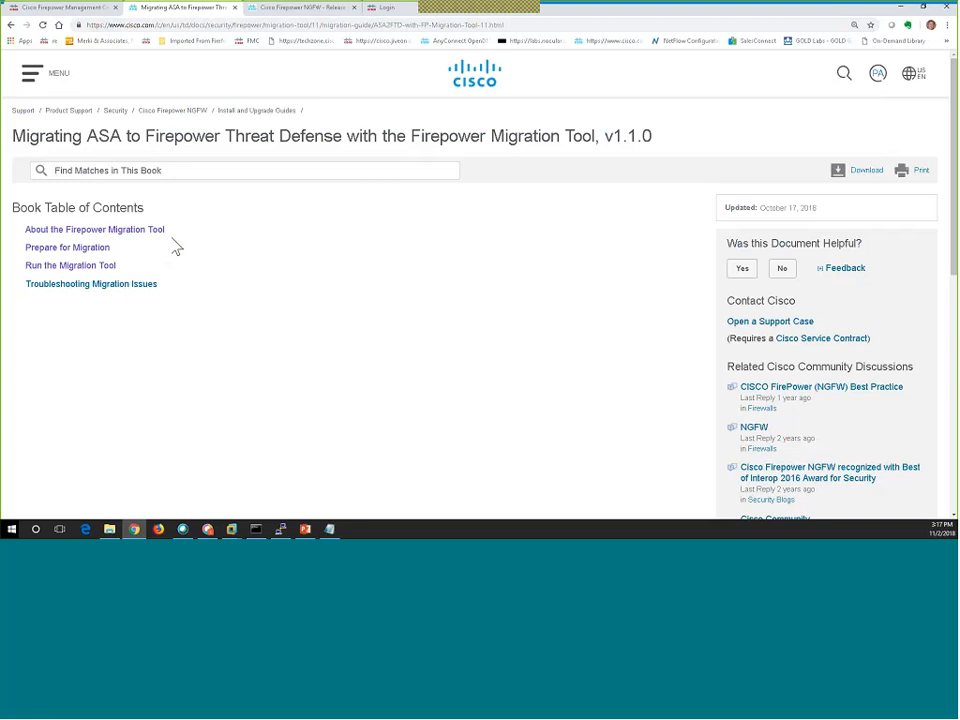
{"action": "left_click", "coordinate": [128, 232]}
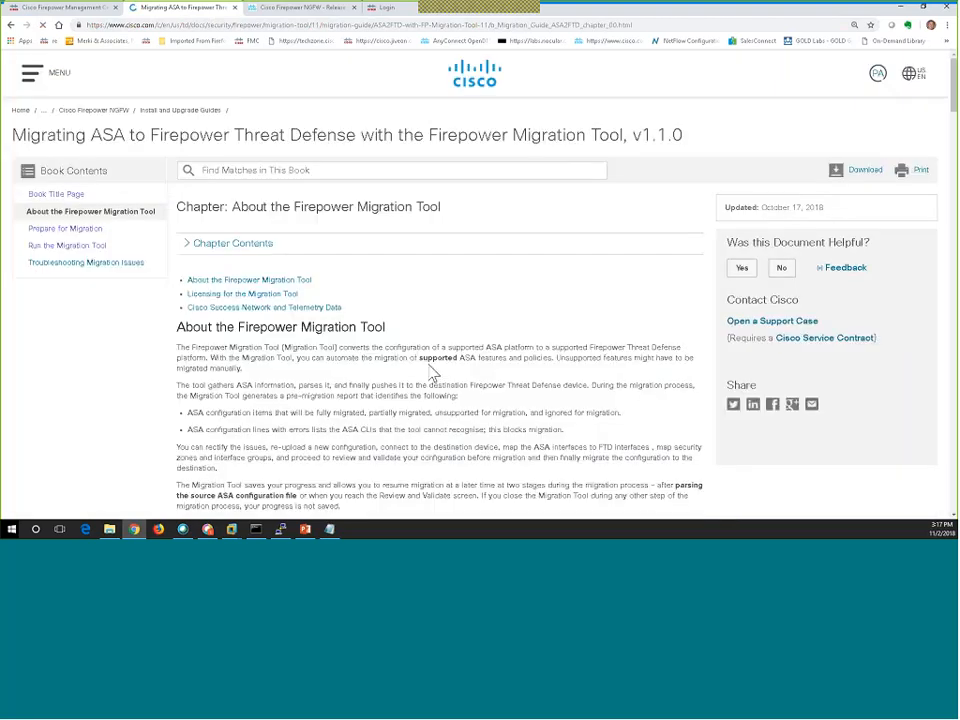
{"action": "scroll", "coordinate": [432, 373], "scroll_direction": "down", "scroll_amount": 4}
{"action": "scroll", "coordinate": [432, 373], "scroll_direction": "down", "scroll_amount": 3}
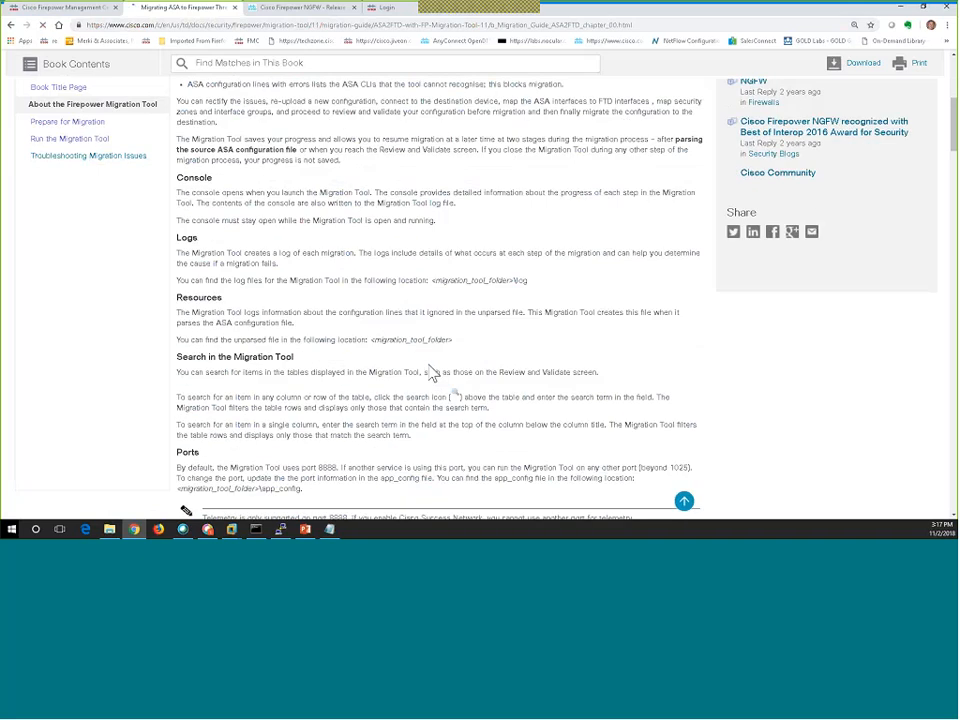
{"action": "scroll", "coordinate": [432, 373], "scroll_direction": "down", "scroll_amount": 3}
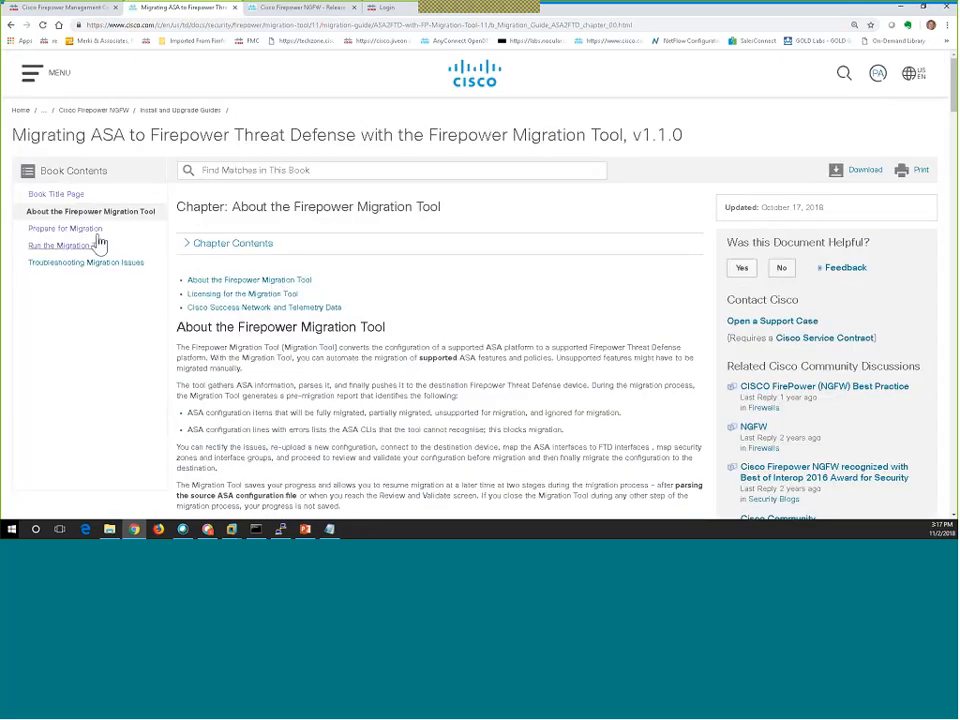
{"action": "left_click", "coordinate": [94, 245]}
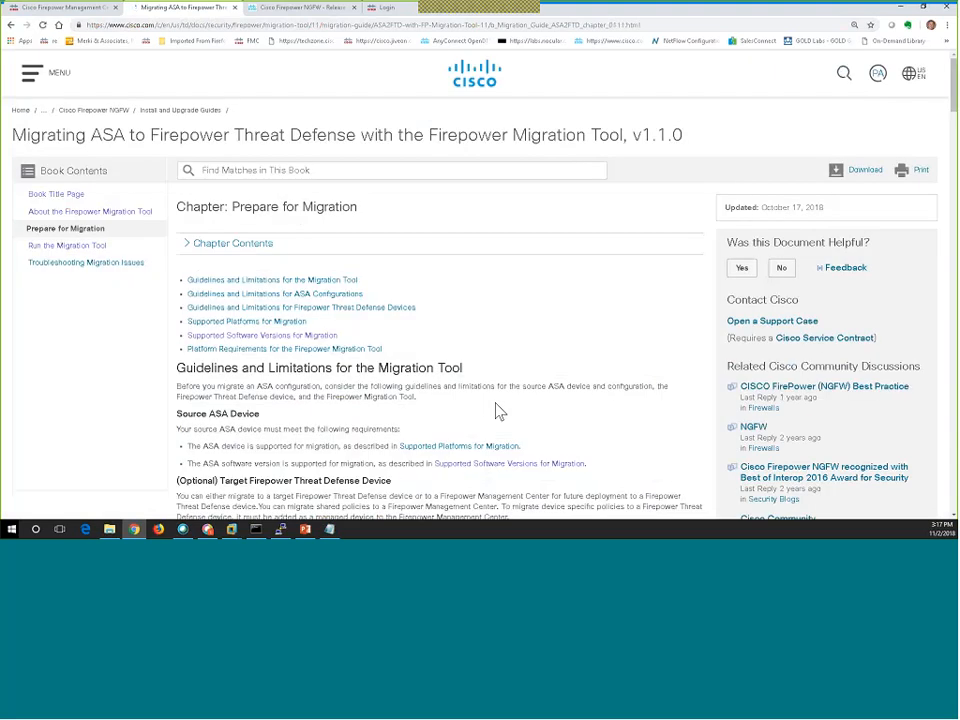
{"action": "scroll", "coordinate": [497, 411], "scroll_direction": "down", "scroll_amount": 4}
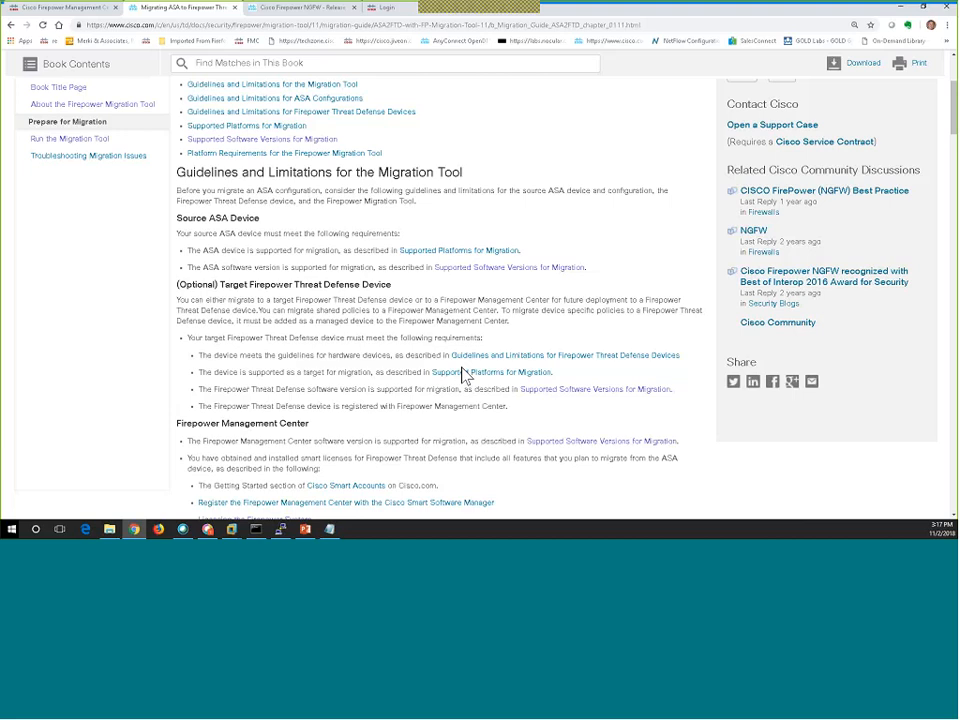
Highlight the REST API tip and the smart licensing references in the guide.
{"action": "scroll", "coordinate": [463, 374], "scroll_direction": "down", "scroll_amount": 3}
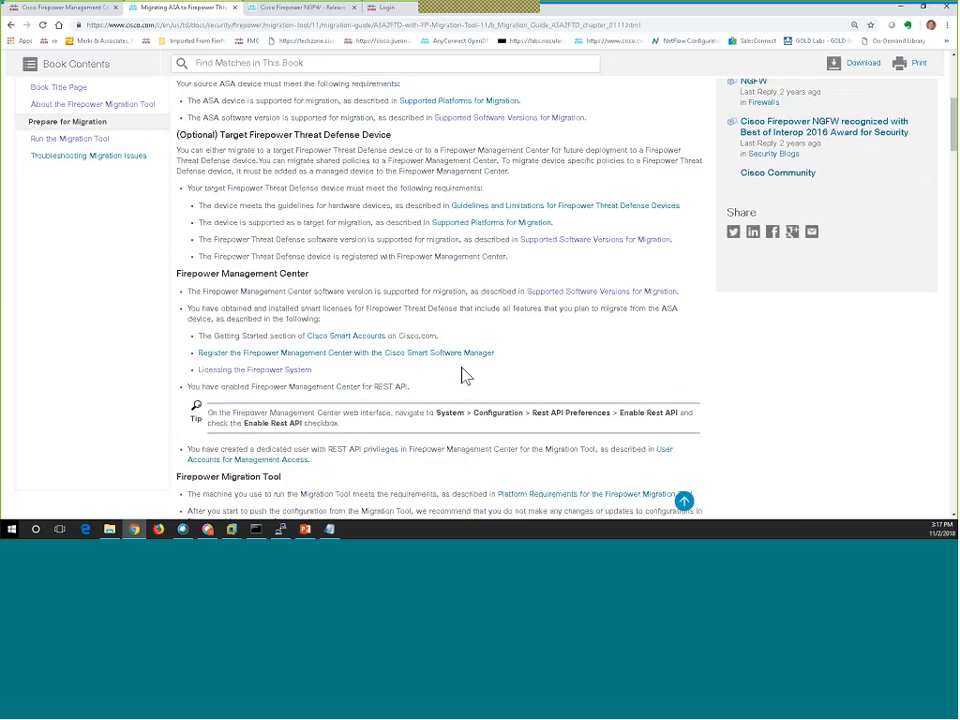
{"action": "left_click_drag", "start_coordinate": [360, 439], "coordinate": [230, 399]}
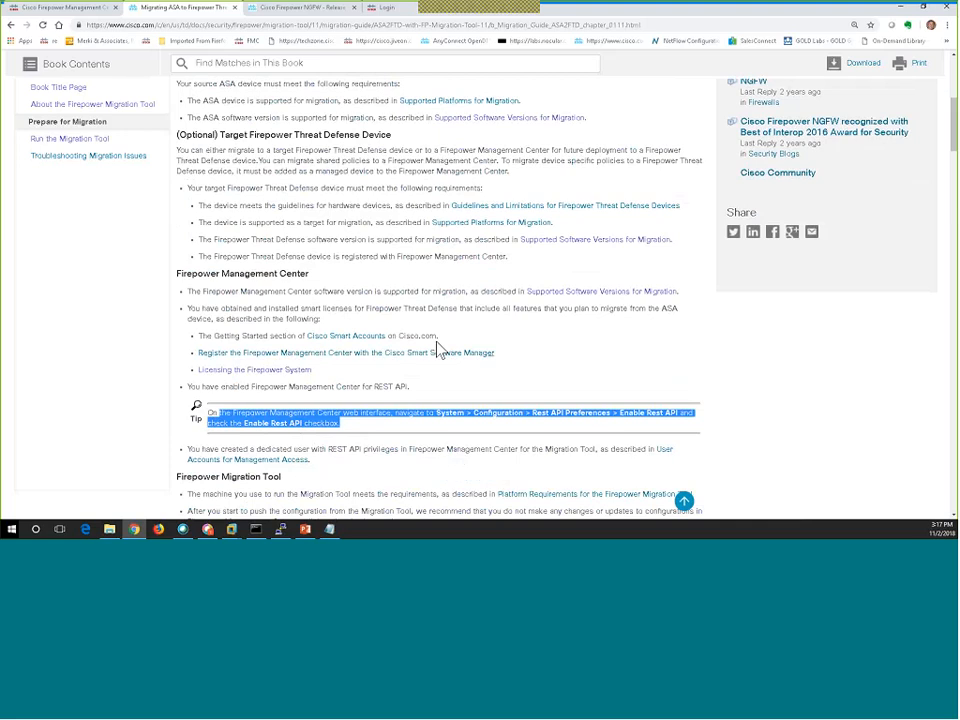
{"action": "left_click_drag", "start_coordinate": [439, 336], "coordinate": [353, 344]}
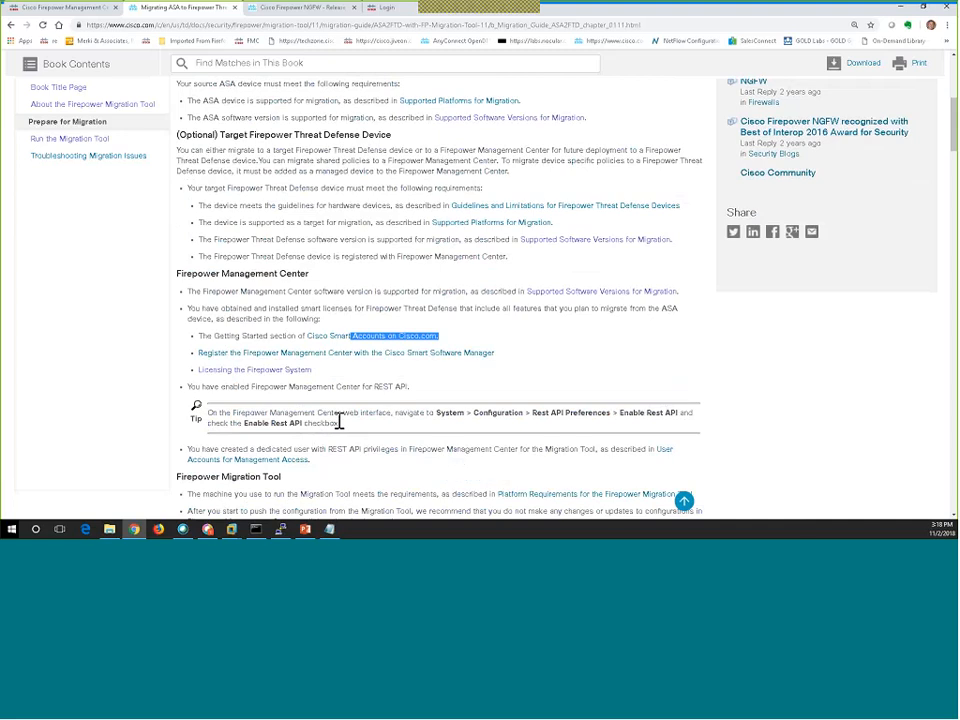
{"action": "left_click_drag", "start_coordinate": [339, 423], "coordinate": [258, 410]}
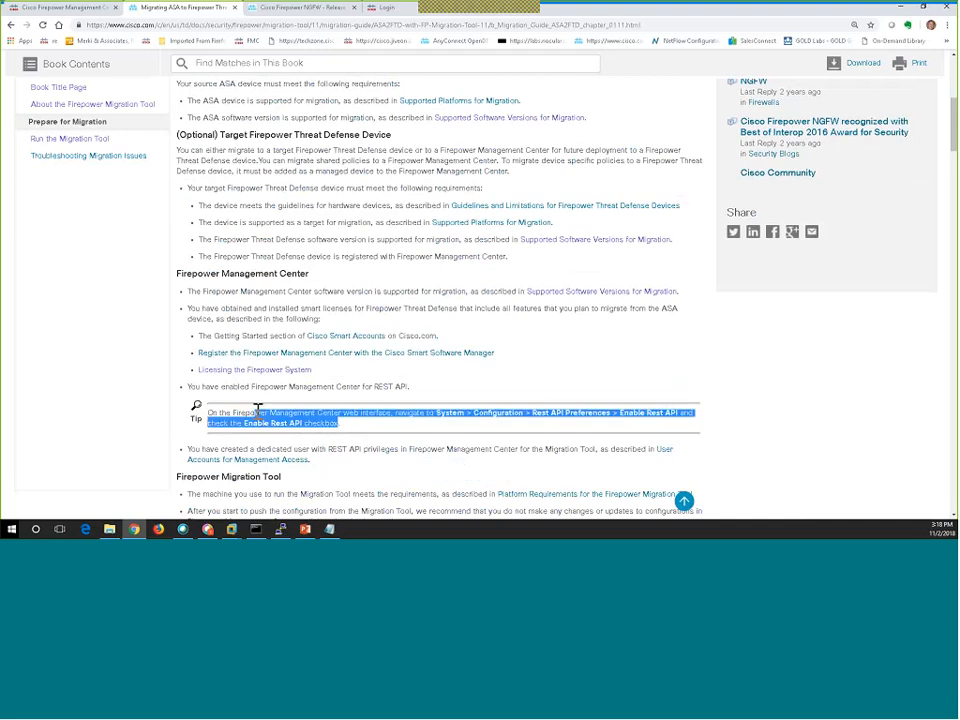
{"action": "left_click", "coordinate": [724, 418]}
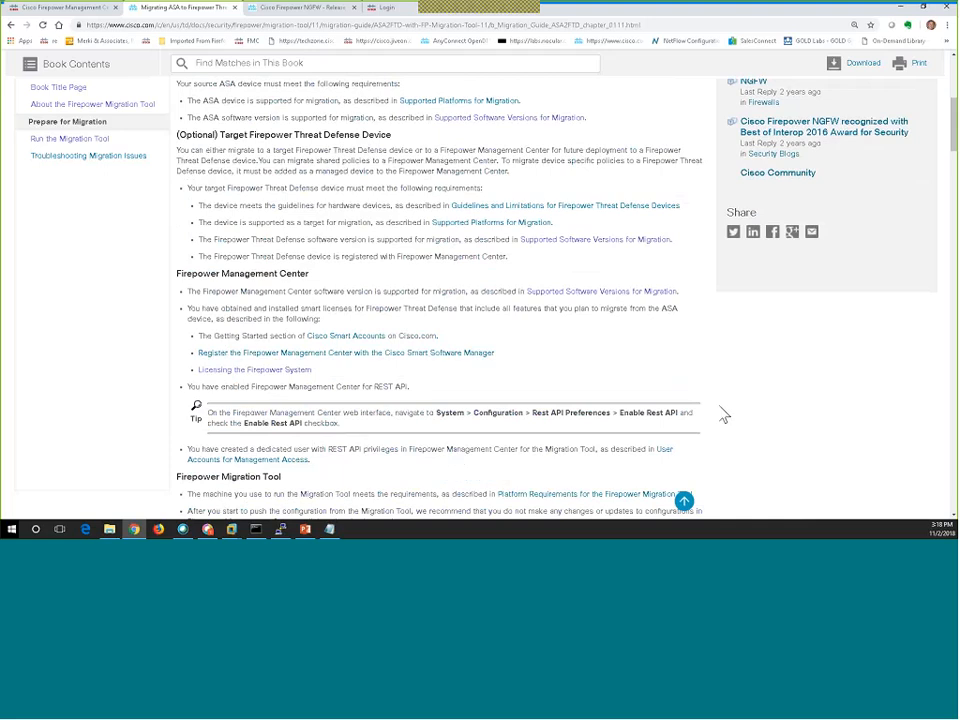
Scroll to the ASA Configuration File and ASA Configuration Limitations sections.
{"action": "scroll", "coordinate": [723, 413], "scroll_direction": "down", "scroll_amount": 1}
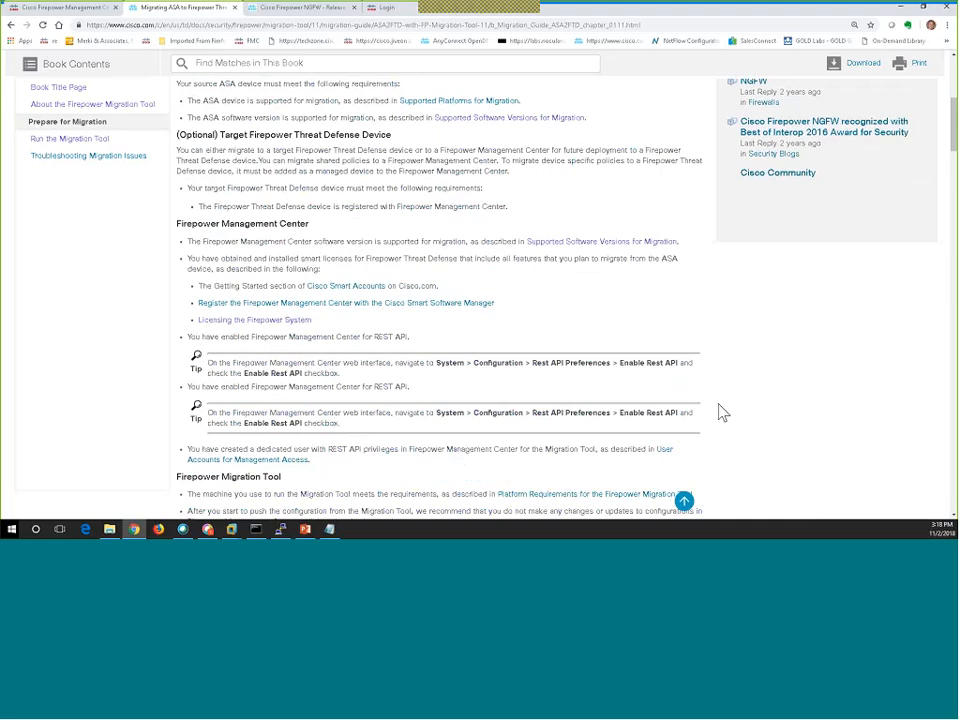
{"action": "scroll", "coordinate": [723, 413], "scroll_direction": "down", "scroll_amount": 5}
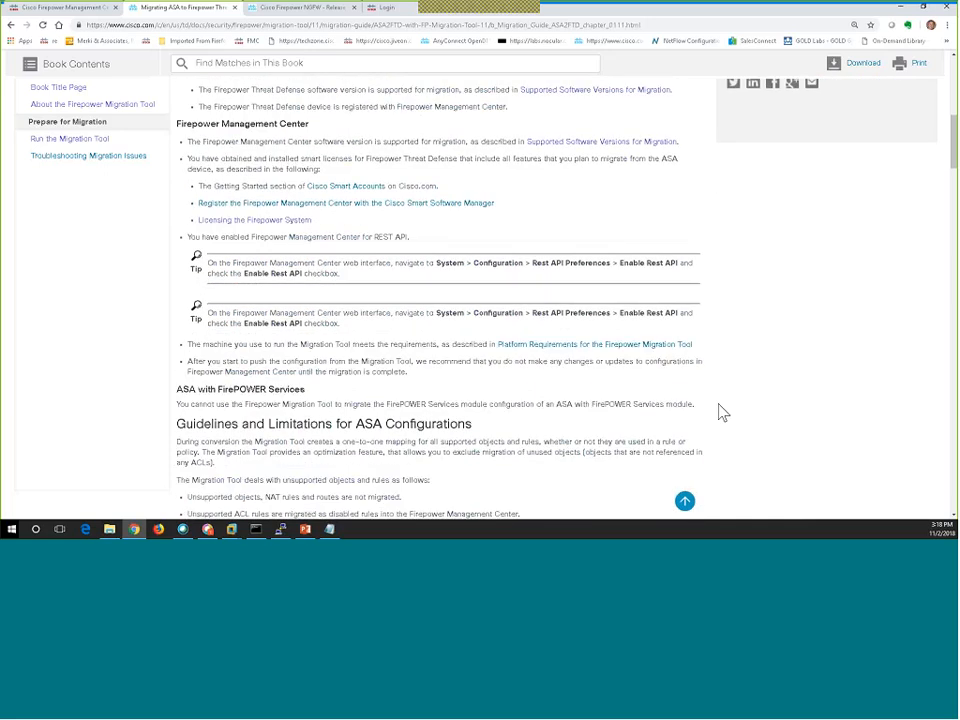
{"action": "scroll", "coordinate": [723, 413], "scroll_direction": "down", "scroll_amount": 3}
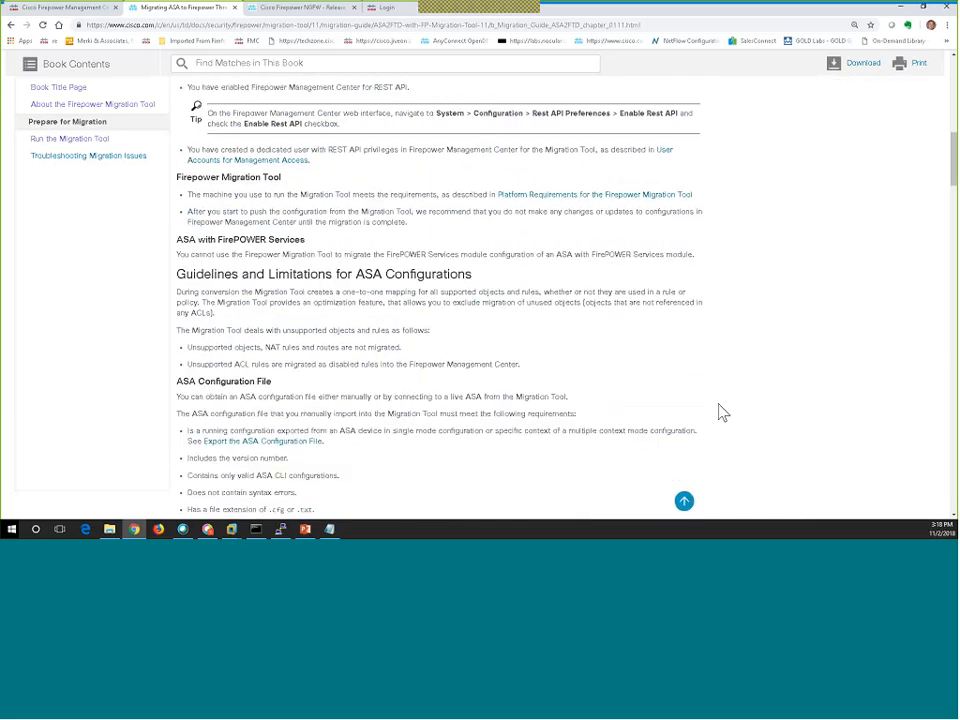
{"action": "scroll", "coordinate": [515, 353], "scroll_direction": "down", "scroll_amount": 2}
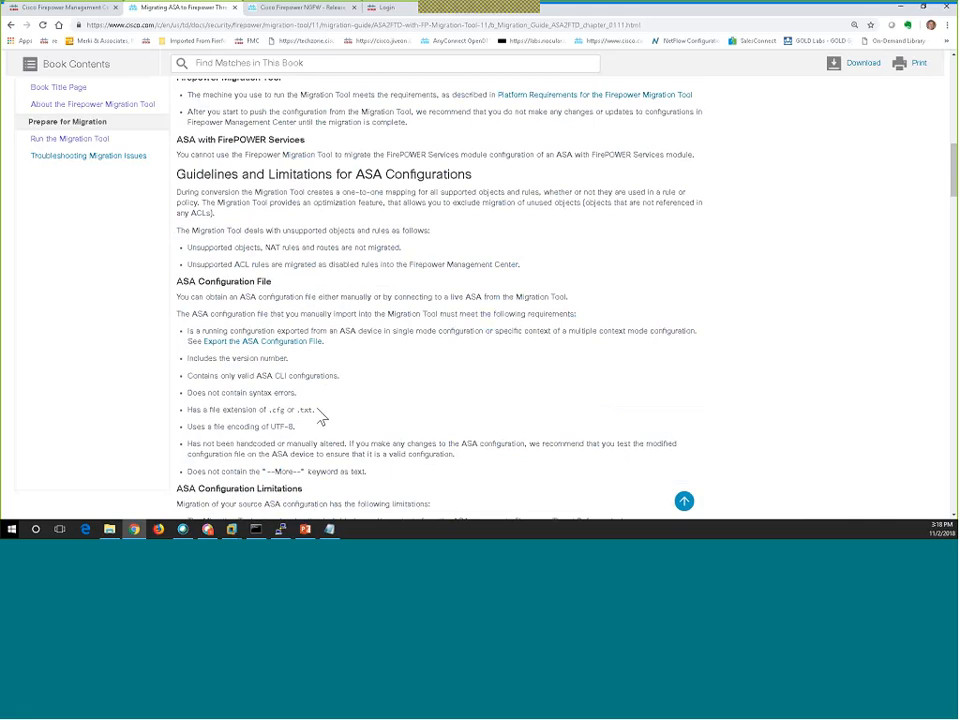
{"action": "scroll", "coordinate": [322, 418], "scroll_direction": "down", "scroll_amount": 4}
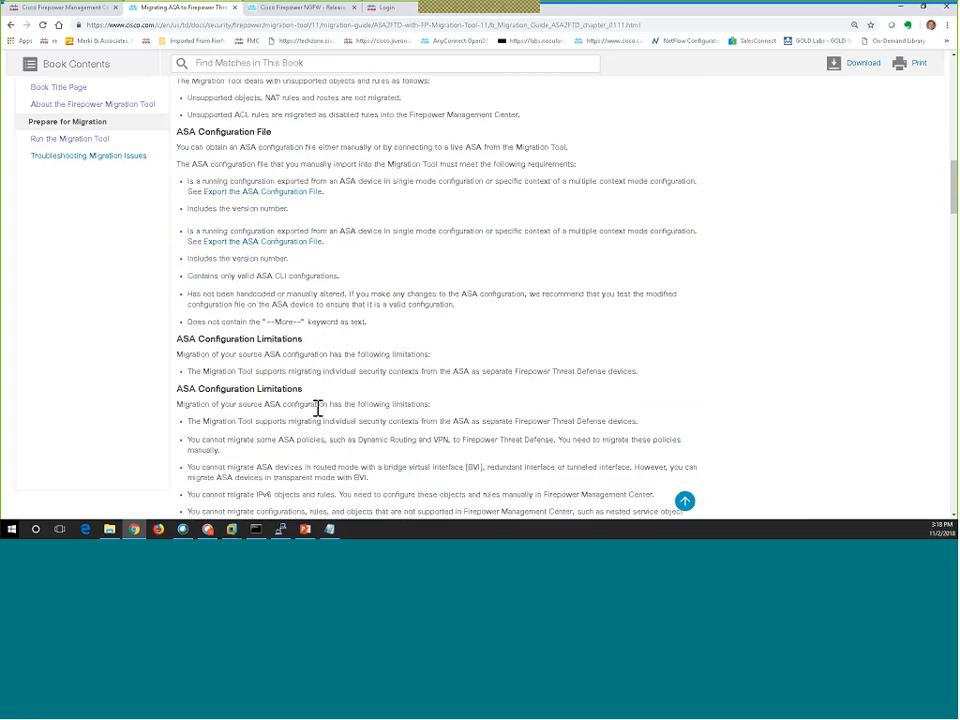
{"action": "scroll", "coordinate": [318, 408], "scroll_direction": "down", "scroll_amount": 1}
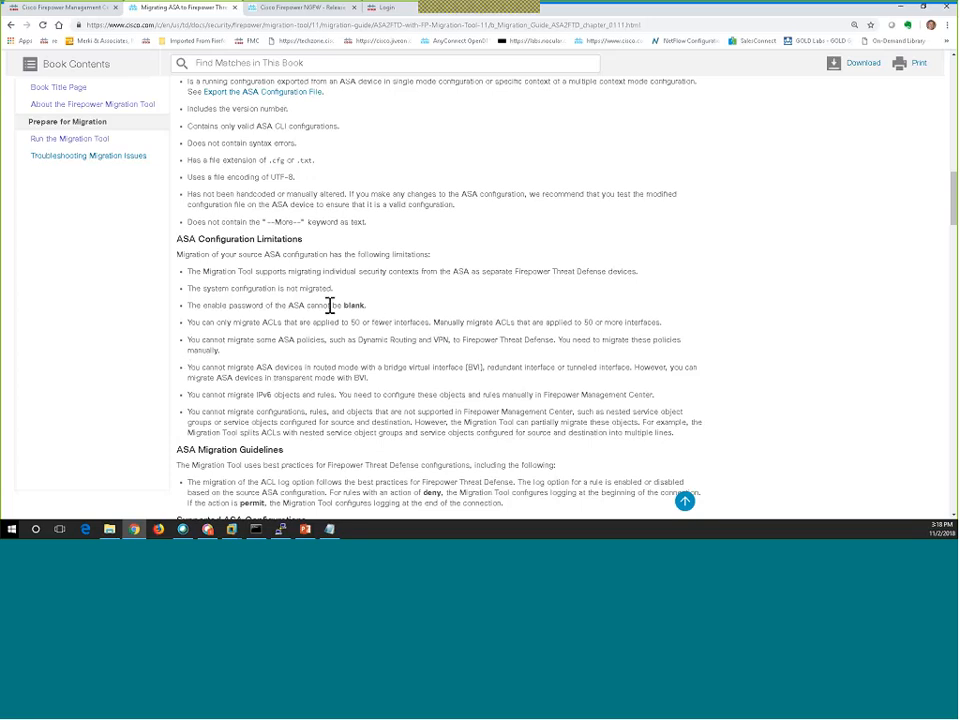
Highlight the enable-password-not-blank requirement, then bring the ASA2FTD folder window onscreen.
{"action": "left_click_drag", "start_coordinate": [366, 305], "coordinate": [330, 304]}
{"action": "scroll", "coordinate": [320, 190], "scroll_direction": "down", "scroll_amount": 3}
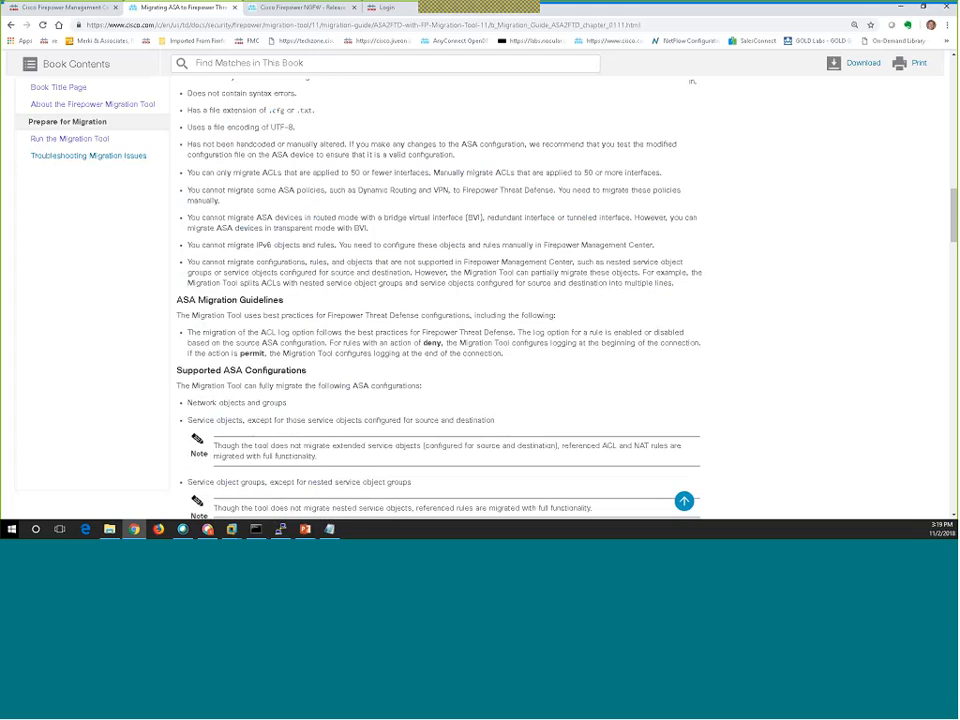
{"action": "scroll", "coordinate": [355, 285], "scroll_direction": "down", "scroll_amount": 3}
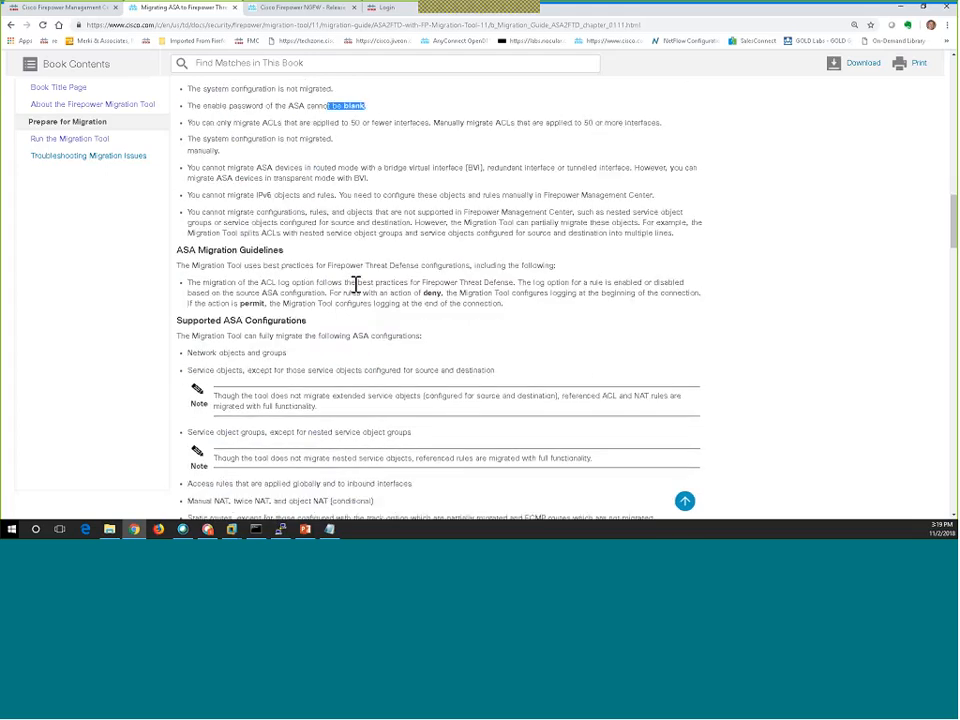
{"action": "scroll", "coordinate": [355, 285], "scroll_direction": "up", "scroll_amount": 9}
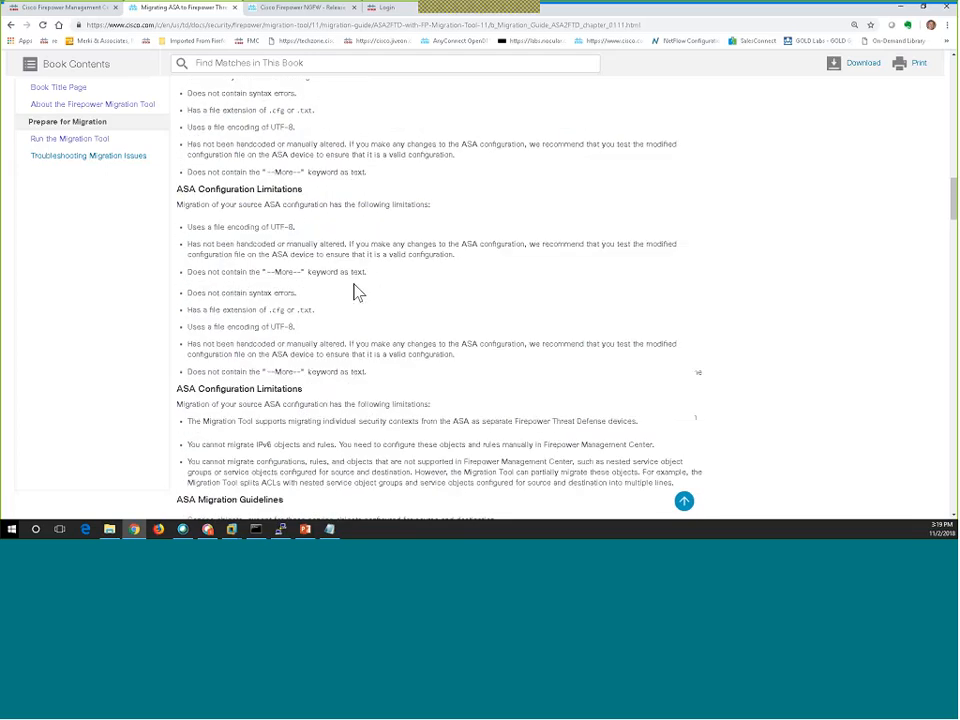
{"action": "scroll", "coordinate": [356, 283], "scroll_direction": "up", "scroll_amount": 7}
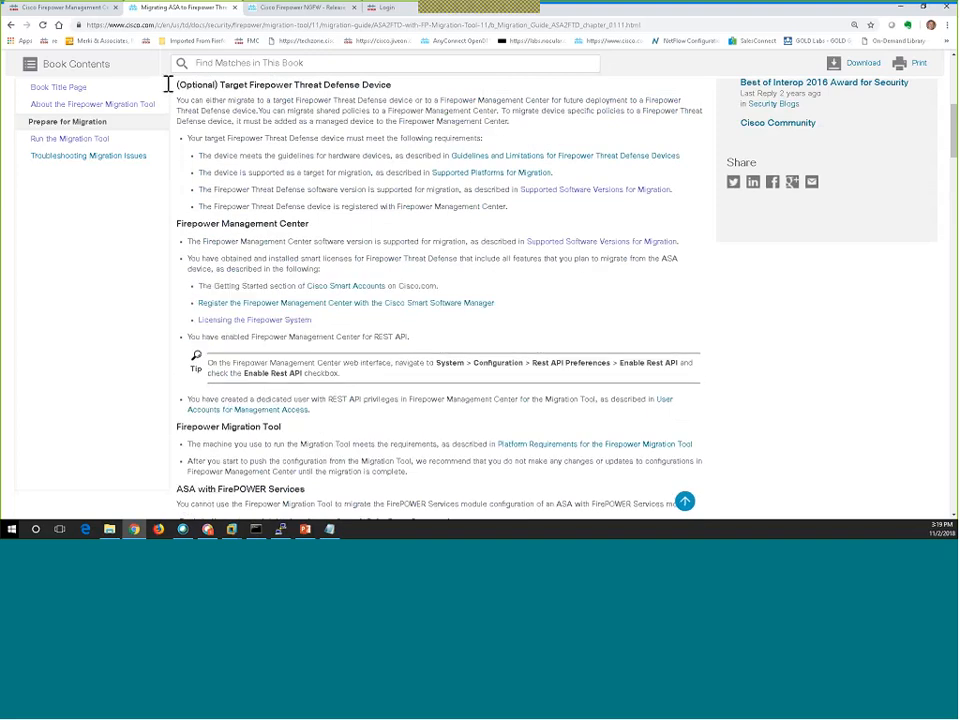
{"action": "left_click_drag", "start_coordinate": [0, 385], "coordinate": [615, 161]}
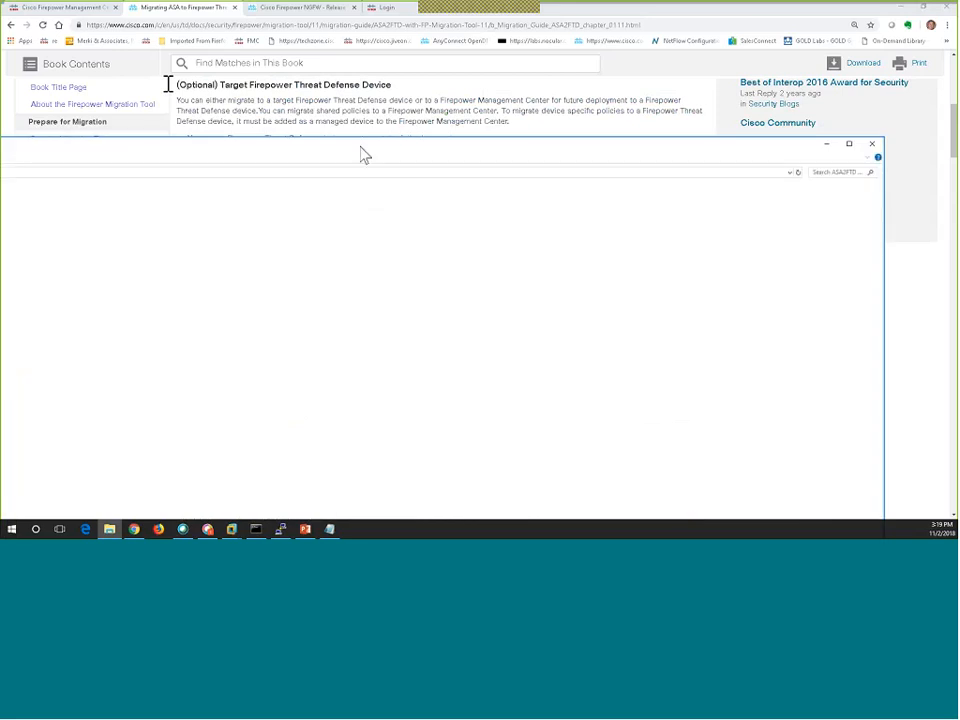
Launch Firepower_Migration_Tool_v1.1.0-2047.exe from the ASA2FTD Migration Tool folder.
{"action": "left_click_drag", "start_coordinate": [360, 147], "coordinate": [720, 81]}
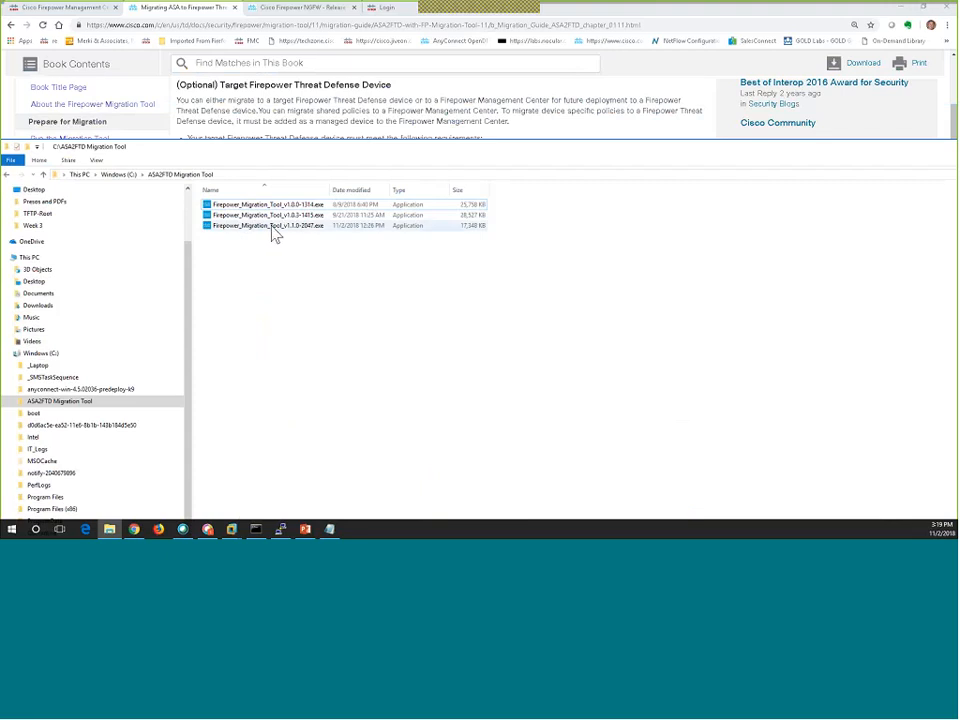
{"action": "left_click", "coordinate": [273, 229]}
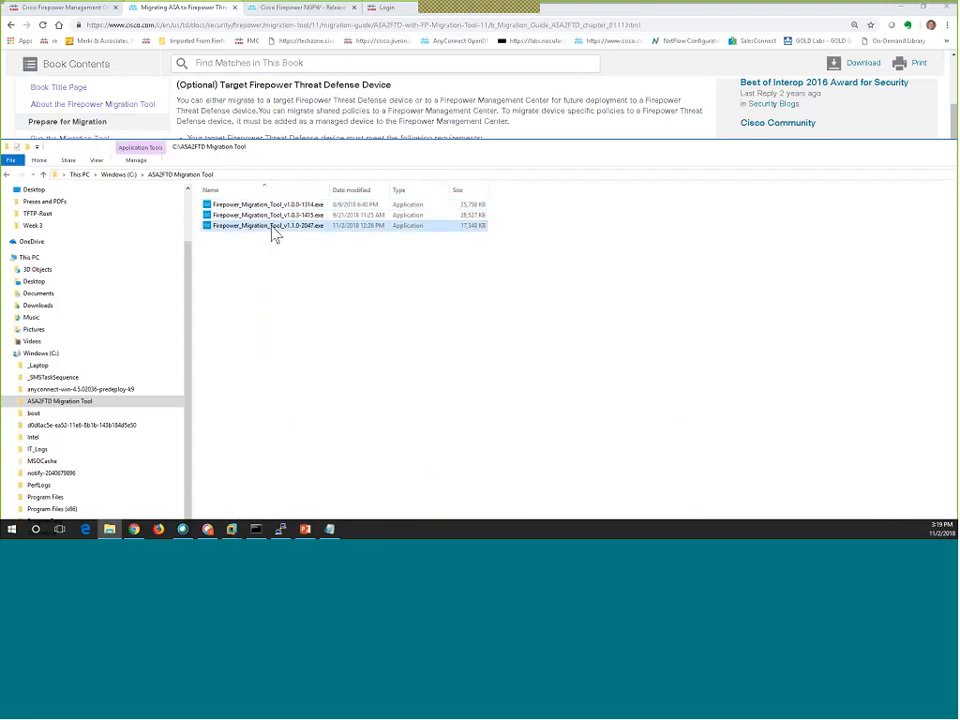
{"action": "double_click", "coordinate": [272, 228]}
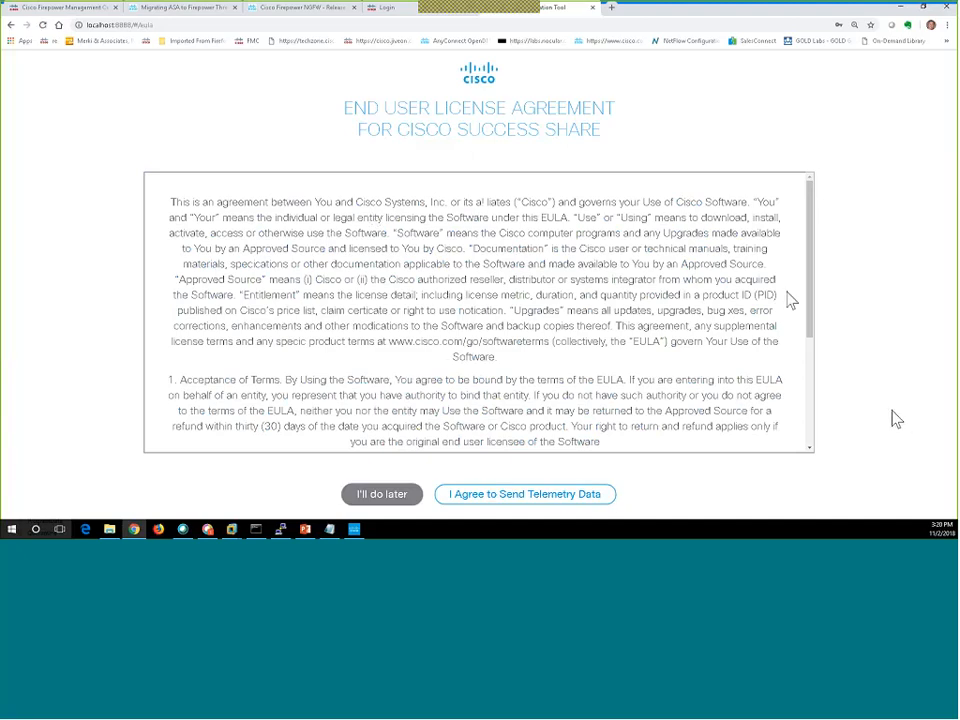
Defer the telemetry data agreement with 'I'll do later' to reach the 1.1 login page.
{"action": "scroll", "coordinate": [789, 300], "scroll_direction": "down", "scroll_amount": 1}
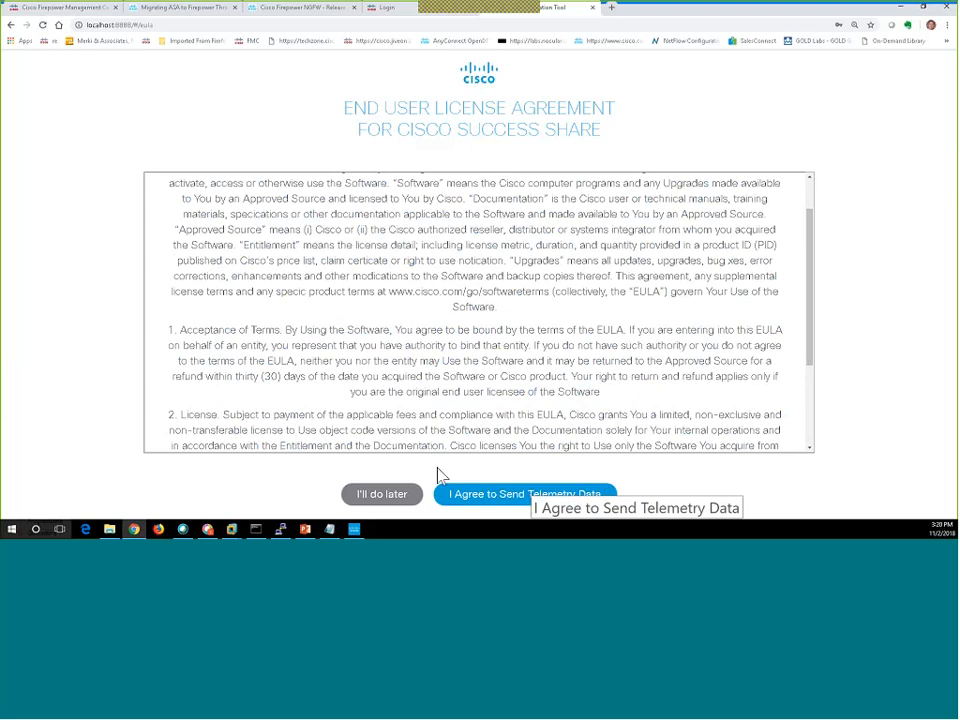
{"action": "left_click", "coordinate": [396, 503]}
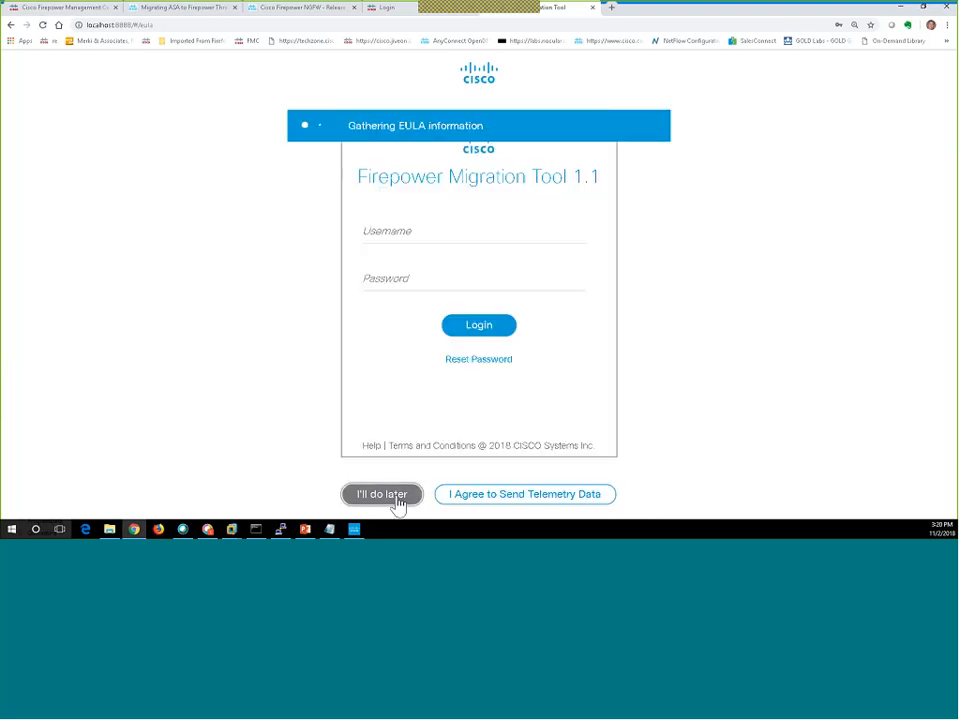
Log in and fill the Reset Password dialog with the old, new and confirmation passwords.
{"action": "left_click", "coordinate": [481, 333]}
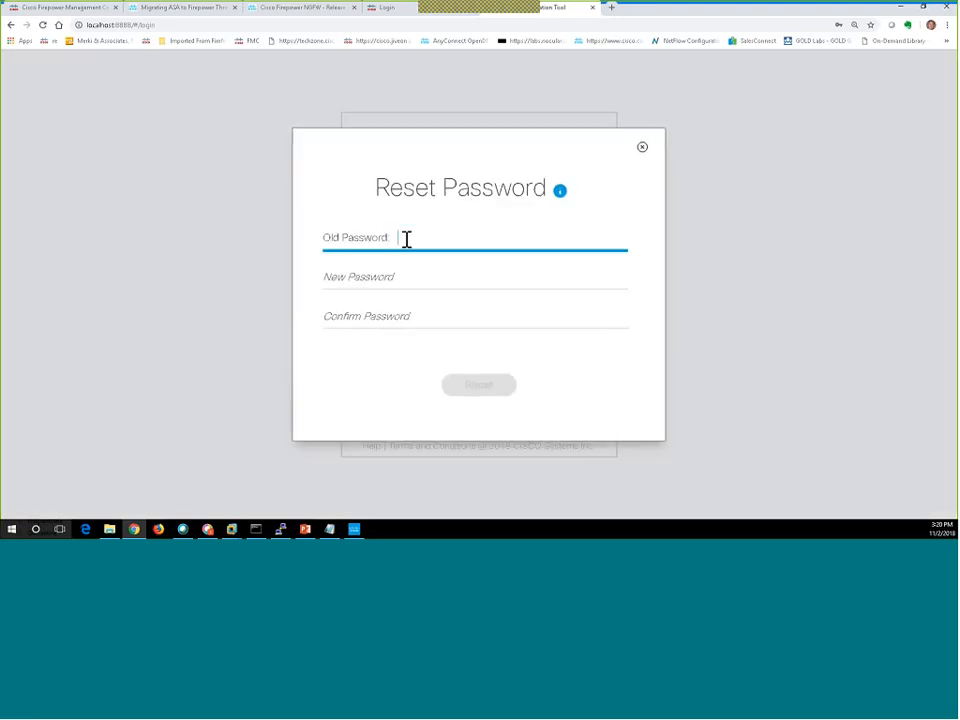
{"action": "left_click", "coordinate": [406, 239]}
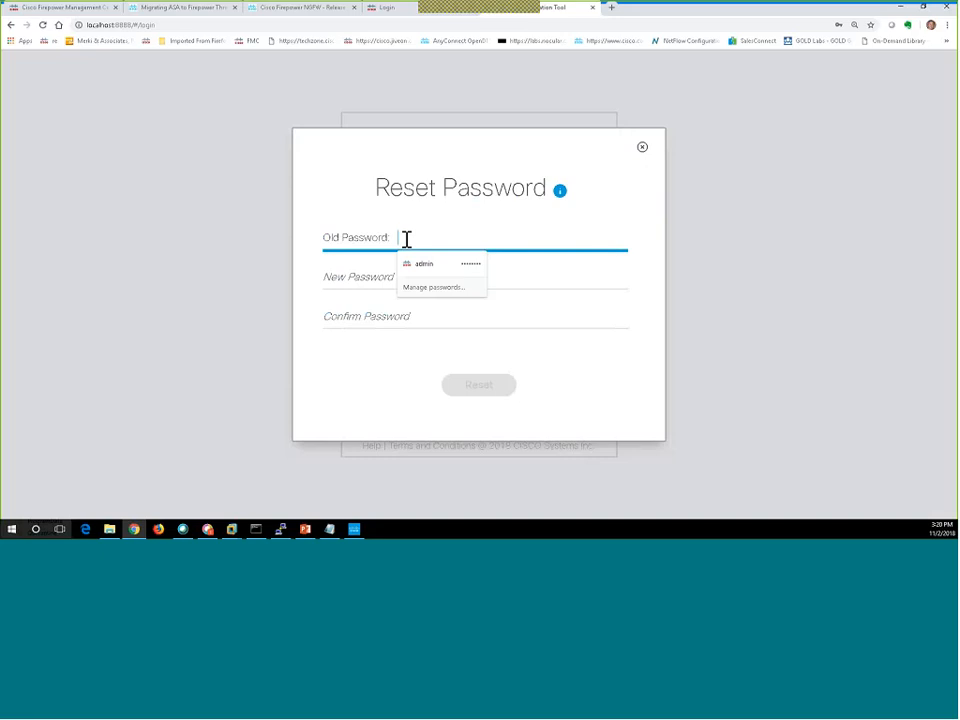
{"action": "type", "text": "••••"}
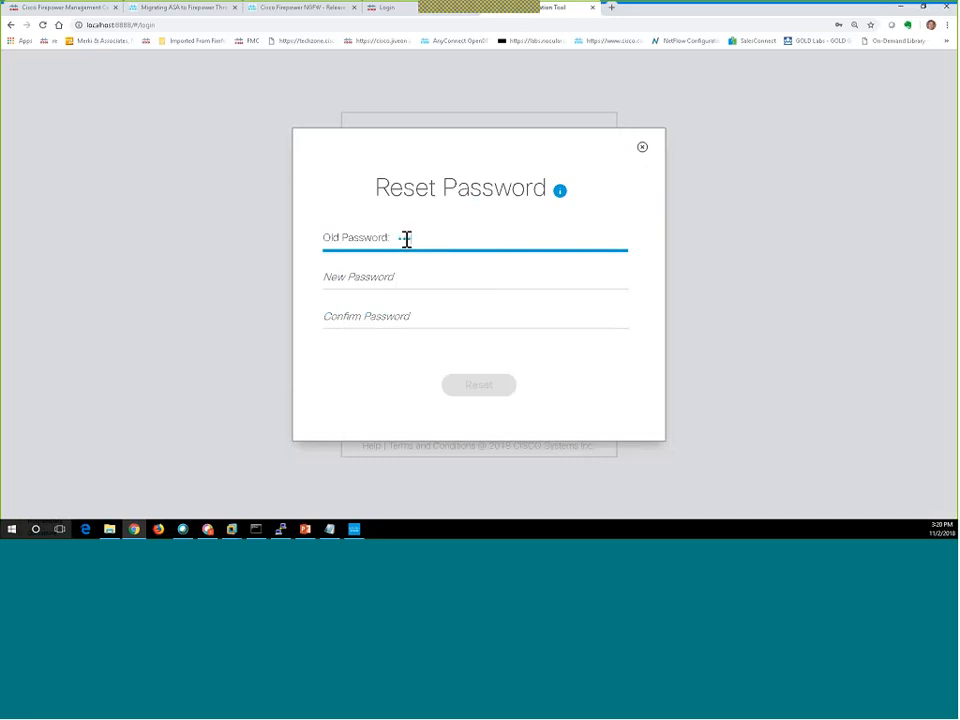
{"action": "key", "text": "Tab"}
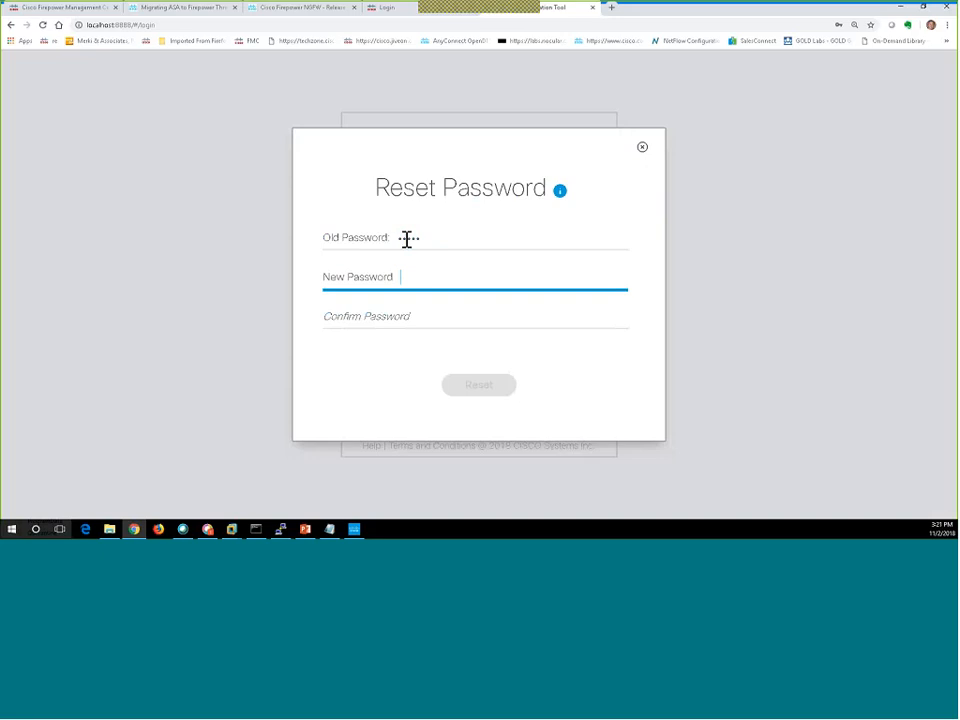
{"action": "type", "text": "•••••••"}
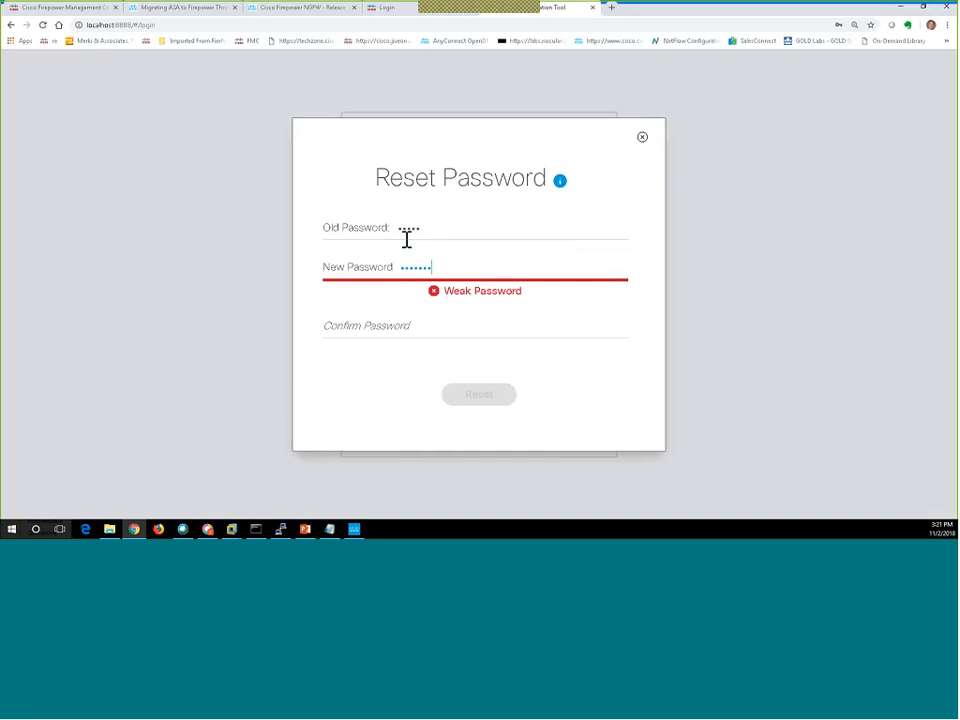
{"action": "type", "text": "••"}
{"action": "key", "text": "Tab"}
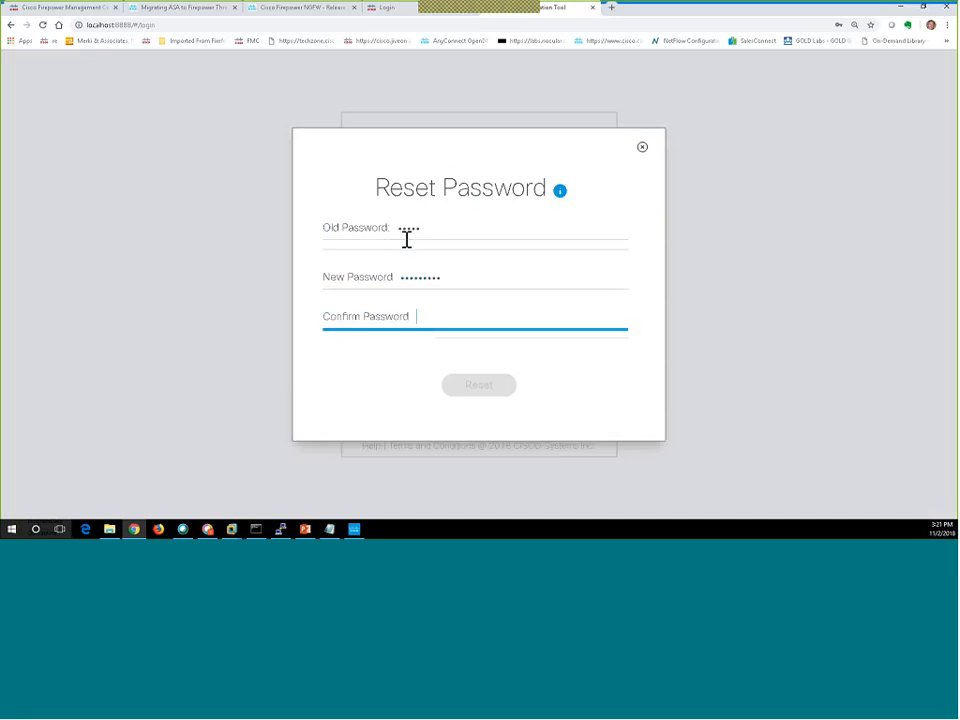
{"action": "type", "text": "•••••"}
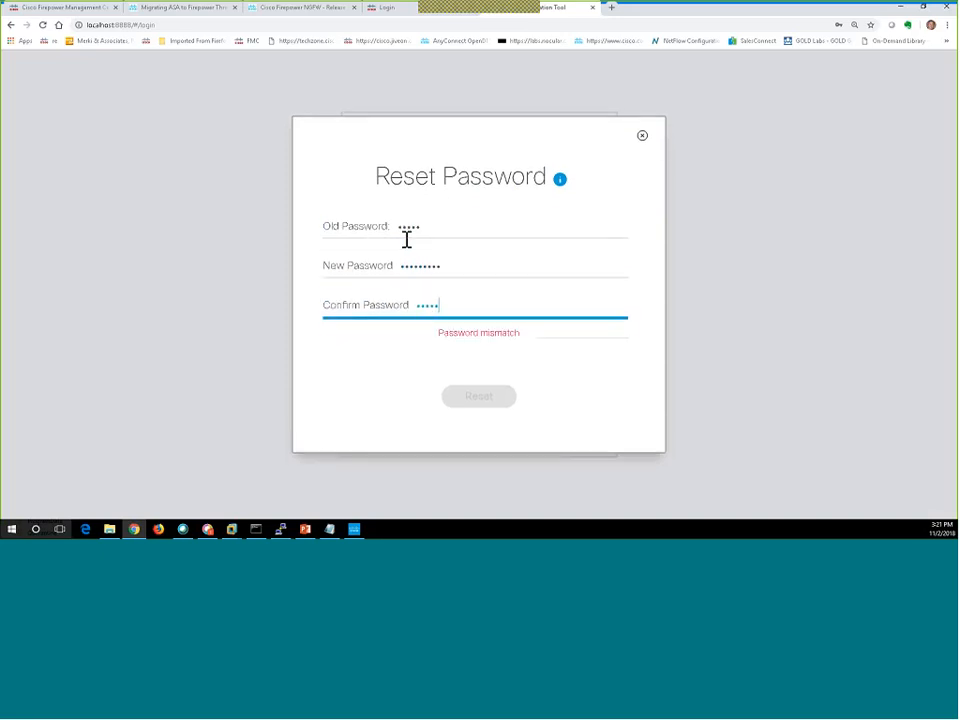
{"action": "type", "text": "••••"}
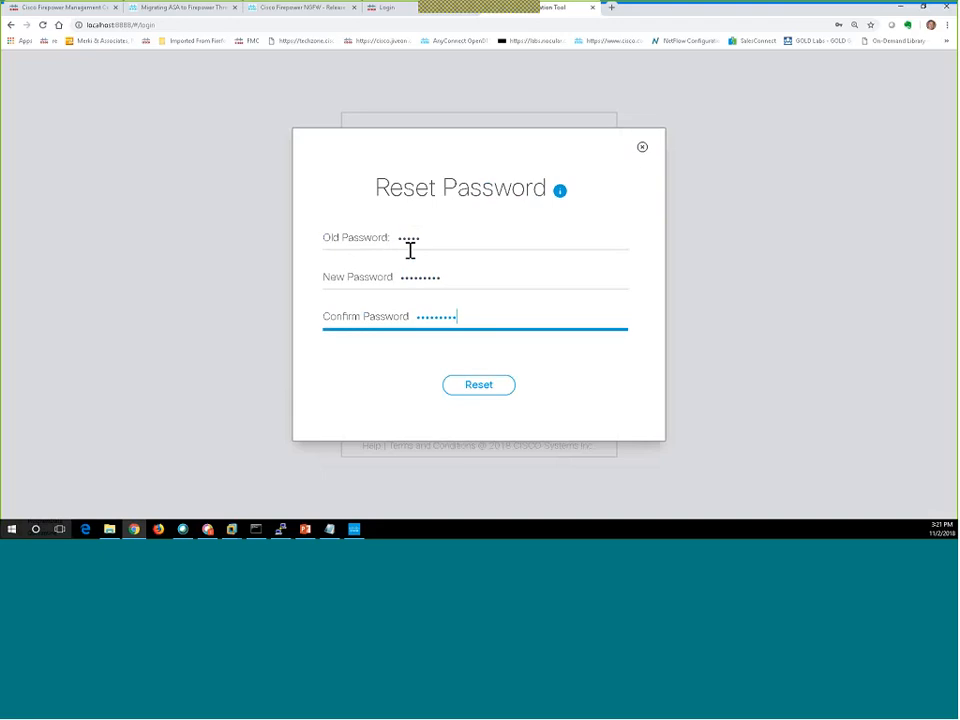
{"action": "left_click", "coordinate": [480, 390]}
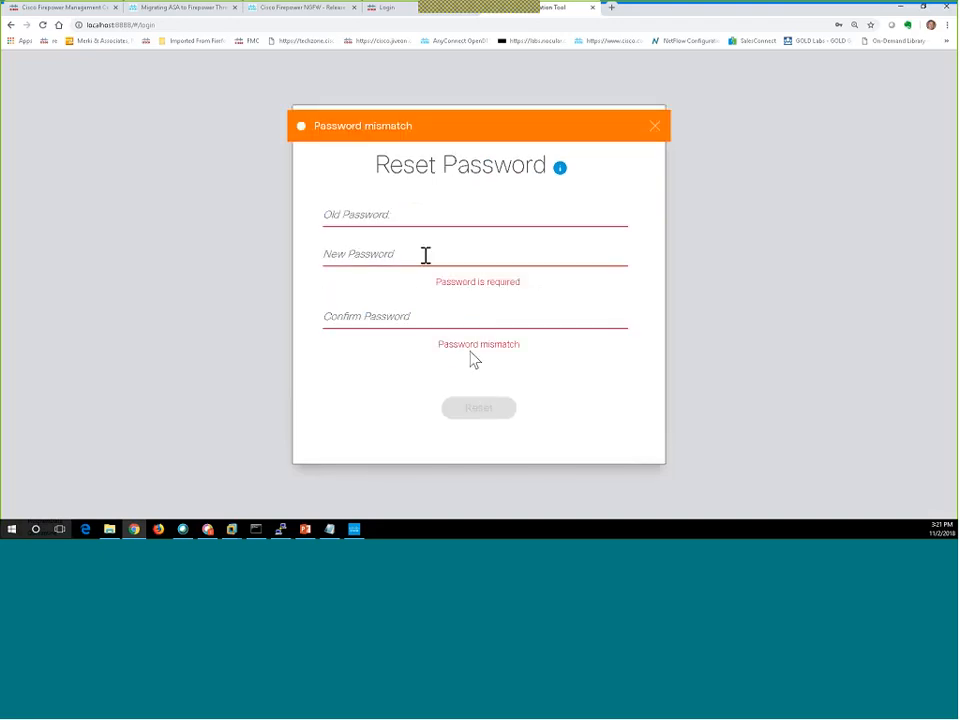
After the mismatch error, re-enter the old password and a matching new password, and reset.
{"action": "left_click", "coordinate": [412, 216]}
{"action": "type", "text": "a"}
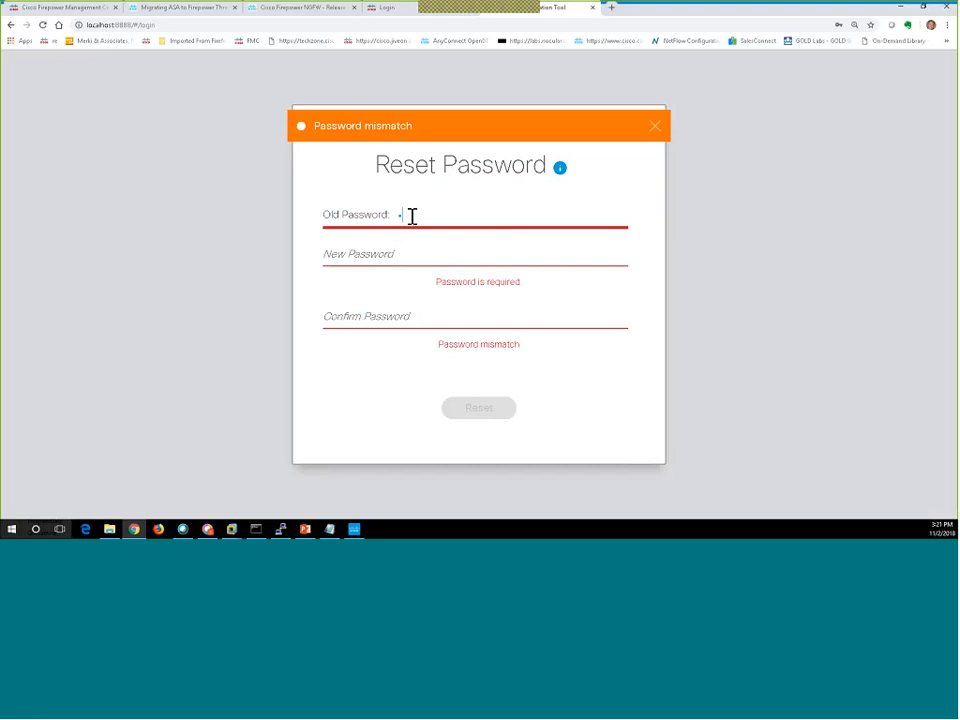
{"action": "type", "text": "dm•••••"}
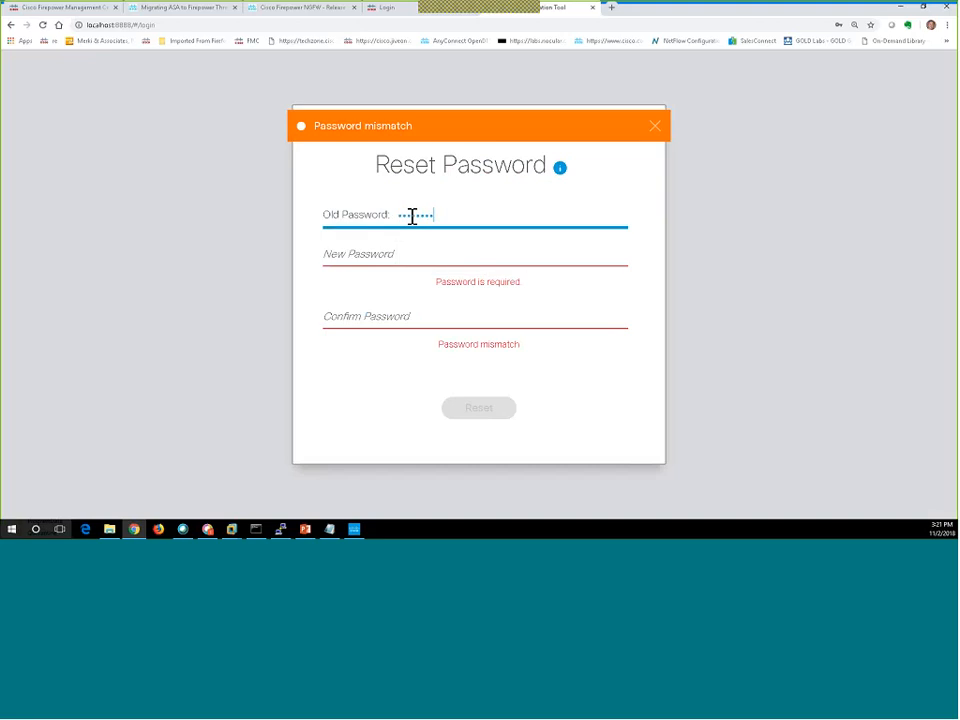
{"action": "key", "text": "Tab"}
{"action": "type", "text": "•••••••••"}
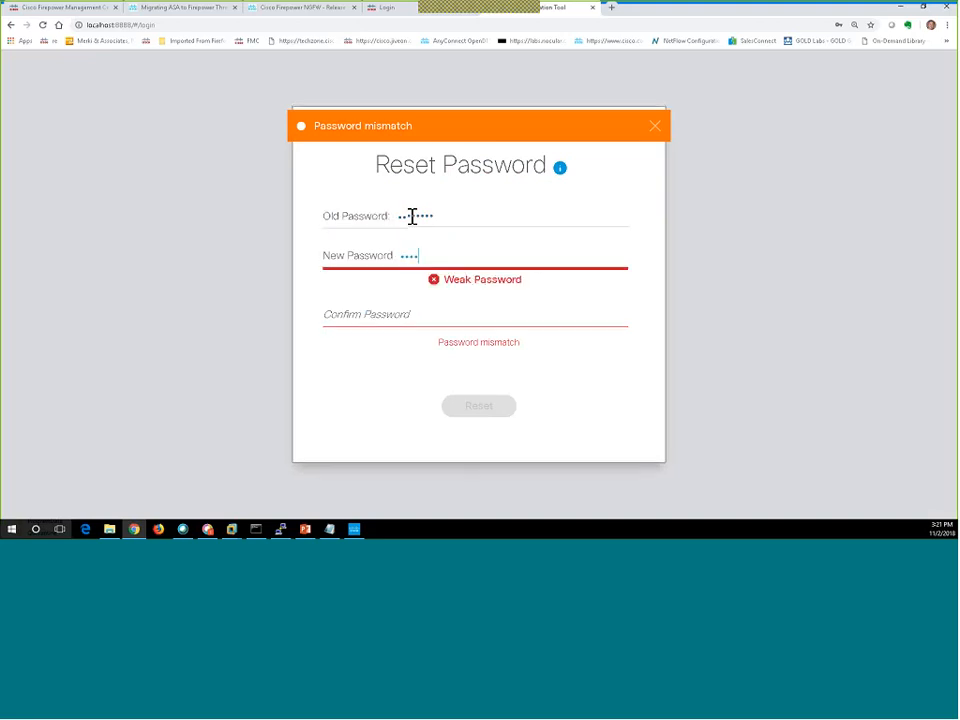
{"action": "key", "text": "Tab"}
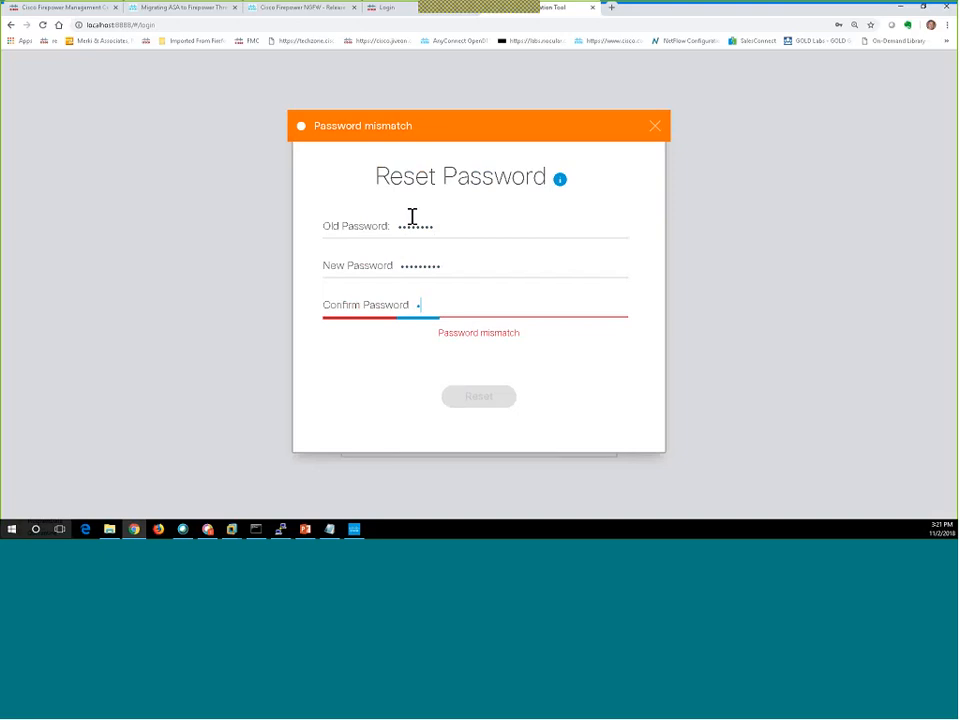
{"action": "type", "text": "••••••••••"}
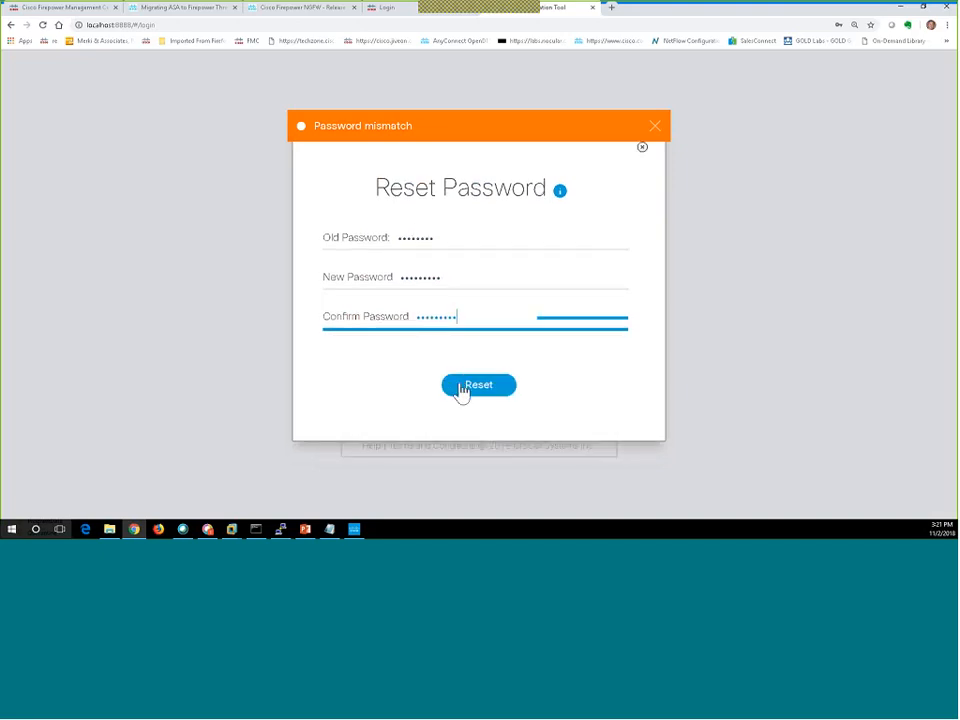
{"action": "left_click", "coordinate": [460, 389]}
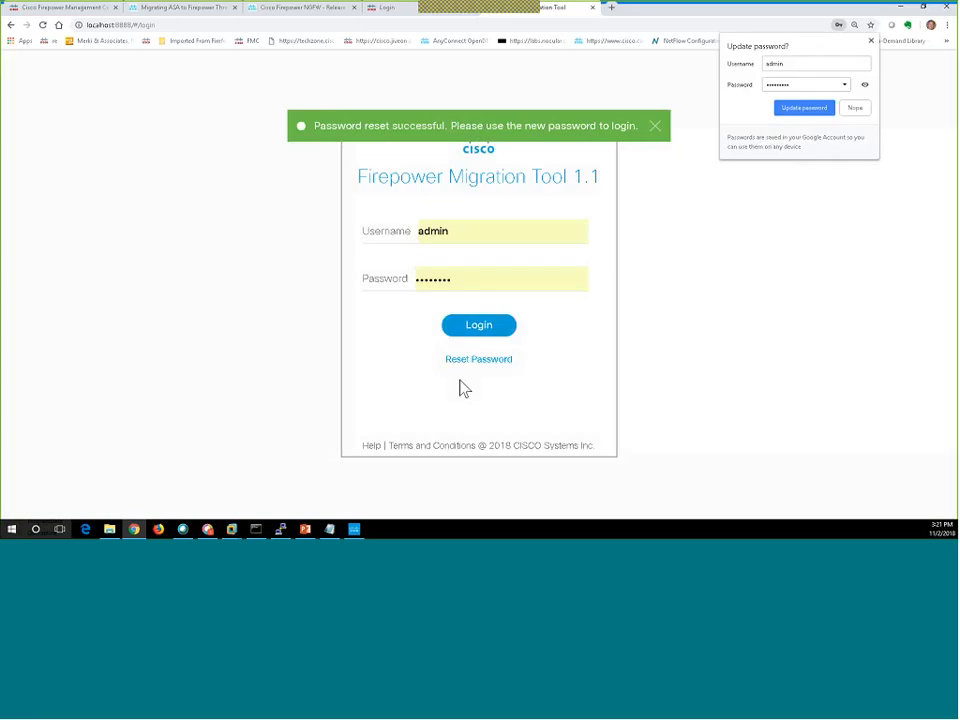
Log out of Firepower Management Center from its account menu.
{"action": "left_click", "coordinate": [90, 12]}
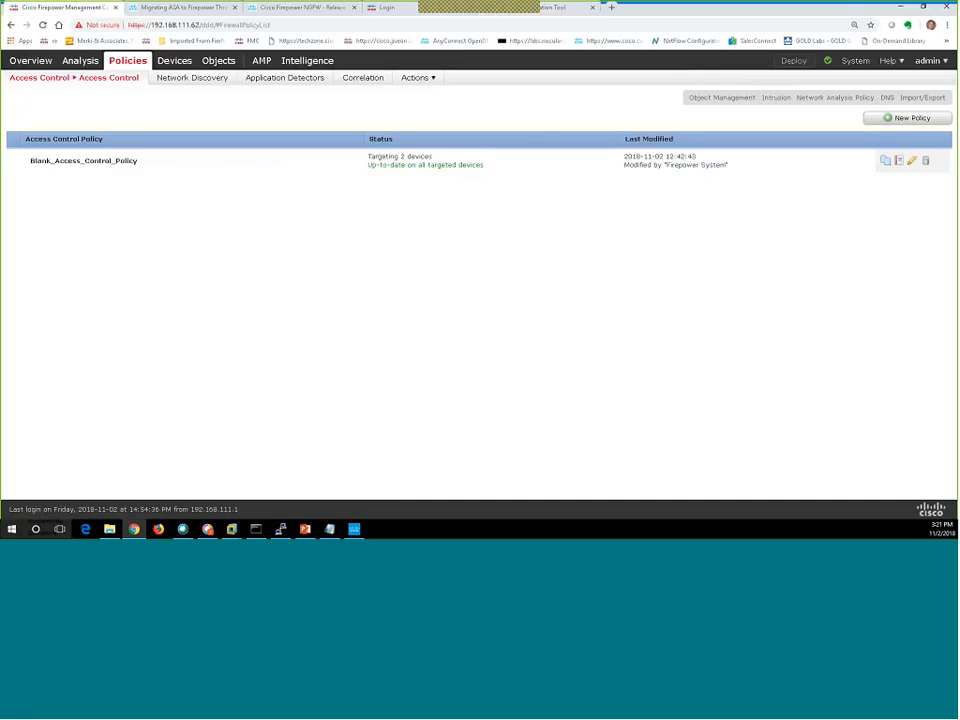
{"action": "left_click", "coordinate": [931, 64]}
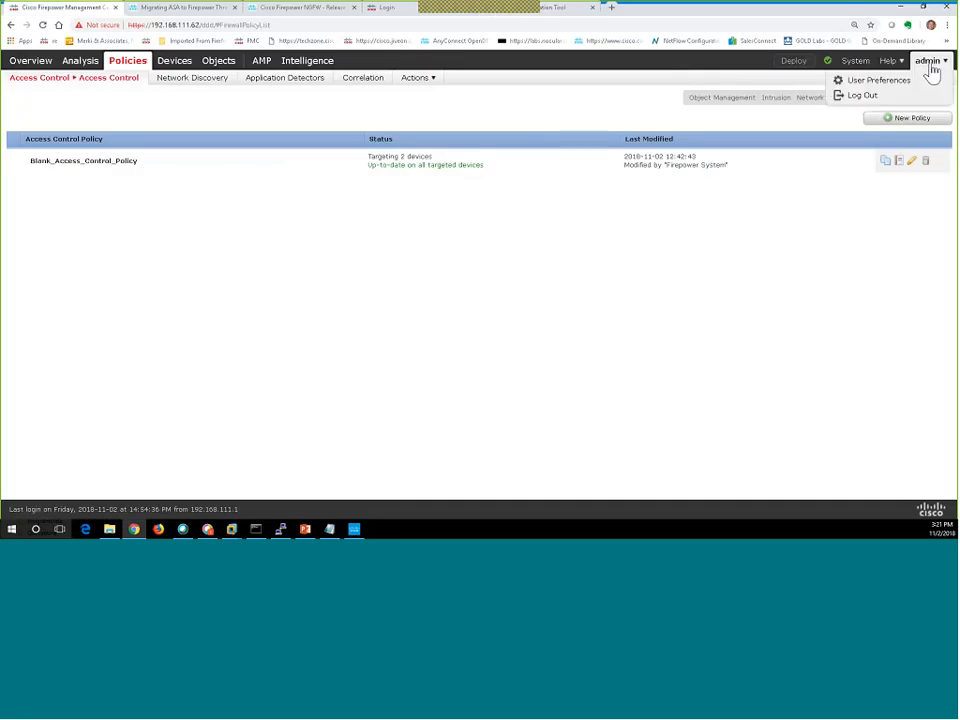
{"action": "left_click", "coordinate": [895, 100]}
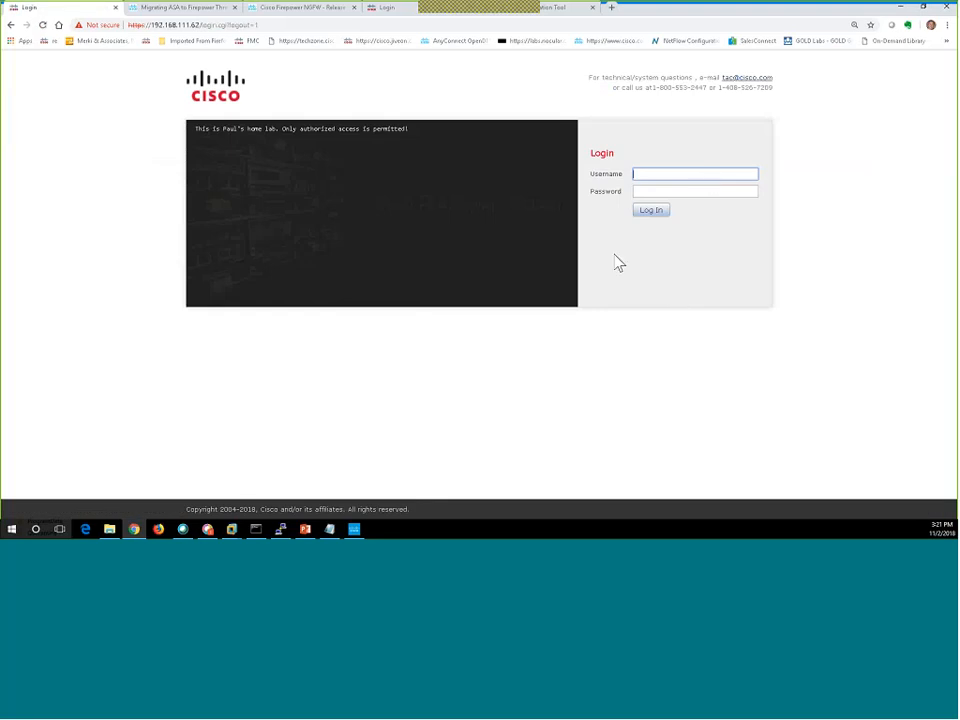
Sign in to the Migration Tool as admin, re-entering the password after the invalid-credentials error.
{"action": "left_click", "coordinate": [556, 12]}
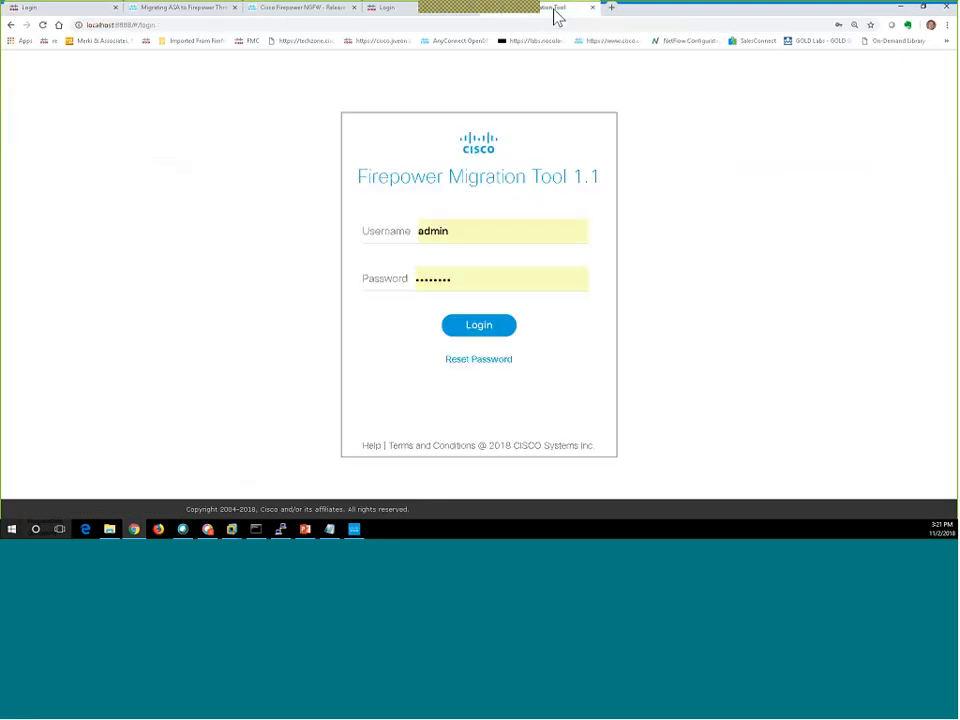
{"action": "left_click", "coordinate": [478, 328]}
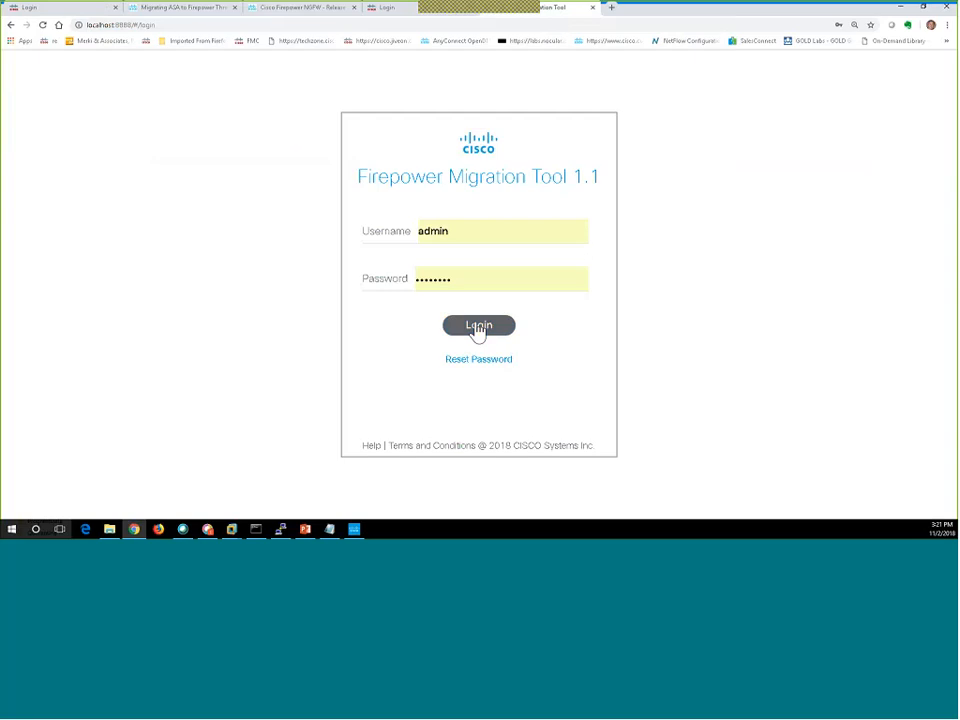
{"action": "double_click", "coordinate": [465, 283]}
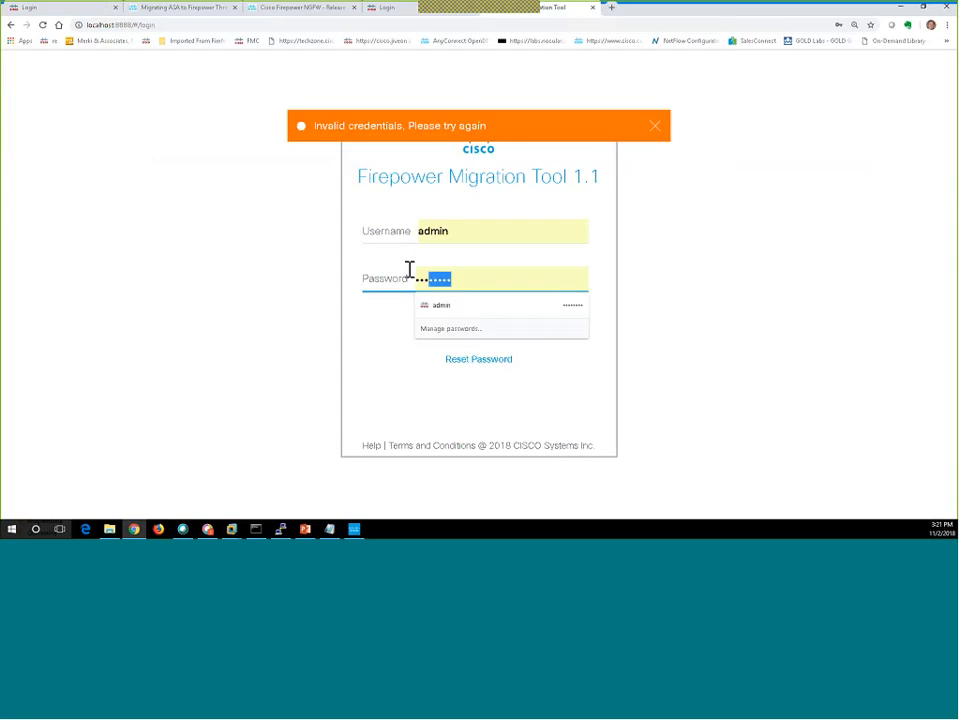
{"action": "type", "text": "••••"}
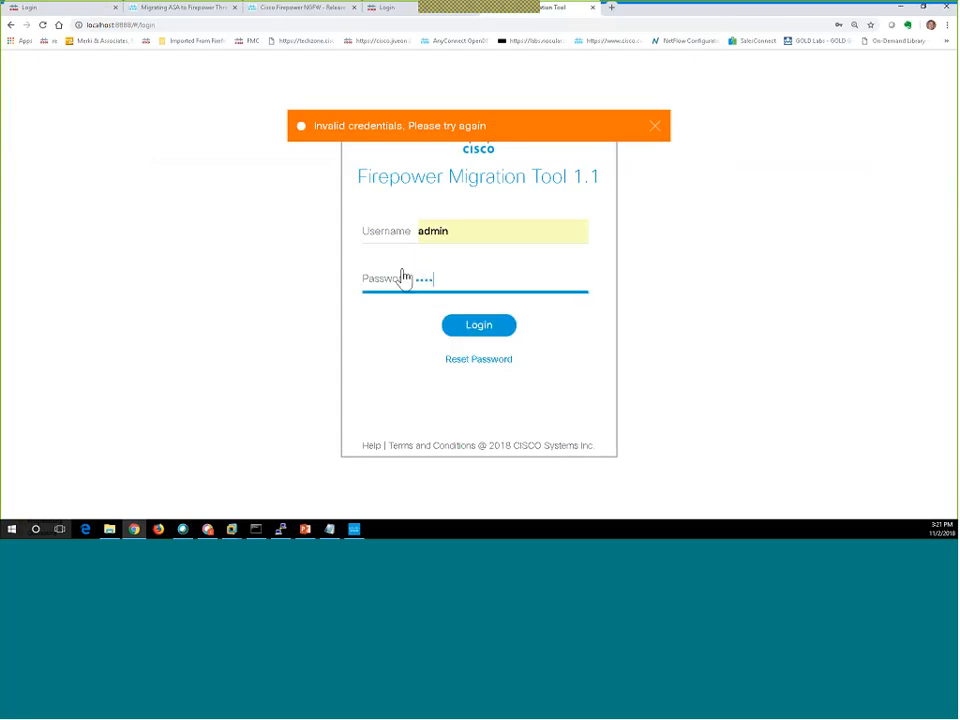
{"action": "type", "text": "•••••"}
{"action": "left_click", "coordinate": [475, 332]}
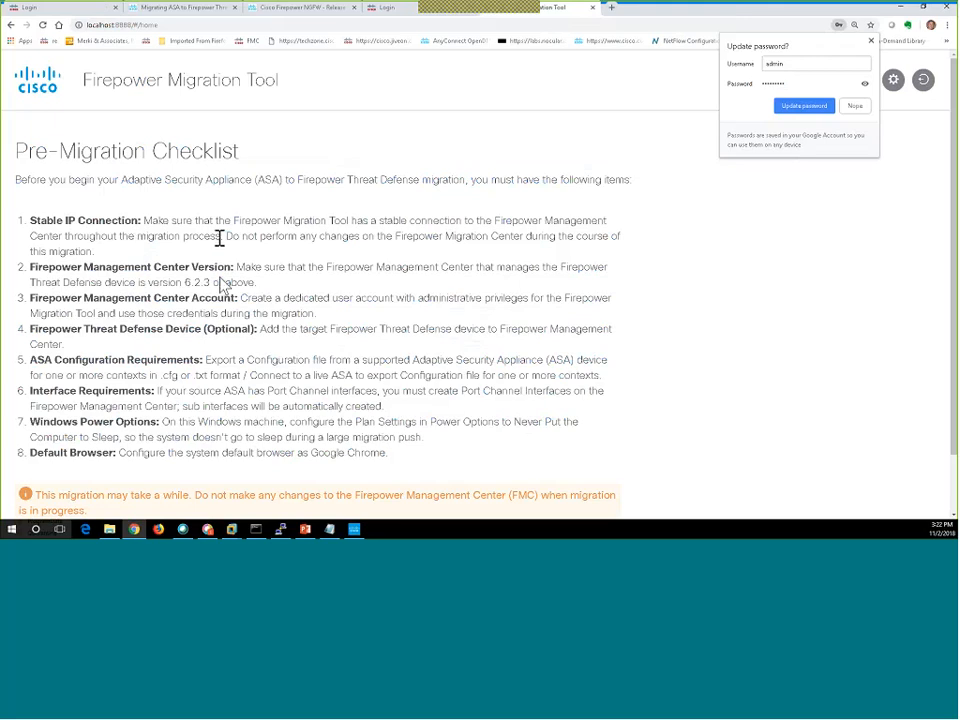
{"action": "left_click_drag", "start_coordinate": [214, 282], "coordinate": [186, 282]}
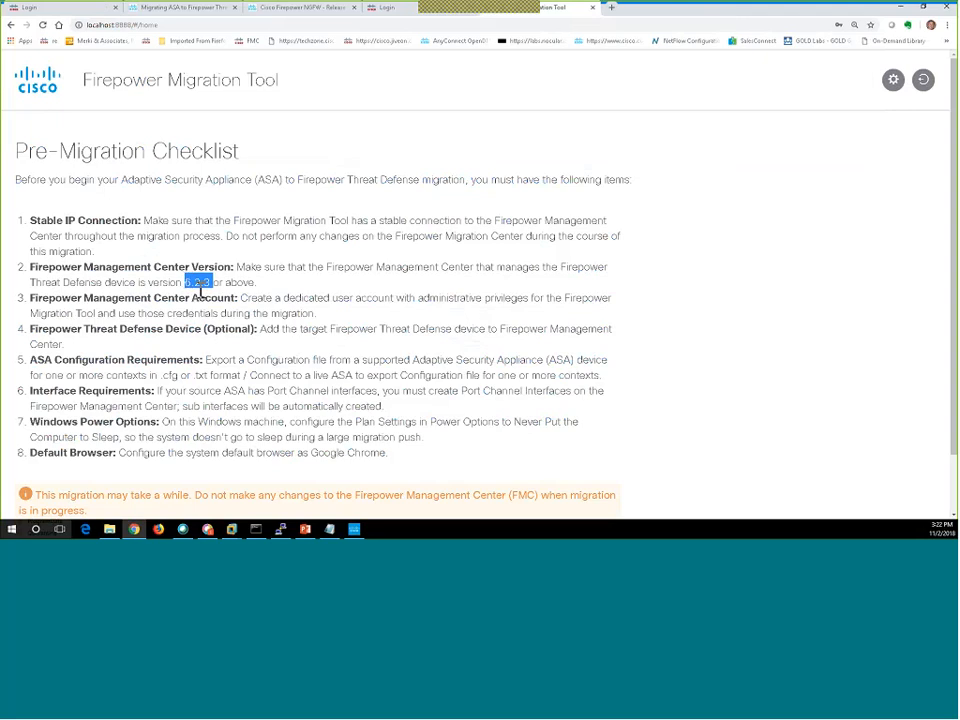
{"action": "left_click_drag", "start_coordinate": [319, 314], "coordinate": [265, 310]}
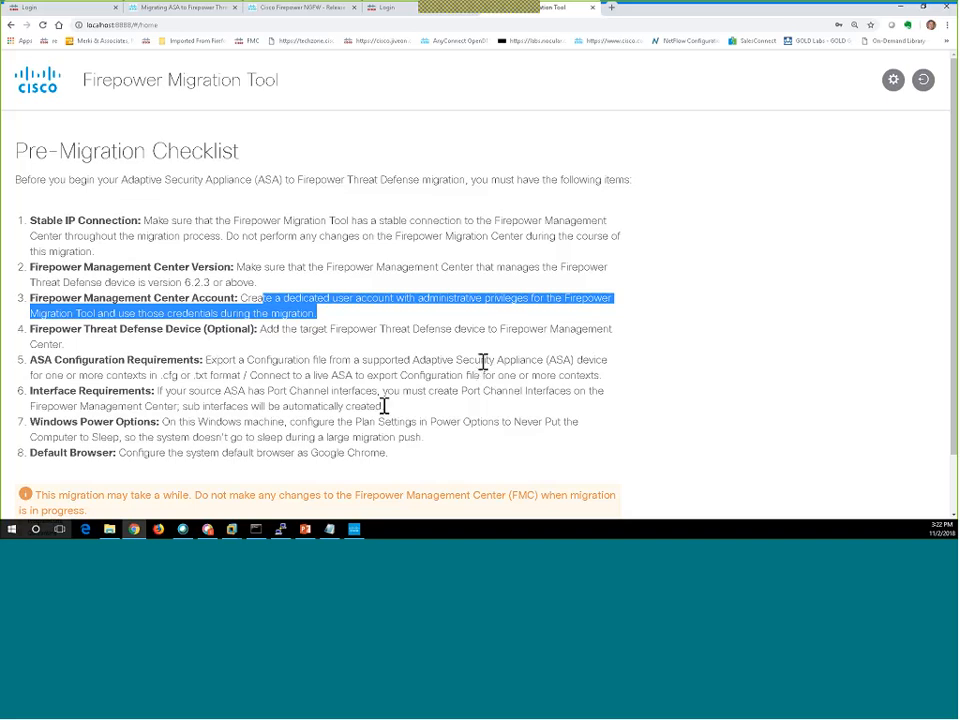
{"action": "double_click", "coordinate": [238, 376]}
{"action": "left_click_drag", "start_coordinate": [185, 379], "coordinate": [164, 382]}
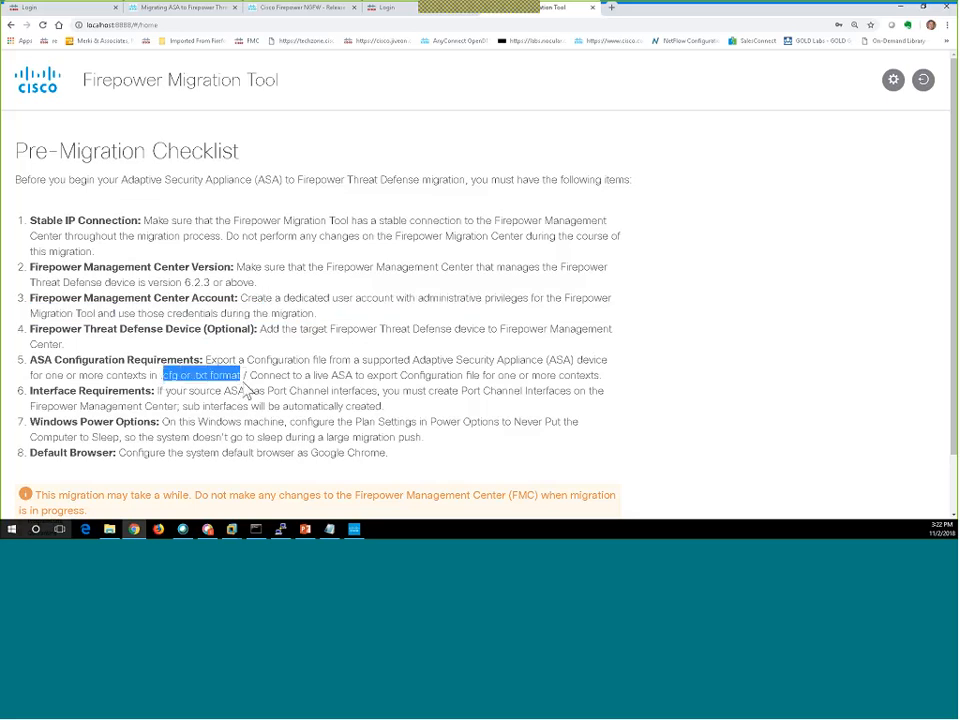
{"action": "left_click_drag", "start_coordinate": [358, 375], "coordinate": [312, 377]}
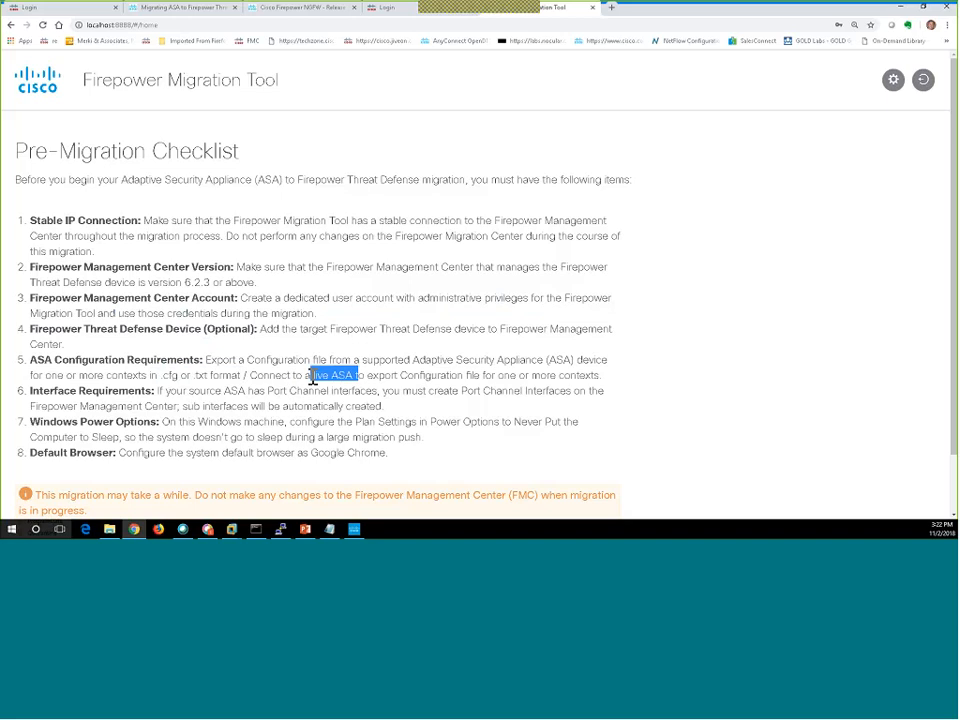
{"action": "left_click", "coordinate": [258, 394]}
{"action": "left_click_drag", "start_coordinate": [421, 437], "coordinate": [175, 422]}
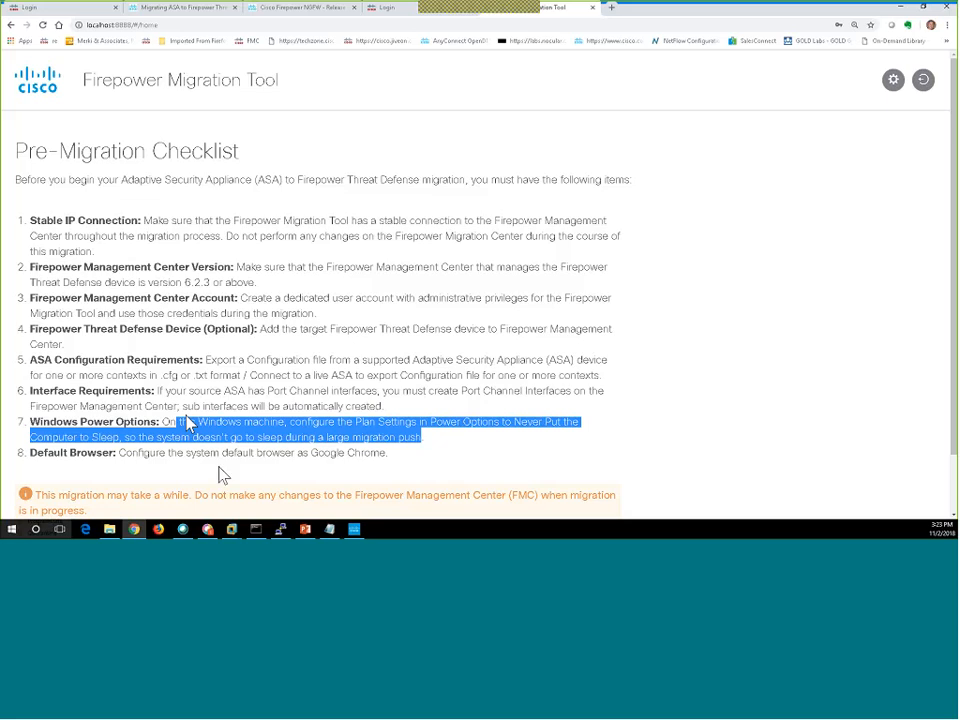
{"action": "left_click_drag", "start_coordinate": [388, 452], "coordinate": [301, 455]}
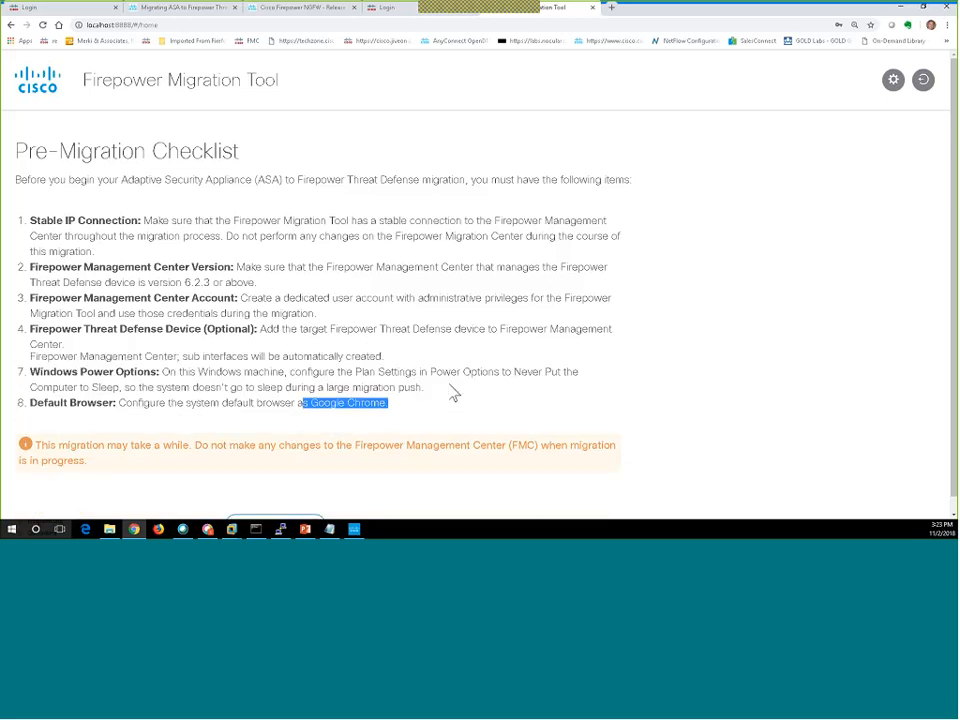
{"action": "scroll", "coordinate": [453, 393], "scroll_direction": "down", "scroll_amount": 2}
Start a new migration and proceed past the Verify Migration Tool Version dialog.
{"action": "left_click", "coordinate": [291, 516]}
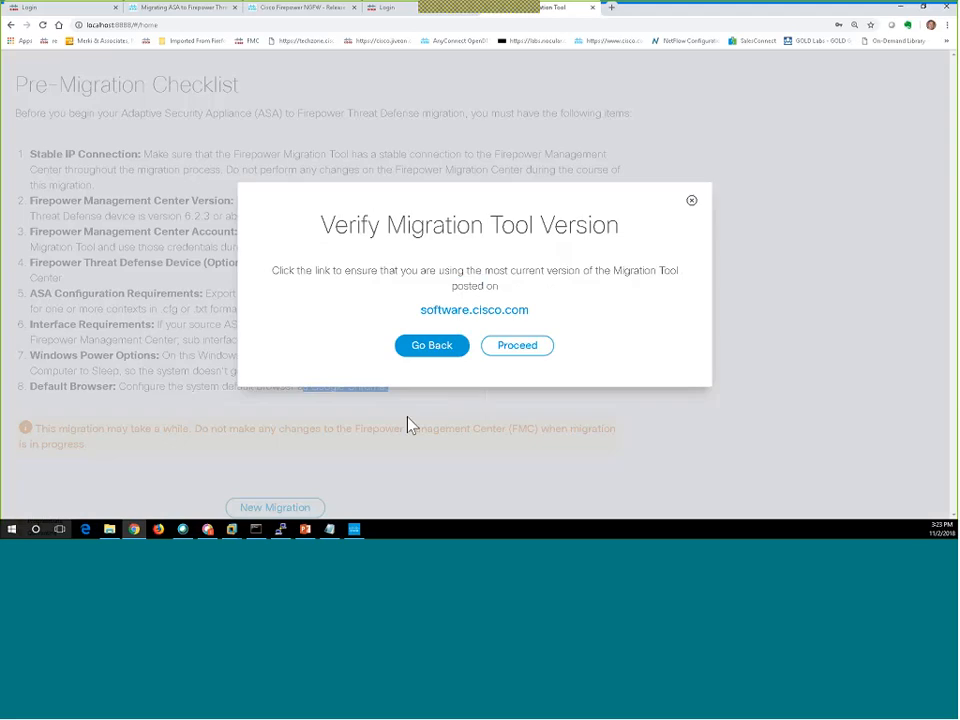
{"action": "left_click", "coordinate": [521, 350]}
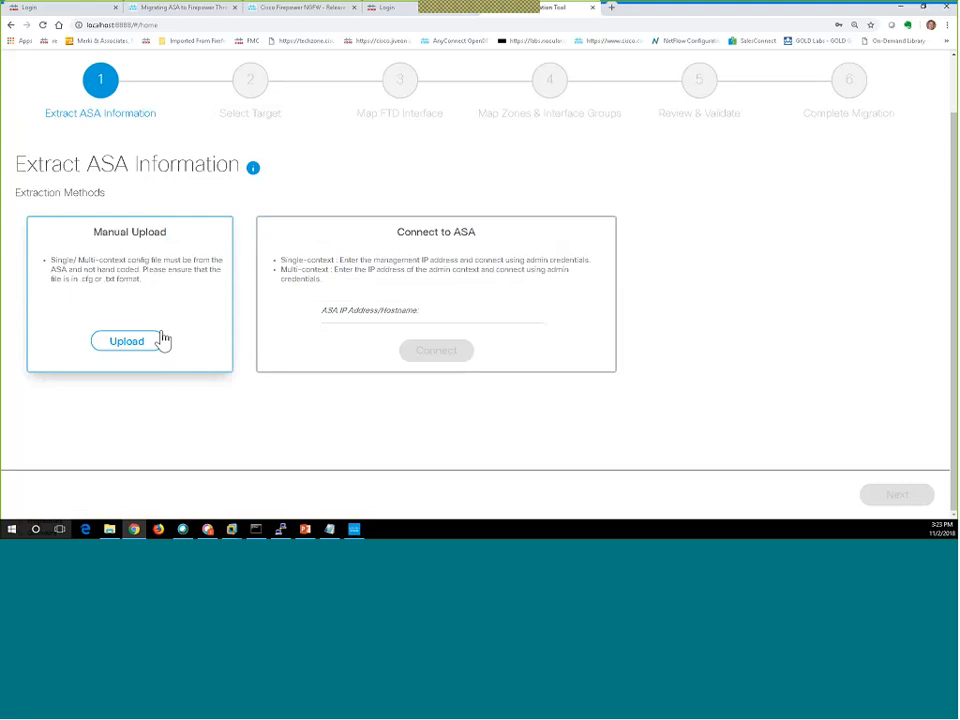
Manually upload startup-config.txt from C:\TFTP-Root.
{"action": "left_click", "coordinate": [131, 350]}
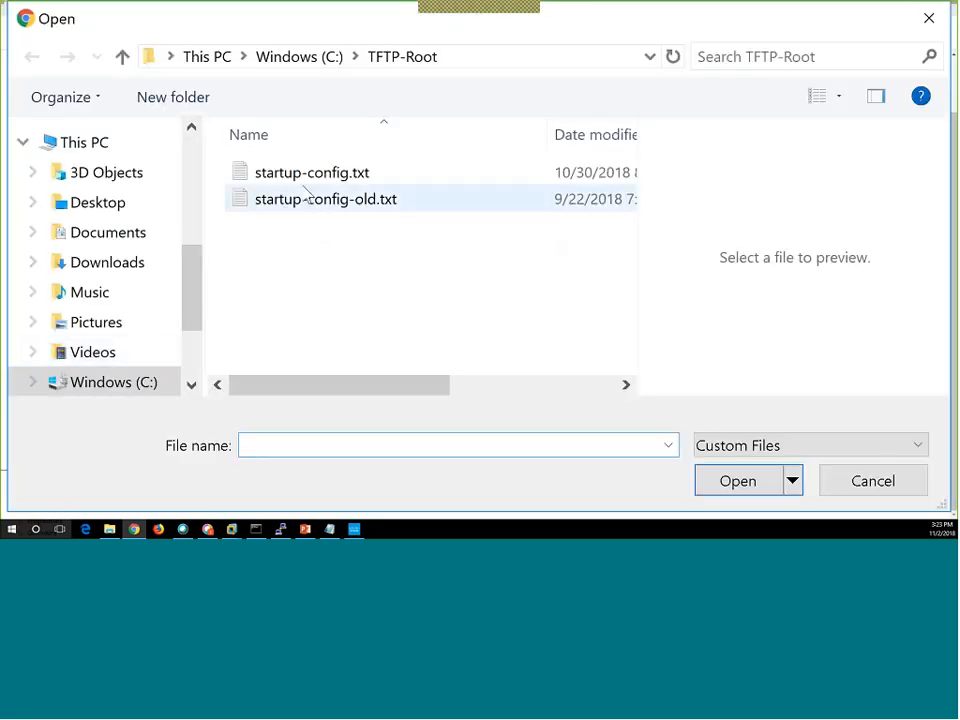
{"action": "left_click", "coordinate": [309, 184]}
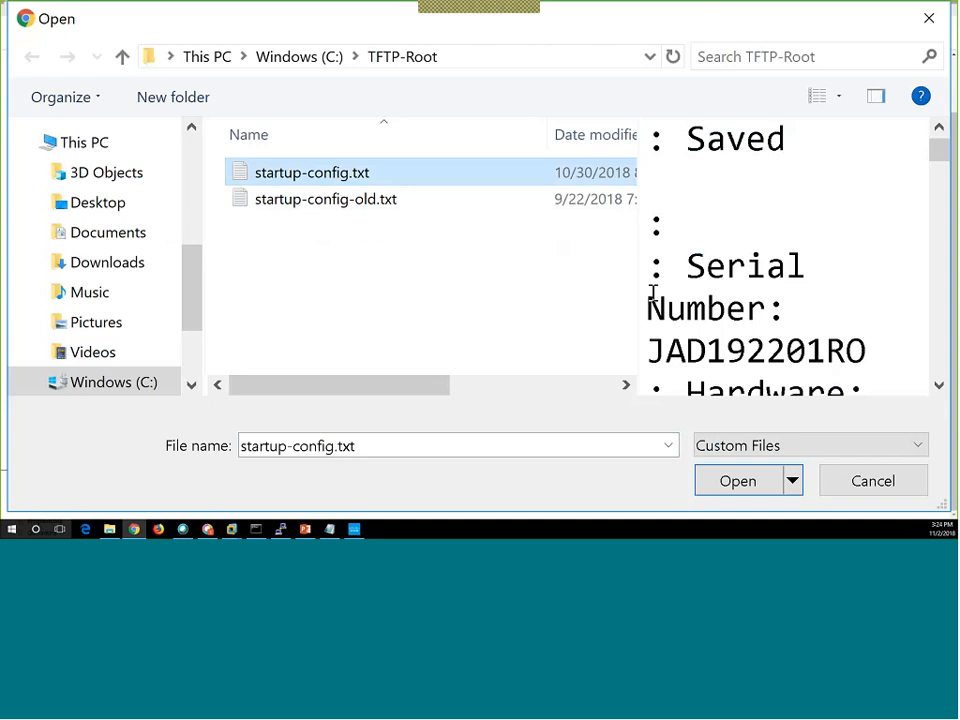
{"action": "scroll", "coordinate": [720, 320], "scroll_direction": "down", "scroll_amount": 3}
{"action": "scroll", "coordinate": [720, 320], "scroll_direction": "down", "scroll_amount": 1}
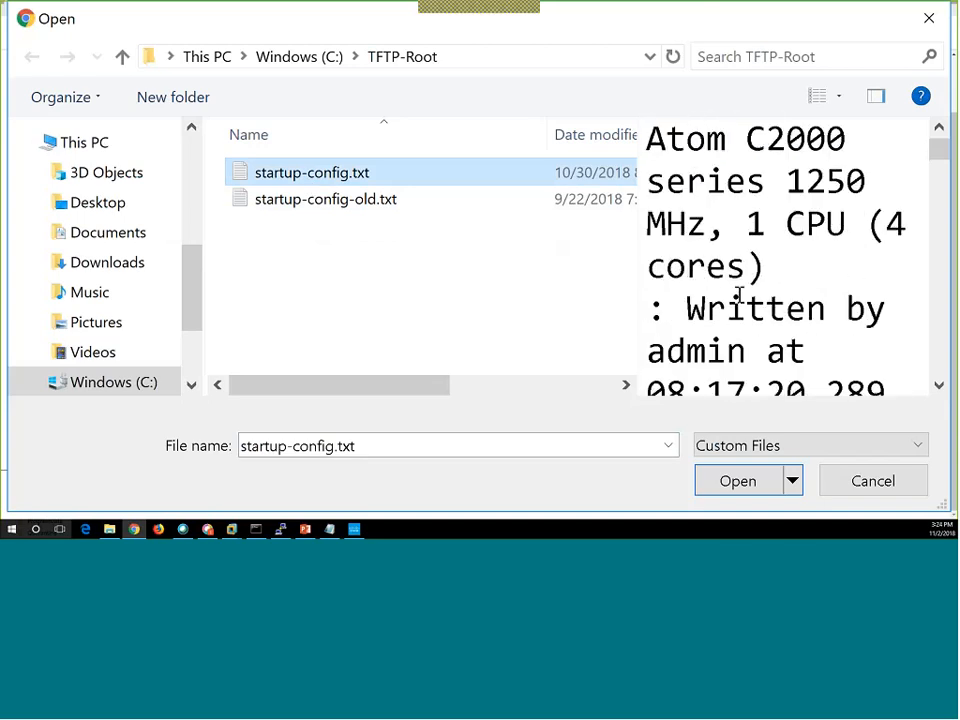
{"action": "scroll", "coordinate": [750, 285], "scroll_direction": "up", "scroll_amount": 1}
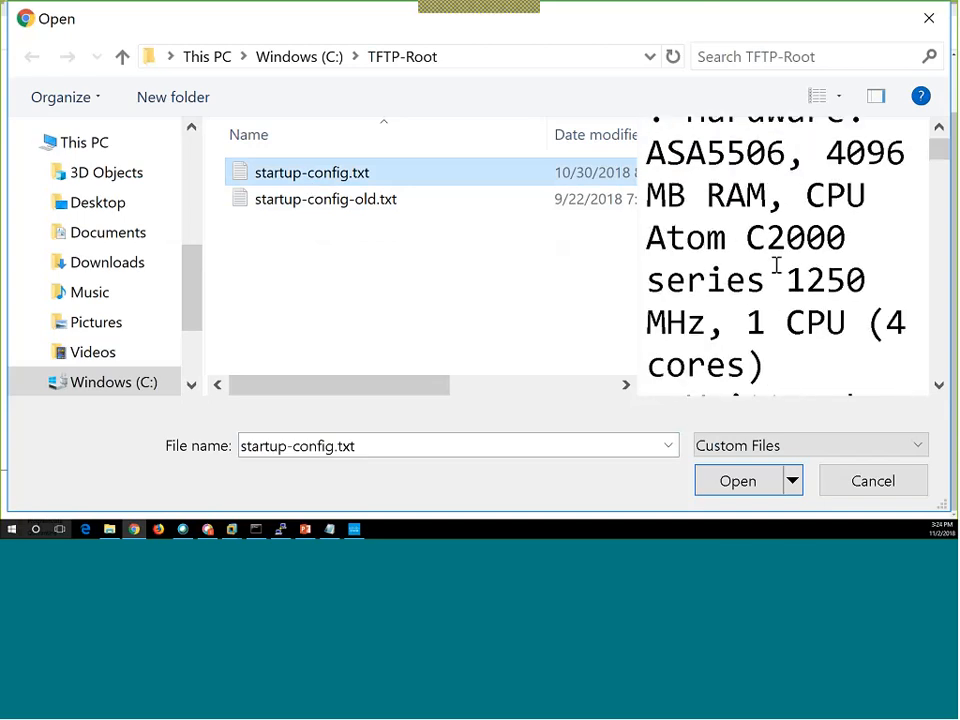
{"action": "left_click", "coordinate": [746, 490]}
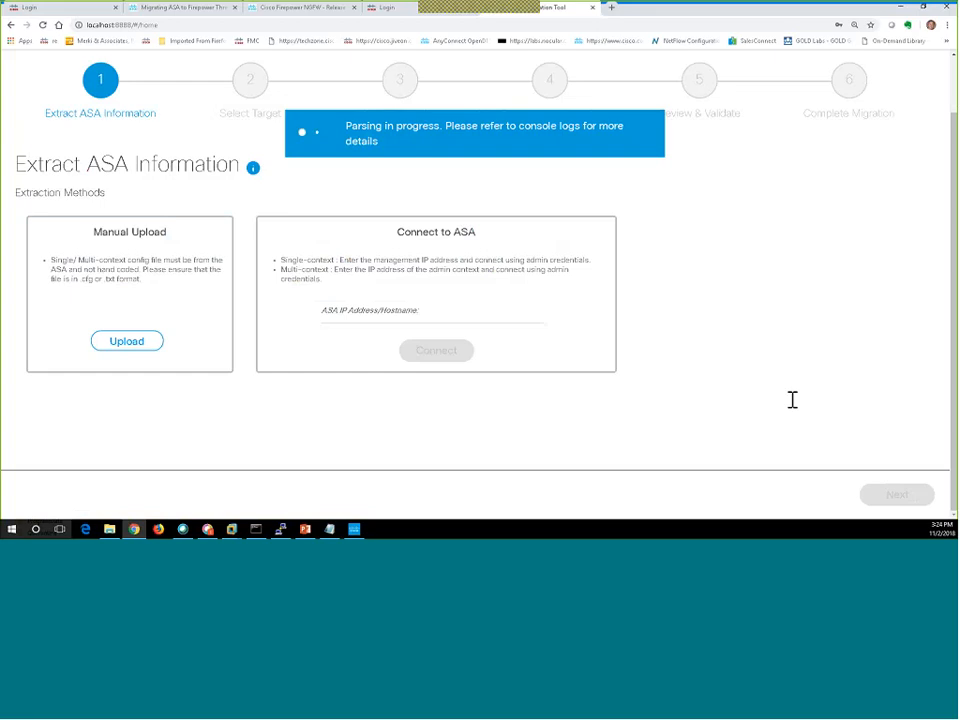
Review the parsing summary: 0 errors, 10 ACL lines, 22 network objects, 7 port objects.
{"action": "scroll", "coordinate": [573, 390], "scroll_direction": "down", "scroll_amount": 2}
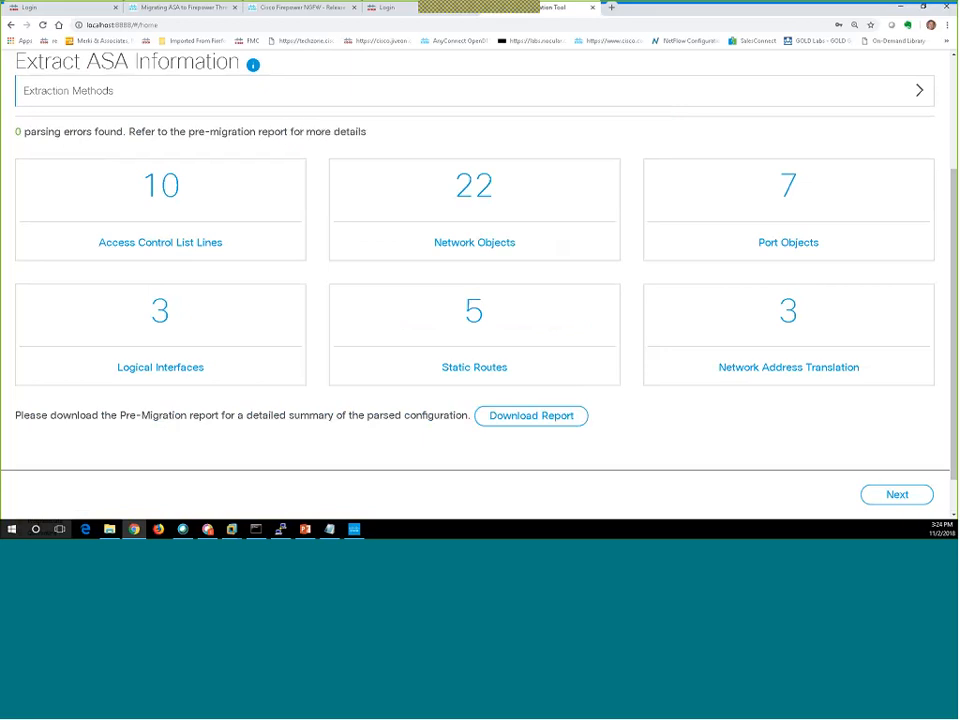
Inspect the Migration Tool exe and log folder in C:\ASA2FTD Migration Tool, then minimize Explorer.
{"action": "key", "text": "alt+Tab"}
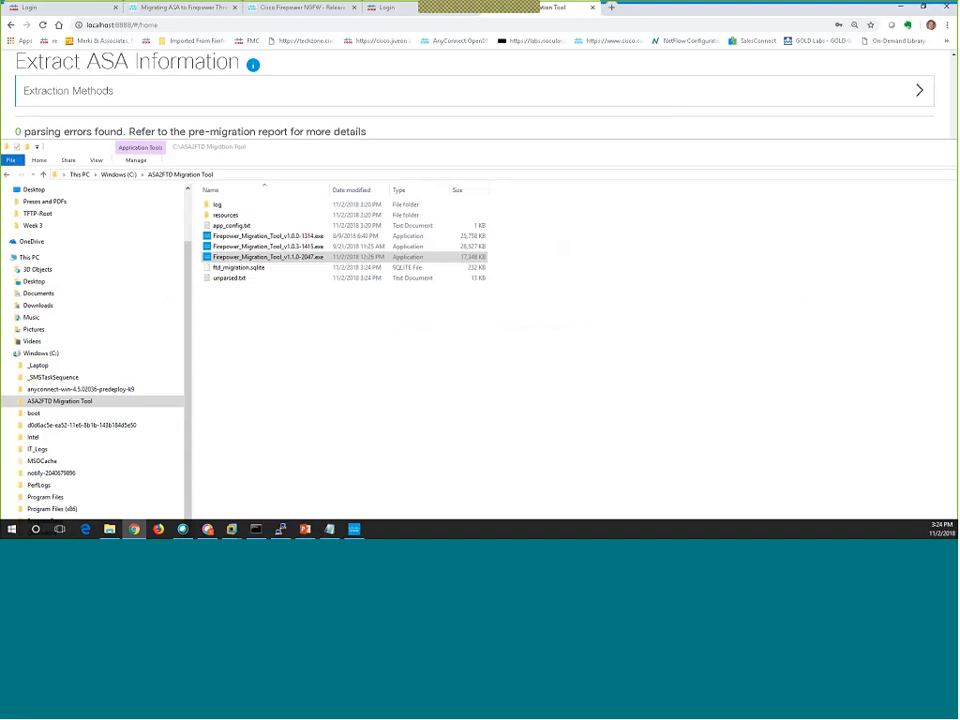
{"action": "left_click", "coordinate": [303, 258]}
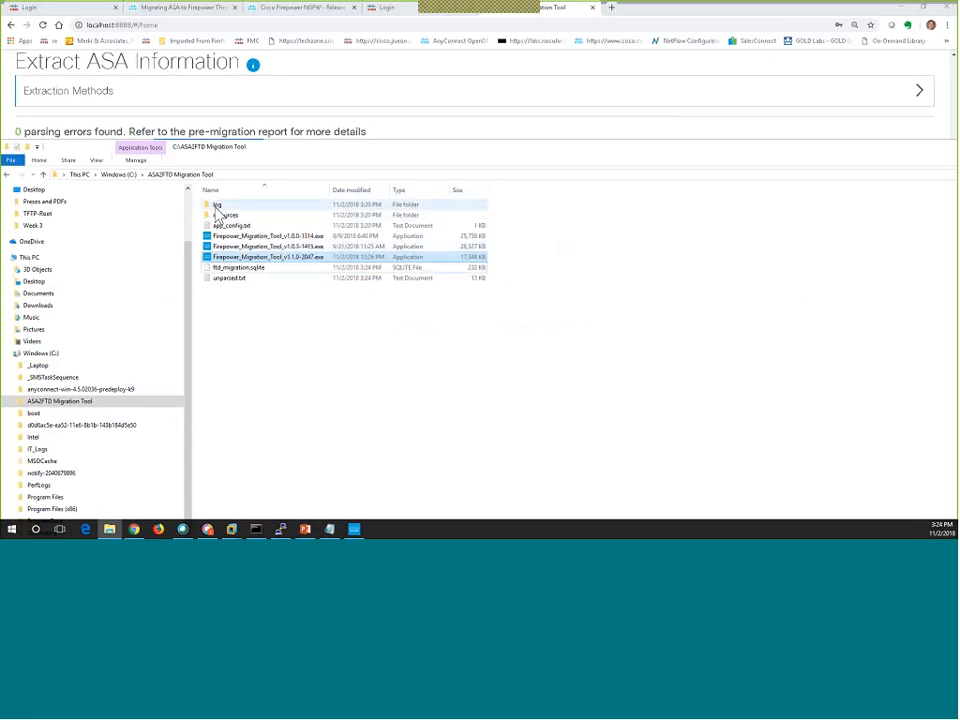
{"action": "left_click", "coordinate": [215, 206]}
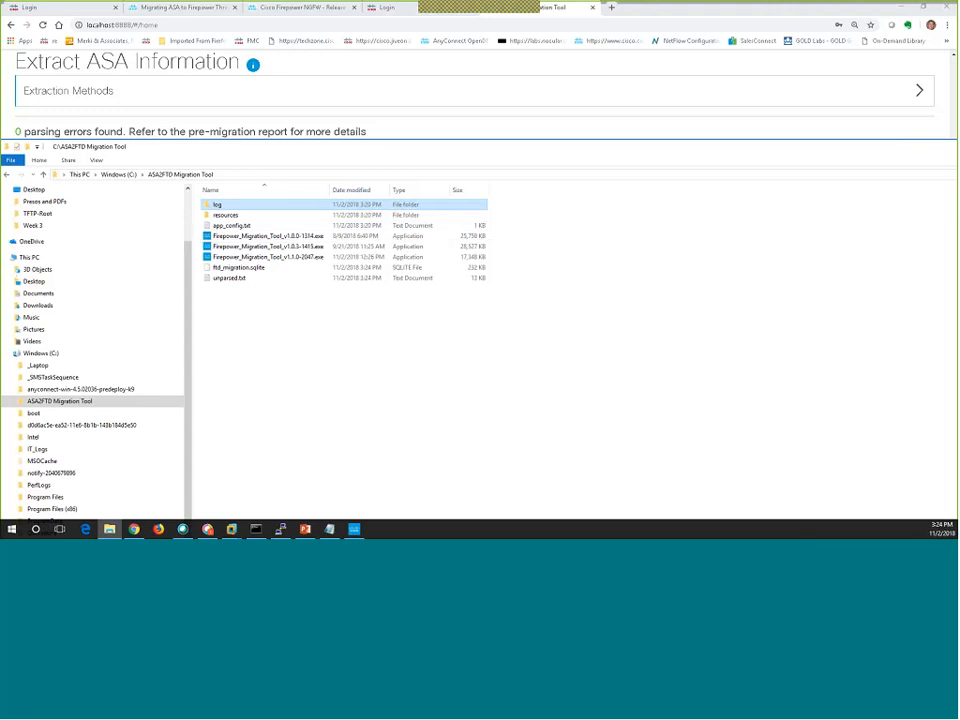
{"action": "left_click", "coordinate": [110, 529]}
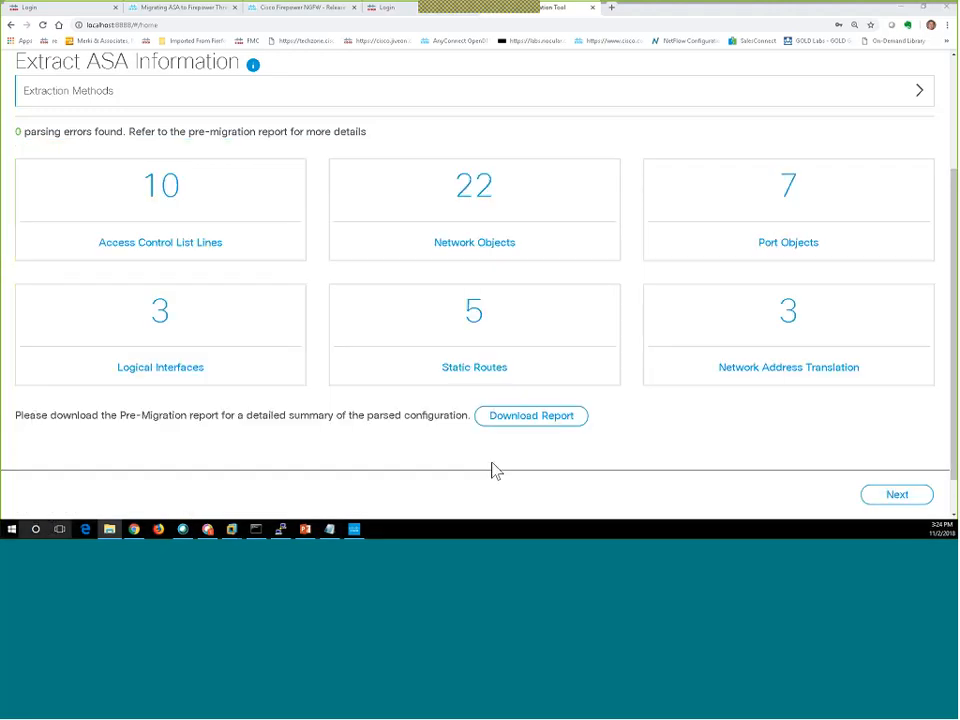
On the Select Target step, connect to the FMC at 192.168.111.62.
{"action": "left_click", "coordinate": [895, 497]}
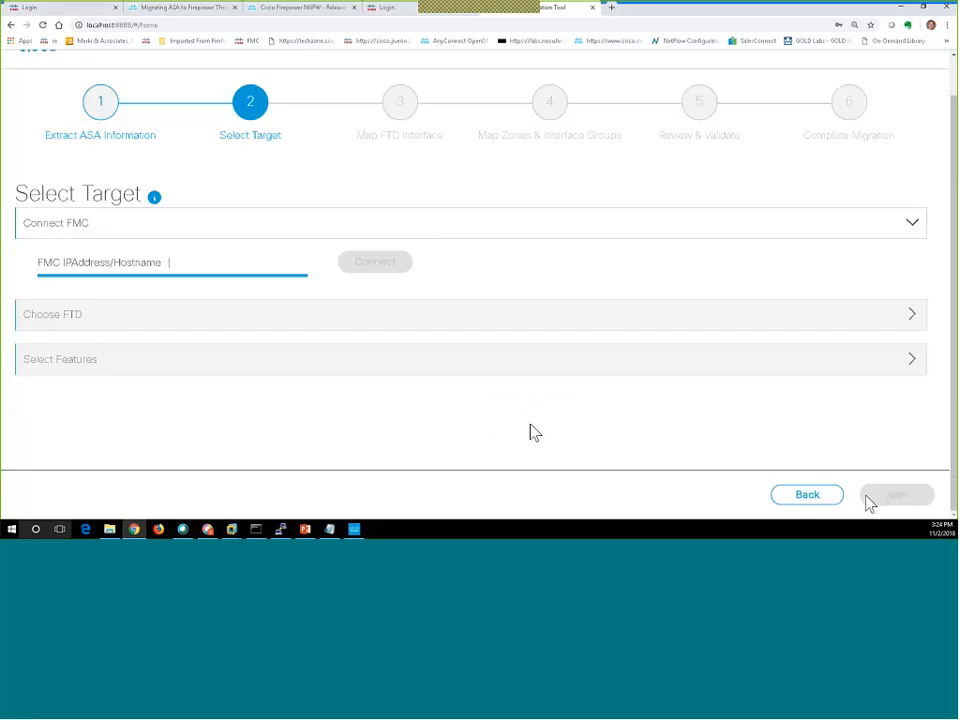
{"action": "left_click", "coordinate": [233, 261]}
{"action": "type", "text": "1"}
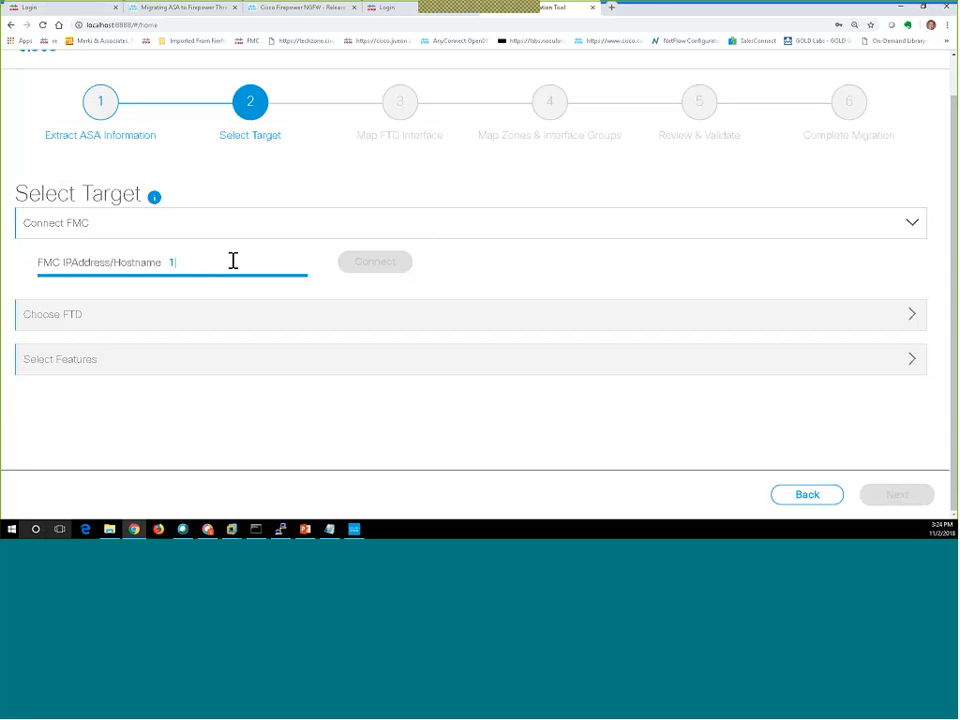
{"action": "type", "text": "92.168.111.6"}
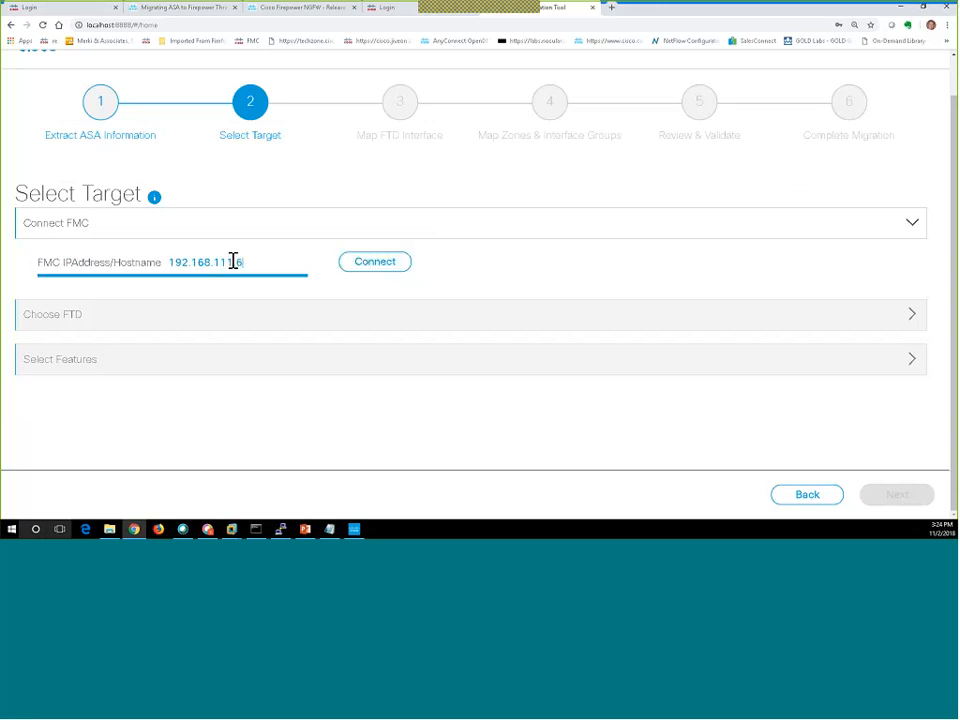
{"action": "type", "text": "2"}
{"action": "left_click", "coordinate": [379, 267]}
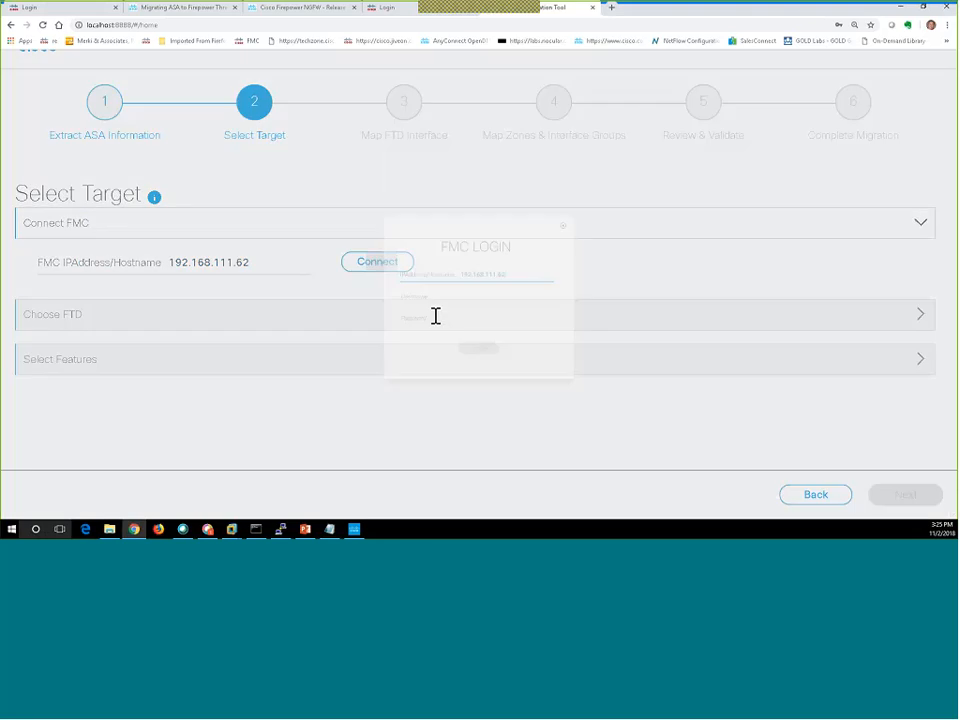
Log in to the FMC as admin and dismiss Chrome's update-password popup.
{"action": "type", "text": "admin"}
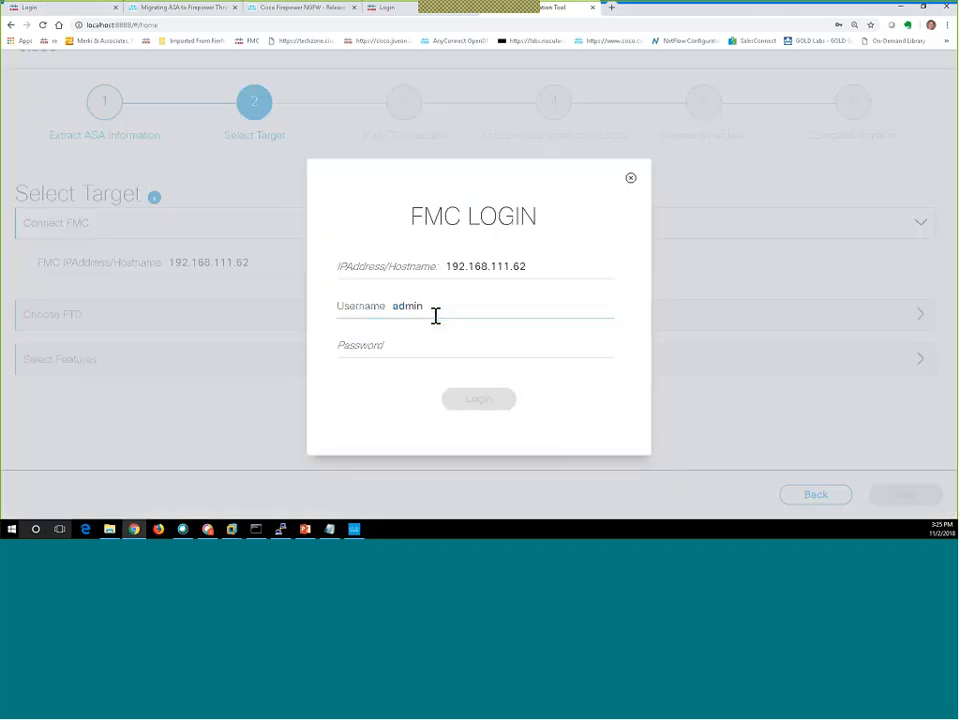
{"action": "key", "text": "Tab"}
{"action": "type", "text": "•••••••"}
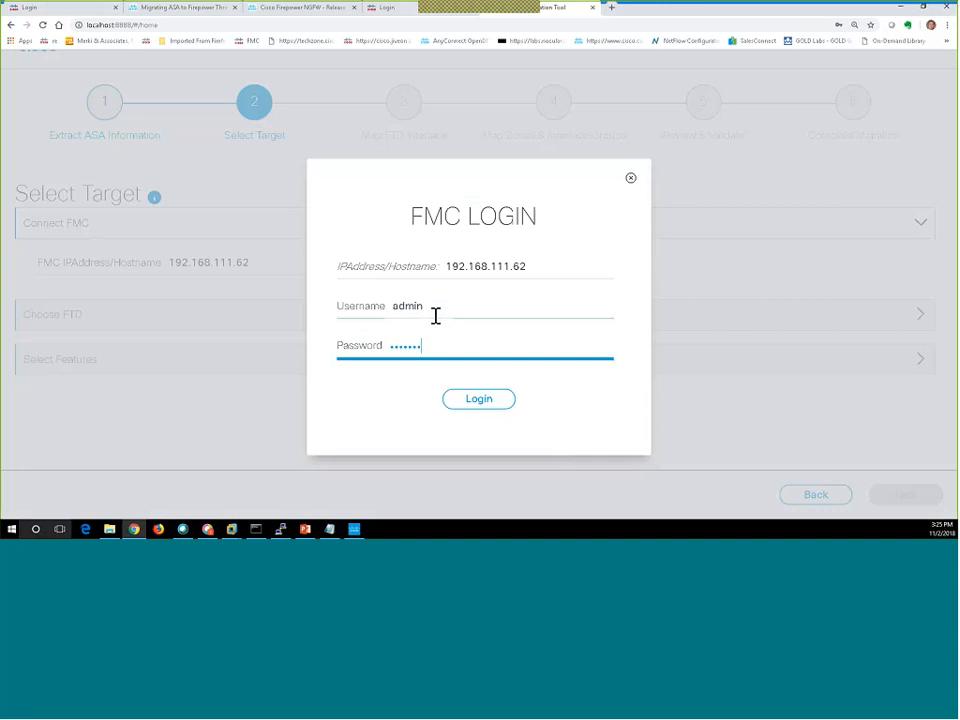
{"action": "type", "text": "•"}
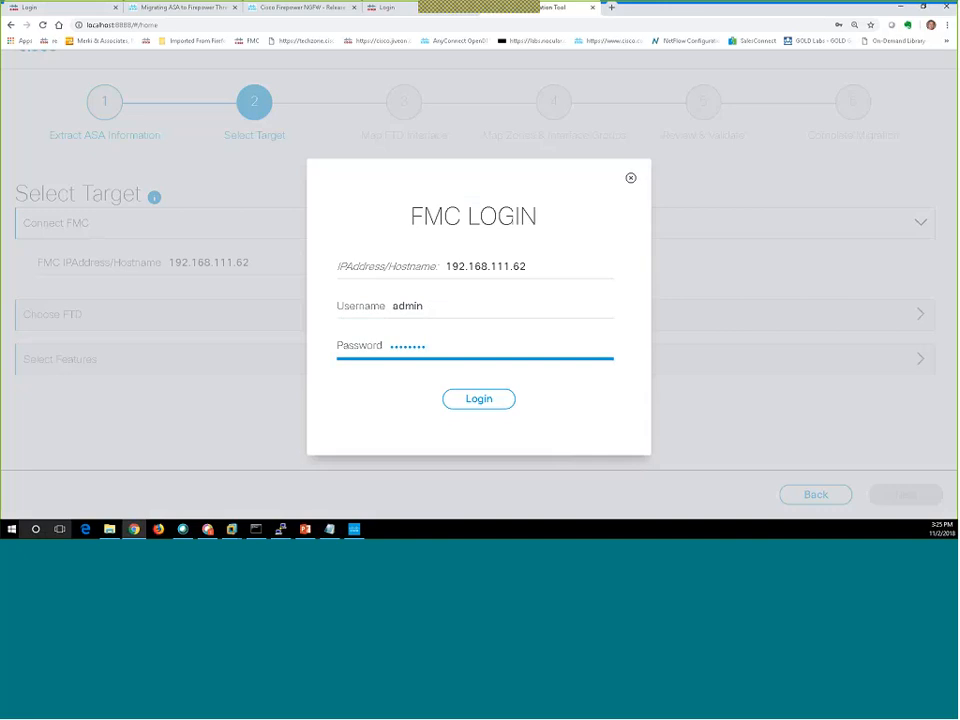
{"action": "left_click", "coordinate": [490, 403]}
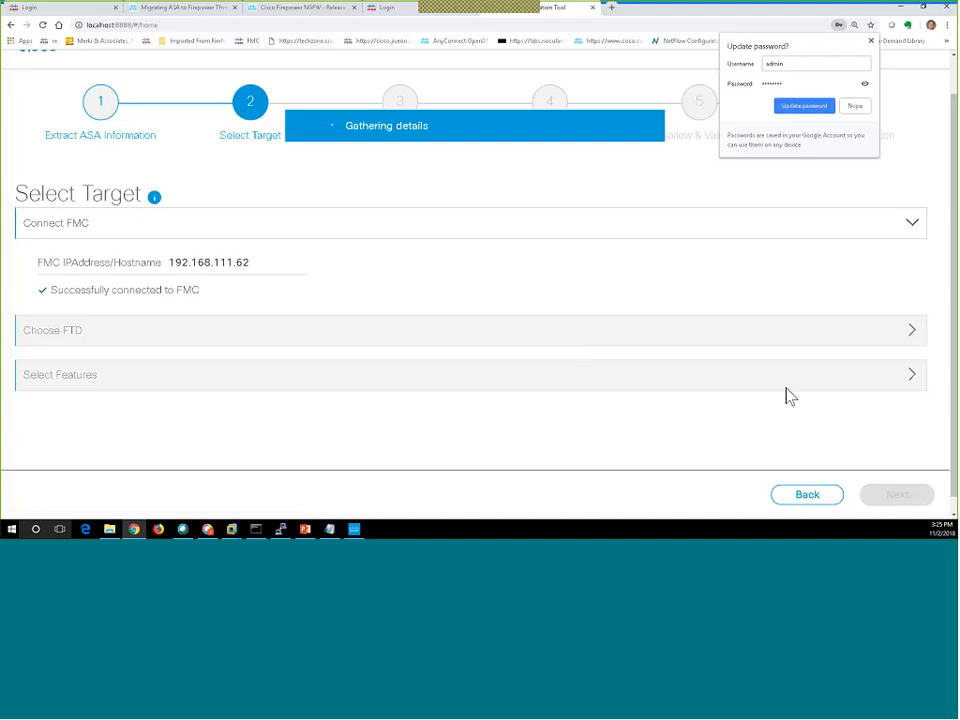
{"action": "left_click", "coordinate": [909, 339]}
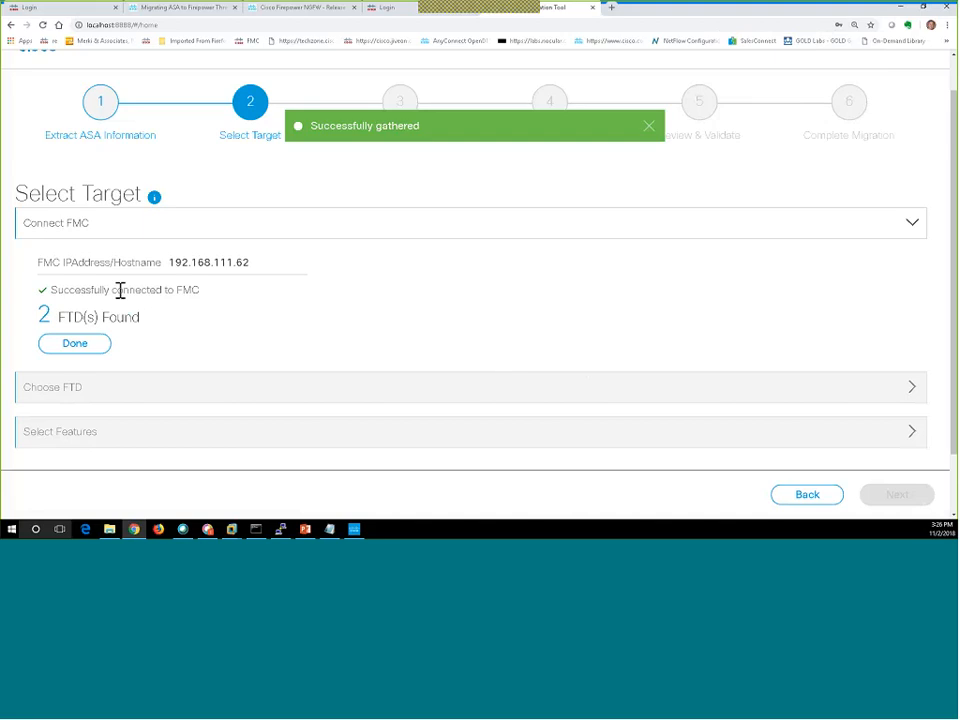
Choose 2110_Internet_Edge (192.168.50.5) as the target FTD device and confirm it.
{"action": "left_click", "coordinate": [75, 344]}
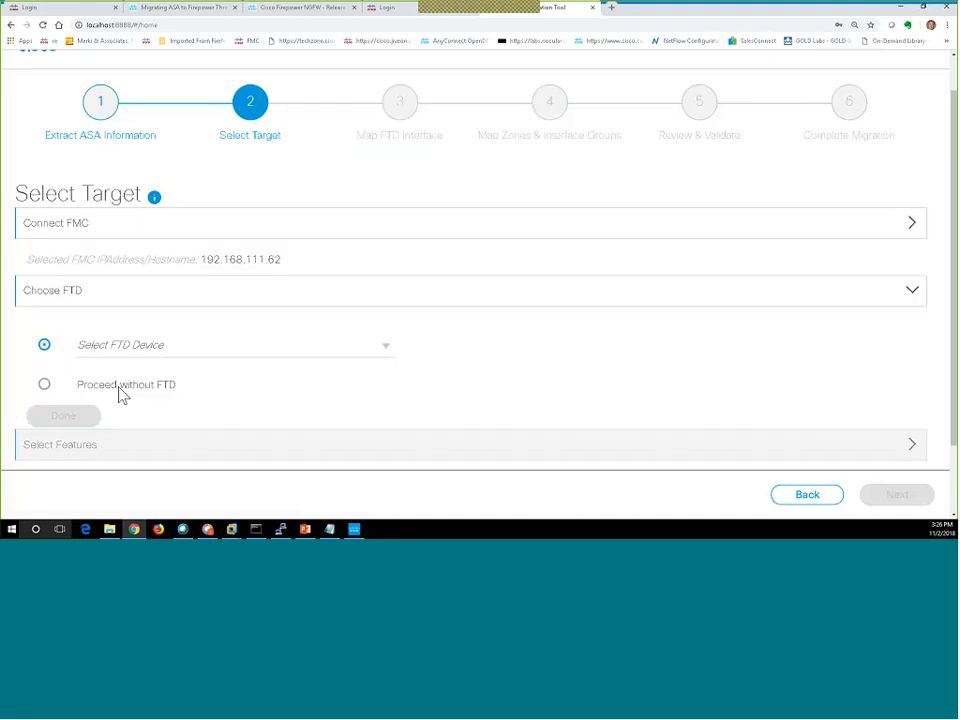
{"action": "left_click", "coordinate": [45, 390]}
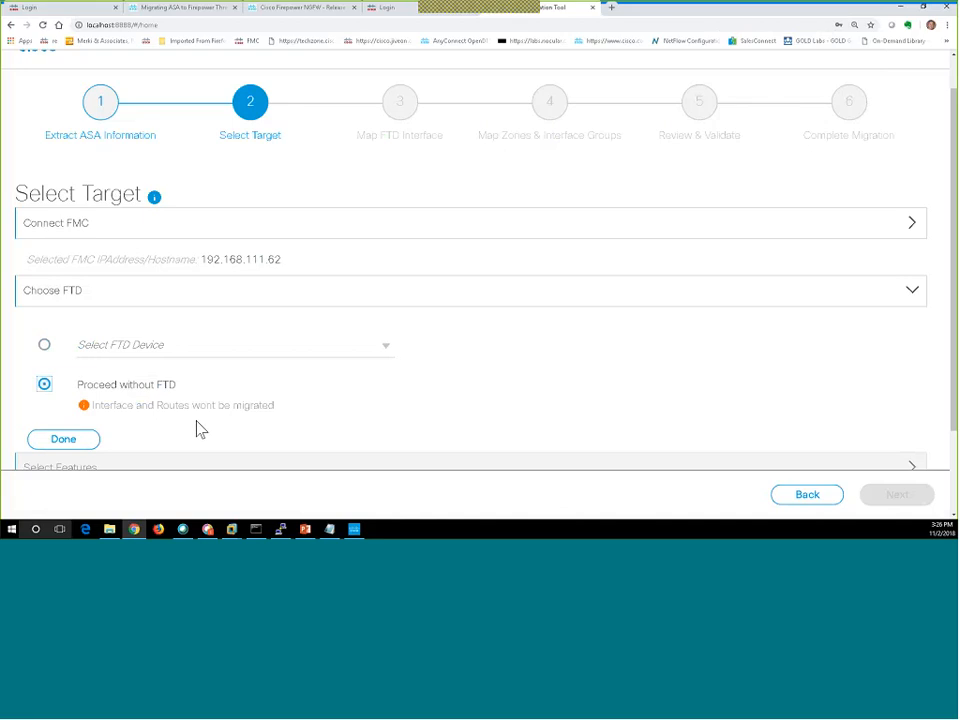
{"action": "left_click", "coordinate": [46, 346]}
{"action": "left_click", "coordinate": [314, 352]}
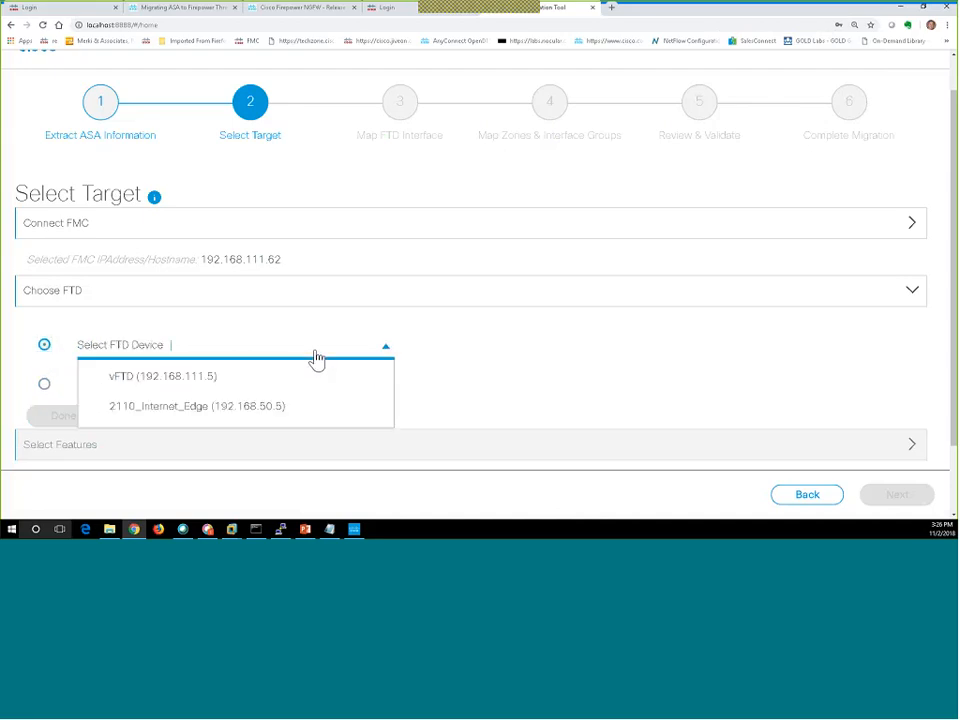
{"action": "left_click", "coordinate": [207, 412]}
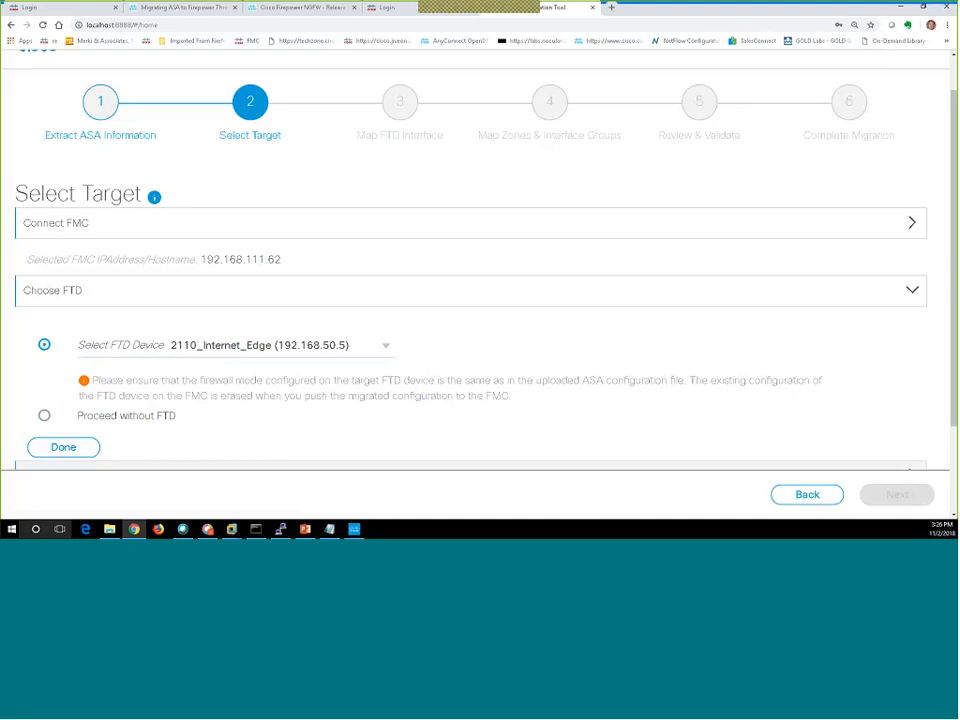
{"action": "scroll", "coordinate": [461, 363], "scroll_direction": "down", "scroll_amount": 1}
{"action": "scroll", "coordinate": [461, 363], "scroll_direction": "down", "scroll_amount": 1}
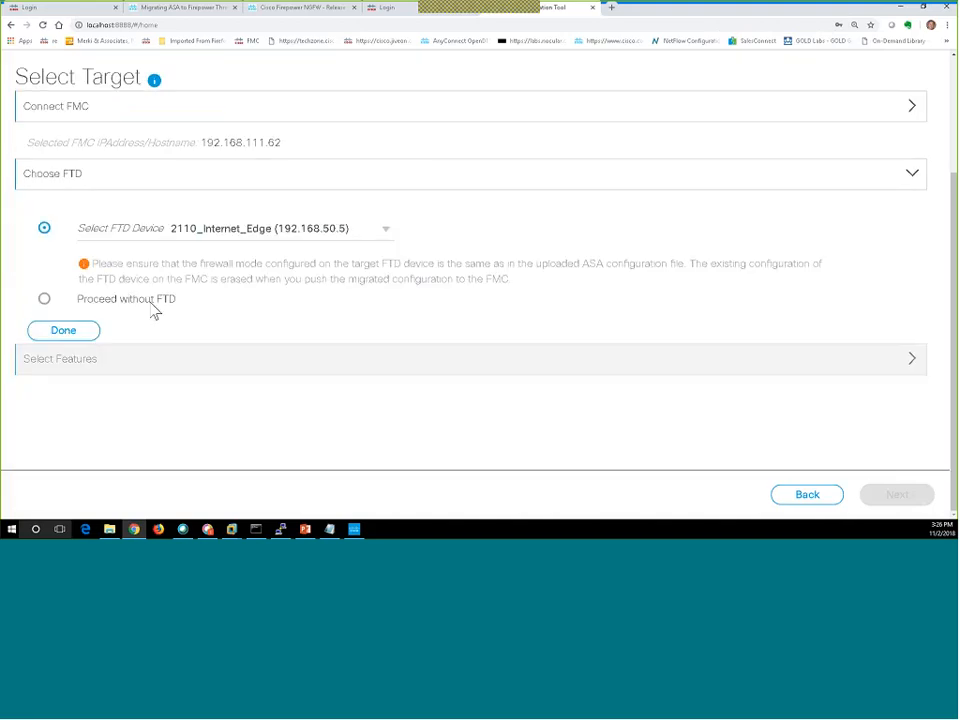
{"action": "left_click", "coordinate": [78, 338]}
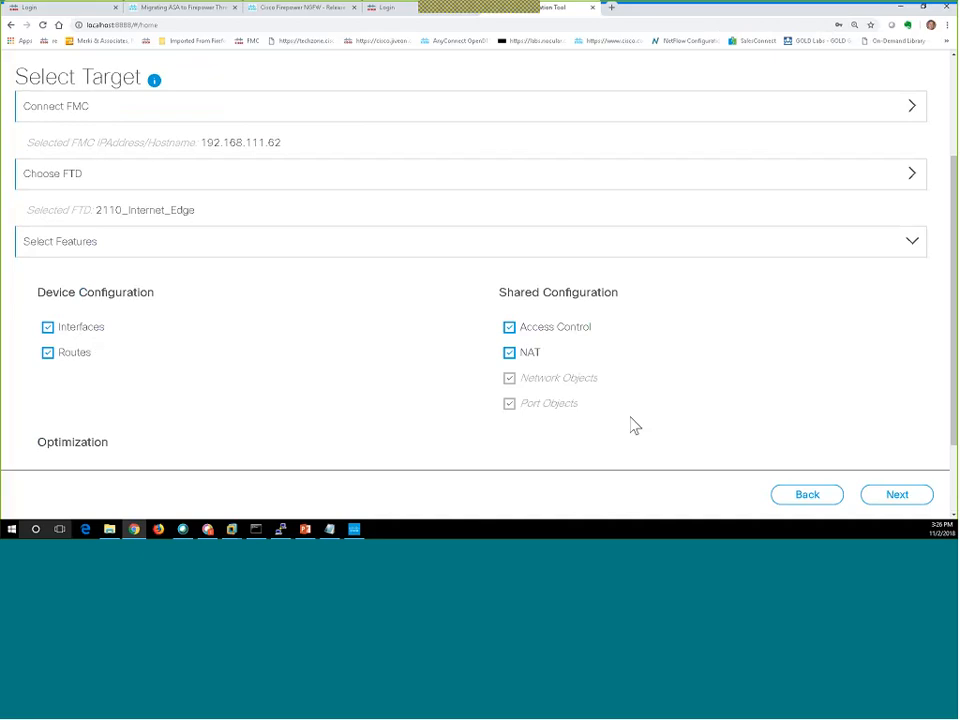
Keep NAT selected, uncheck Migrate Only Referenced Objects, and continue to Map FTD Interface.
{"action": "scroll", "coordinate": [631, 424], "scroll_direction": "down", "scroll_amount": 2}
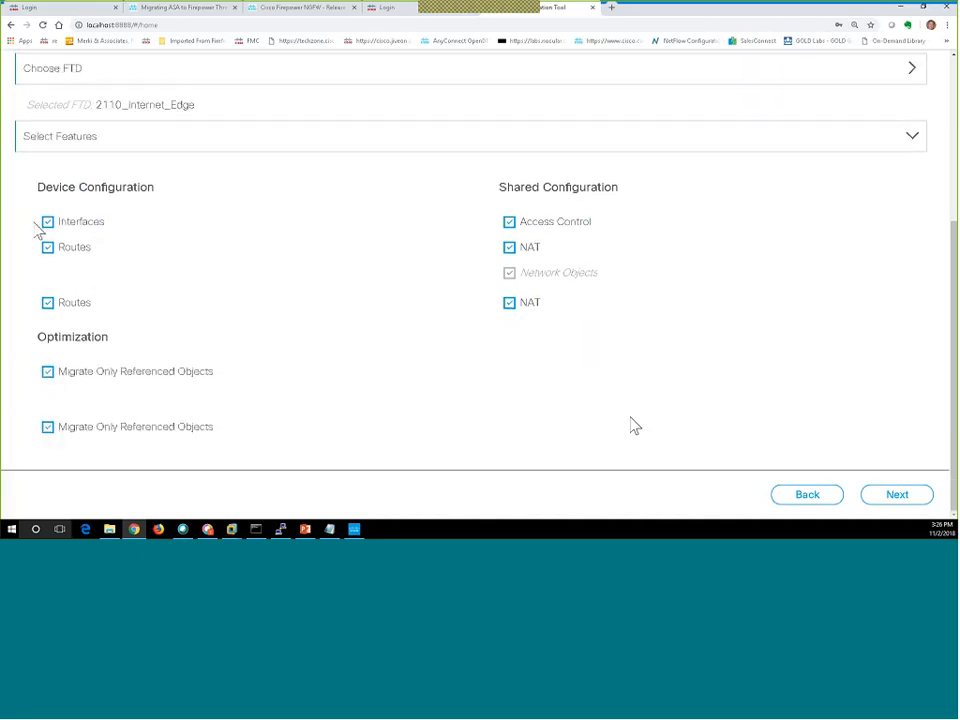
{"action": "left_click", "coordinate": [509, 248]}
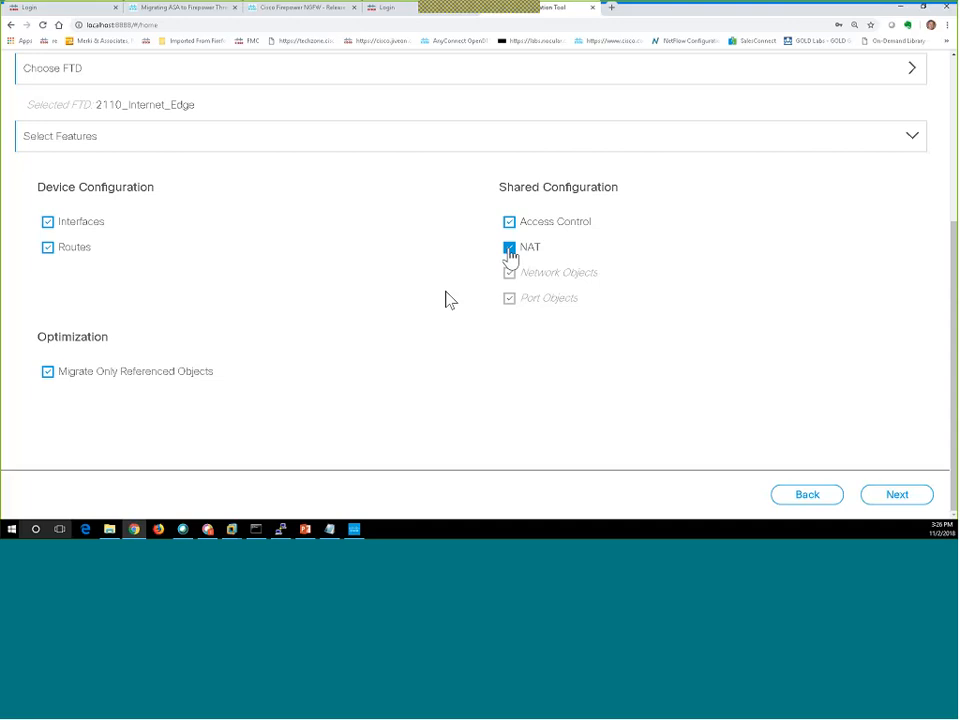
{"action": "left_click", "coordinate": [509, 250]}
{"action": "left_click", "coordinate": [49, 374]}
{"action": "left_click", "coordinate": [898, 502]}
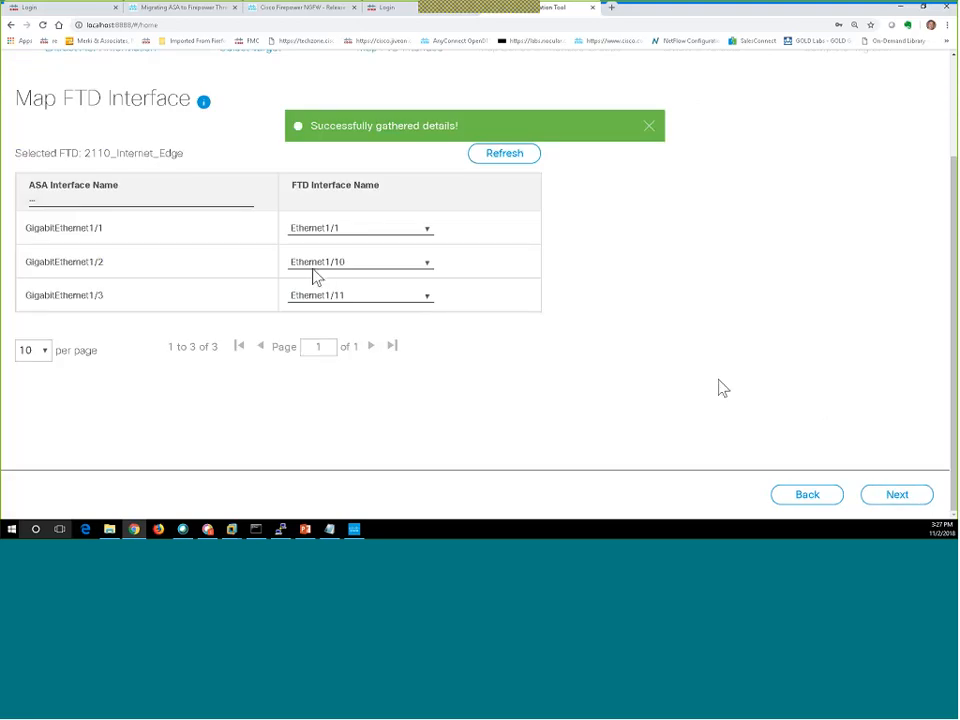
Map GigabitEthernet1/2 to Ethernet1/2 and GigabitEthernet1/3 to Ethernet1/3, then continue to zone mapping.
{"action": "left_click", "coordinate": [364, 266]}
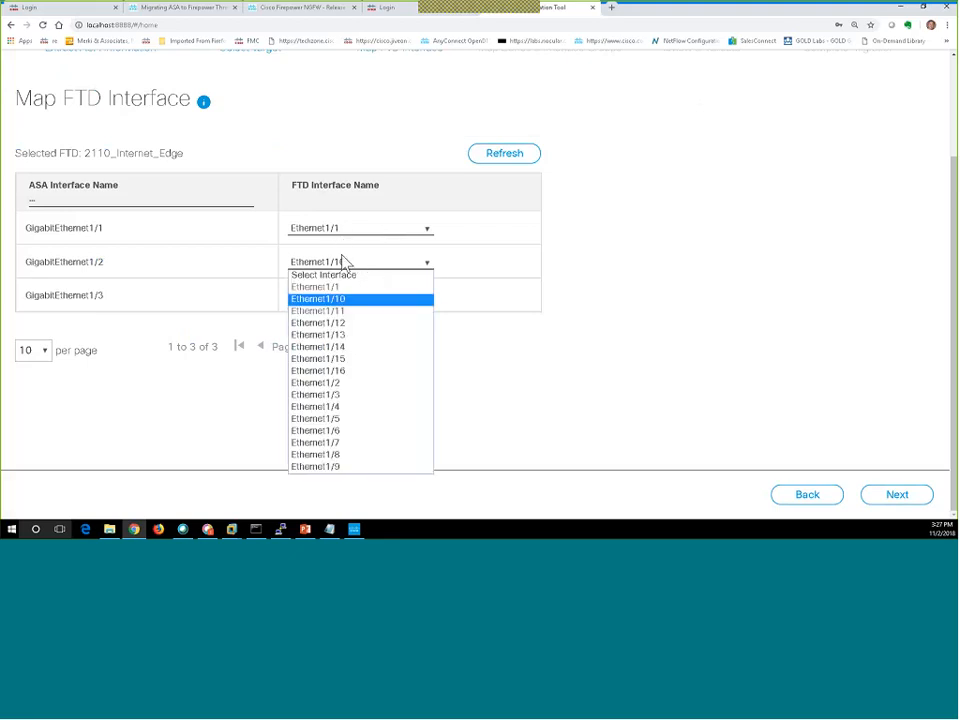
{"action": "left_click", "coordinate": [337, 388]}
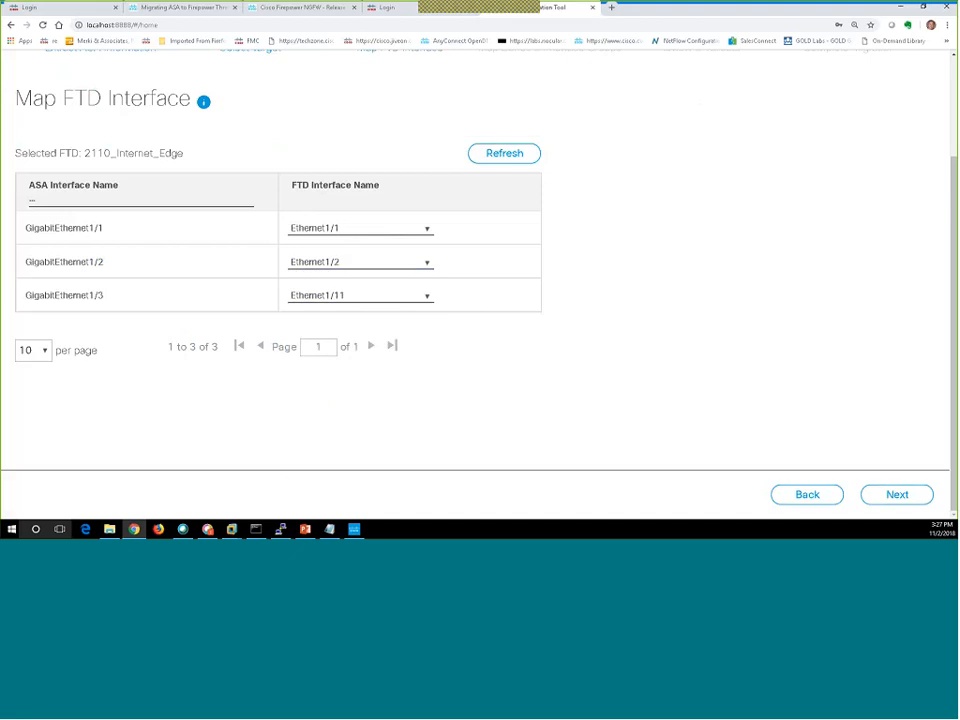
{"action": "left_click", "coordinate": [347, 296]}
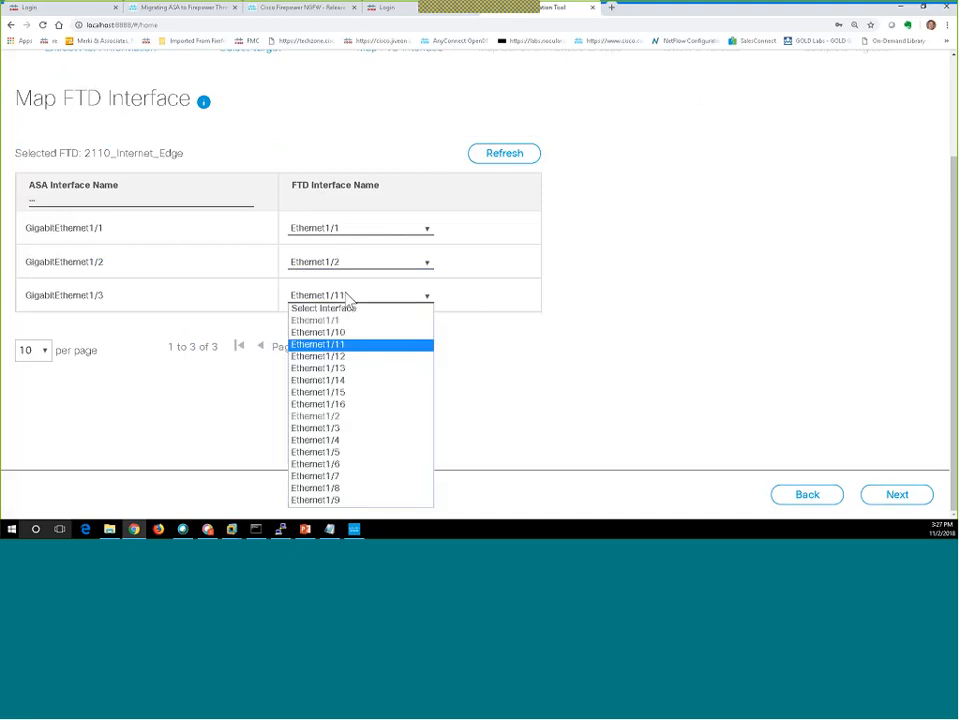
{"action": "left_click", "coordinate": [343, 428]}
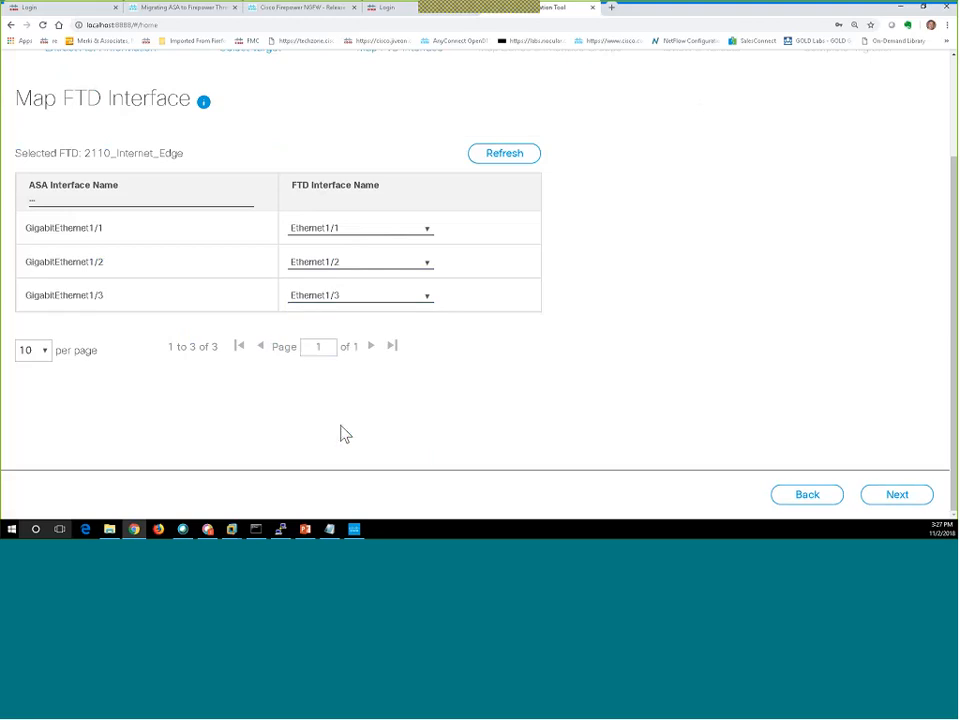
{"action": "left_click", "coordinate": [898, 496]}
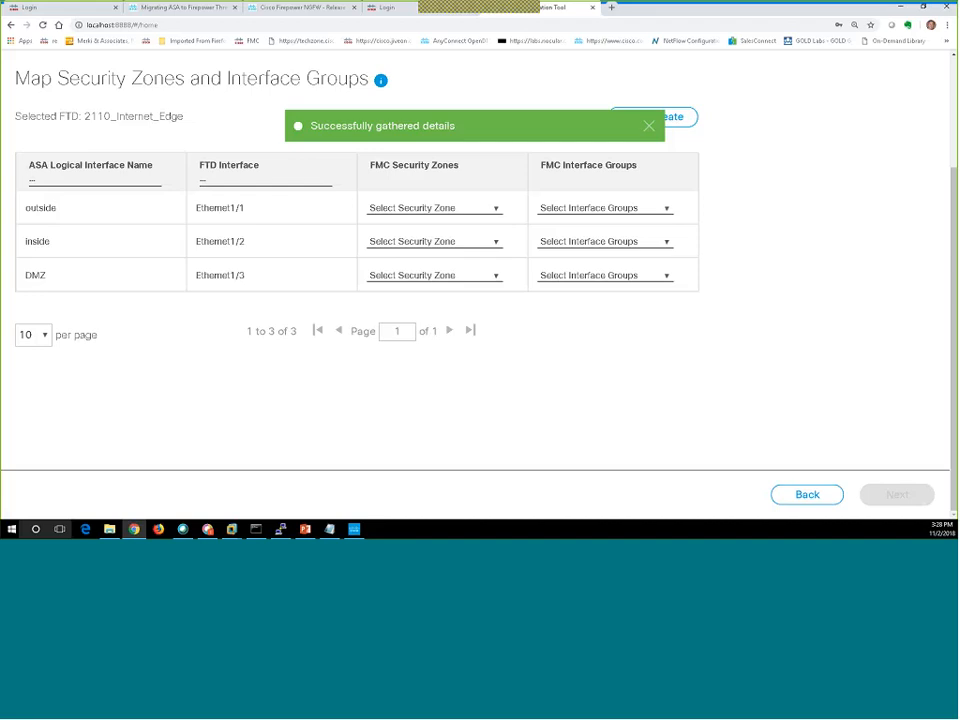
Auto-create security zones and interface groups for outside, inside and DMZ, then submit the mapping.
{"action": "left_click", "coordinate": [487, 210]}
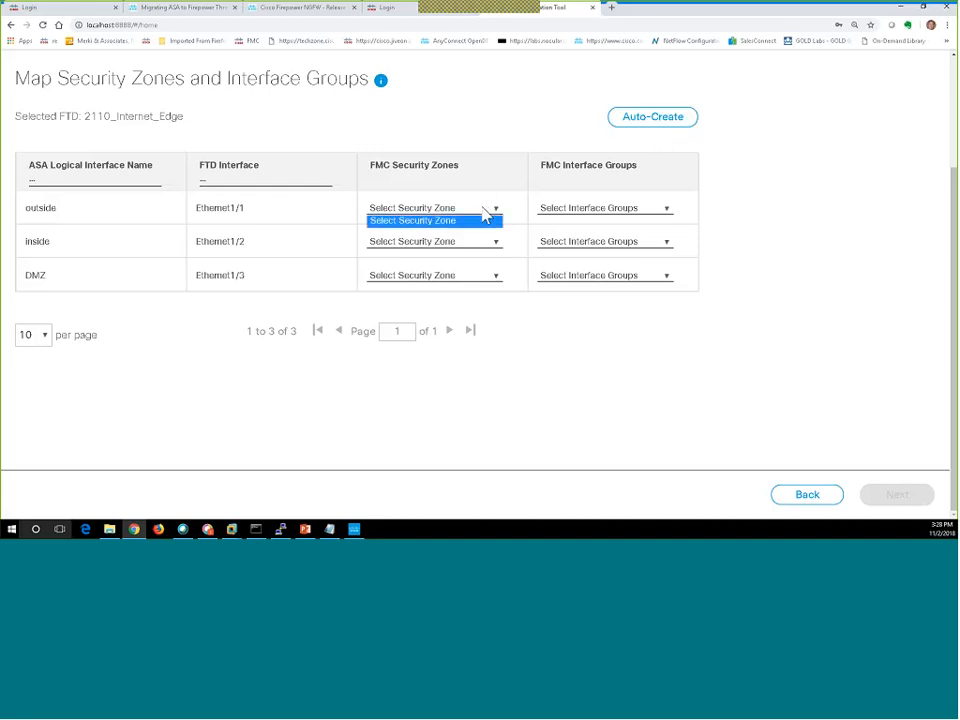
{"action": "left_click", "coordinate": [628, 208]}
{"action": "left_click", "coordinate": [616, 212]}
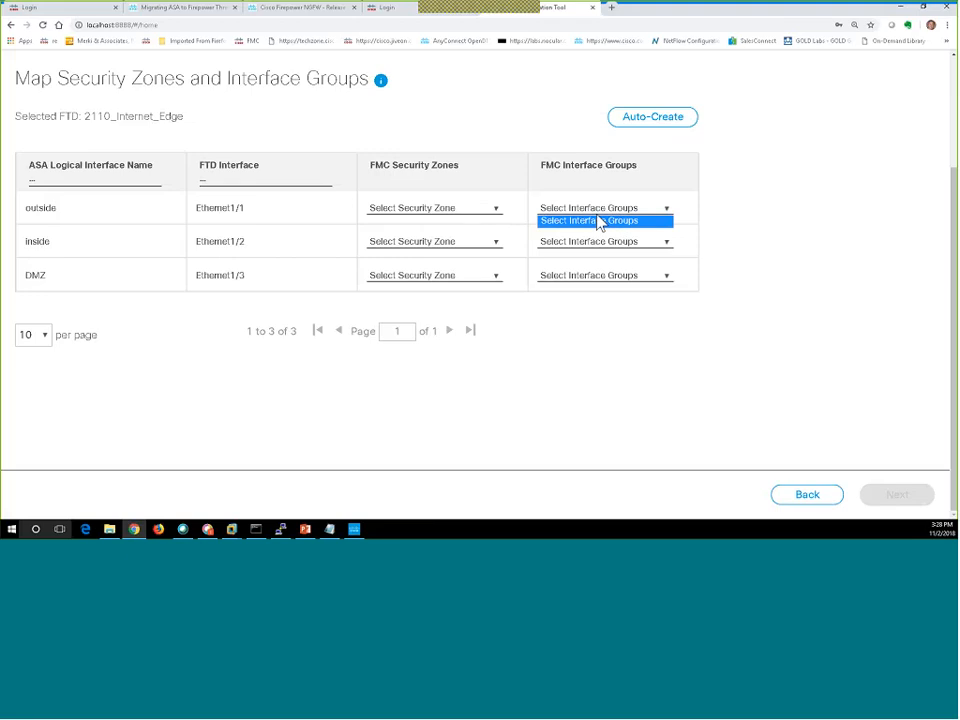
{"action": "left_click", "coordinate": [486, 211]}
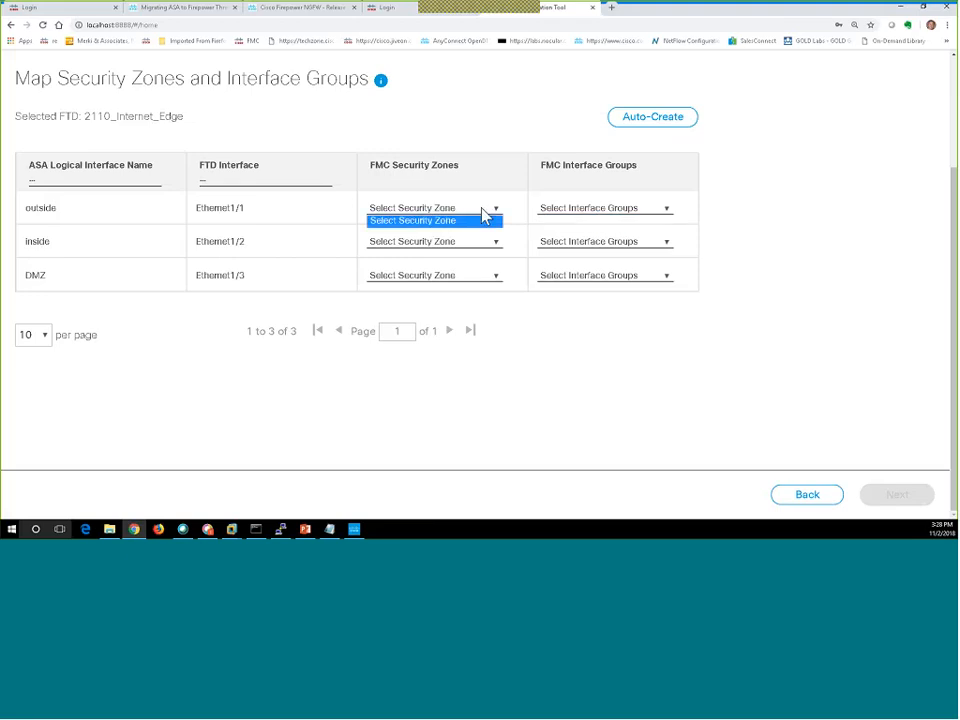
{"action": "left_click", "coordinate": [662, 122]}
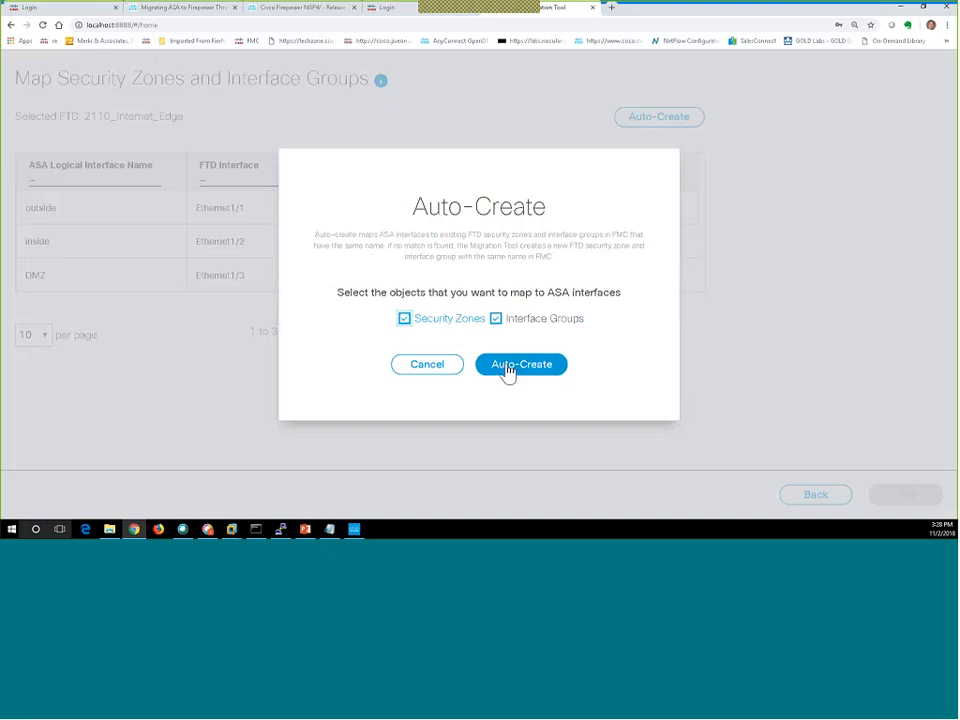
{"action": "left_click", "coordinate": [508, 369]}
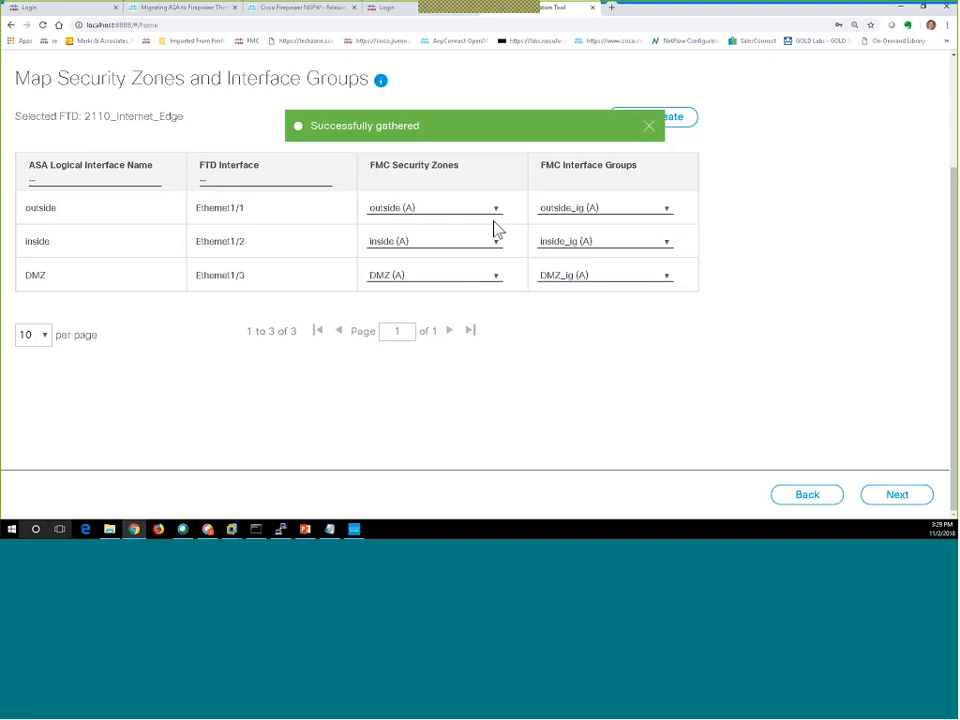
{"action": "left_click", "coordinate": [888, 500]}
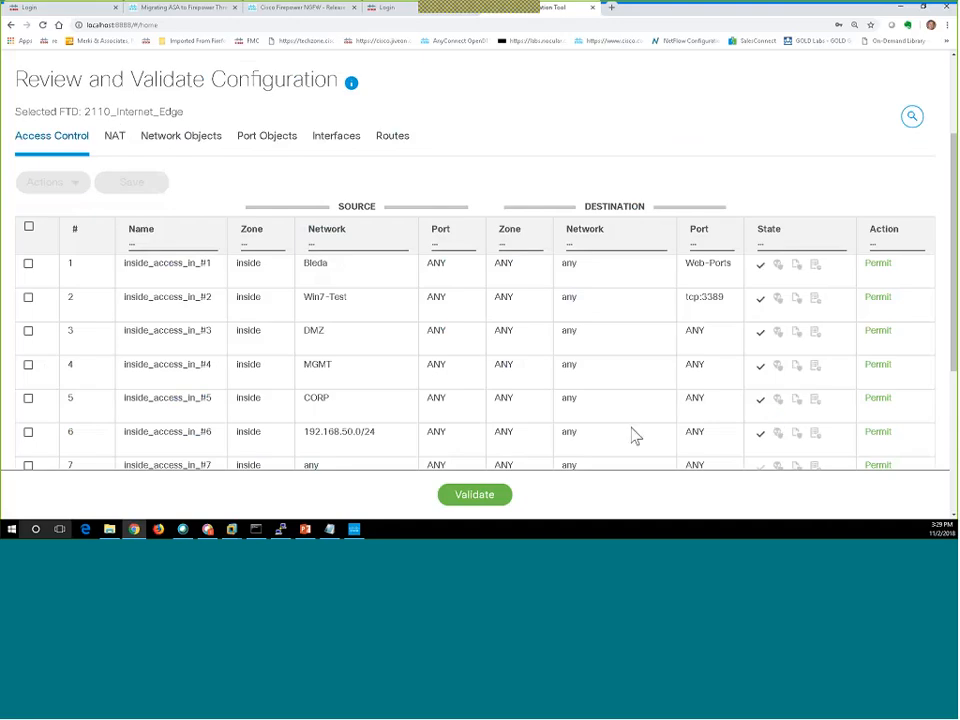
Set access rule inside_access_in_#1 back to Migrate after briefly excluding it.
{"action": "scroll", "coordinate": [163, 316], "scroll_direction": "down", "scroll_amount": 1}
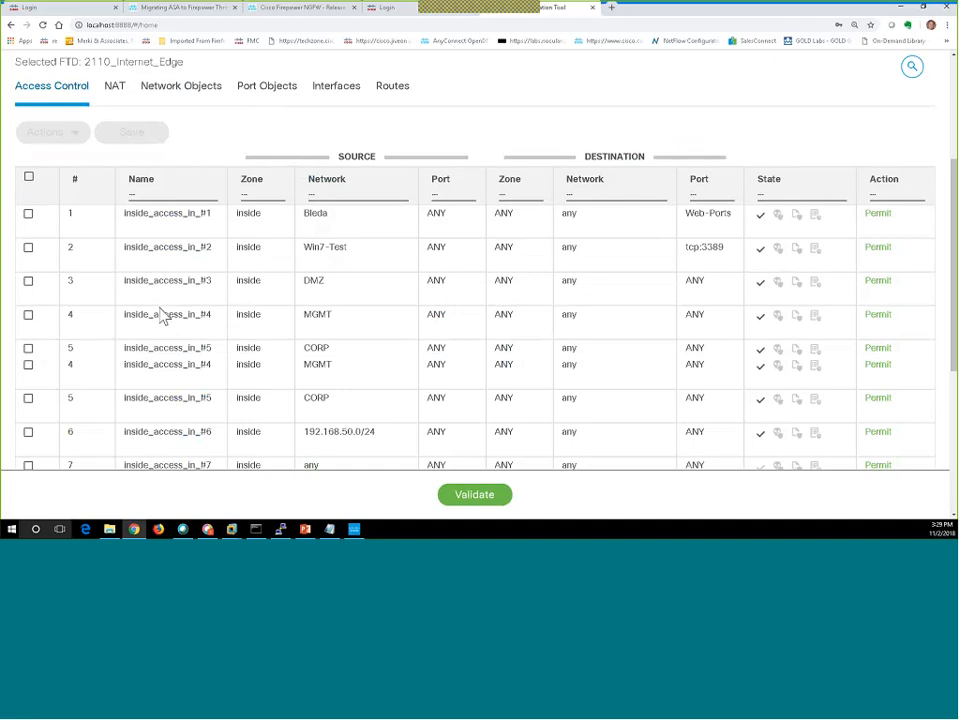
{"action": "scroll", "coordinate": [163, 316], "scroll_direction": "down", "scroll_amount": 1}
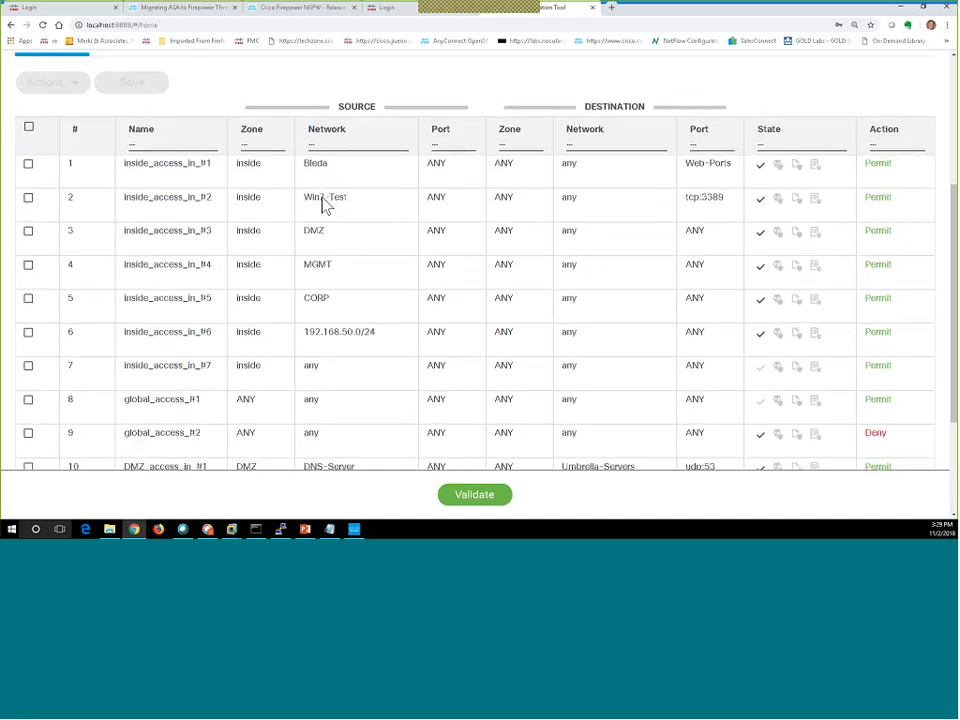
{"action": "left_click", "coordinate": [30, 164]}
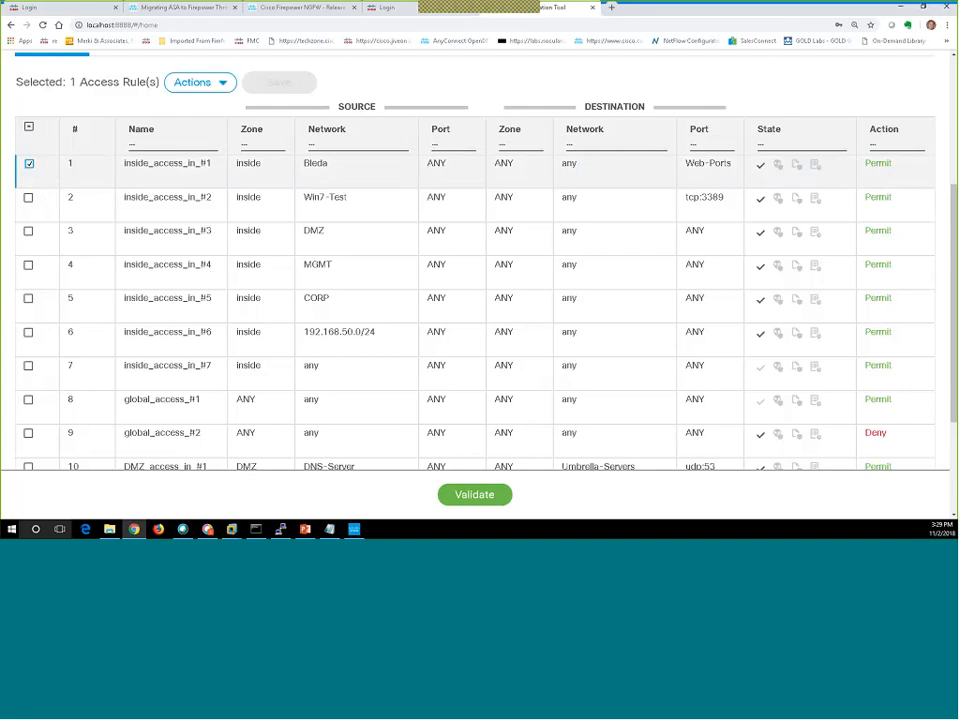
{"action": "left_click", "coordinate": [195, 86]}
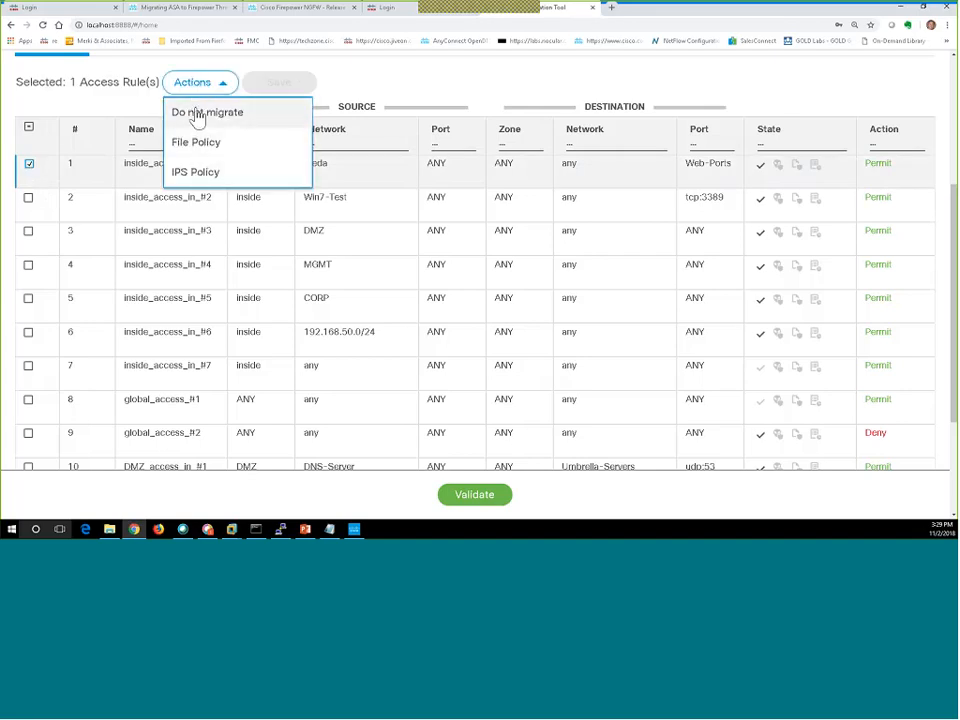
{"action": "left_click", "coordinate": [196, 116]}
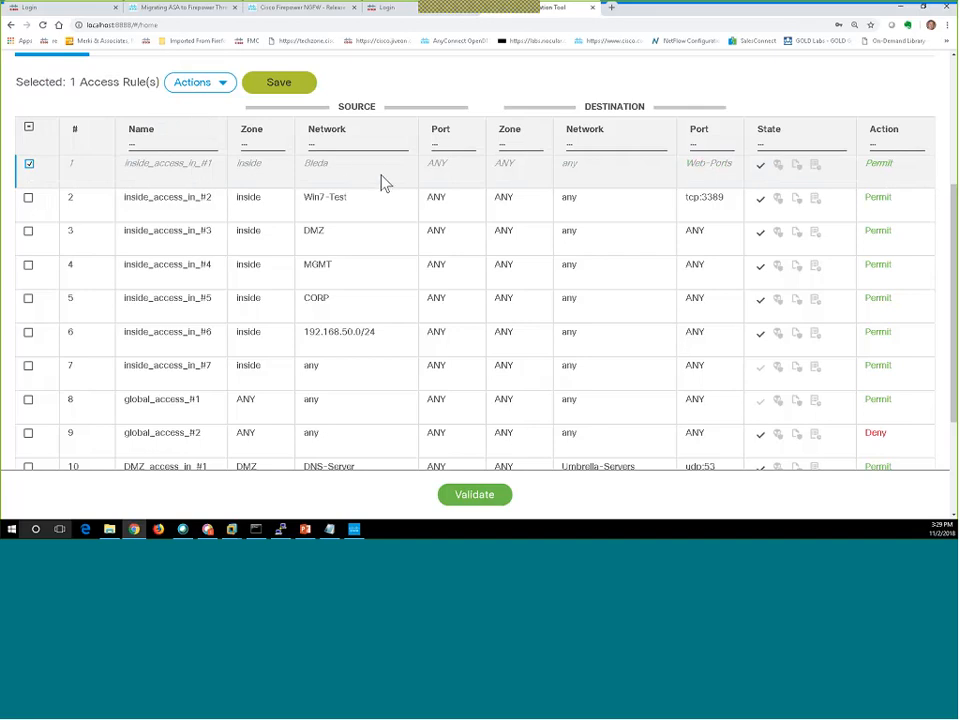
{"action": "left_click", "coordinate": [205, 87]}
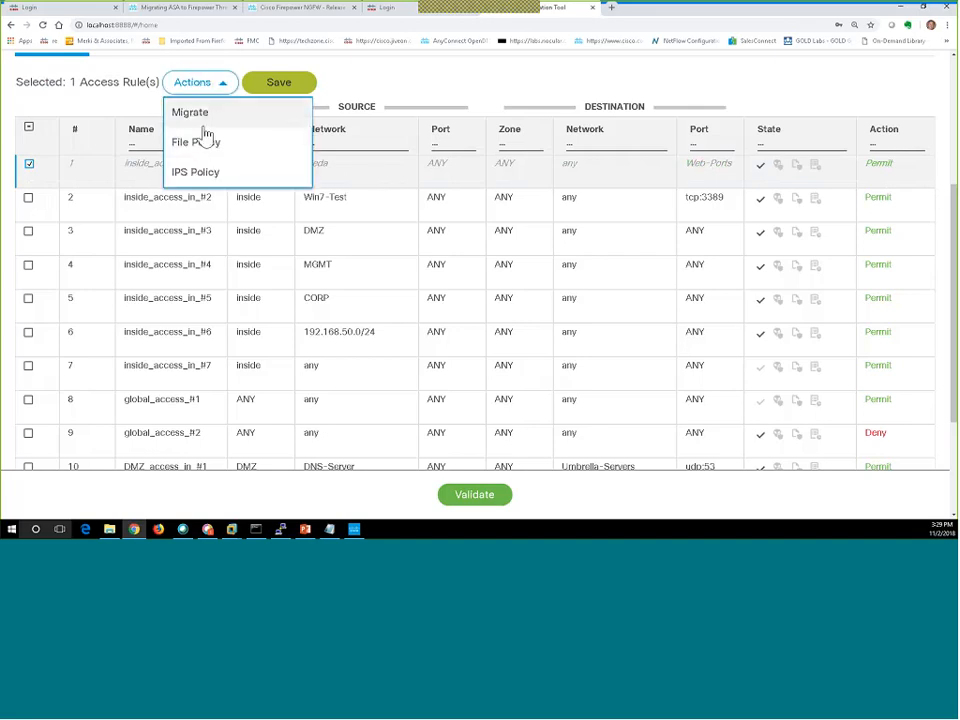
{"action": "left_click", "coordinate": [196, 116]}
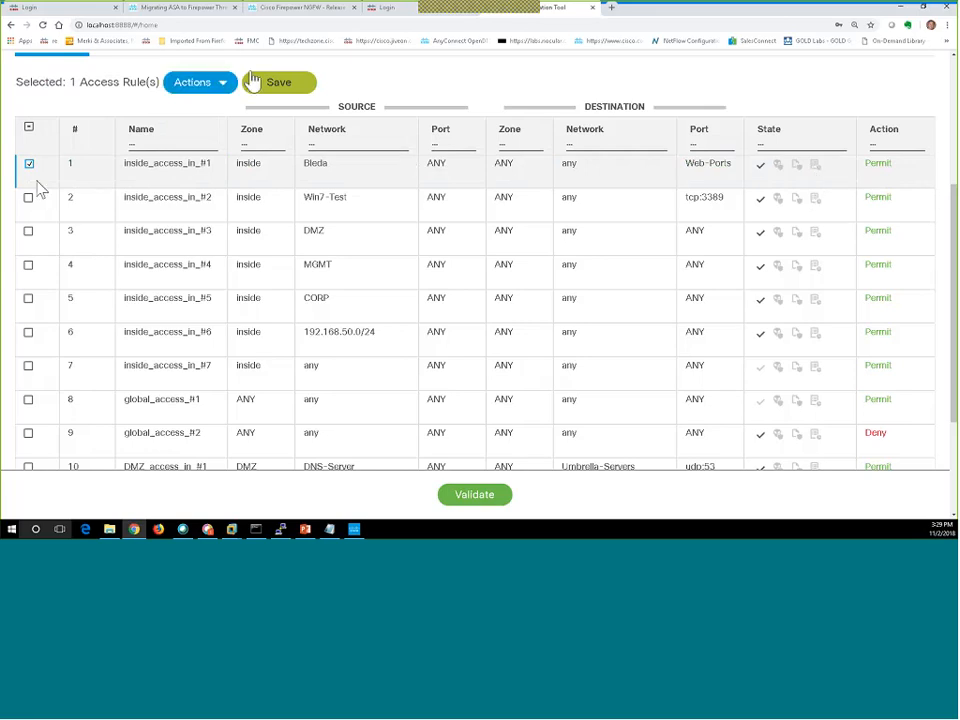
Assign file policy FFPH_Malware_Policy to rule inside_access_in_#1 and dismiss the success banner.
{"action": "left_click", "coordinate": [222, 86]}
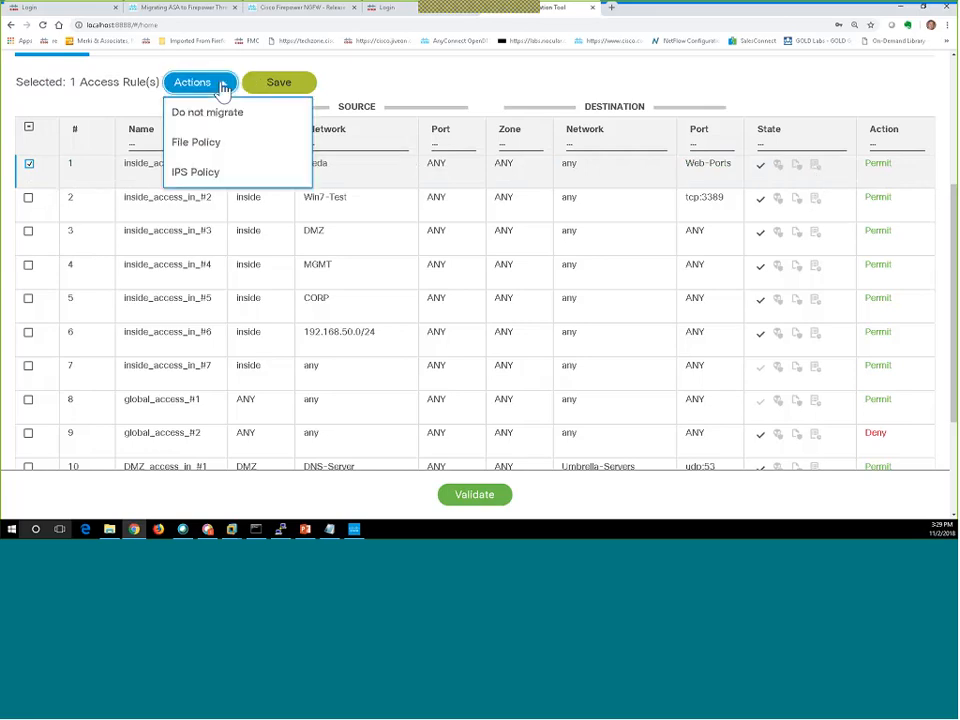
{"action": "left_click", "coordinate": [208, 143]}
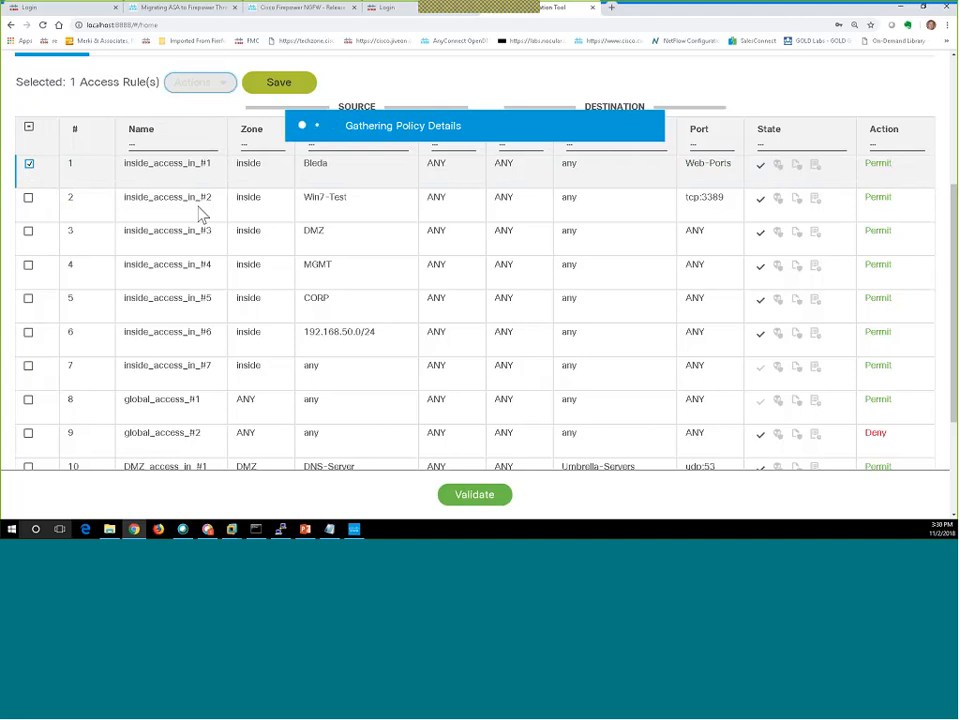
{"action": "scroll", "coordinate": [199, 214], "scroll_direction": "down", "scroll_amount": 3}
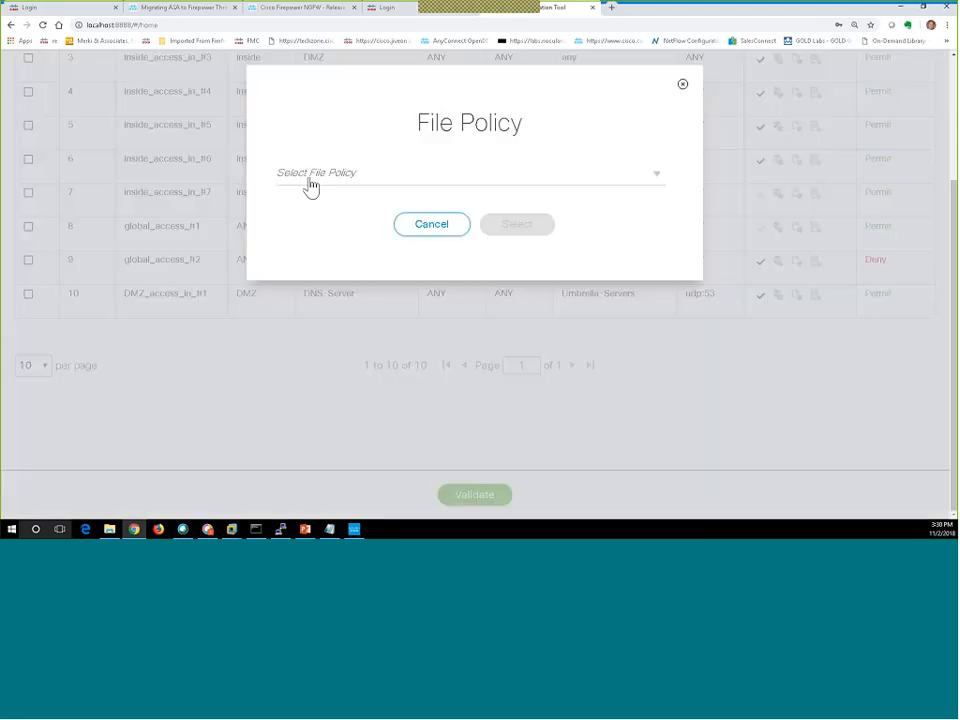
{"action": "left_click", "coordinate": [652, 180]}
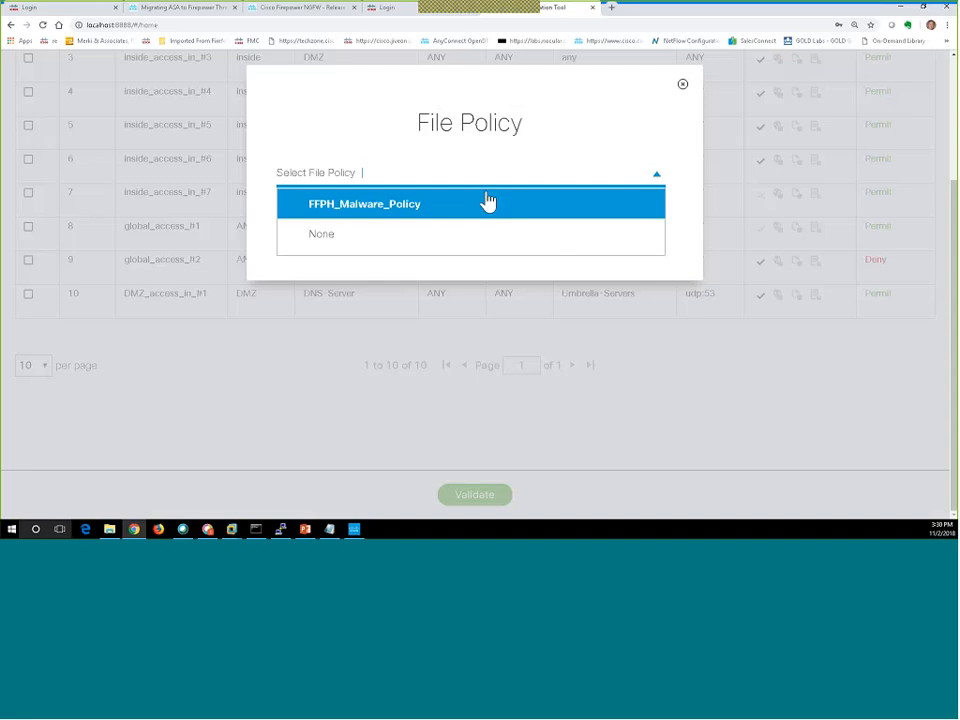
{"action": "left_click", "coordinate": [443, 207]}
{"action": "left_click", "coordinate": [517, 226]}
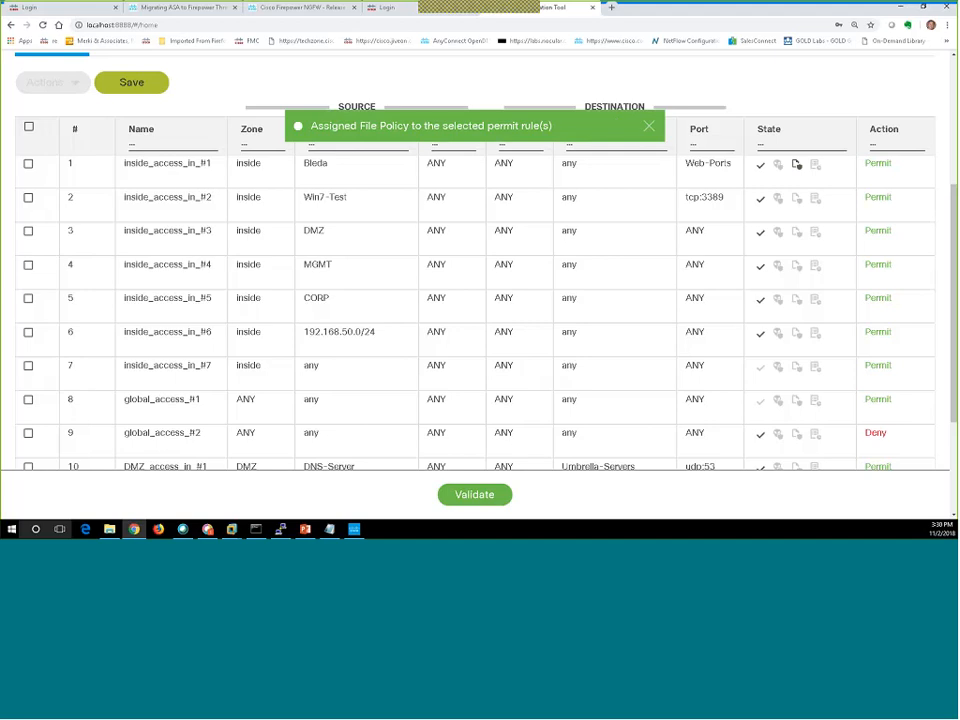
{"action": "left_click", "coordinate": [649, 128]}
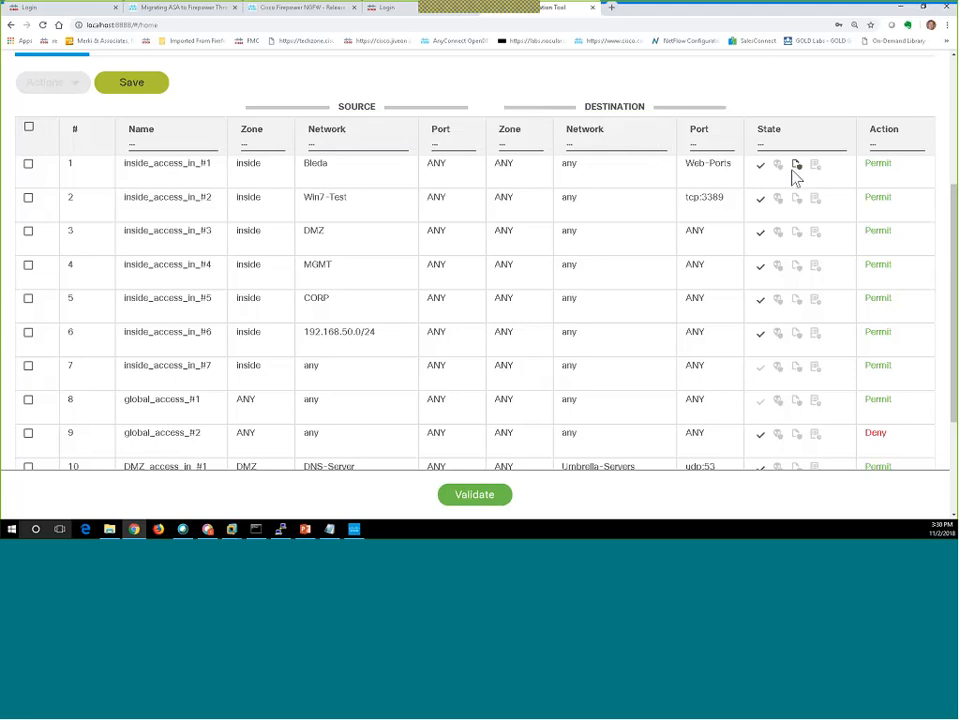
{"action": "mouse_move", "coordinate": [797, 170]}
Review the NAT rules, then switch to the network objects list.
{"action": "scroll", "coordinate": [229, 287], "scroll_direction": "up", "scroll_amount": 3}
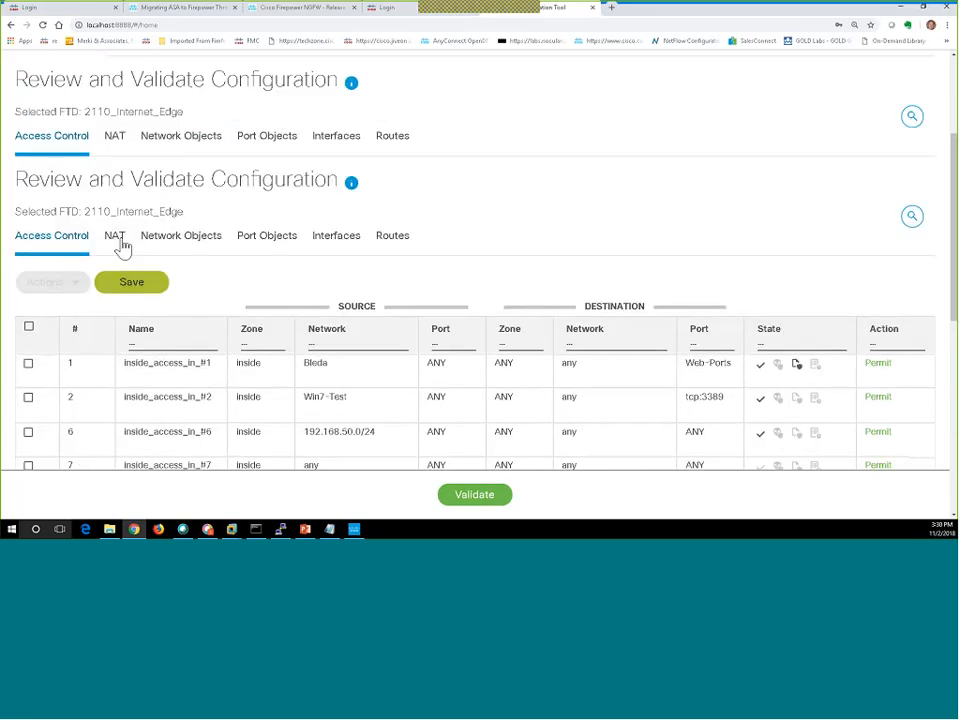
{"action": "left_click", "coordinate": [118, 242]}
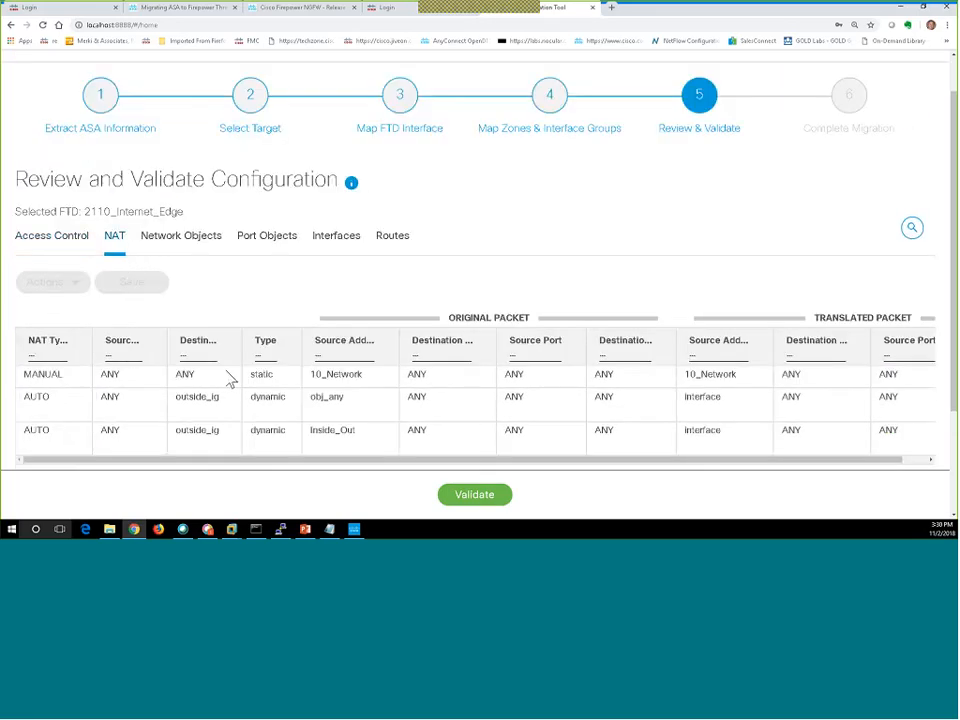
{"action": "scroll", "coordinate": [230, 380], "scroll_direction": "down", "scroll_amount": 1}
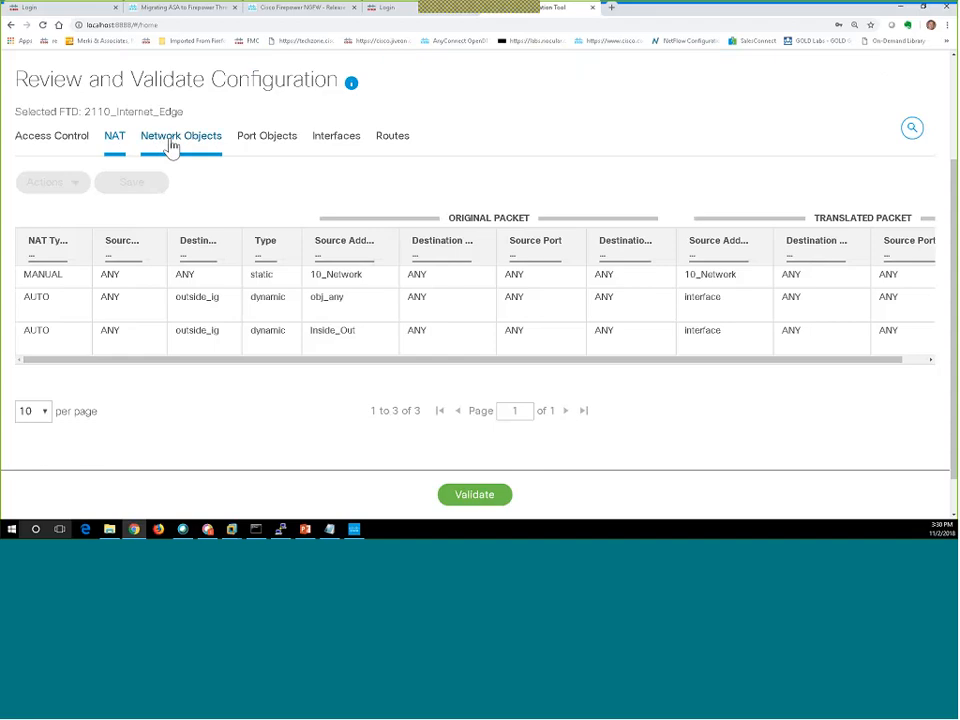
{"action": "left_click", "coordinate": [172, 146]}
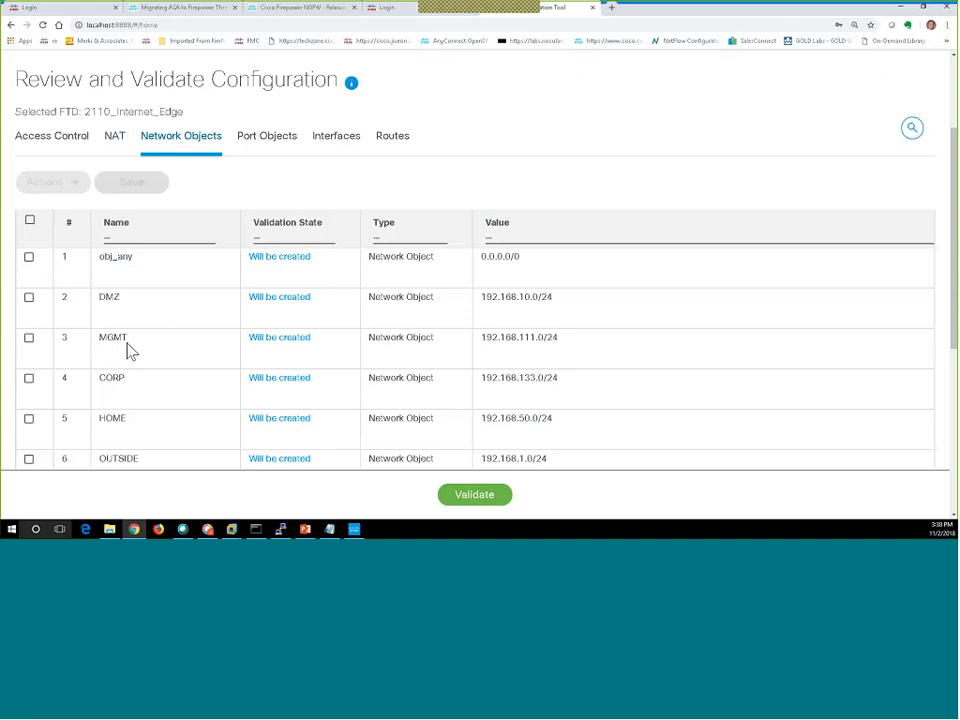
{"action": "scroll", "coordinate": [128, 350], "scroll_direction": "down", "scroll_amount": 2}
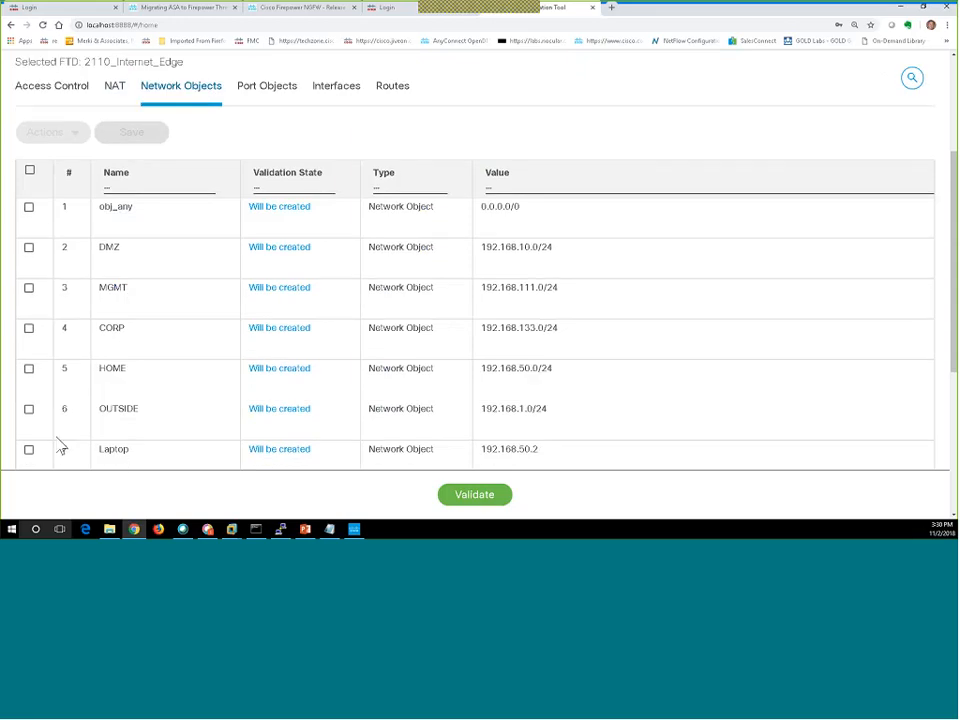
Start renaming the Laptop network object, cancel without changes, and deselect it.
{"action": "left_click", "coordinate": [29, 450]}
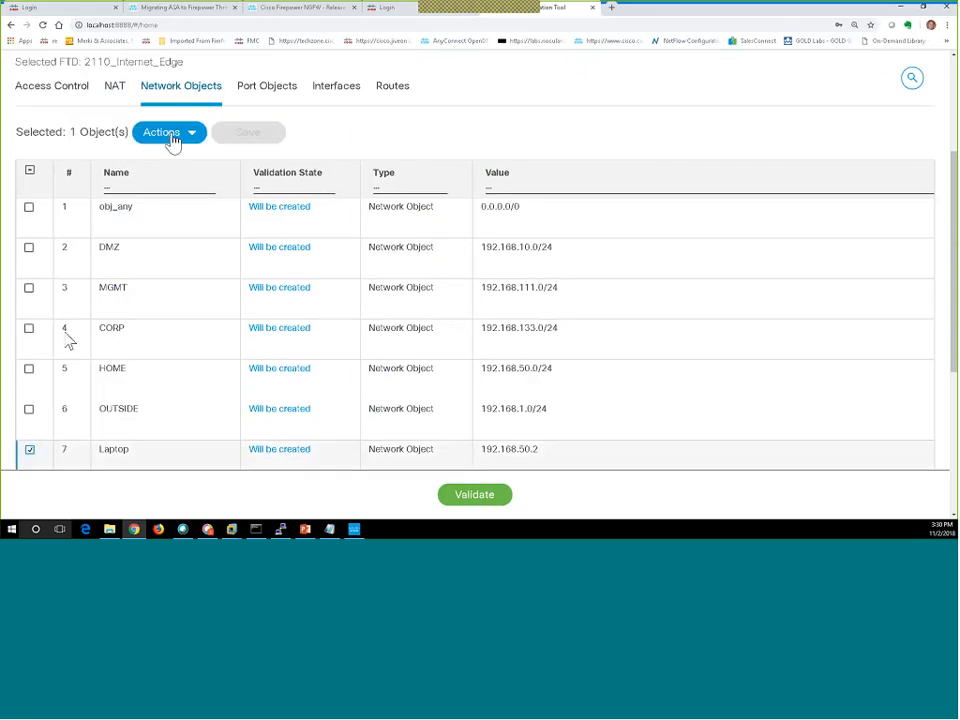
{"action": "left_click", "coordinate": [170, 137]}
{"action": "scroll", "coordinate": [167, 165], "scroll_direction": "down", "scroll_amount": 3}
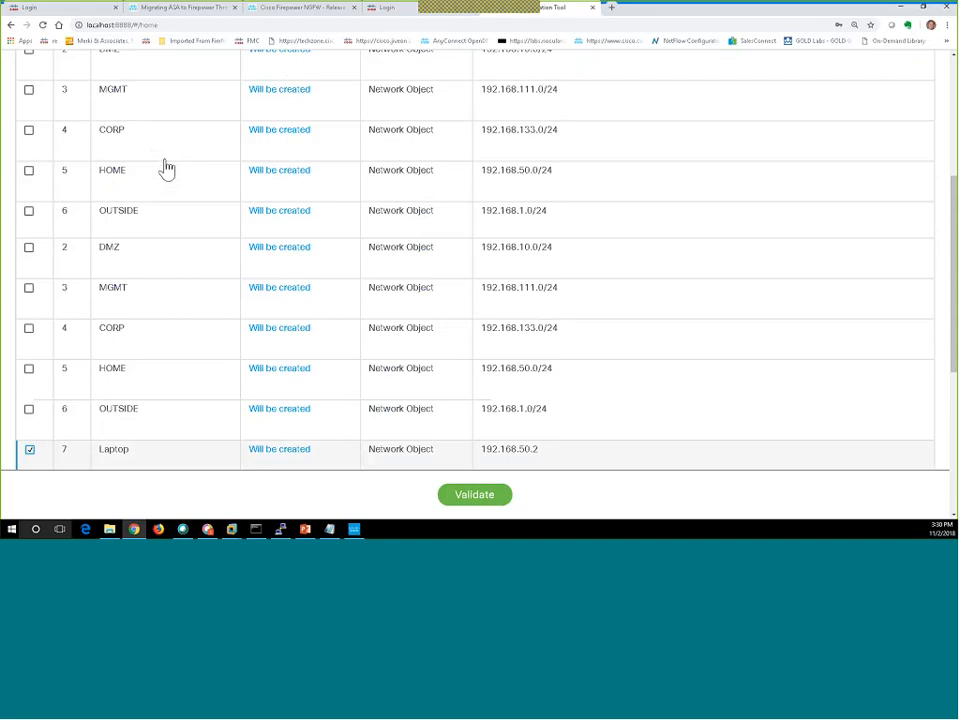
{"action": "left_click", "coordinate": [167, 168]}
{"action": "left_click", "coordinate": [394, 357]}
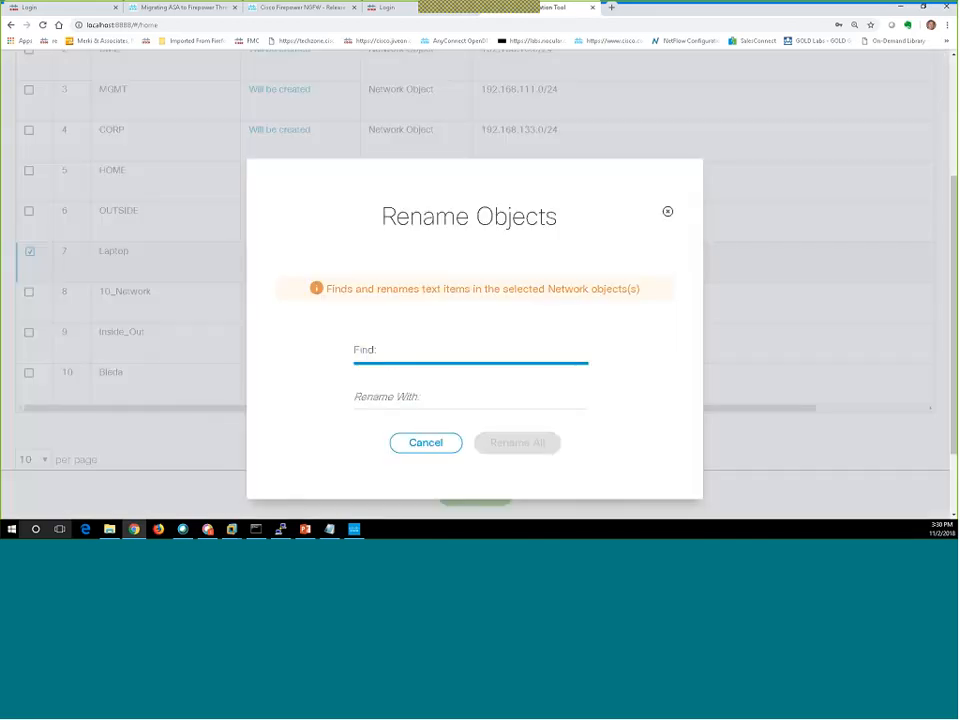
{"action": "left_click", "coordinate": [429, 450]}
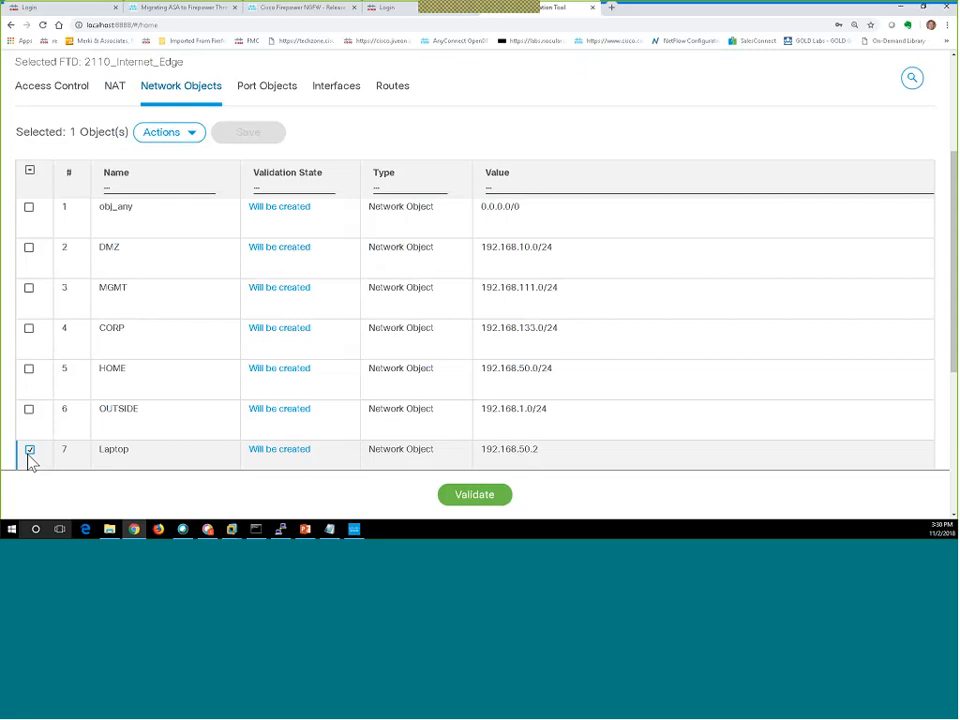
{"action": "left_click", "coordinate": [29, 453]}
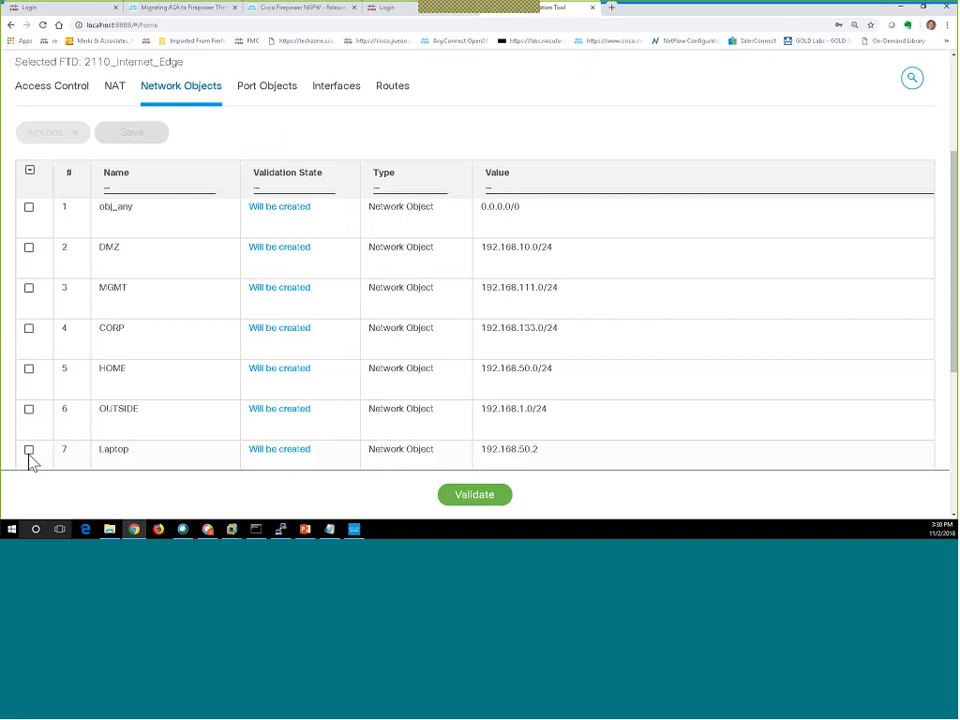
{"action": "scroll", "coordinate": [216, 394], "scroll_direction": "down", "scroll_amount": 1}
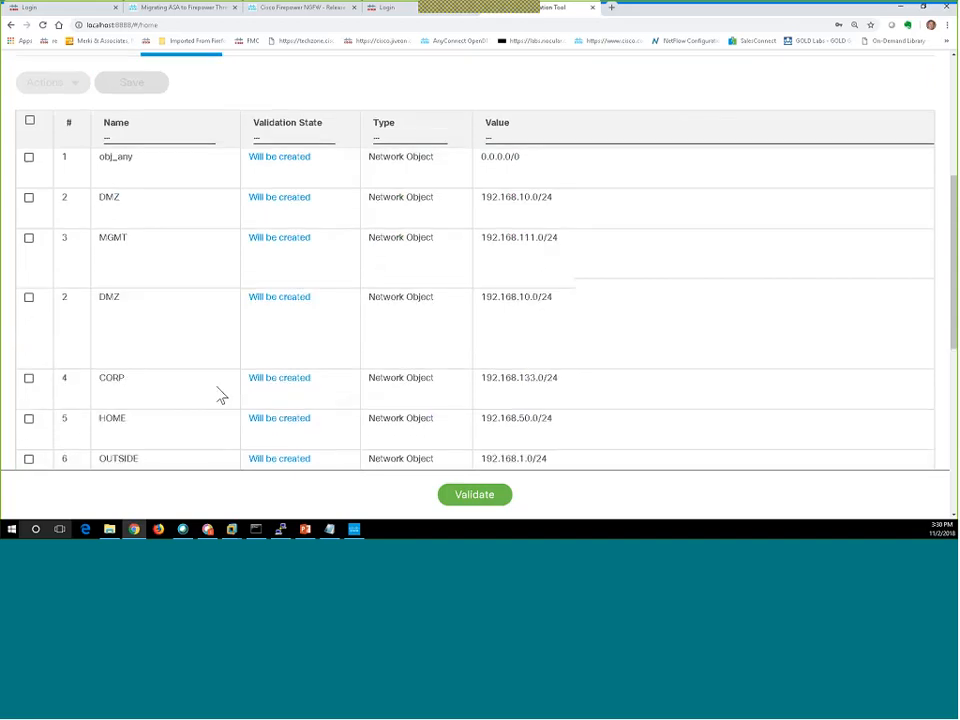
{"action": "scroll", "coordinate": [285, 216], "scroll_direction": "up", "scroll_amount": 3}
Browse the port objects and interfaces, ending on the five IPv4 static routes.
{"action": "left_click", "coordinate": [274, 192]}
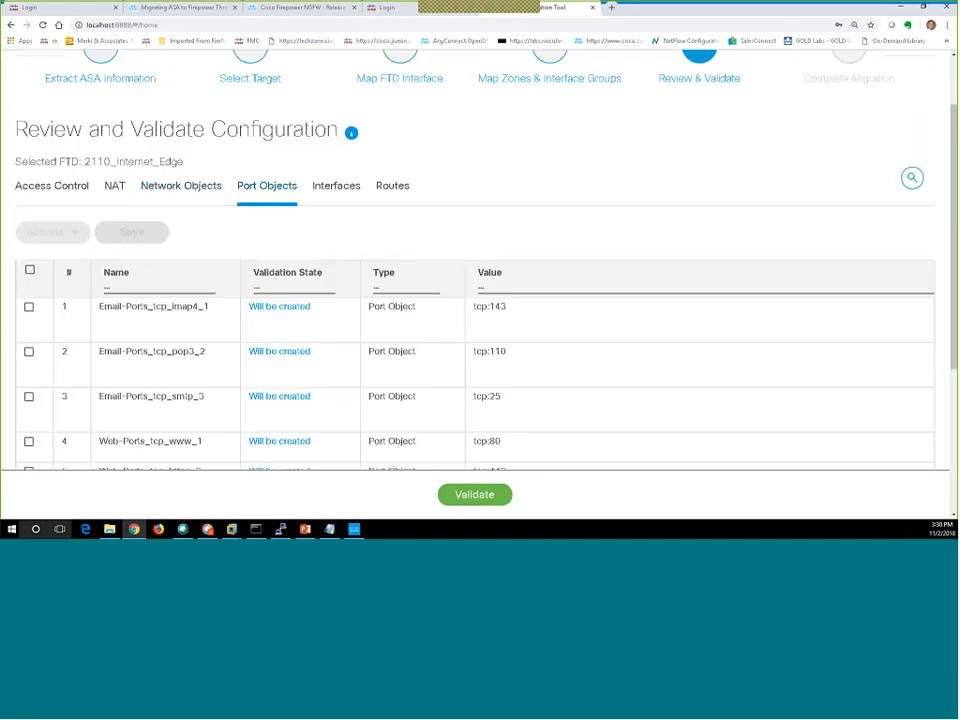
{"action": "scroll", "coordinate": [316, 342], "scroll_direction": "down", "scroll_amount": 1}
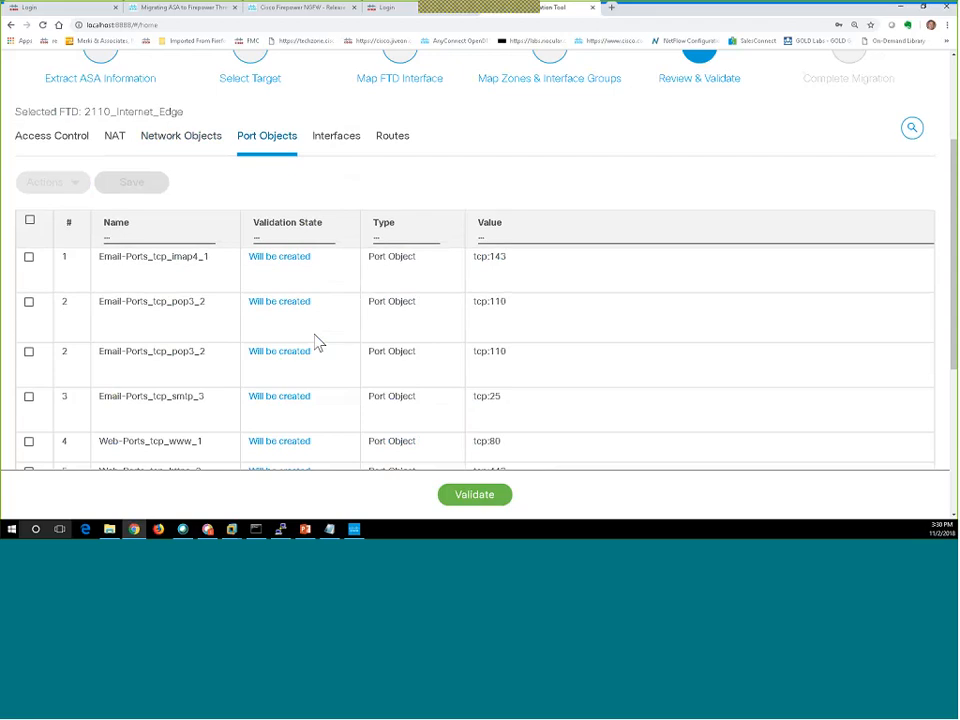
{"action": "scroll", "coordinate": [316, 342], "scroll_direction": "down", "scroll_amount": 1}
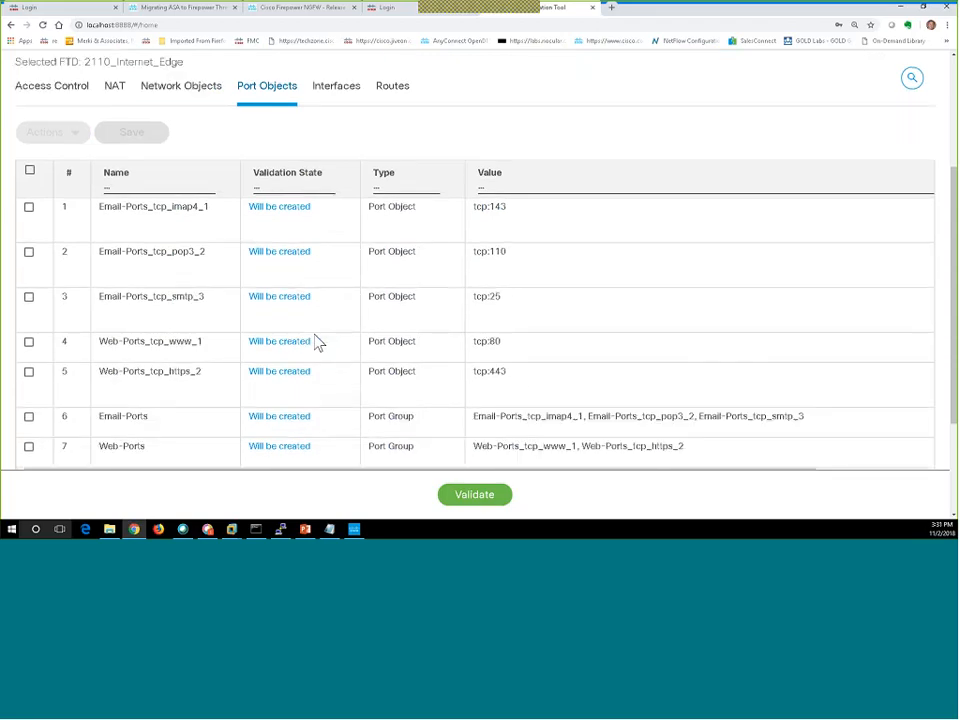
{"action": "scroll", "coordinate": [316, 342], "scroll_direction": "up", "scroll_amount": 2}
{"action": "left_click", "coordinate": [340, 194]}
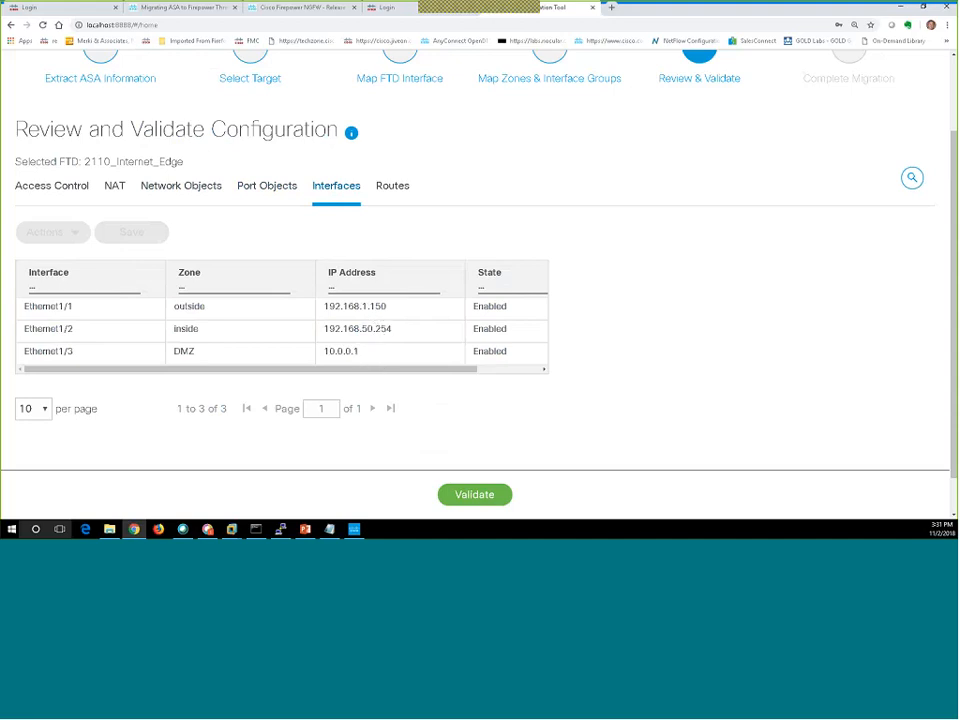
{"action": "left_click", "coordinate": [402, 197]}
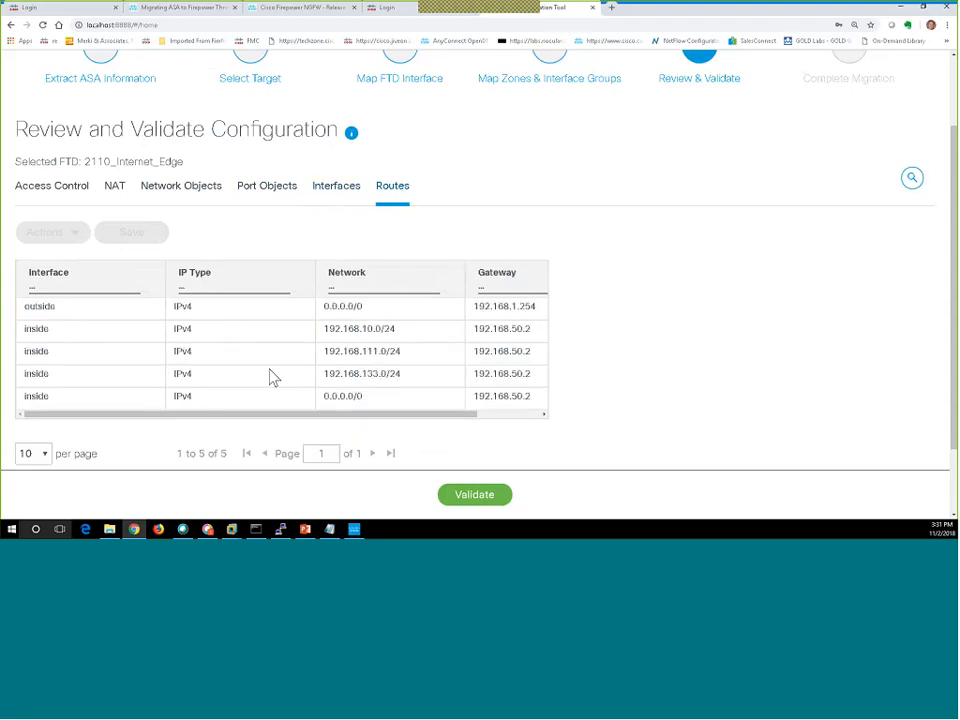
Validate the configuration, then push it to target FTD 2110_Internet_Edge.
{"action": "left_click", "coordinate": [473, 500]}
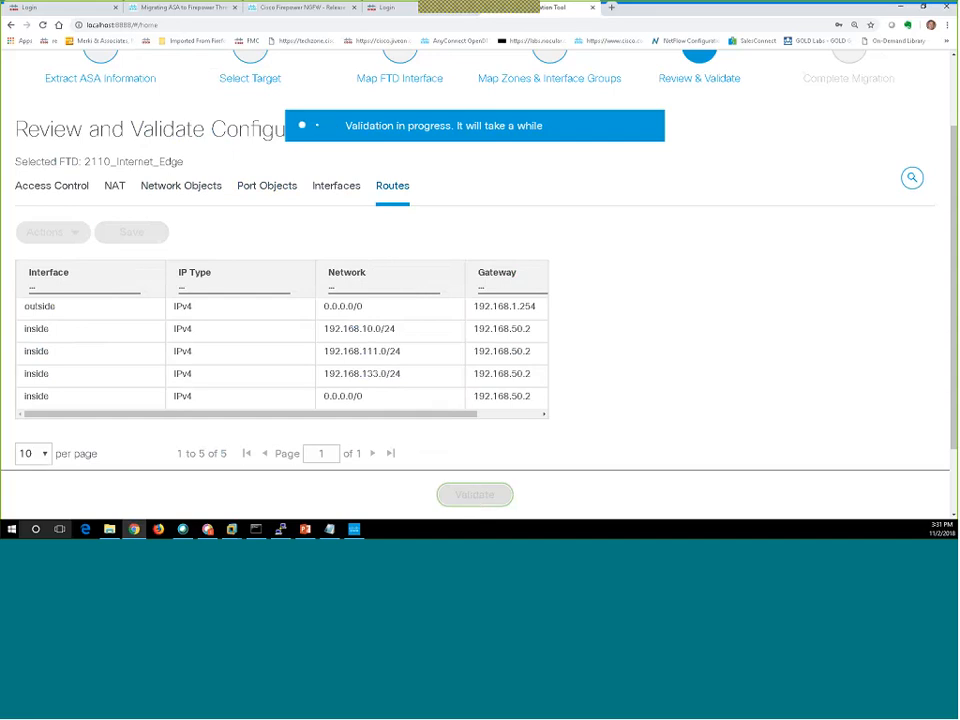
{"action": "scroll", "coordinate": [706, 405], "scroll_direction": "down", "scroll_amount": 2}
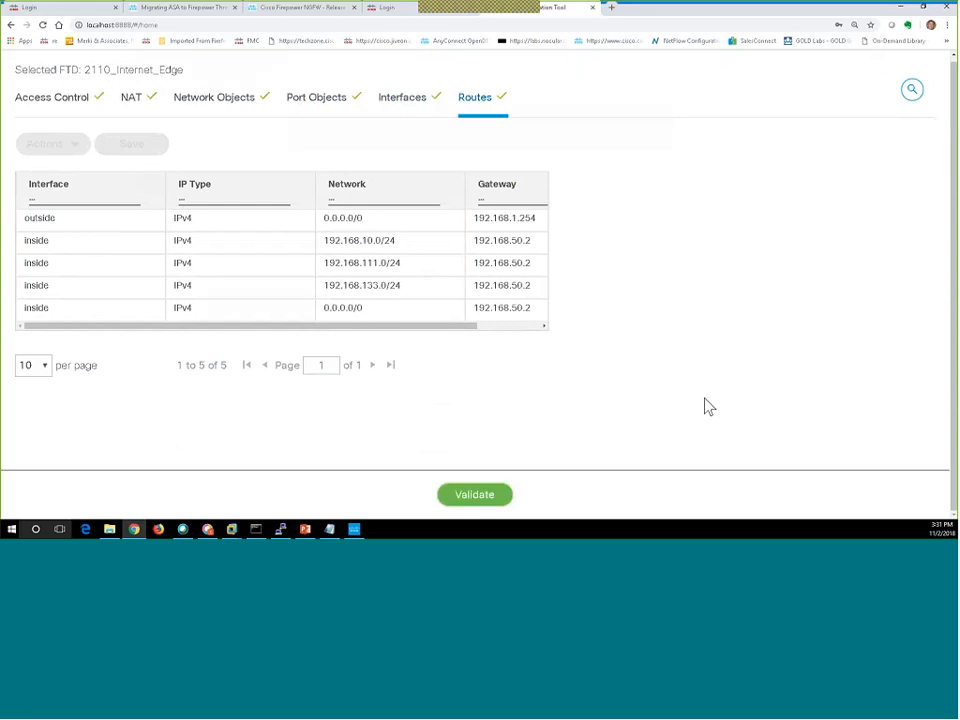
{"action": "scroll", "coordinate": [692, 384], "scroll_direction": "down", "scroll_amount": 3}
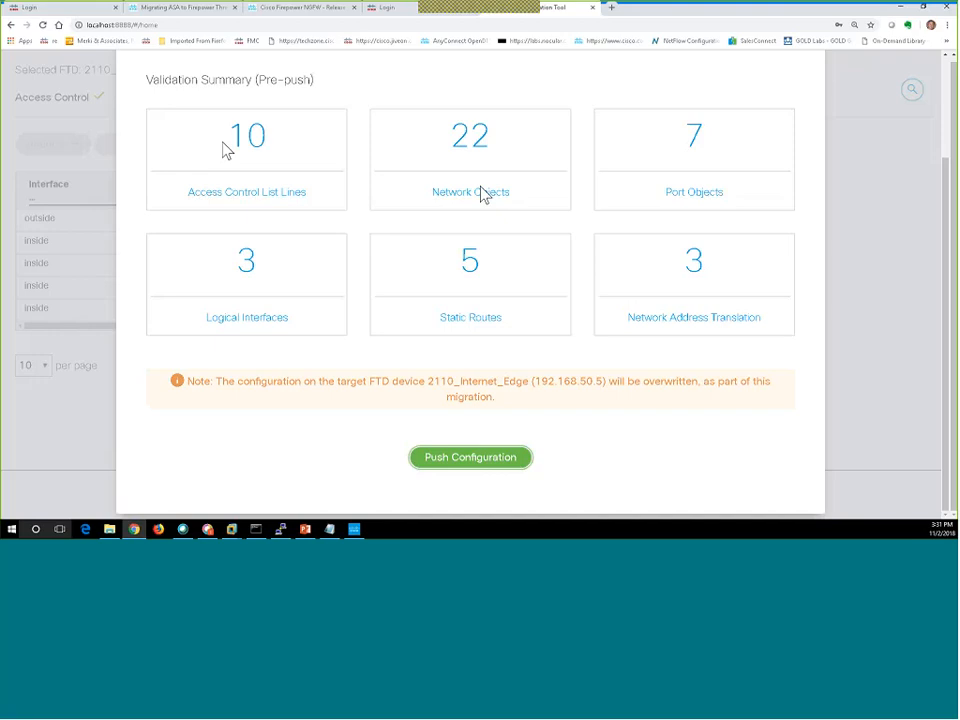
{"action": "left_click", "coordinate": [466, 462]}
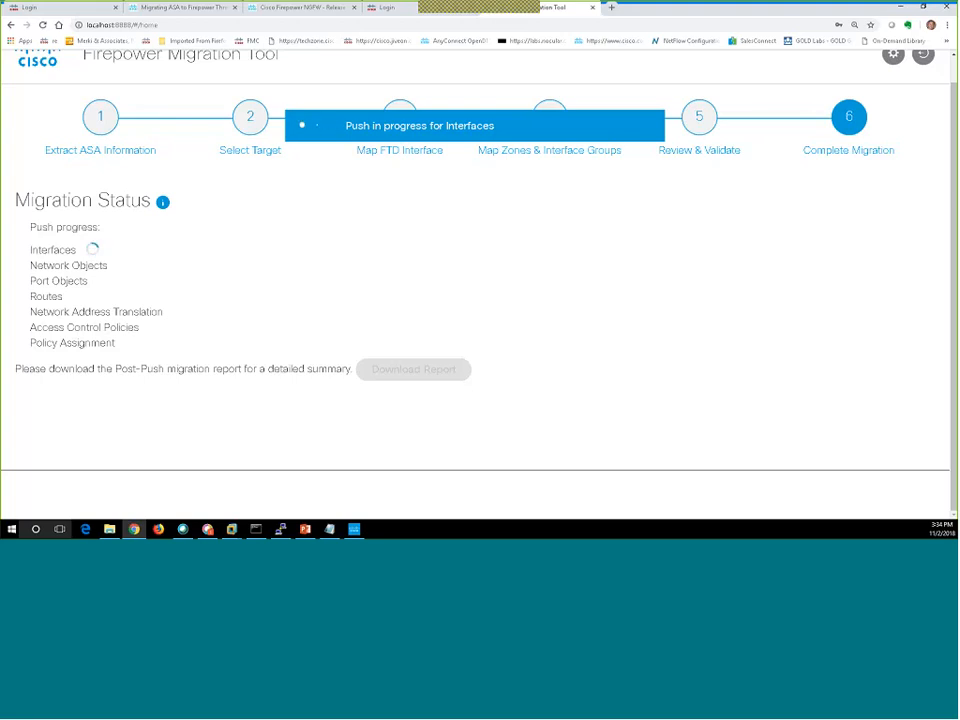
Scroll through the migration tool's log console, then hide it.
{"action": "left_click", "coordinate": [354, 529]}
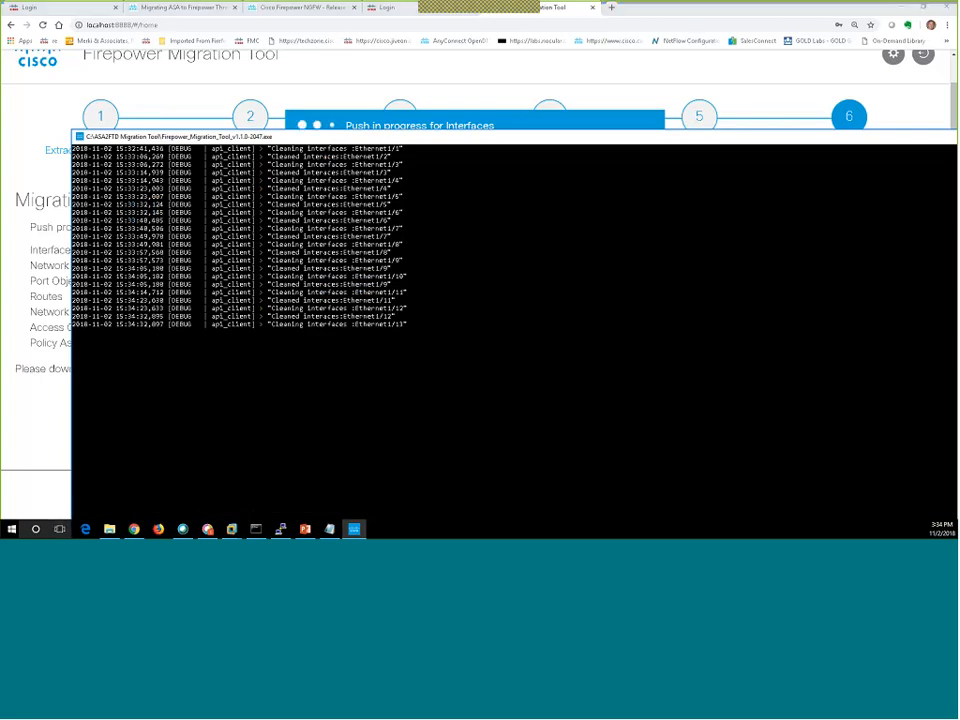
{"action": "scroll", "coordinate": [549, 391], "scroll_direction": "up", "scroll_amount": 7}
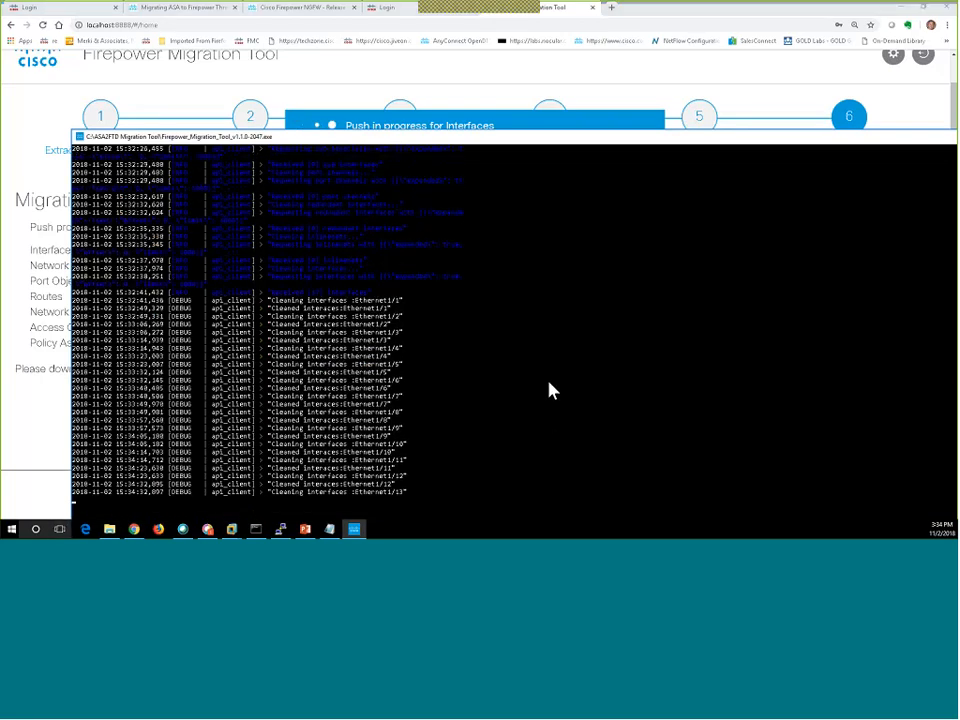
{"action": "scroll", "coordinate": [549, 391], "scroll_direction": "up", "scroll_amount": 13}
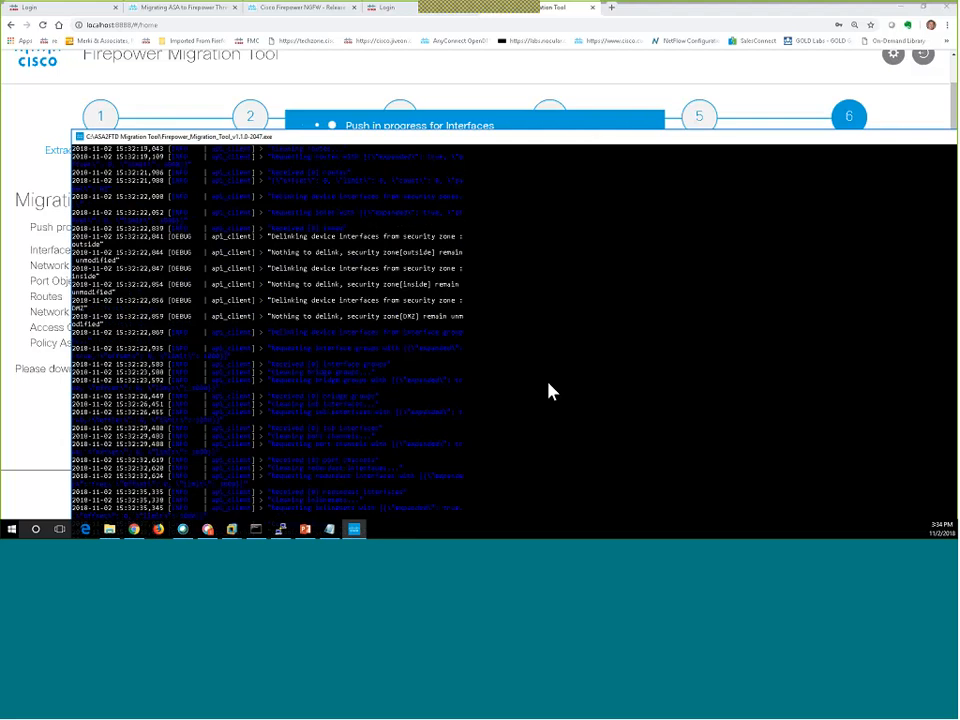
{"action": "scroll", "coordinate": [549, 391], "scroll_direction": "up", "scroll_amount": 12}
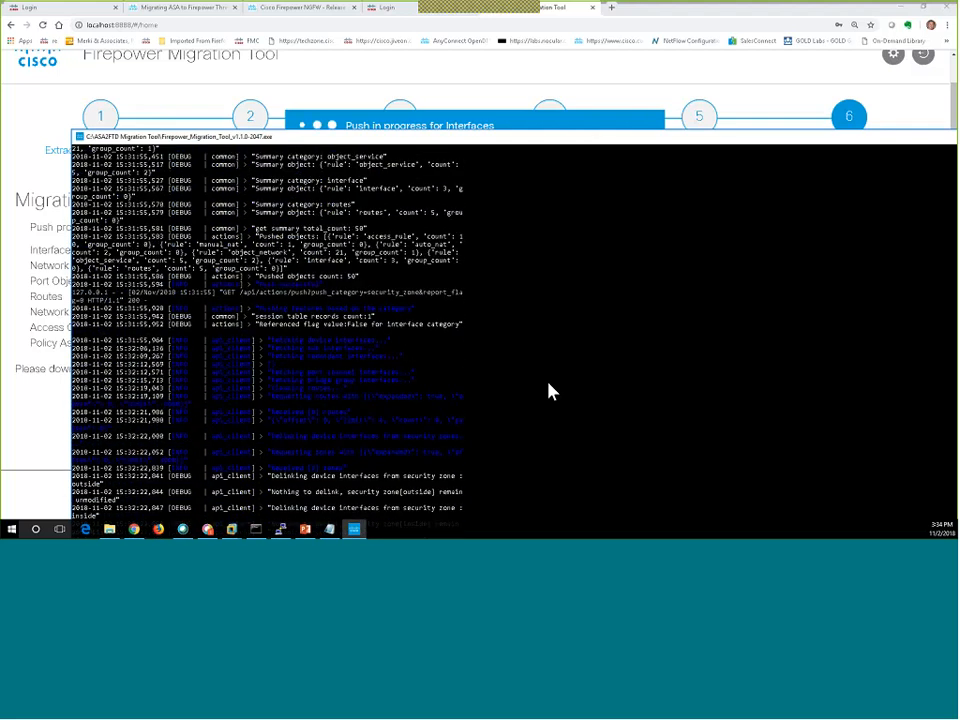
{"action": "scroll", "coordinate": [537, 385], "scroll_direction": "down", "scroll_amount": 20}
{"action": "scroll", "coordinate": [535, 384], "scroll_direction": "up", "scroll_amount": 14}
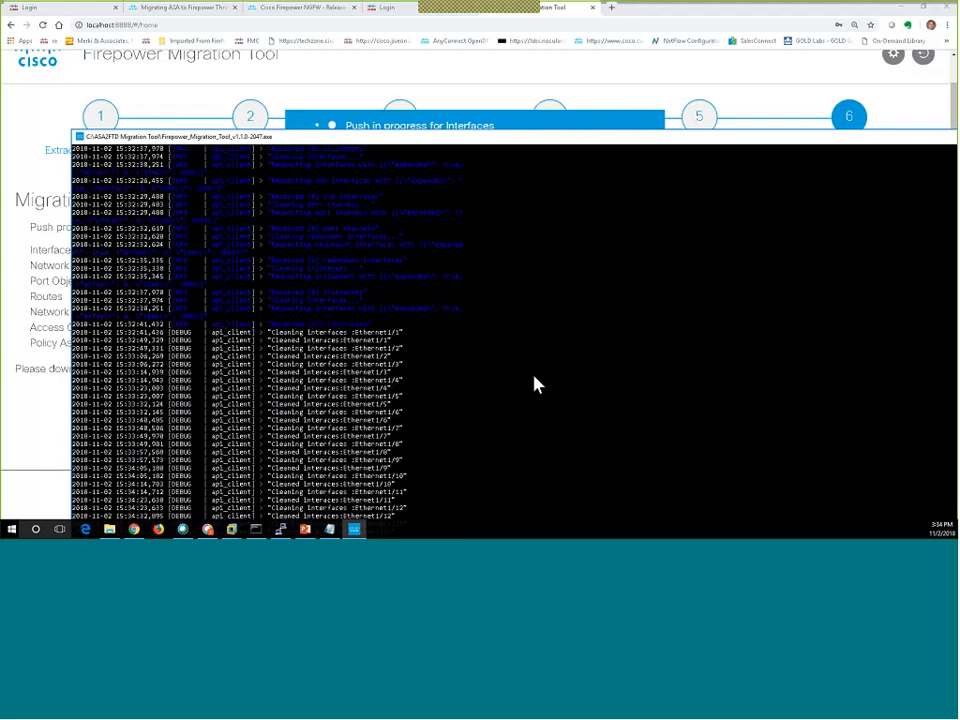
{"action": "scroll", "coordinate": [535, 384], "scroll_direction": "up", "scroll_amount": 9}
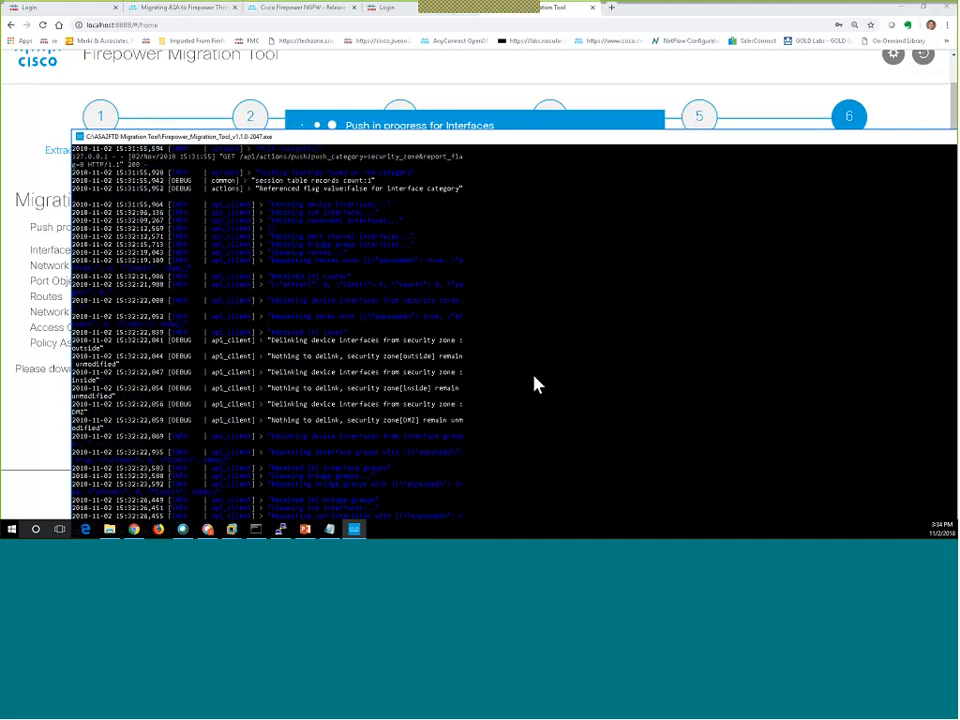
{"action": "scroll", "coordinate": [535, 384], "scroll_direction": "up", "scroll_amount": 3}
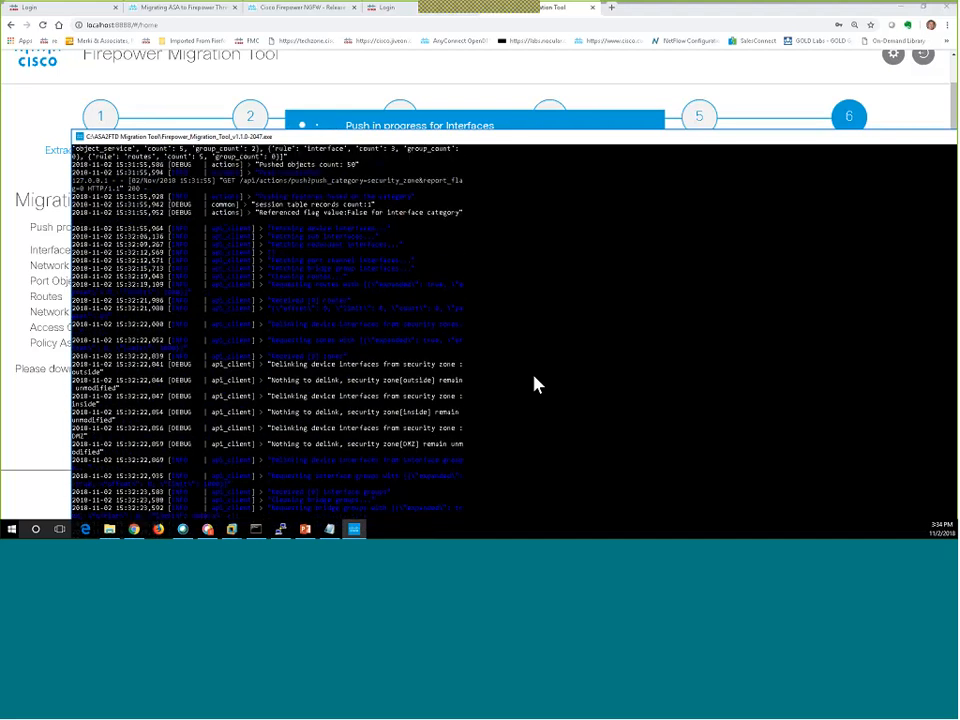
{"action": "scroll", "coordinate": [535, 384], "scroll_direction": "down", "scroll_amount": 13}
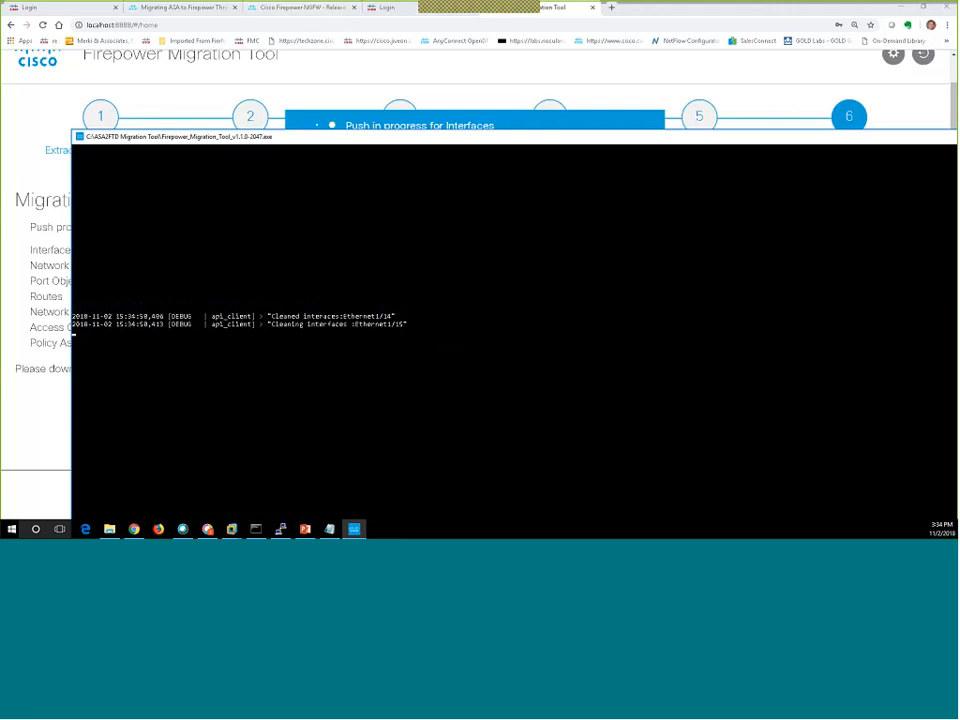
{"action": "left_click_drag", "start_coordinate": [902, 139], "coordinate": [816, 149]}
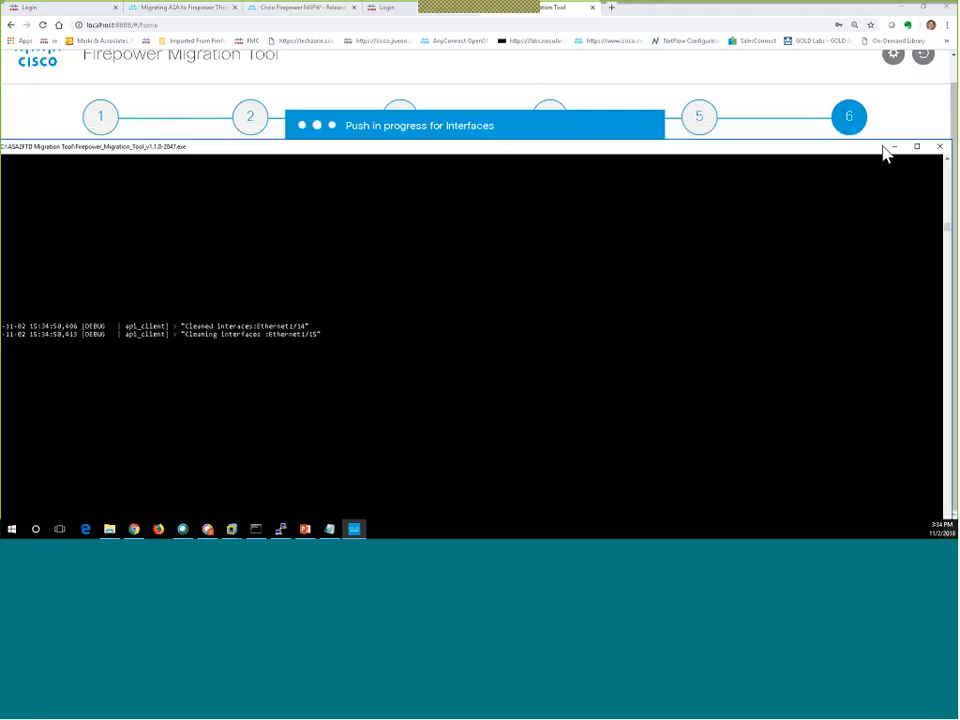
{"action": "left_click", "coordinate": [893, 148]}
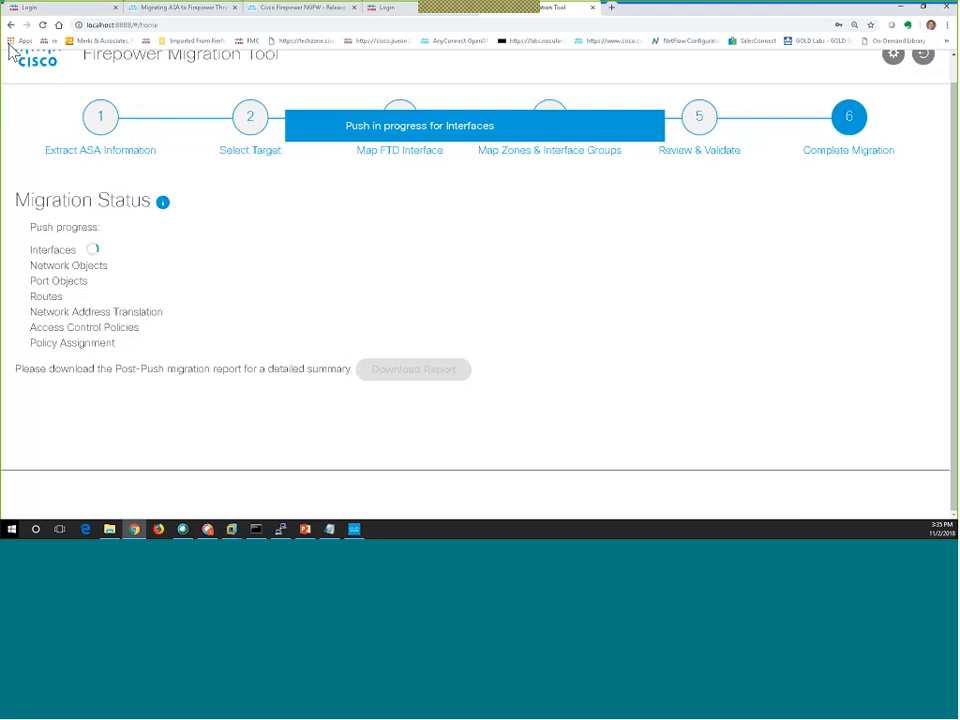
Close the migration guide and release notes tabs and return to the migration progress page.
{"action": "left_click", "coordinate": [213, 13]}
{"action": "left_click", "coordinate": [212, 25]}
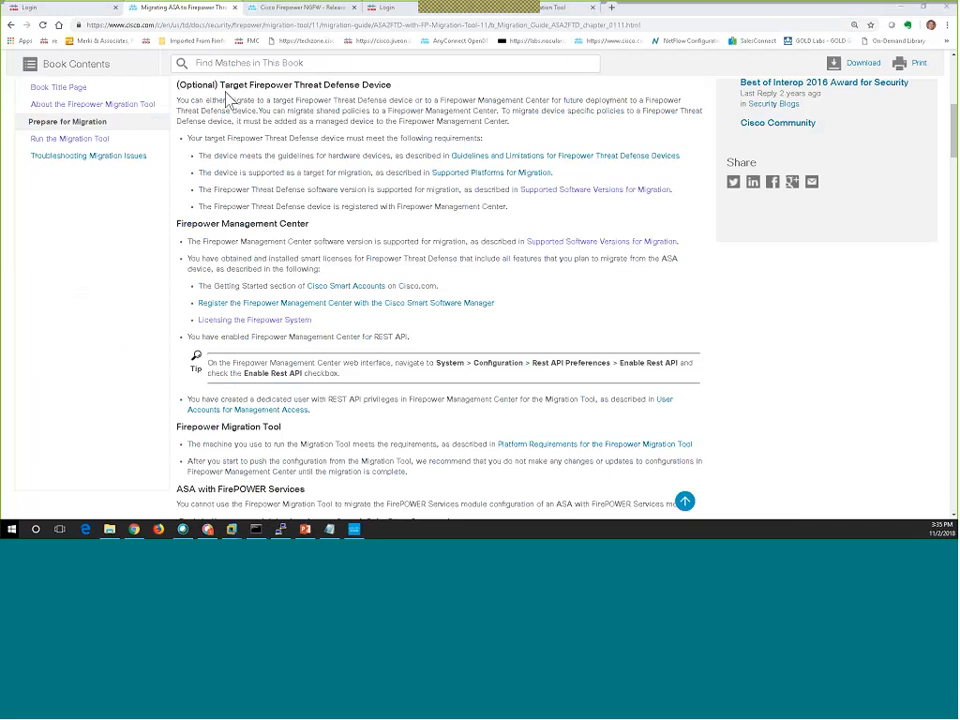
{"action": "left_click", "coordinate": [296, 12]}
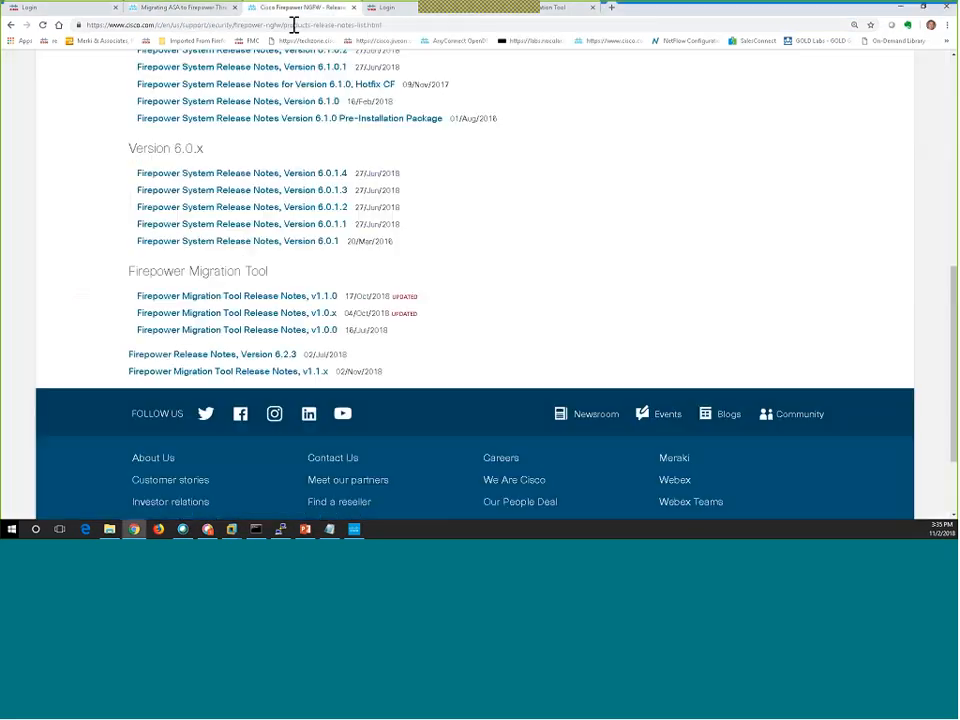
{"action": "left_click", "coordinate": [294, 25]}
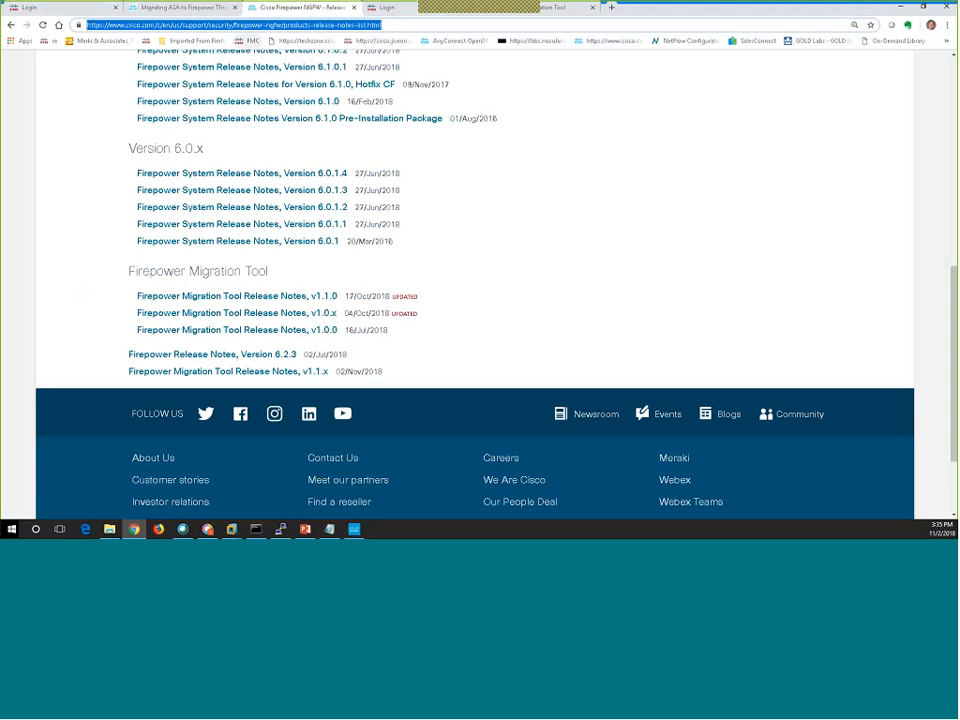
{"action": "left_click", "coordinate": [14, 176]}
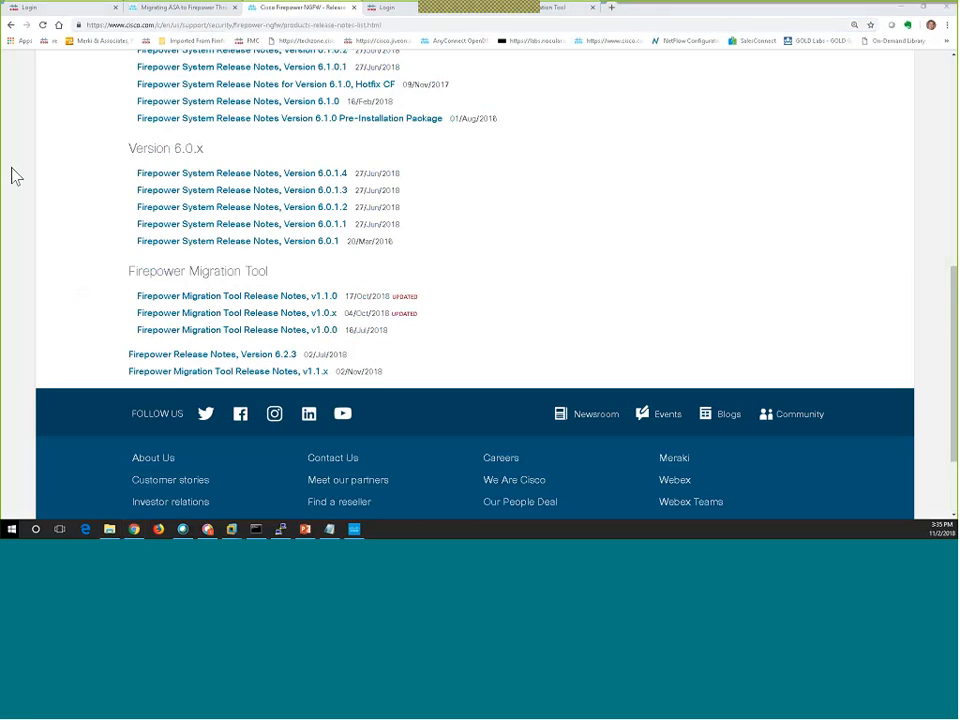
{"action": "left_click", "coordinate": [236, 24]}
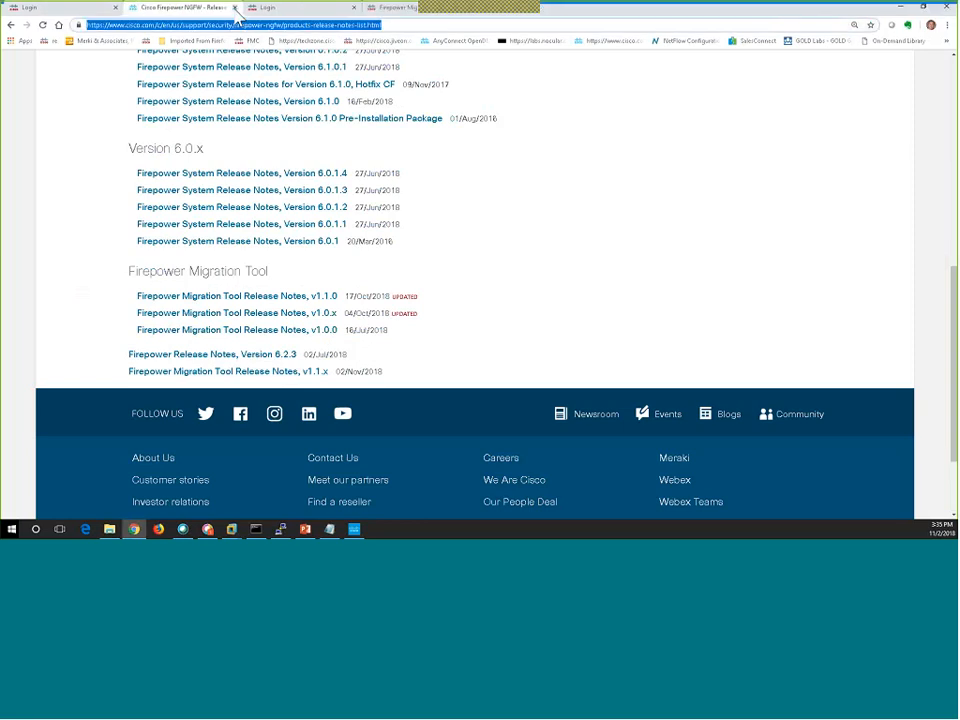
{"action": "left_click", "coordinate": [235, 9]}
{"action": "left_click", "coordinate": [309, 17]}
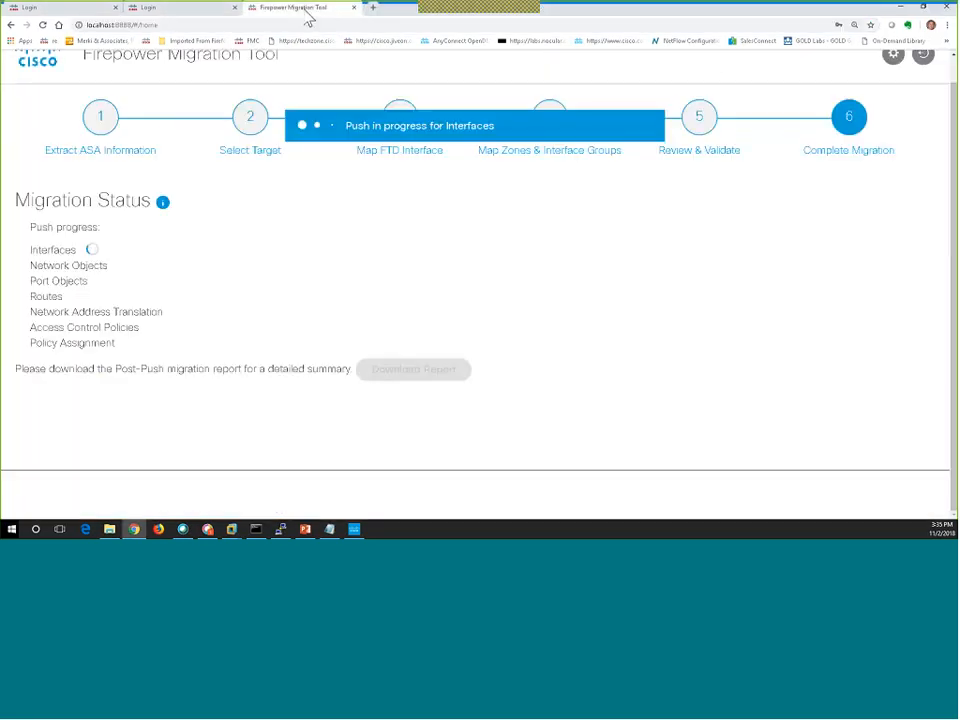
Switch between the two FMC login tabs and highlight the 192.168.111.61 address.
{"action": "left_click", "coordinate": [83, 17]}
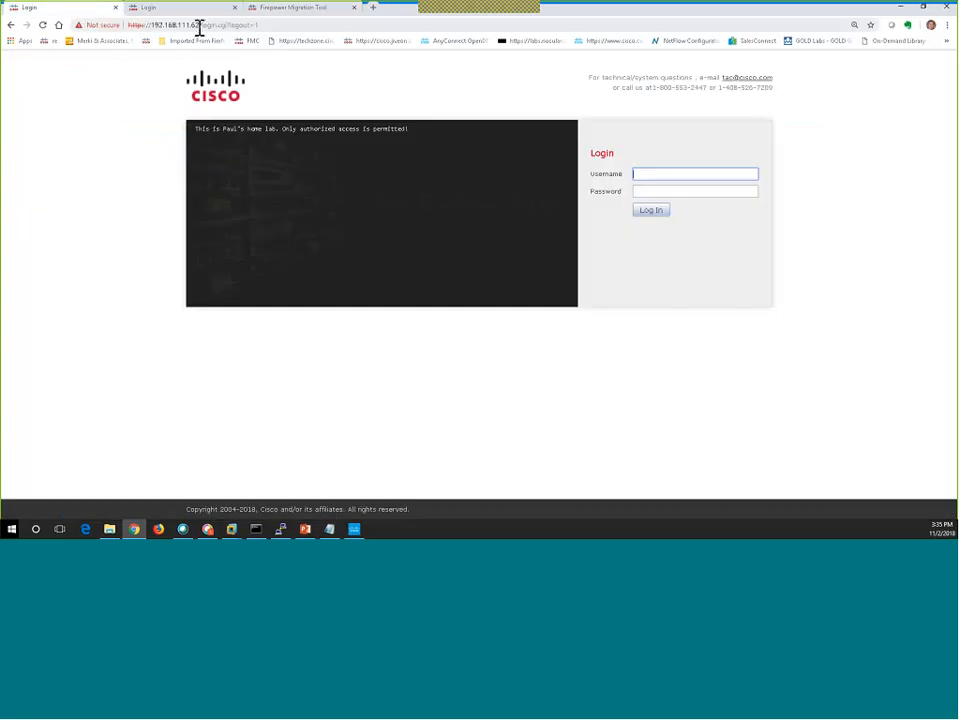
{"action": "key", "text": "ctrl+Tab"}
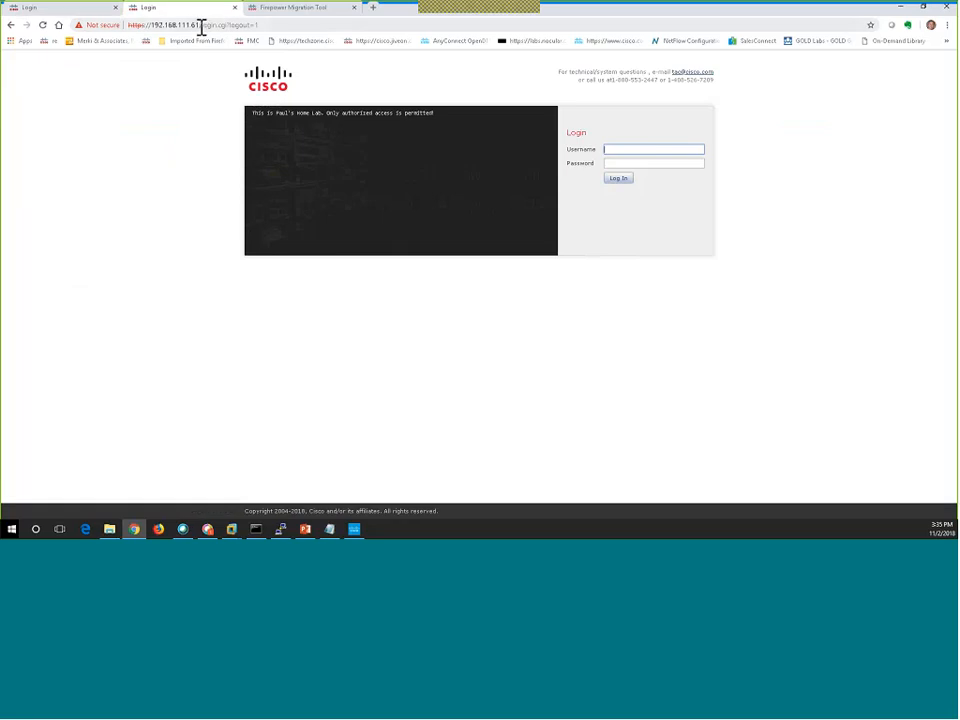
{"action": "left_click_drag", "start_coordinate": [201, 26], "coordinate": [178, 58]}
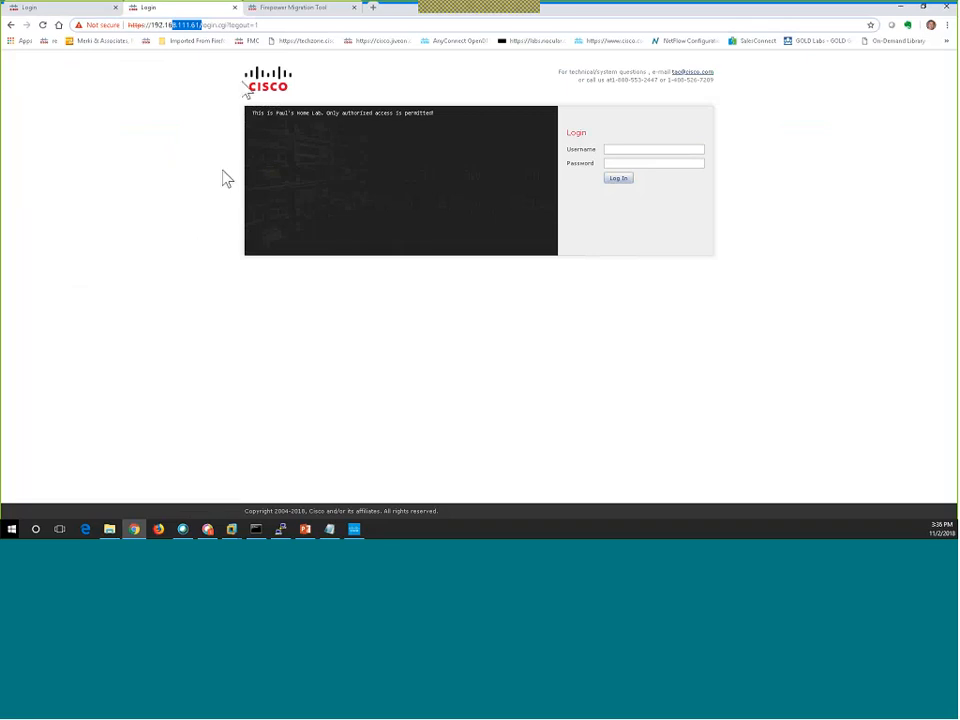
Return to the Firepower Migration Tool tab to follow the push to completion.
{"action": "left_click", "coordinate": [297, 12]}
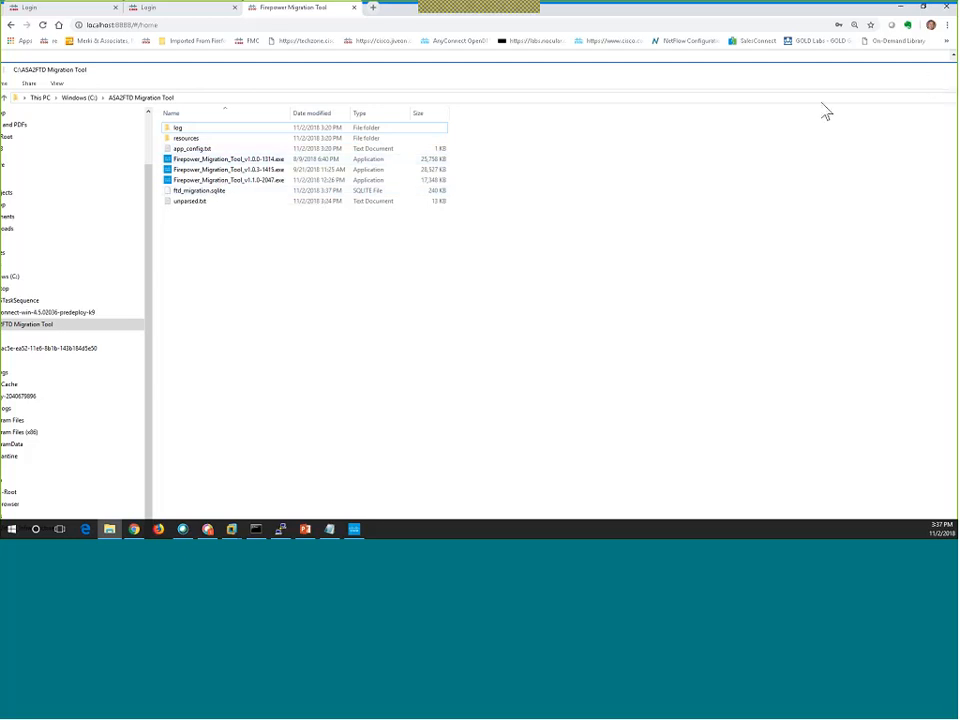
Minimize File Explorer, review the post-push migration summary, and close the Migration Tool tab.
{"action": "left_click_drag", "start_coordinate": [822, 72], "coordinate": [474, 130]}
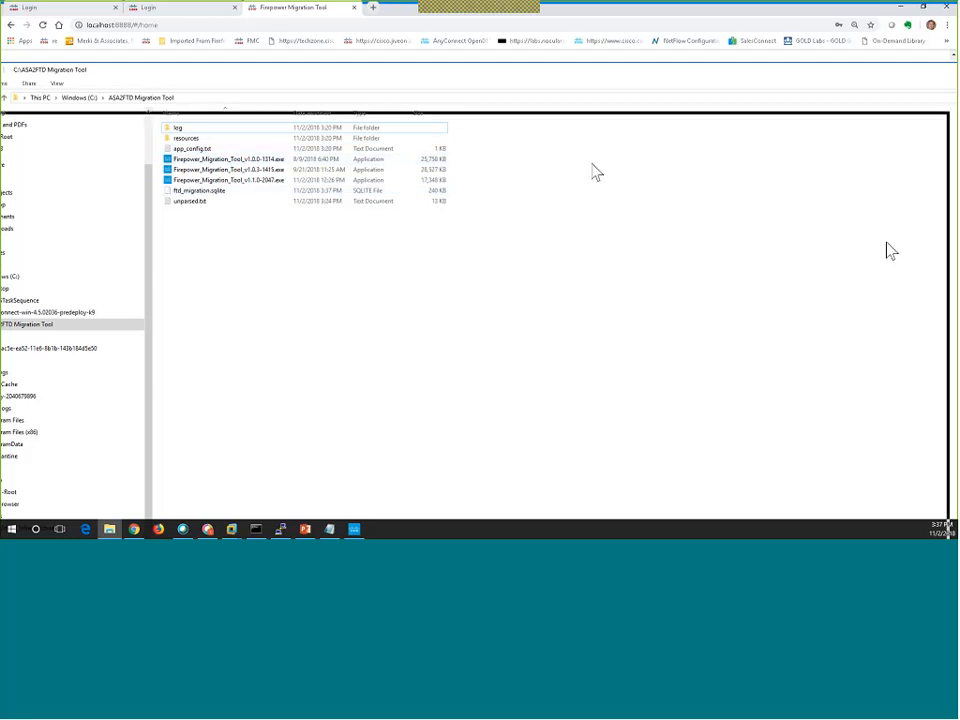
{"action": "left_click", "coordinate": [874, 123]}
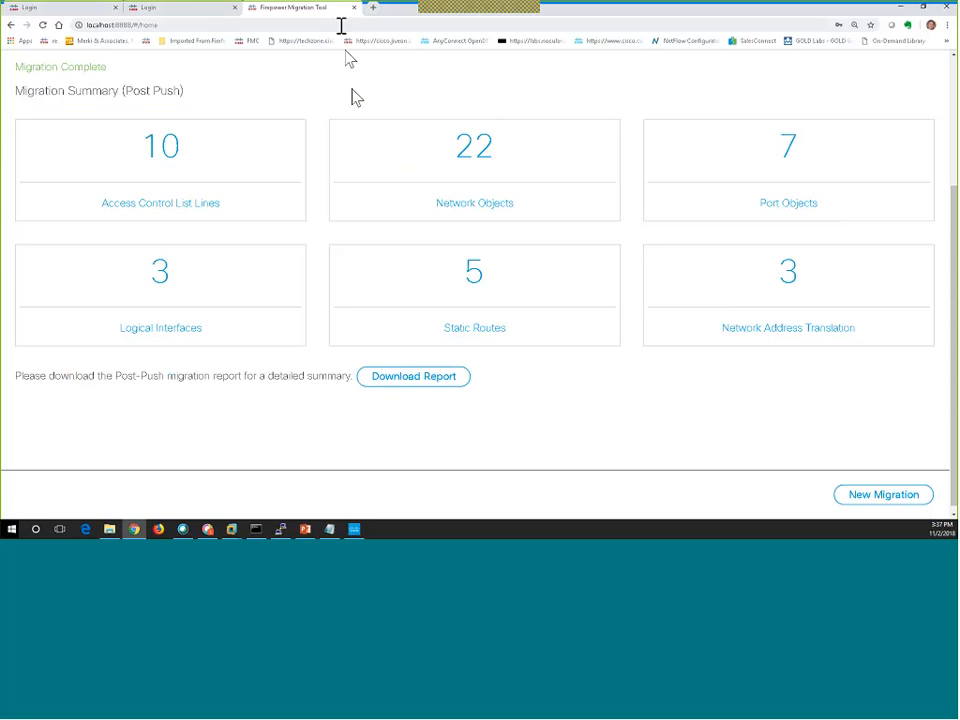
{"action": "left_click", "coordinate": [354, 8]}
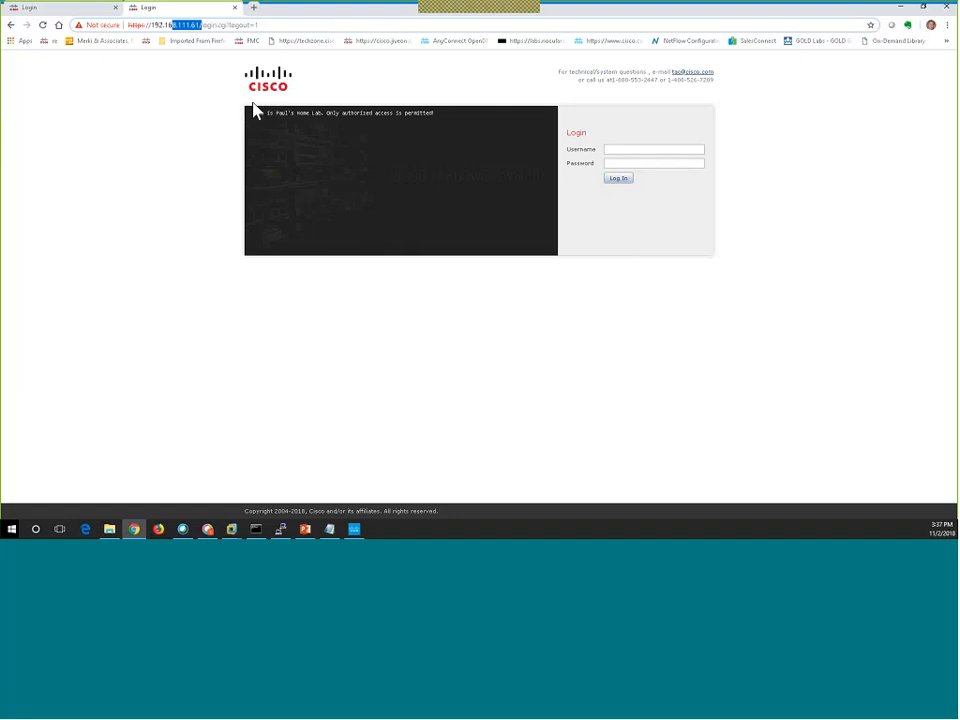
Log in to the FMC at 192.168.111.62 as admin, closing the tool console and ending the previous session.
{"action": "left_click", "coordinate": [45, 12]}
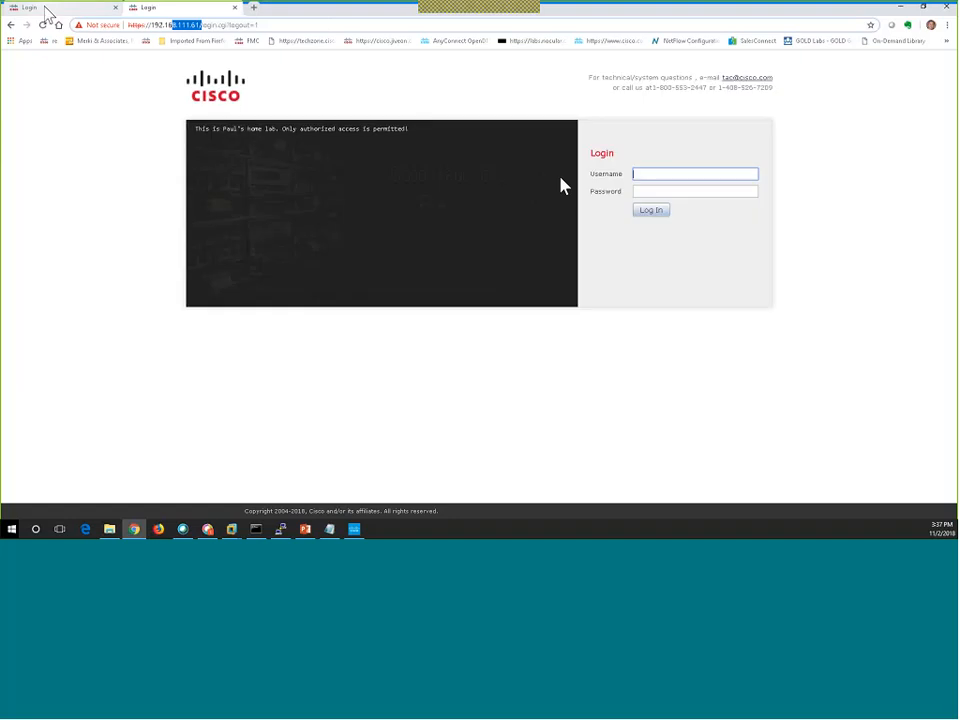
{"action": "type", "text": "a"}
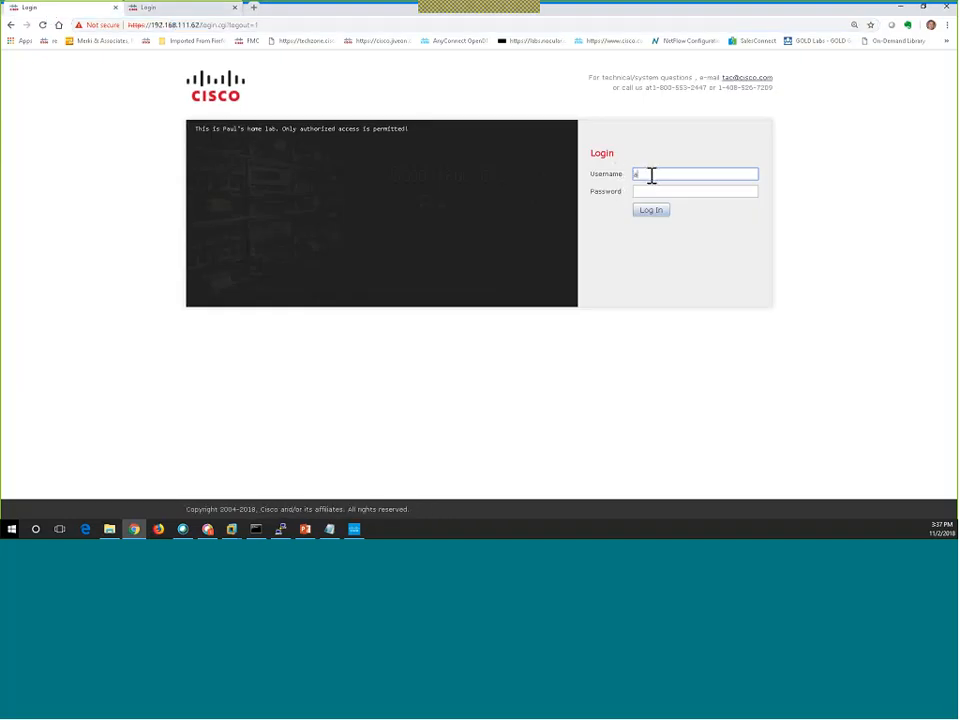
{"action": "type", "text": "dmin"}
{"action": "key", "text": "Tab"}
{"action": "type", "text": "•••••••"}
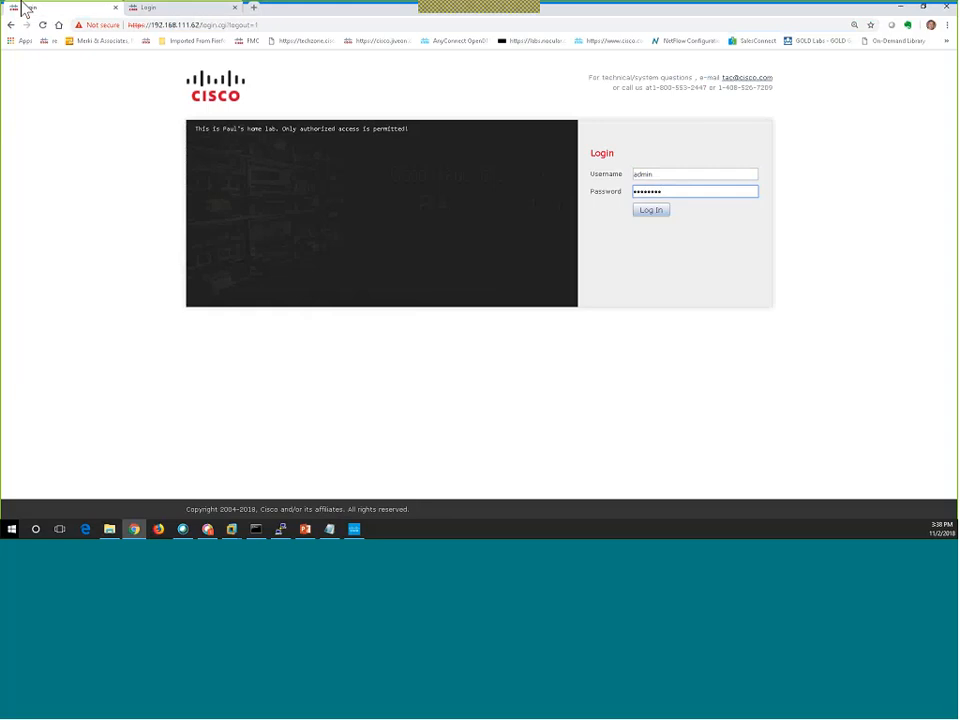
{"action": "left_click", "coordinate": [354, 529]}
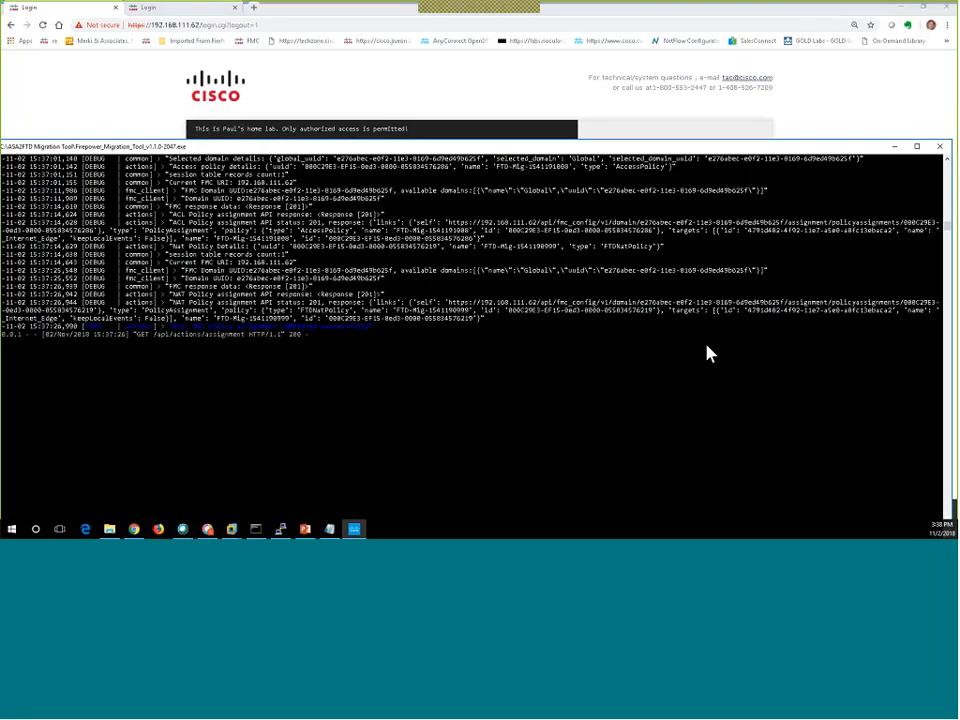
{"action": "left_click", "coordinate": [939, 146]}
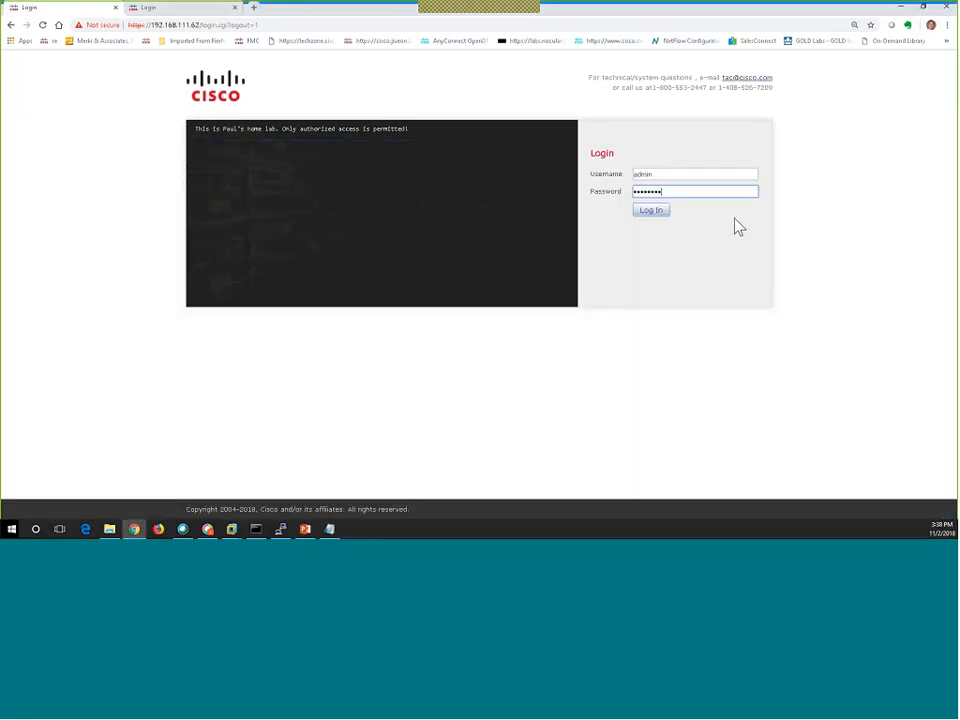
{"action": "left_click", "coordinate": [651, 213]}
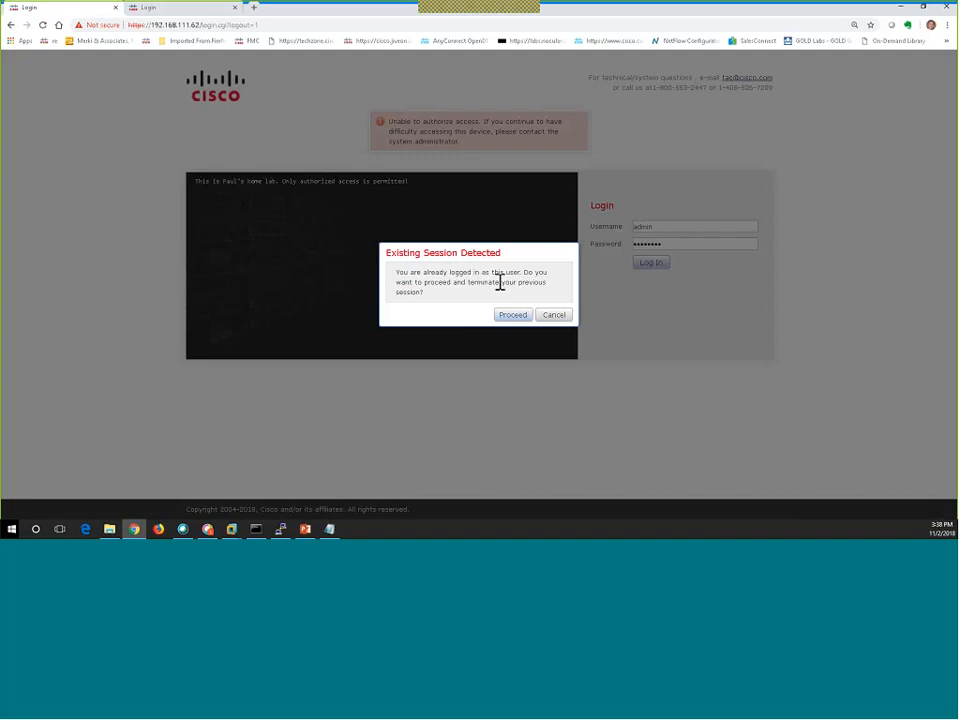
{"action": "left_click", "coordinate": [512, 315]}
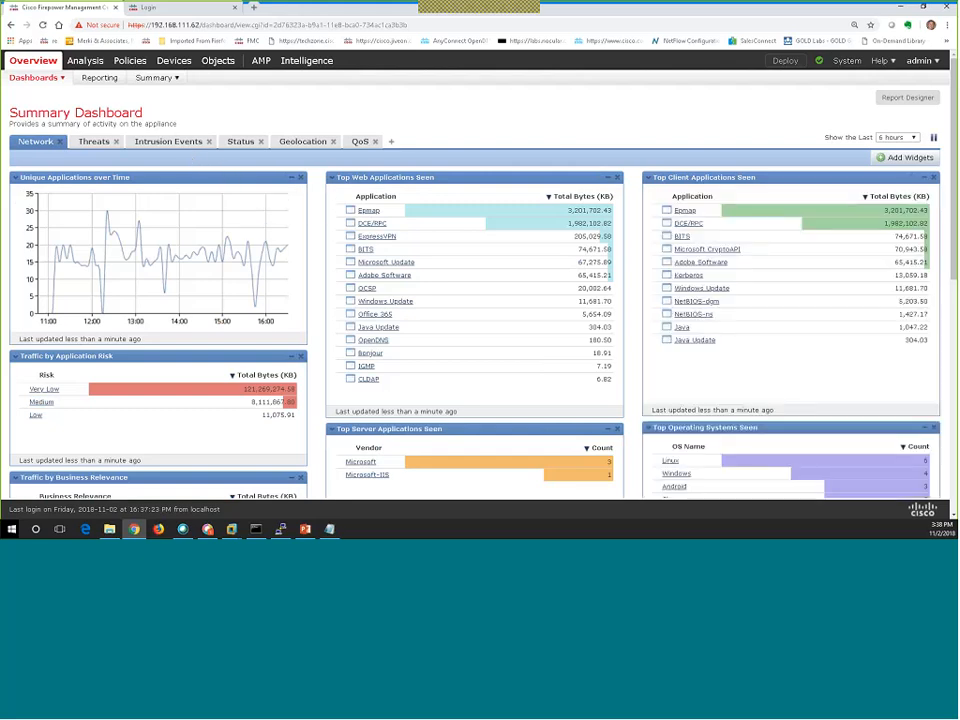
Open Devices > Device Management to list the 2110_Internet_Edge and vFTD devices.
{"action": "left_click", "coordinate": [176, 66]}
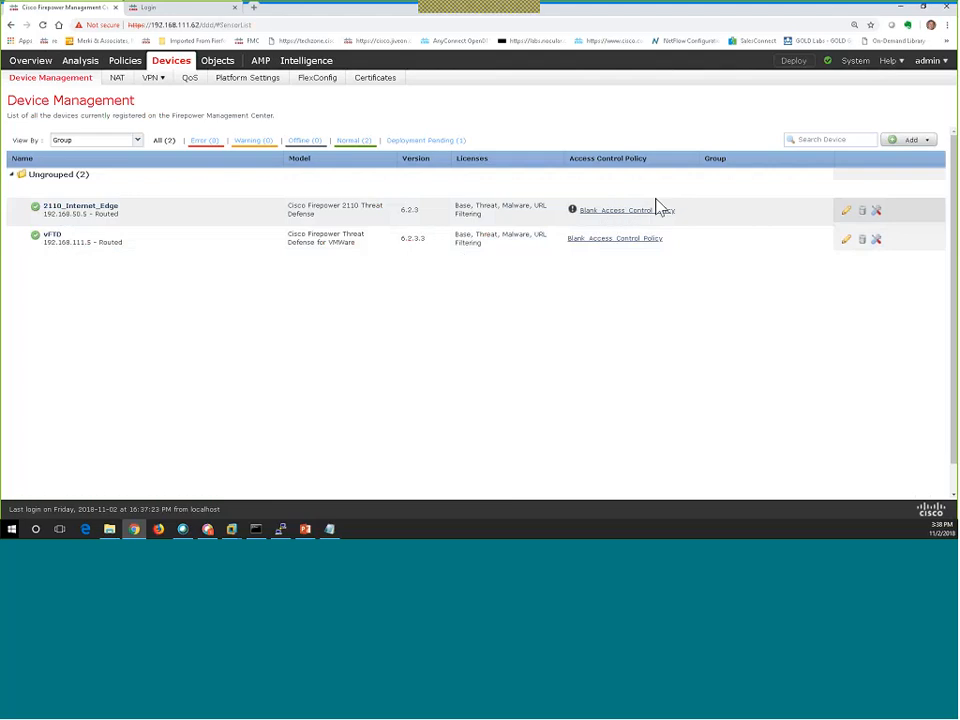
{"action": "mouse_move", "coordinate": [573, 218]}
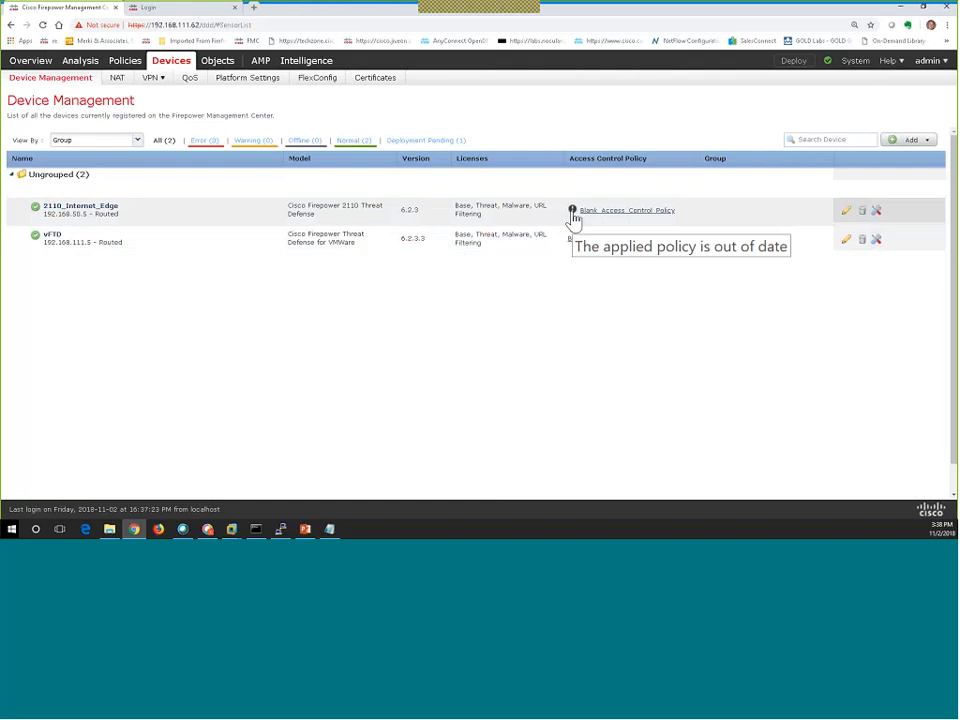
Edit 2110_Internet_Edge to view its 17 interfaces and their security zones.
{"action": "left_click", "coordinate": [847, 214]}
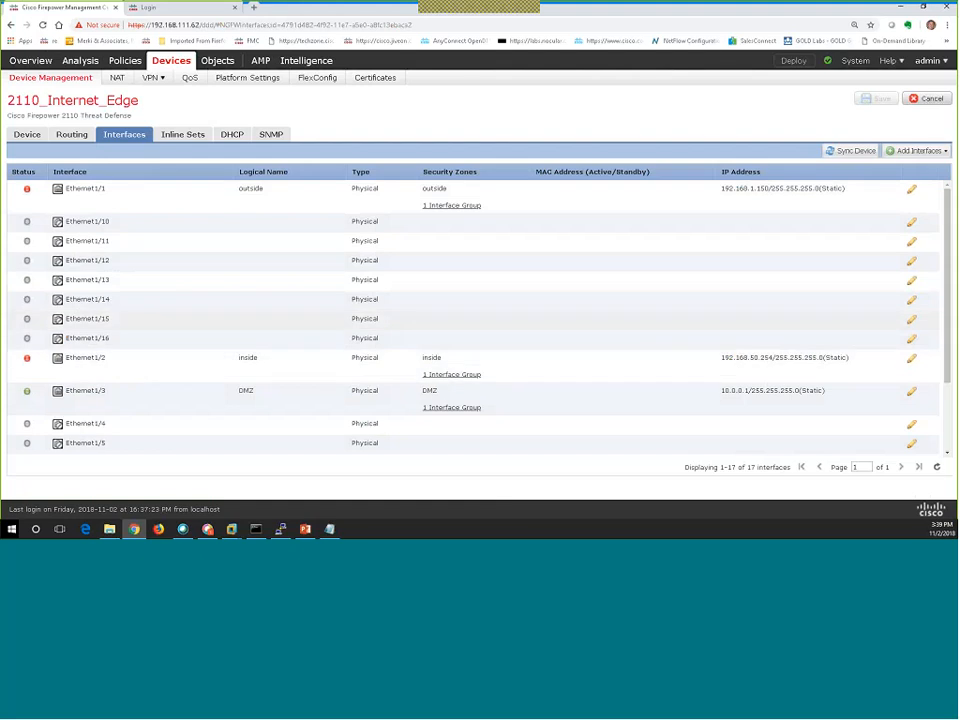
{"action": "left_click", "coordinate": [72, 135]}
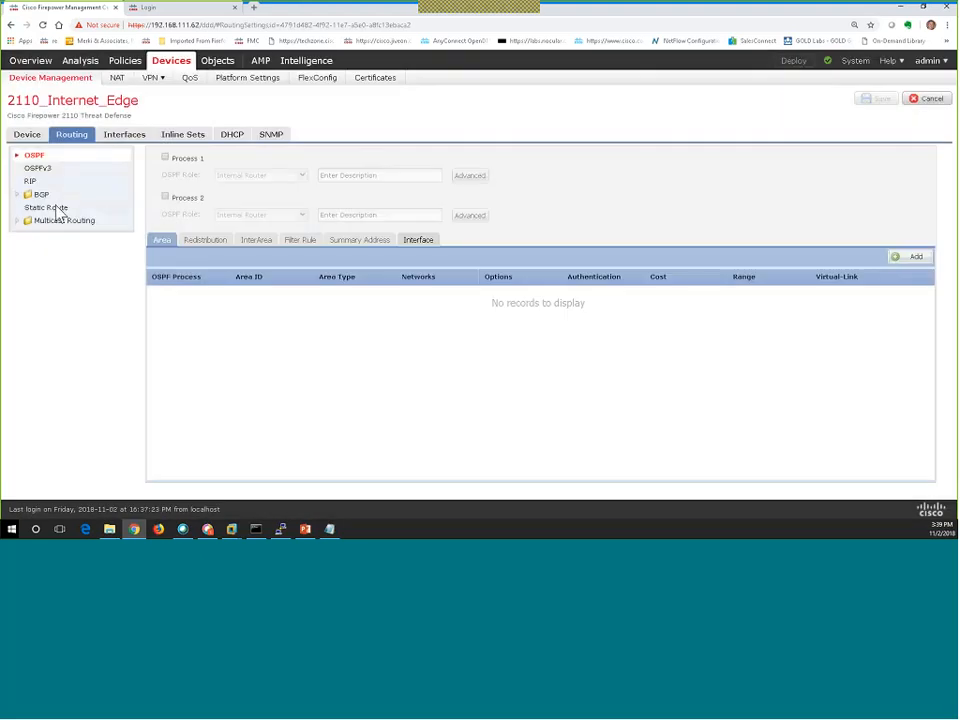
{"action": "left_click", "coordinate": [54, 209]}
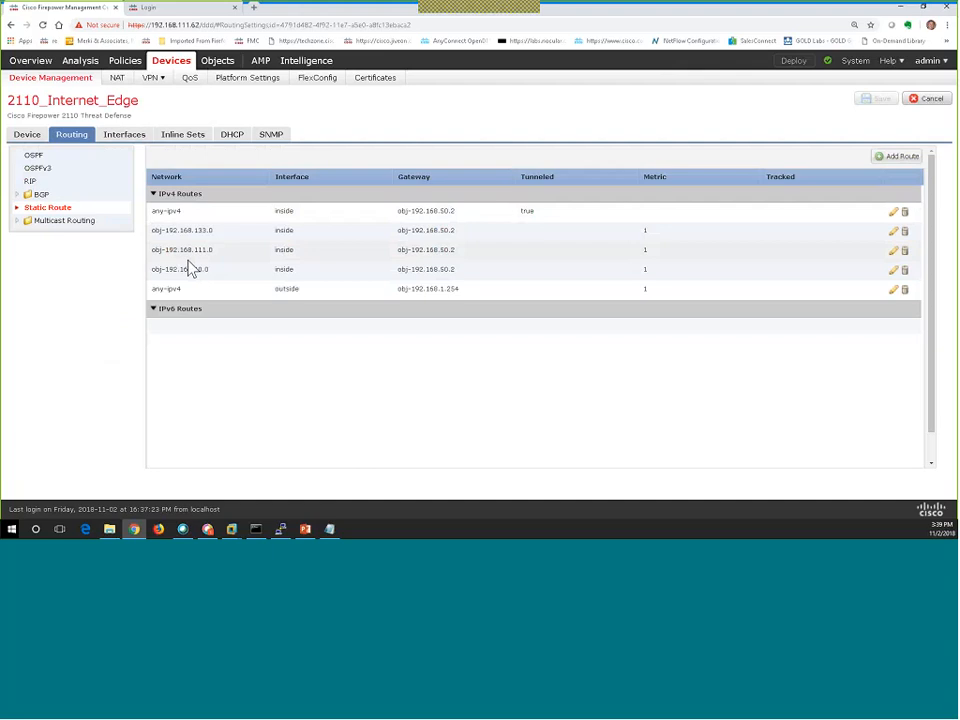
{"action": "left_click", "coordinate": [117, 80]}
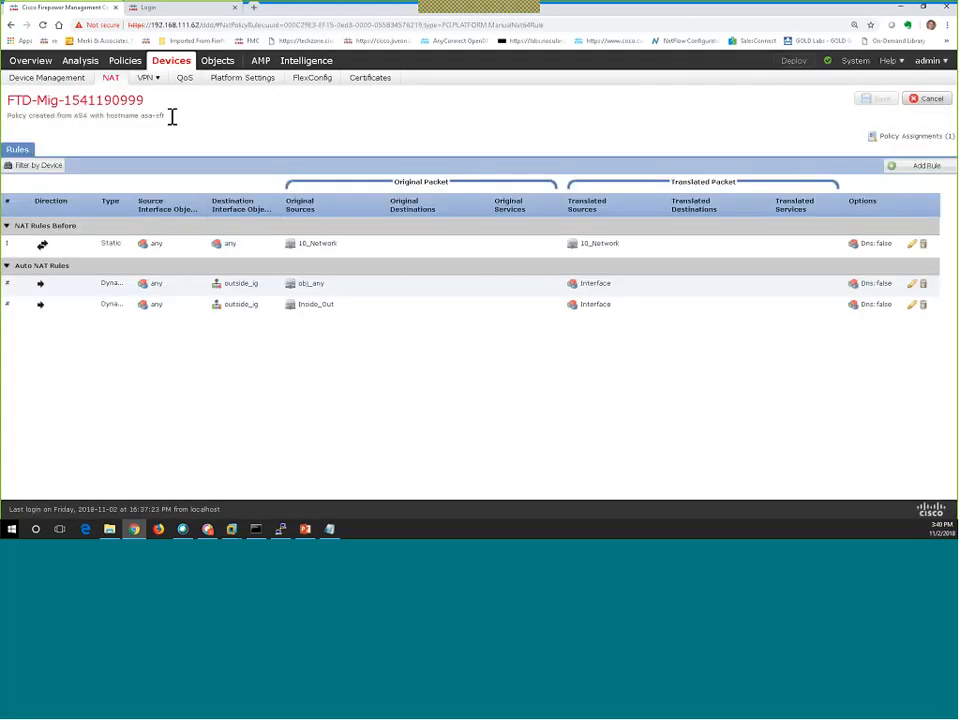
{"action": "double_click", "coordinate": [160, 114]}
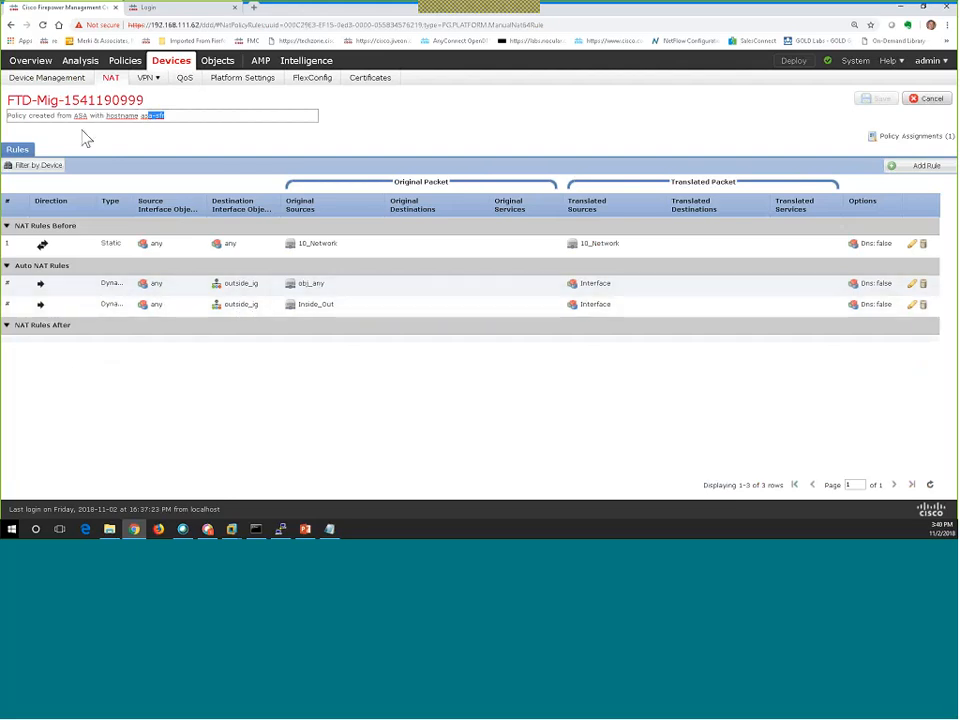
{"action": "left_click", "coordinate": [75, 100]}
{"action": "double_click", "coordinate": [75, 100]}
{"action": "triple_click", "coordinate": [75, 100]}
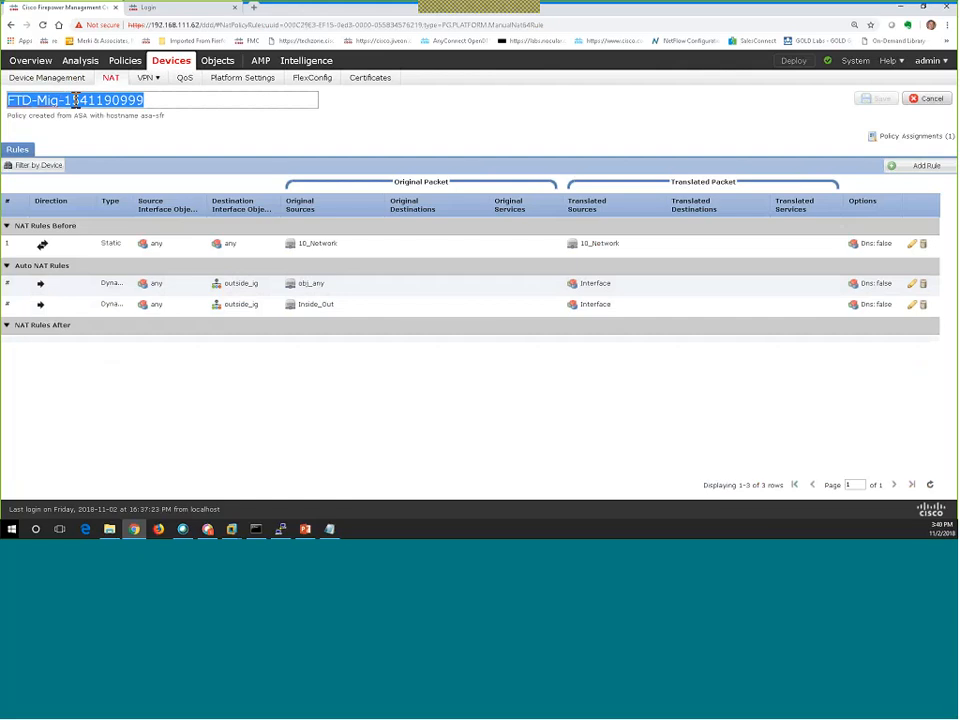
{"action": "type", "text": "2110"}
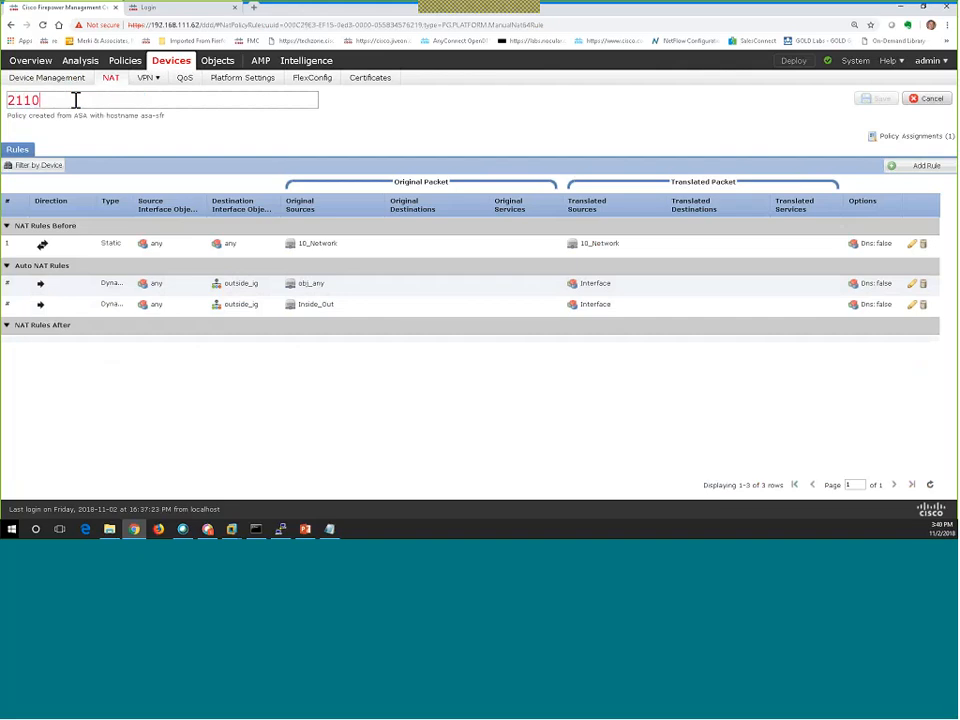
{"action": "type", "text": "_NAT"}
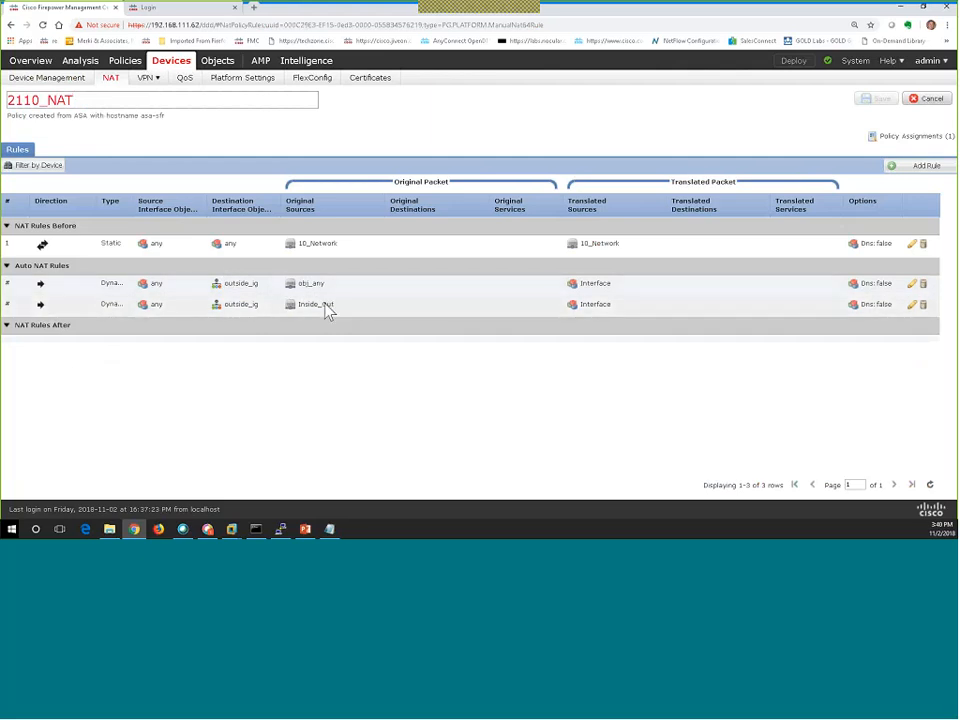
{"action": "left_click", "coordinate": [602, 148]}
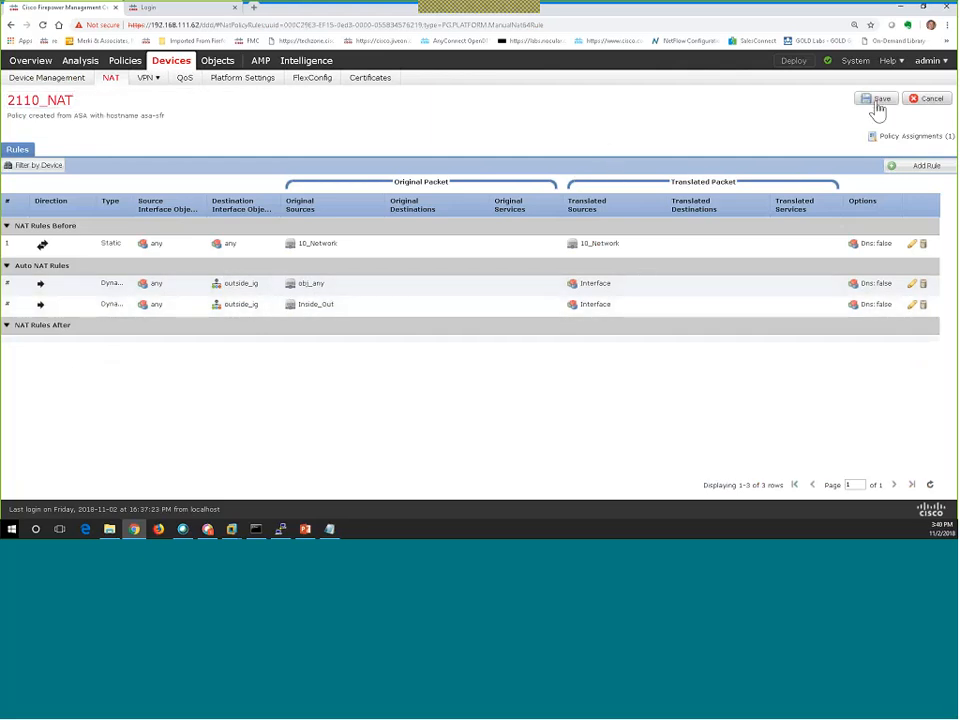
{"action": "left_click", "coordinate": [877, 104]}
Open Object Management and page to network objects 21–36.
{"action": "left_click", "coordinate": [222, 64]}
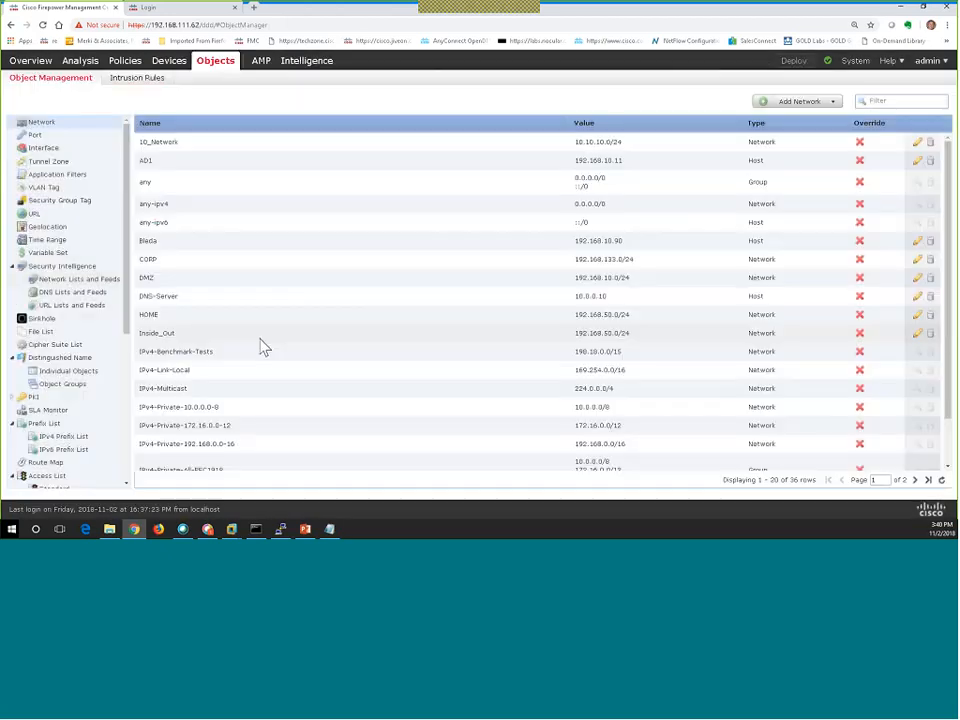
{"action": "scroll", "coordinate": [261, 347], "scroll_direction": "down", "scroll_amount": 1}
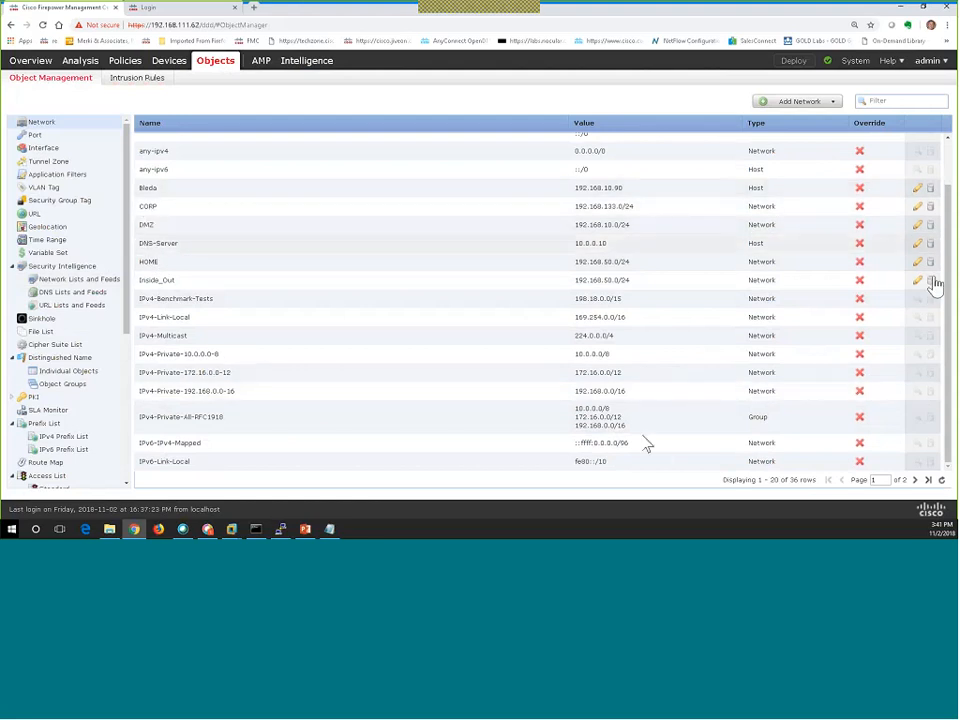
{"action": "left_click", "coordinate": [915, 482]}
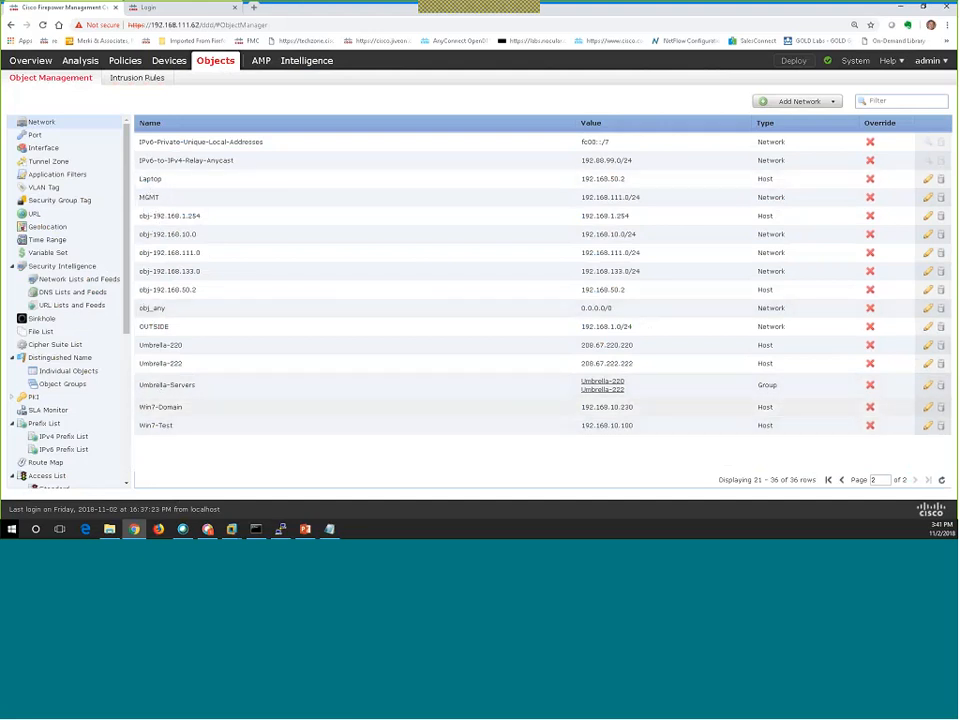
{"action": "mouse_move", "coordinate": [123, 66]}
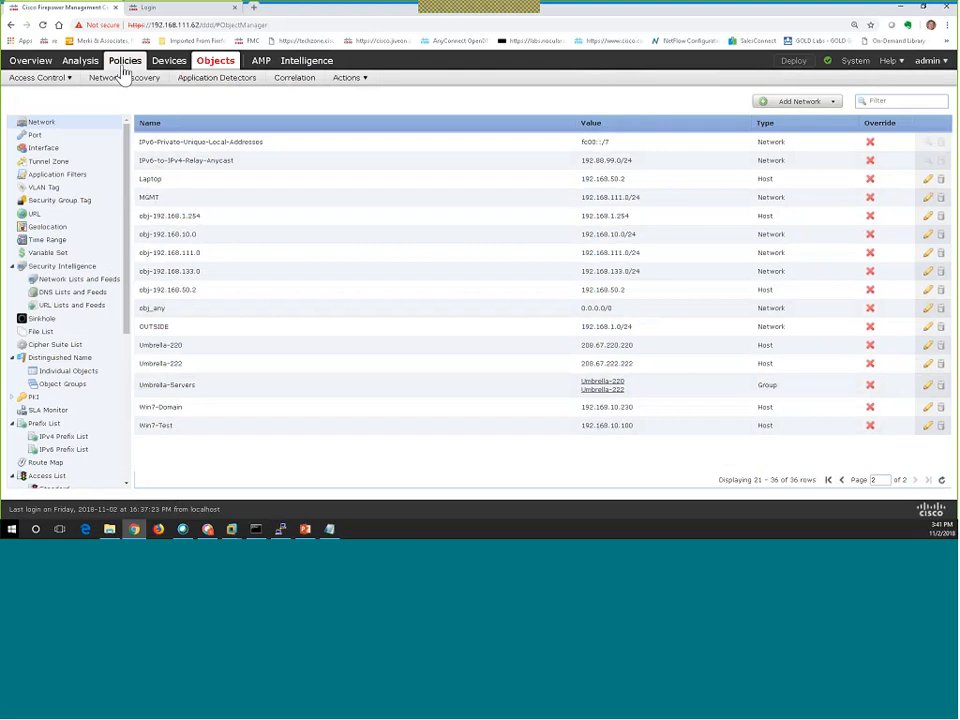
{"action": "left_click", "coordinate": [123, 70]}
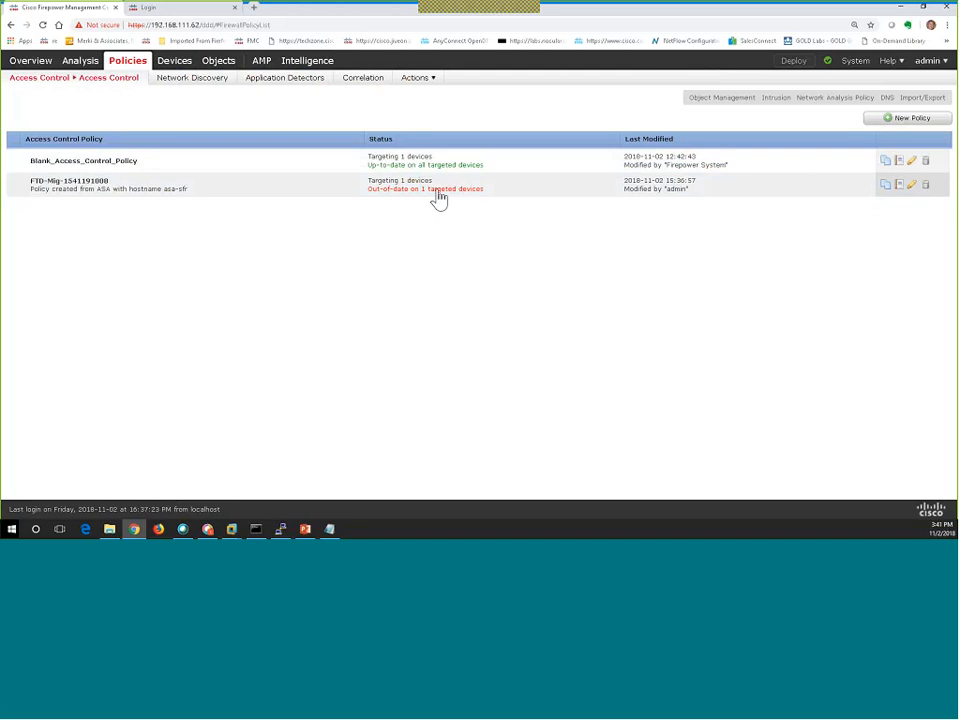
{"action": "left_click", "coordinate": [912, 188]}
{"action": "left_click", "coordinate": [911, 184]}
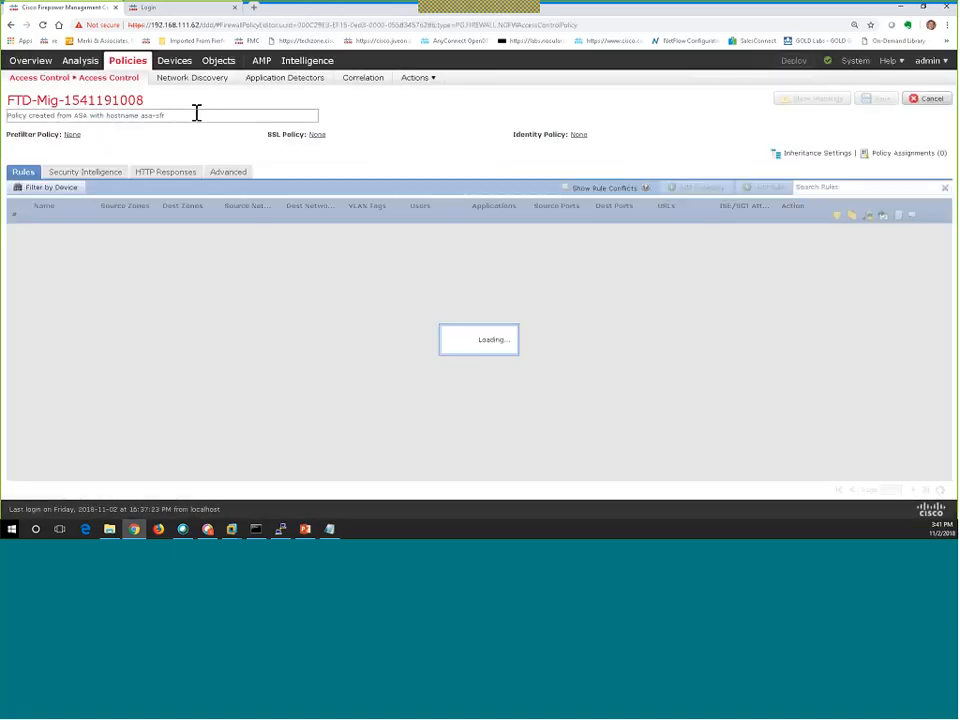
{"action": "left_click_drag", "start_coordinate": [177, 117], "coordinate": [9, 110]}
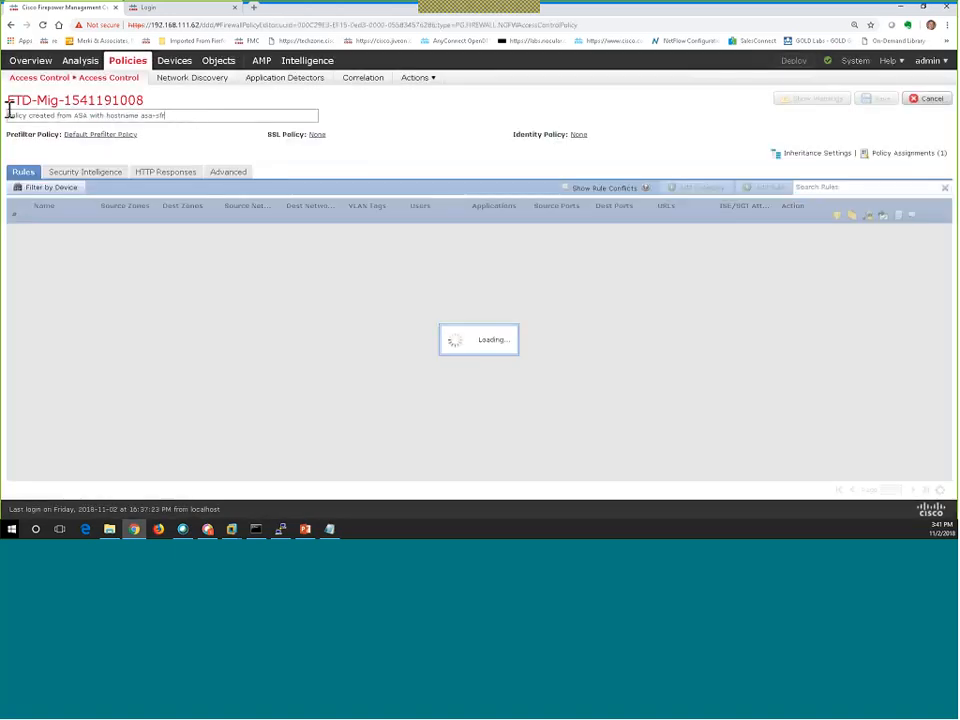
{"action": "left_click", "coordinate": [66, 102]}
{"action": "triple_click", "coordinate": [66, 102]}
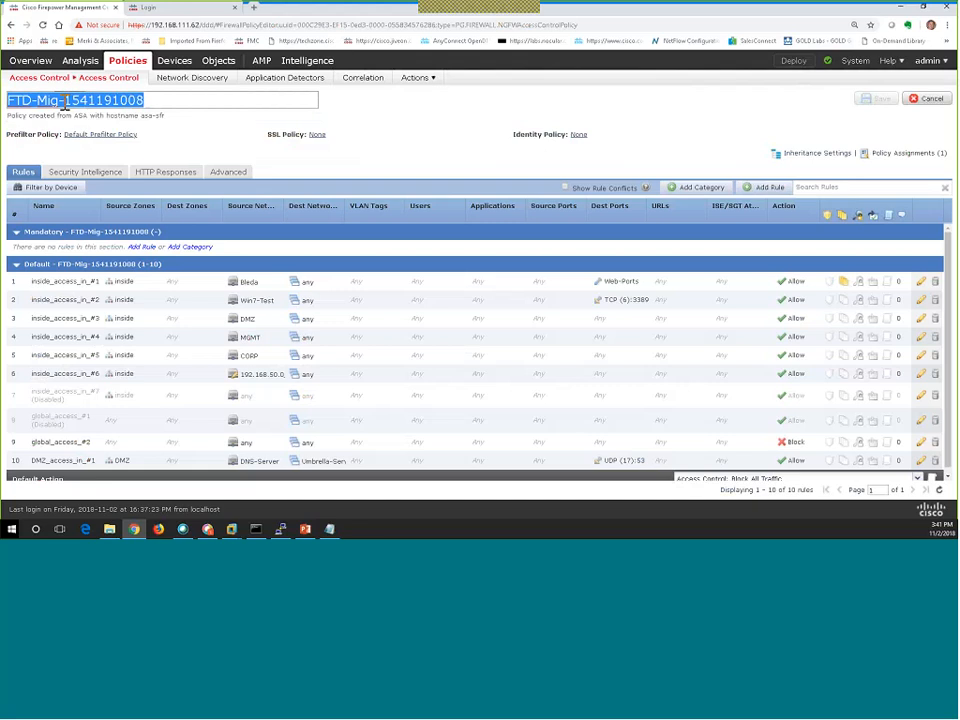
{"action": "key", "text": "BackSpace"}
{"action": "type", "text": "Inter"}
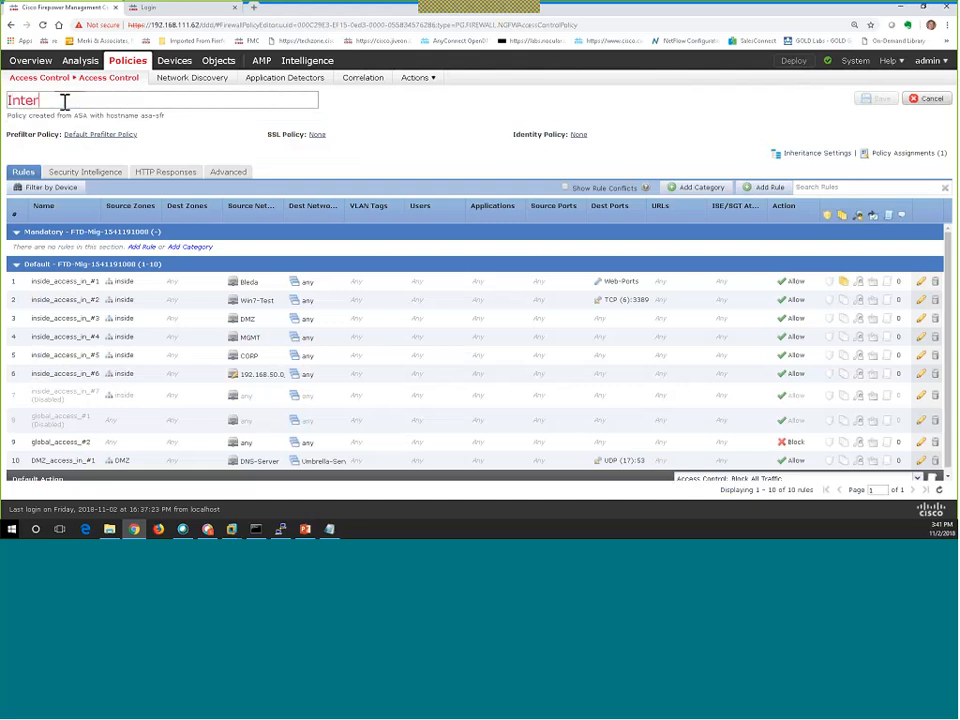
{"action": "type", "text": "net_ ACP"}
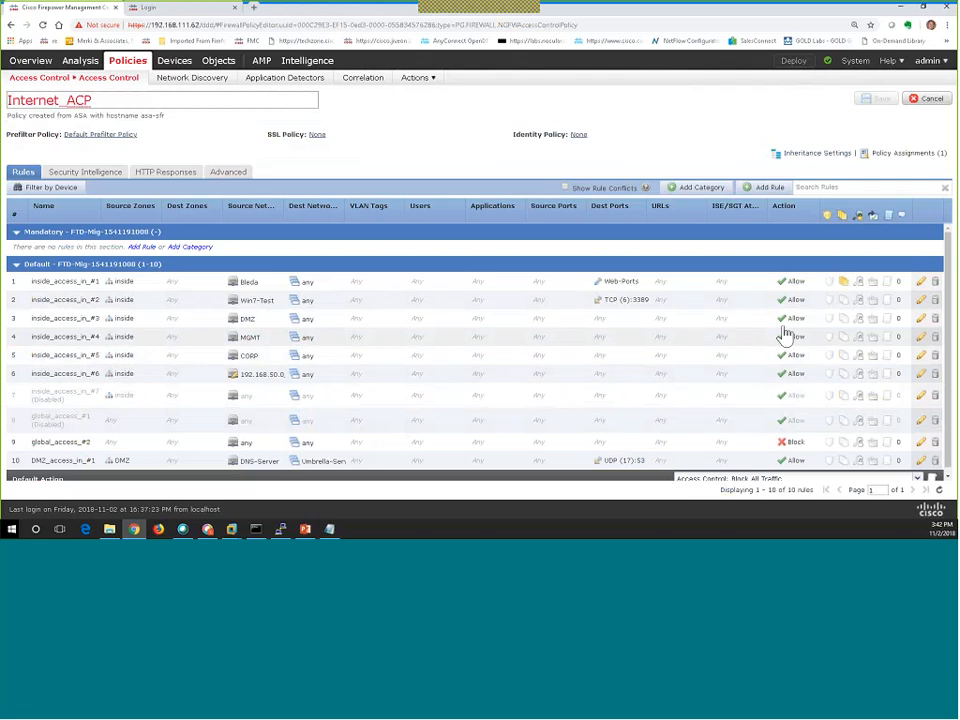
Set rule inside_access_in_#1's intrusion policy to FFPH_Intrusion_Policy_Block and save the rule.
{"action": "left_click", "coordinate": [843, 288]}
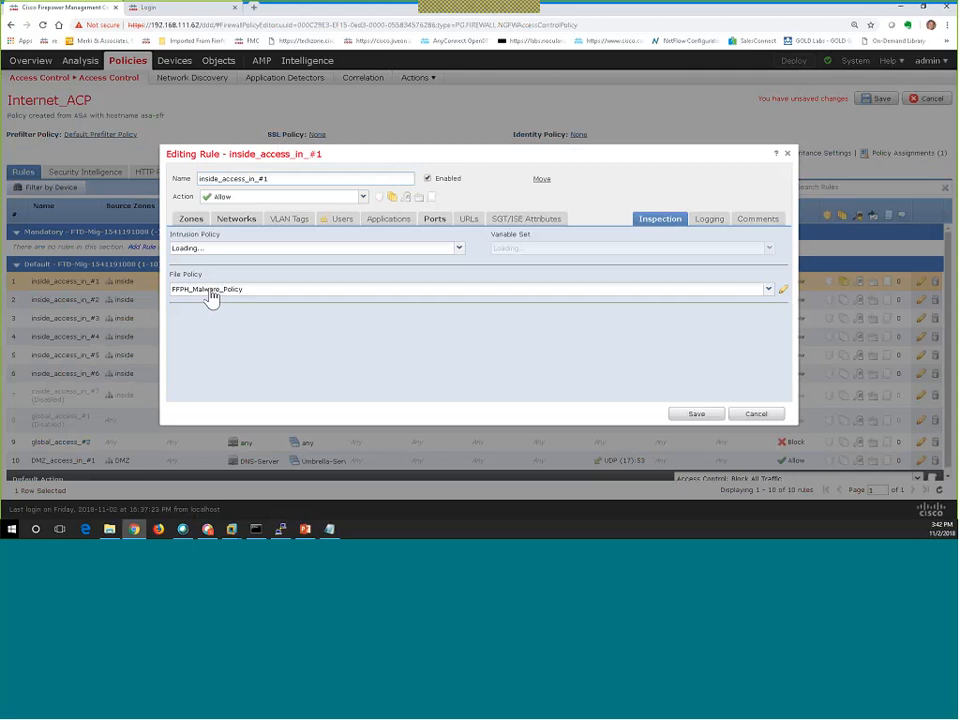
{"action": "left_click", "coordinate": [204, 249]}
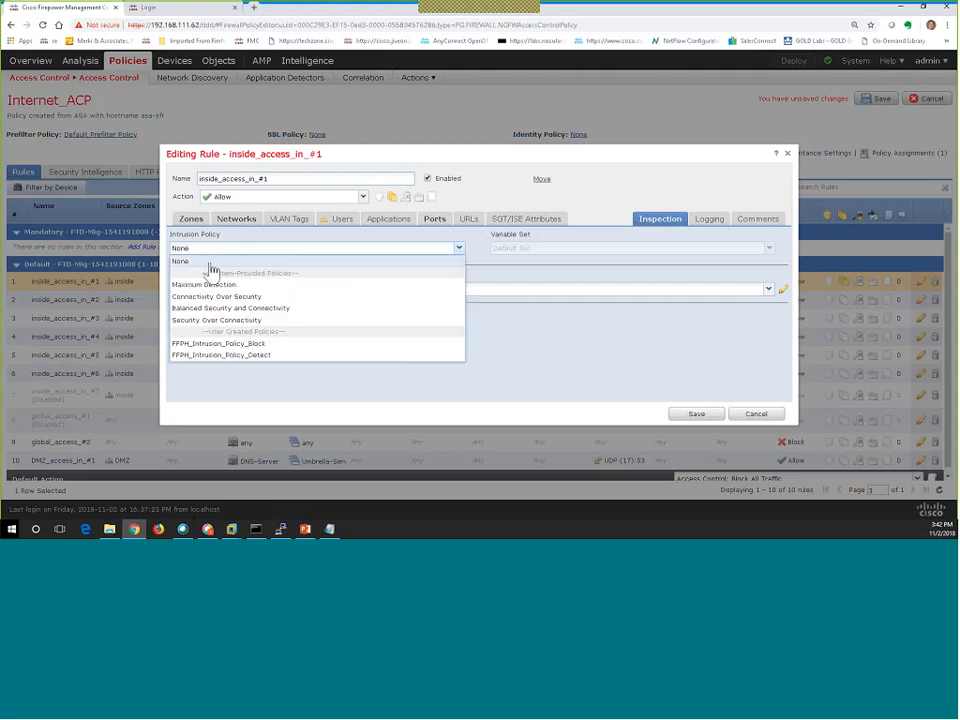
{"action": "left_click", "coordinate": [234, 344]}
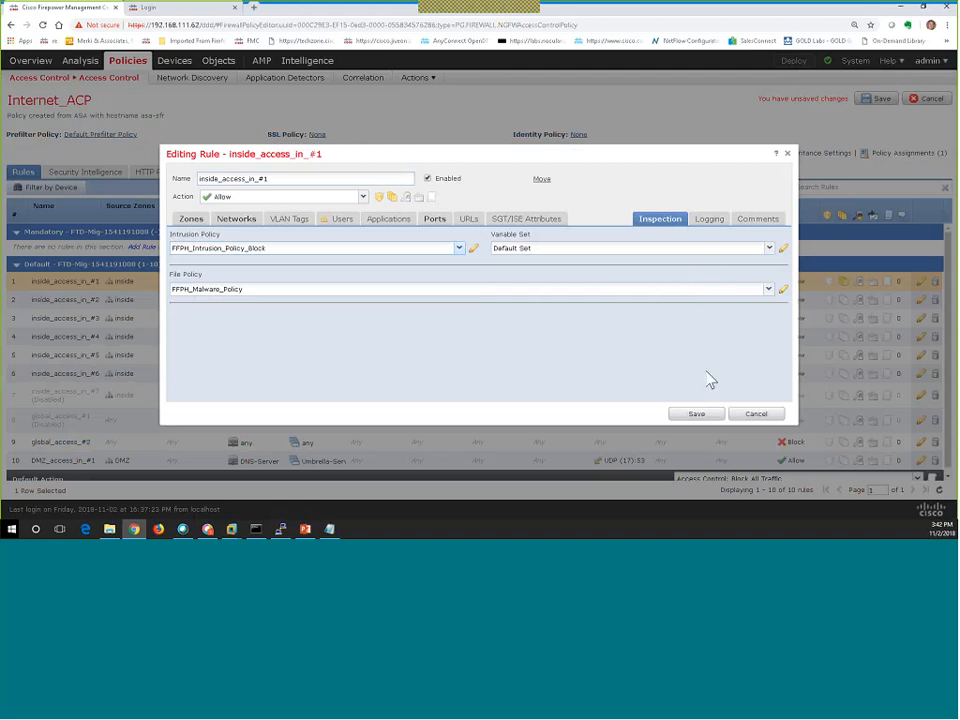
{"action": "left_click", "coordinate": [696, 415]}
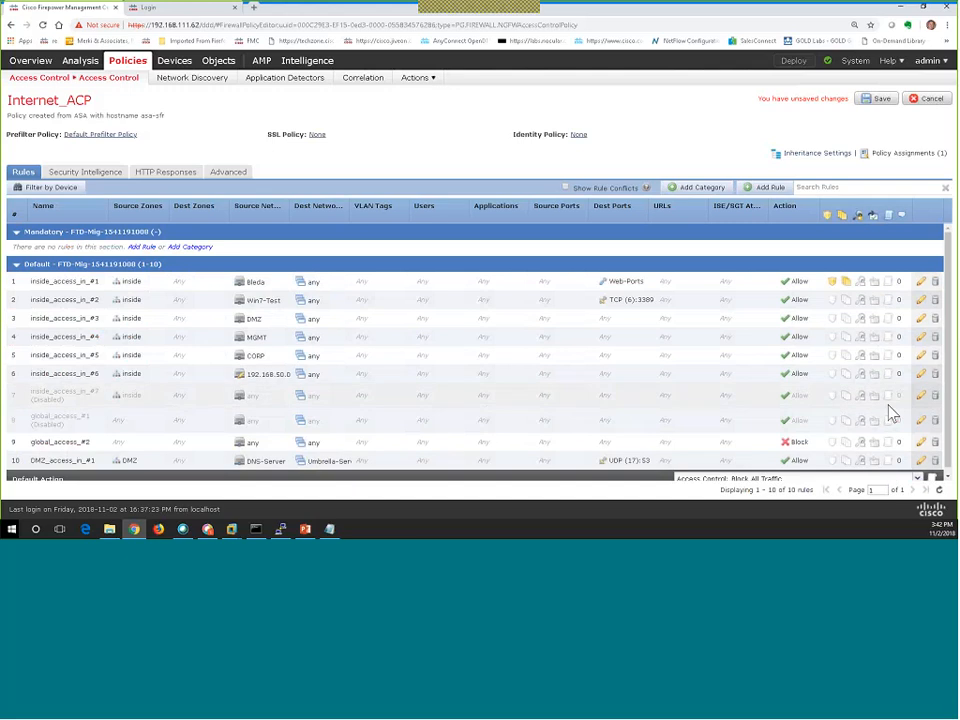
Enable Log at Beginning of Connection on rule inside_access_in_#1 and save the rule.
{"action": "scroll", "coordinate": [893, 413], "scroll_direction": "down", "scroll_amount": 1}
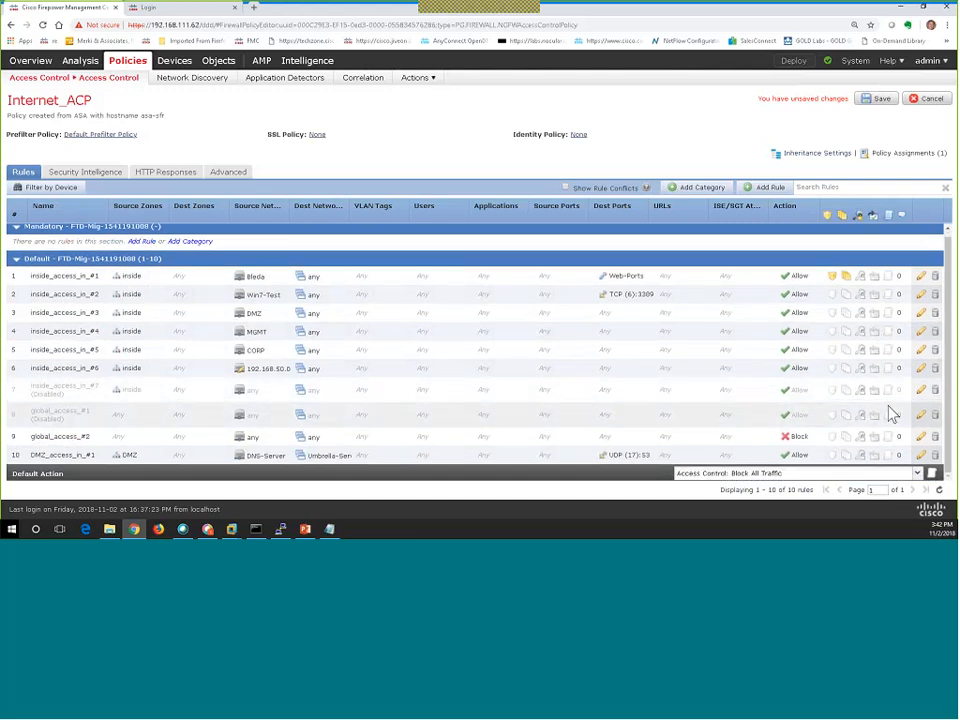
{"action": "left_click", "coordinate": [889, 281]}
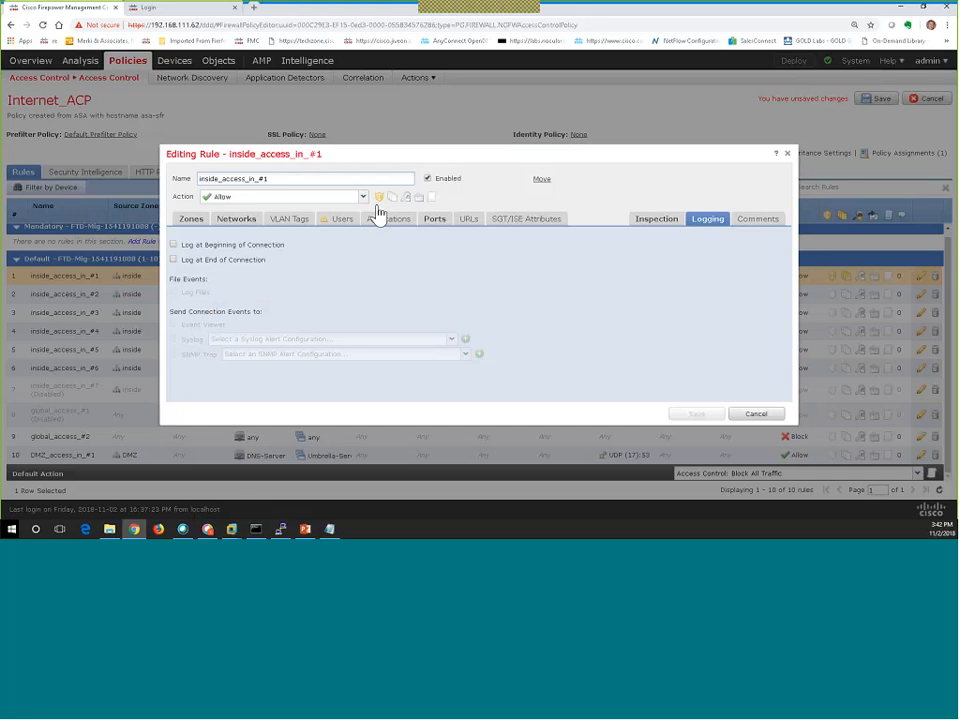
{"action": "left_click", "coordinate": [186, 245]}
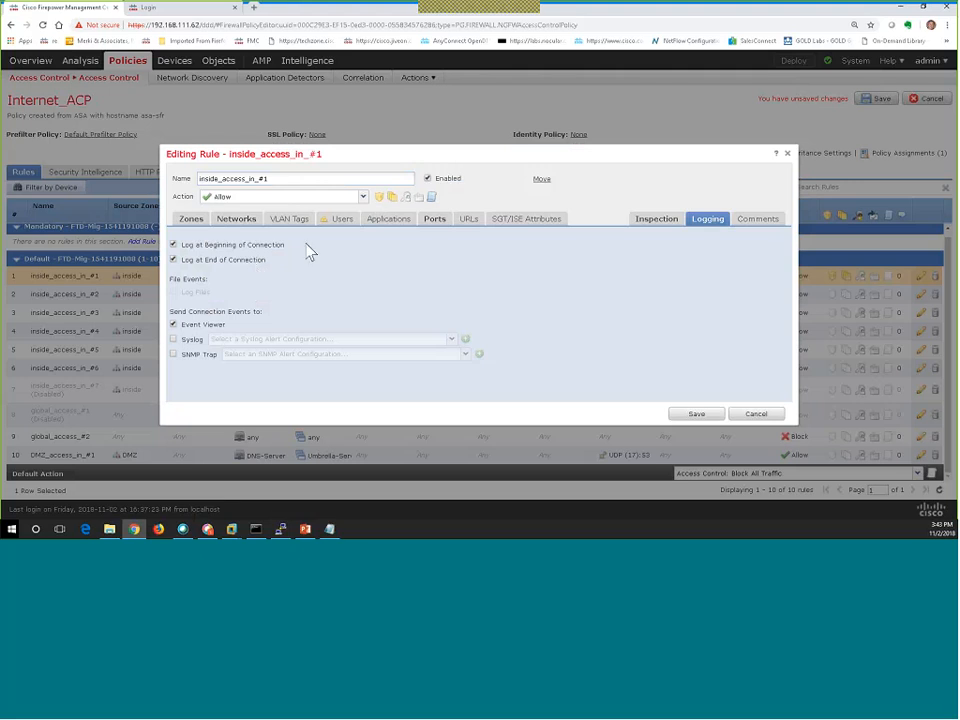
{"action": "left_click", "coordinate": [696, 416]}
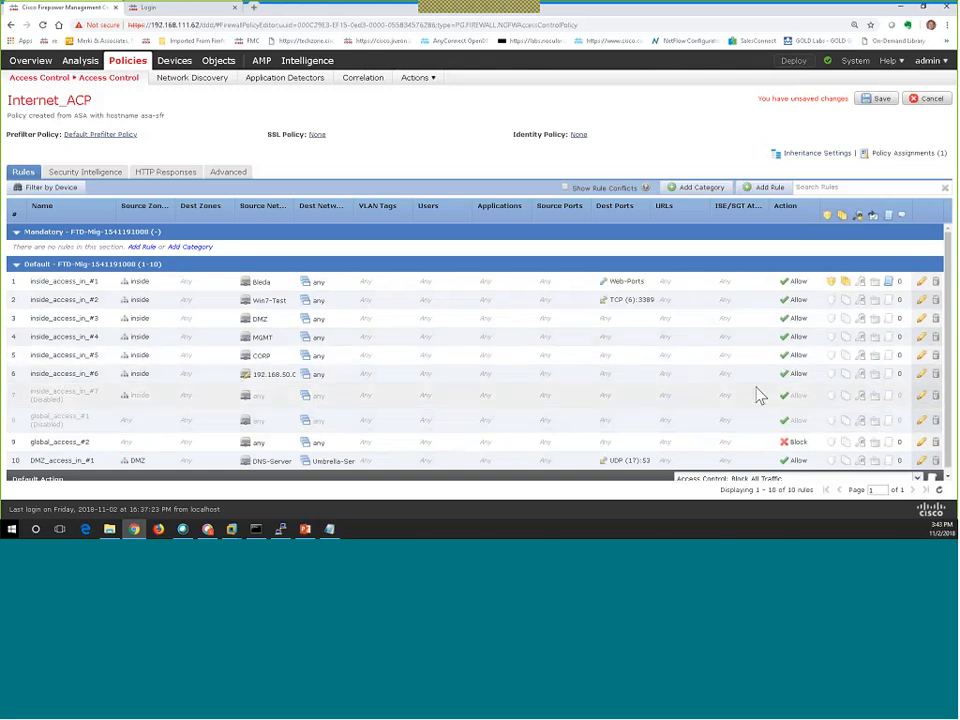
{"action": "left_click", "coordinate": [919, 362]}
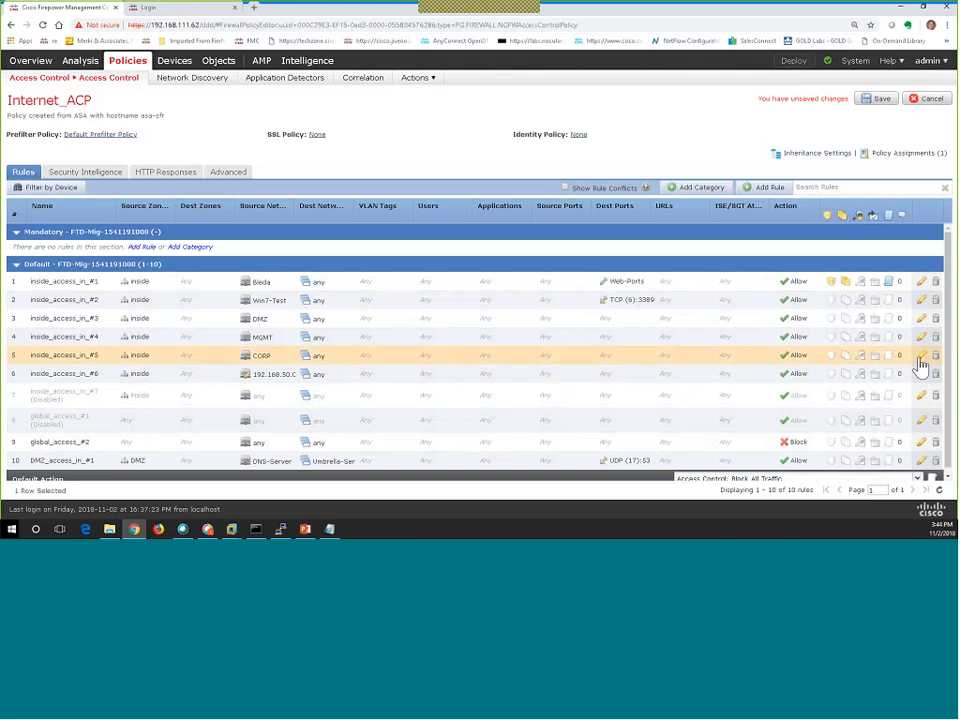
{"action": "left_click", "coordinate": [919, 363]}
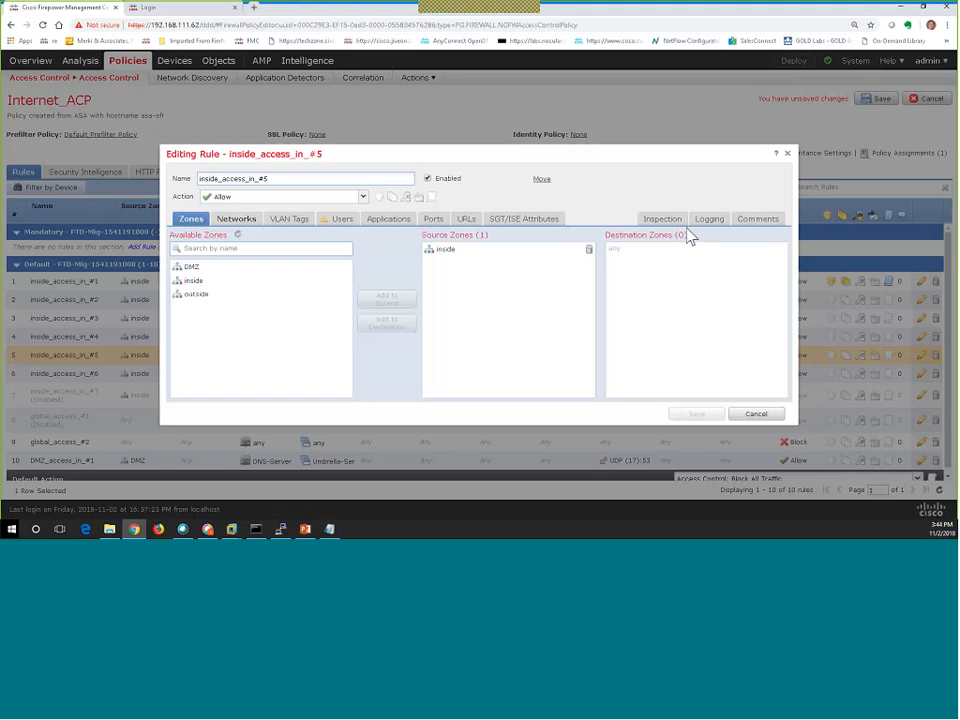
{"action": "left_click", "coordinate": [335, 225]}
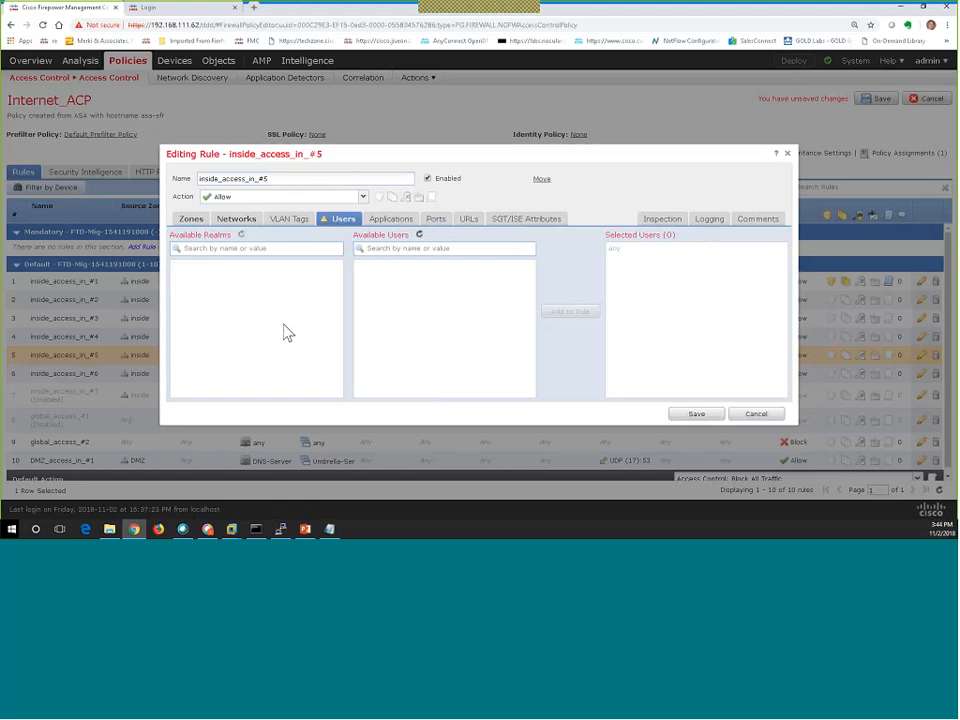
{"action": "left_click", "coordinate": [766, 416]}
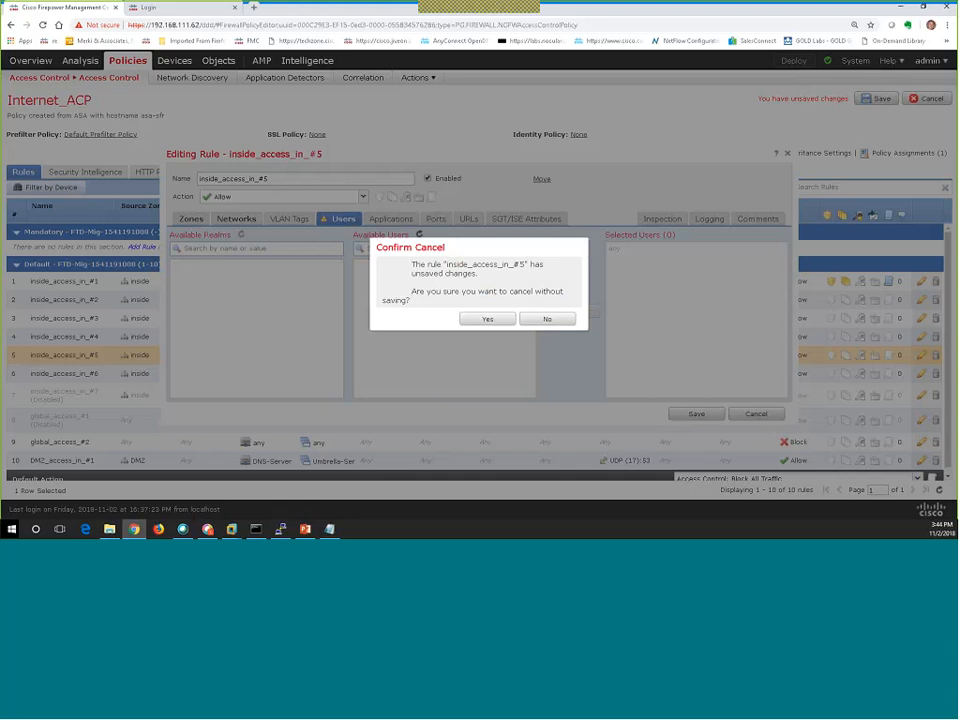
{"action": "left_click", "coordinate": [487, 318]}
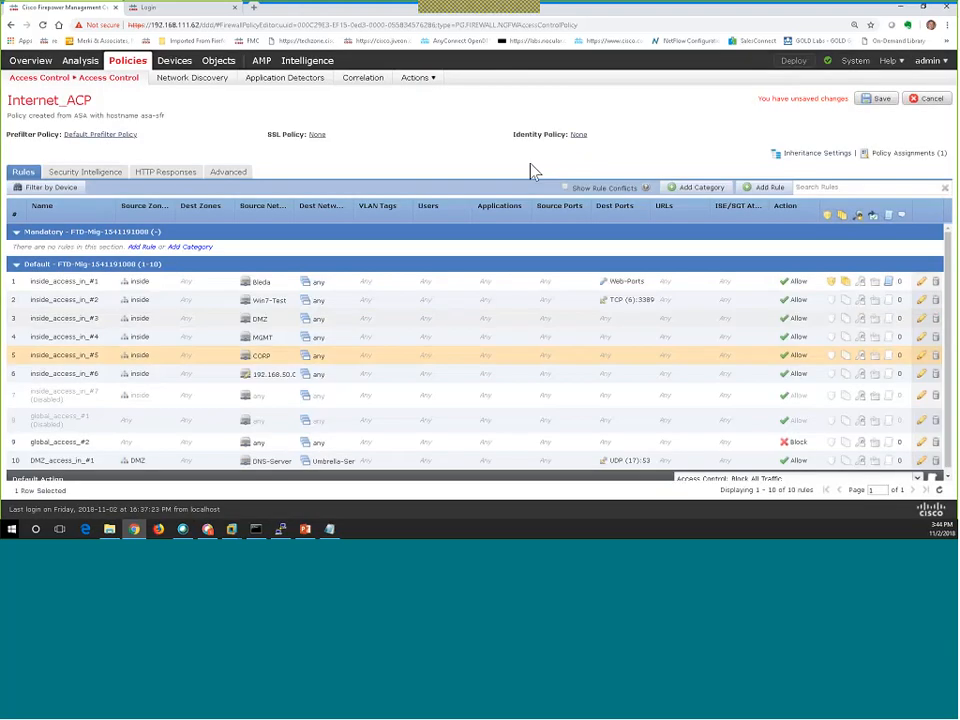
Assign FFPH_Identity as Internet_ACP's identity policy, then open rule inside_access_in_#5 for editing.
{"action": "left_click", "coordinate": [579, 135]}
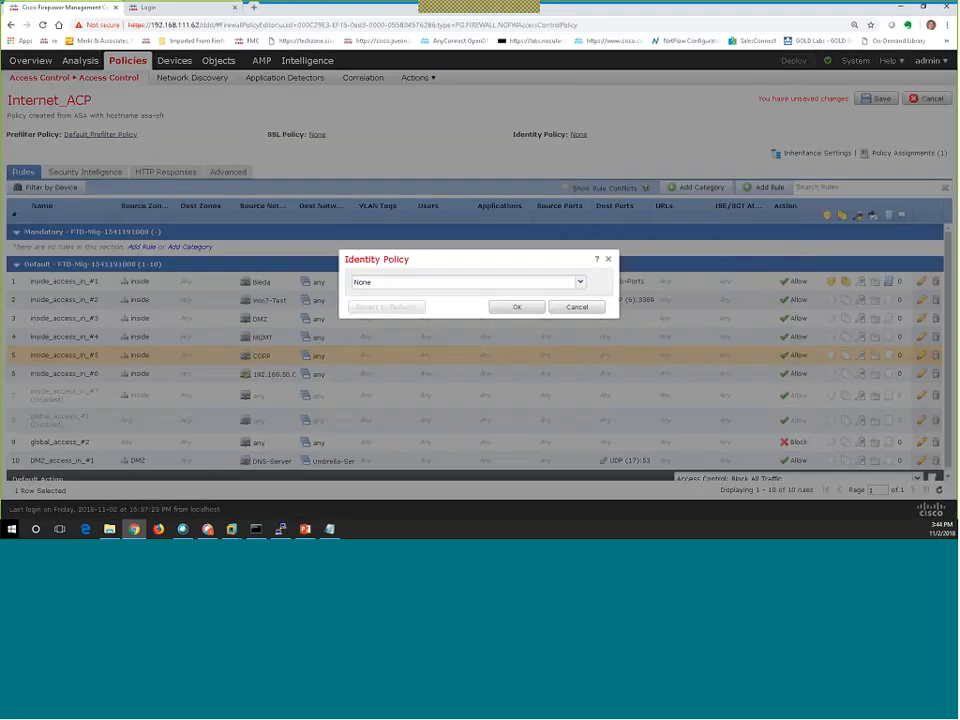
{"action": "left_click", "coordinate": [468, 282]}
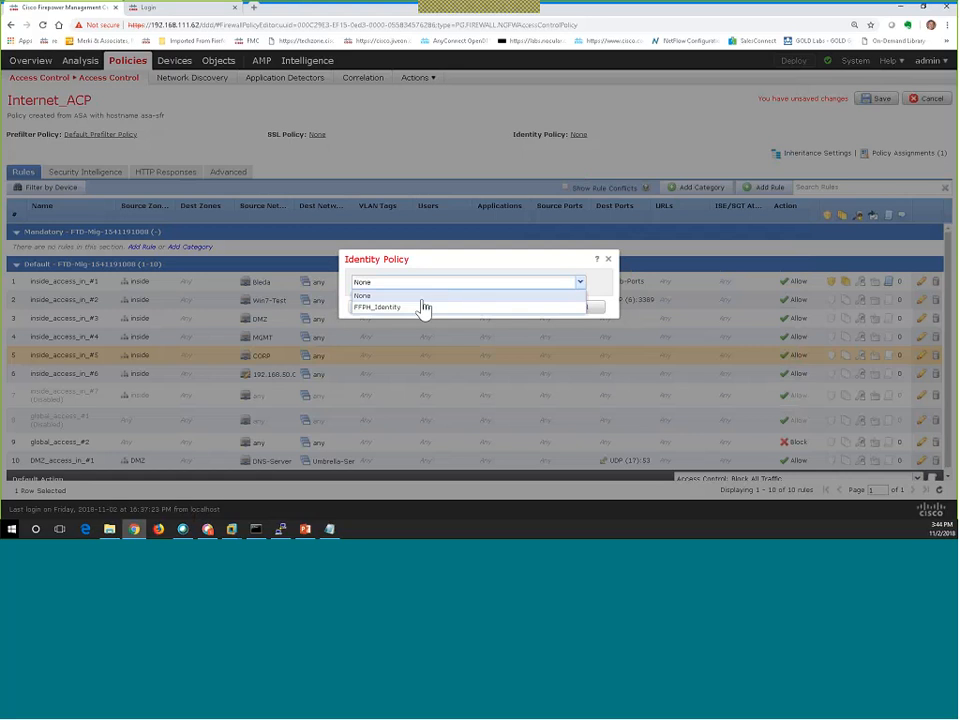
{"action": "left_click", "coordinate": [415, 307]}
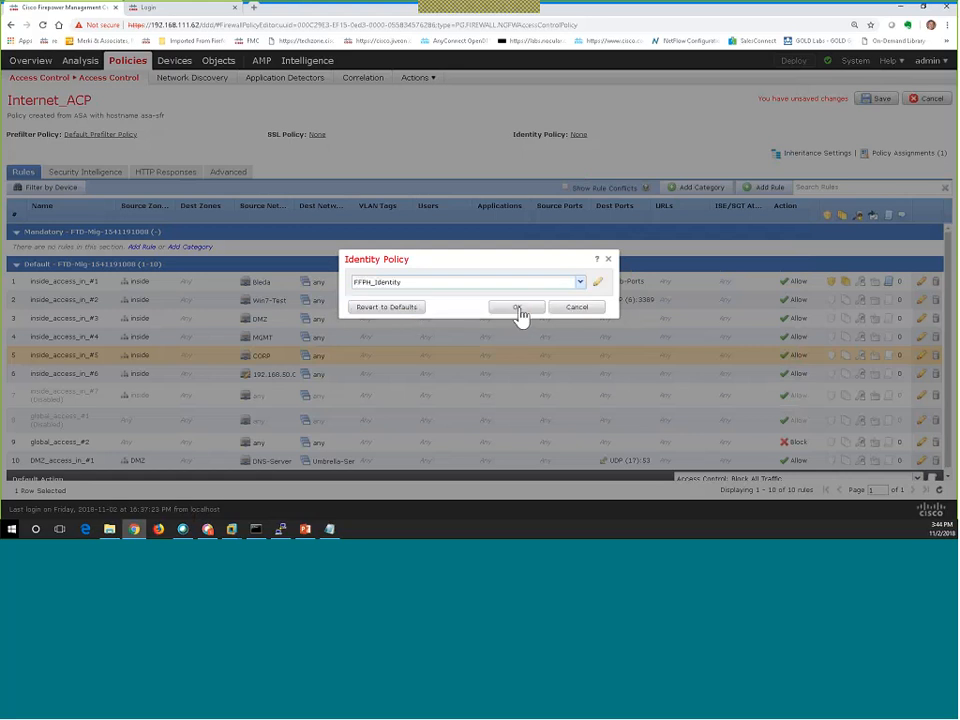
{"action": "left_click", "coordinate": [517, 311]}
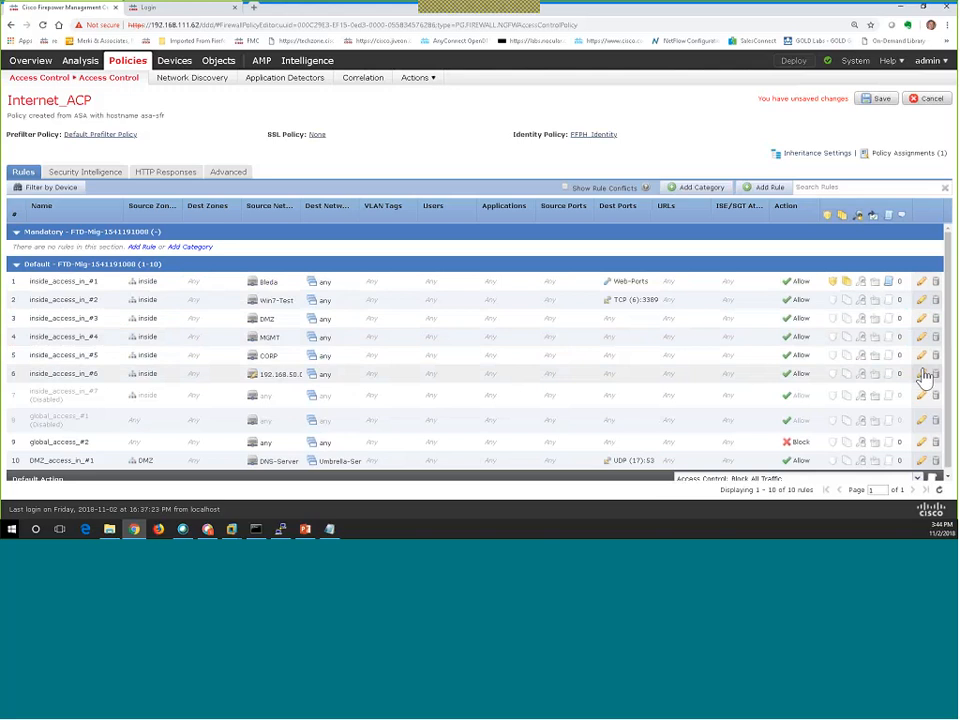
{"action": "left_click", "coordinate": [919, 360]}
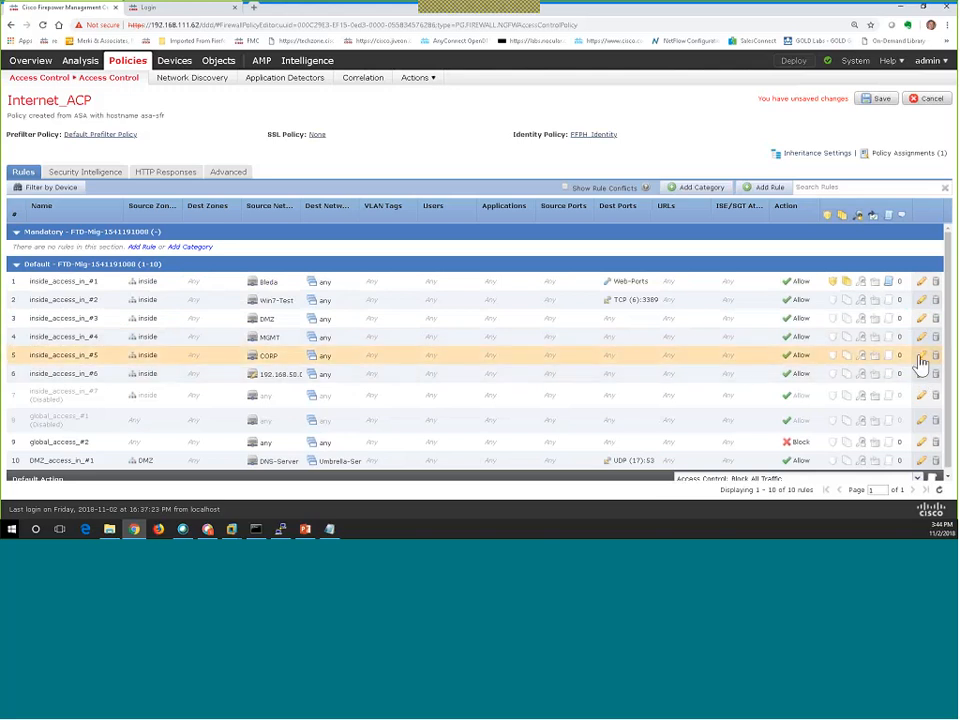
{"action": "left_click", "coordinate": [921, 357]}
Add the FFPH_Realm group secteam to rule inside_access_in_#5's users.
{"action": "left_click", "coordinate": [333, 218]}
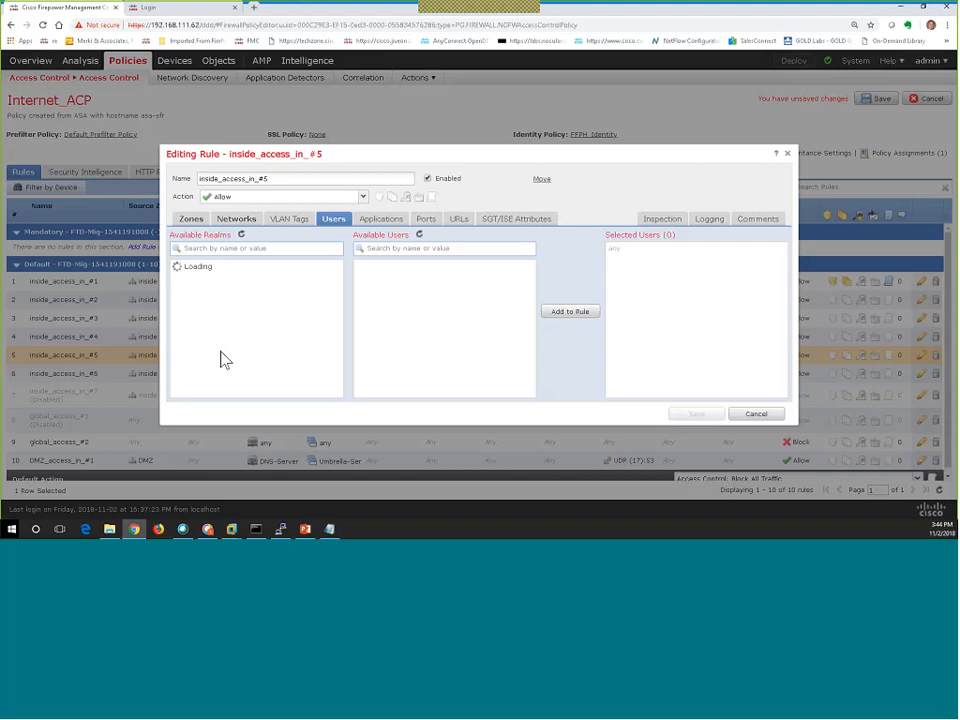
{"action": "left_click", "coordinate": [191, 281]}
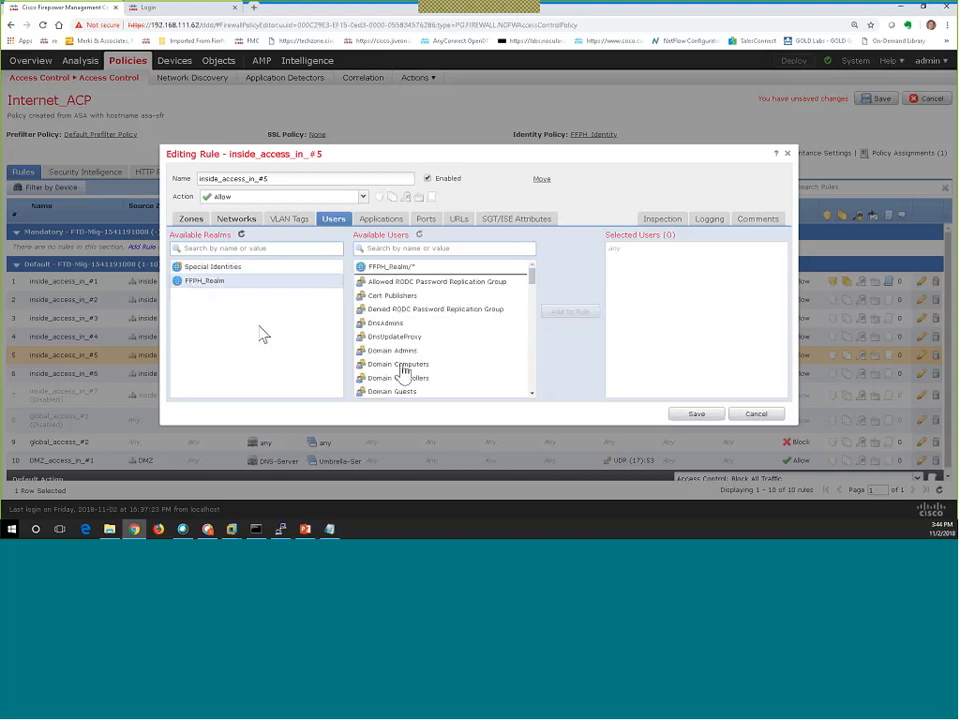
{"action": "scroll", "coordinate": [388, 319], "scroll_direction": "down", "scroll_amount": 10}
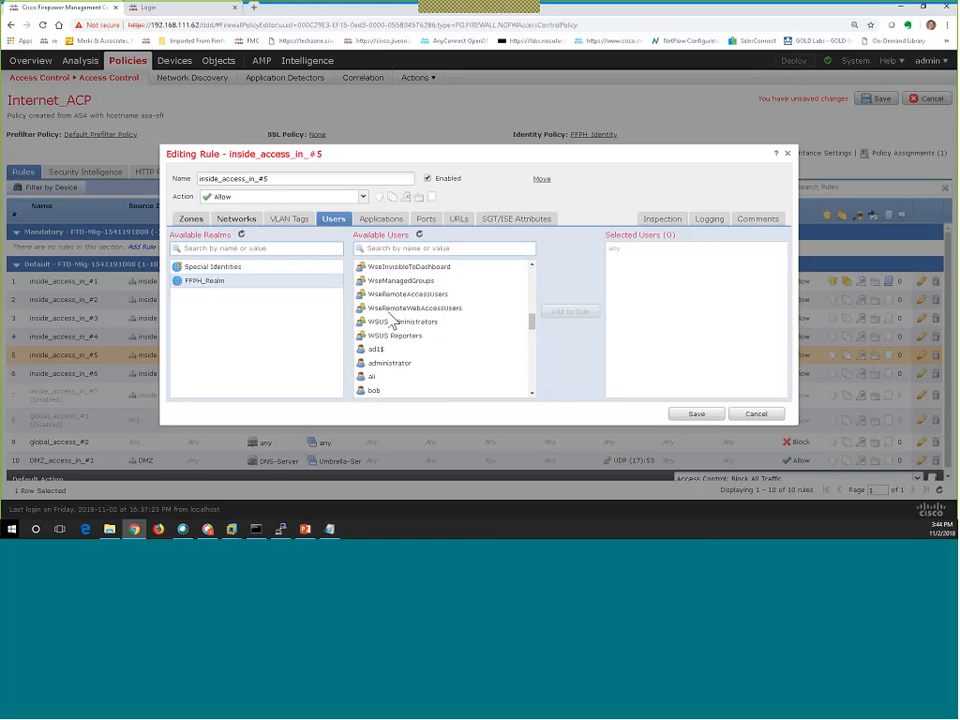
{"action": "scroll", "coordinate": [393, 320], "scroll_direction": "down", "scroll_amount": 2}
{"action": "scroll", "coordinate": [393, 320], "scroll_direction": "down", "scroll_amount": 2}
{"action": "scroll", "coordinate": [393, 321], "scroll_direction": "up", "scroll_amount": 2}
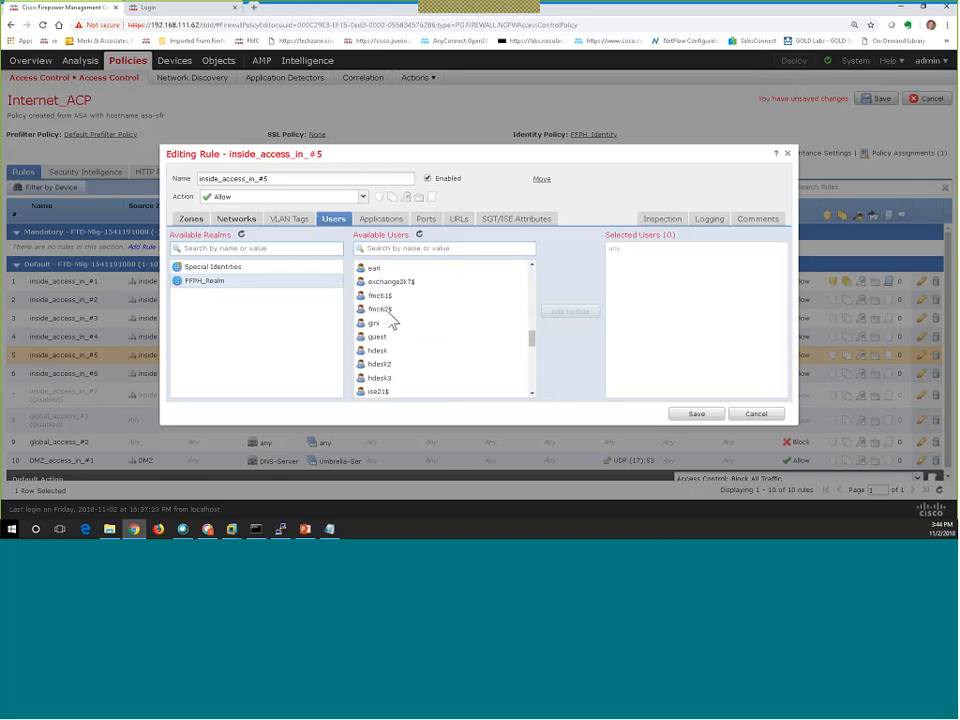
{"action": "scroll", "coordinate": [393, 321], "scroll_direction": "up", "scroll_amount": 12}
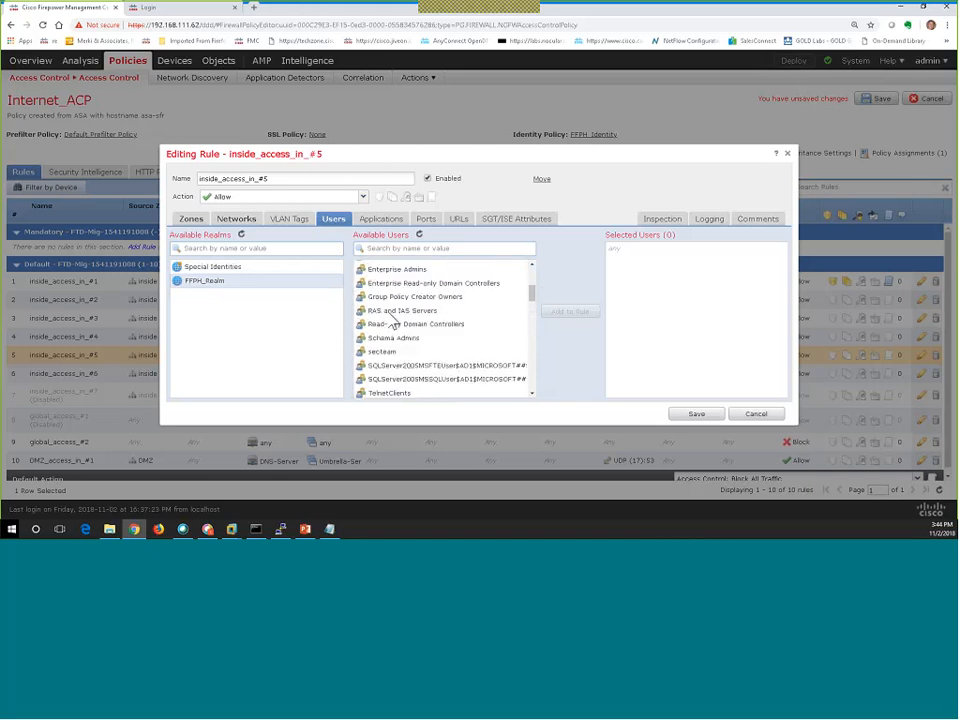
{"action": "scroll", "coordinate": [393, 321], "scroll_direction": "up", "scroll_amount": 1}
{"action": "scroll", "coordinate": [393, 320], "scroll_direction": "down", "scroll_amount": 4}
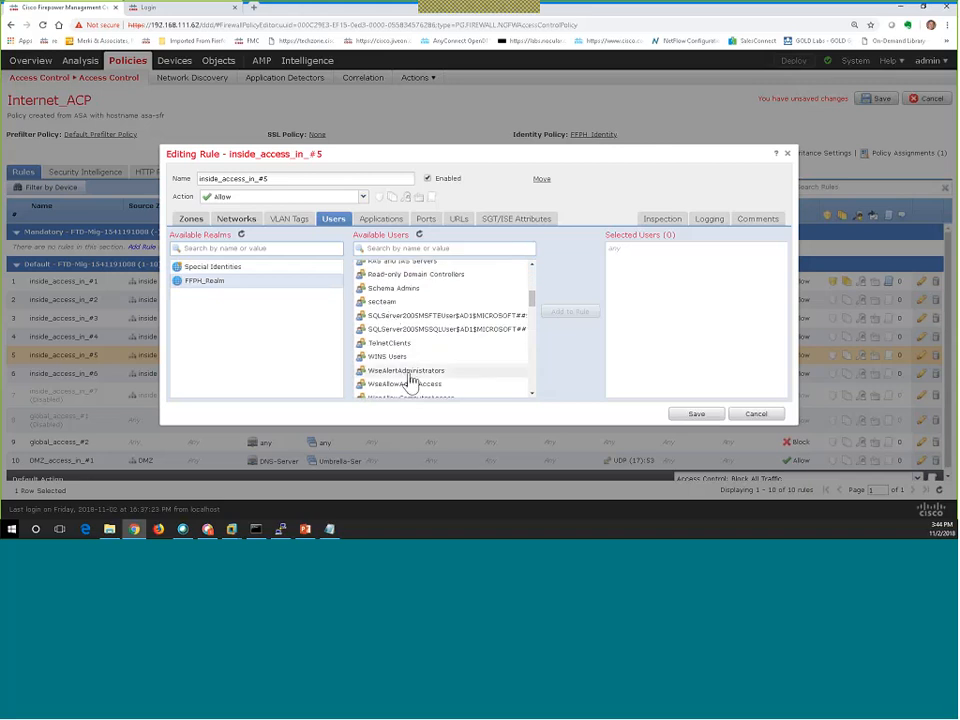
{"action": "left_click", "coordinate": [376, 302]}
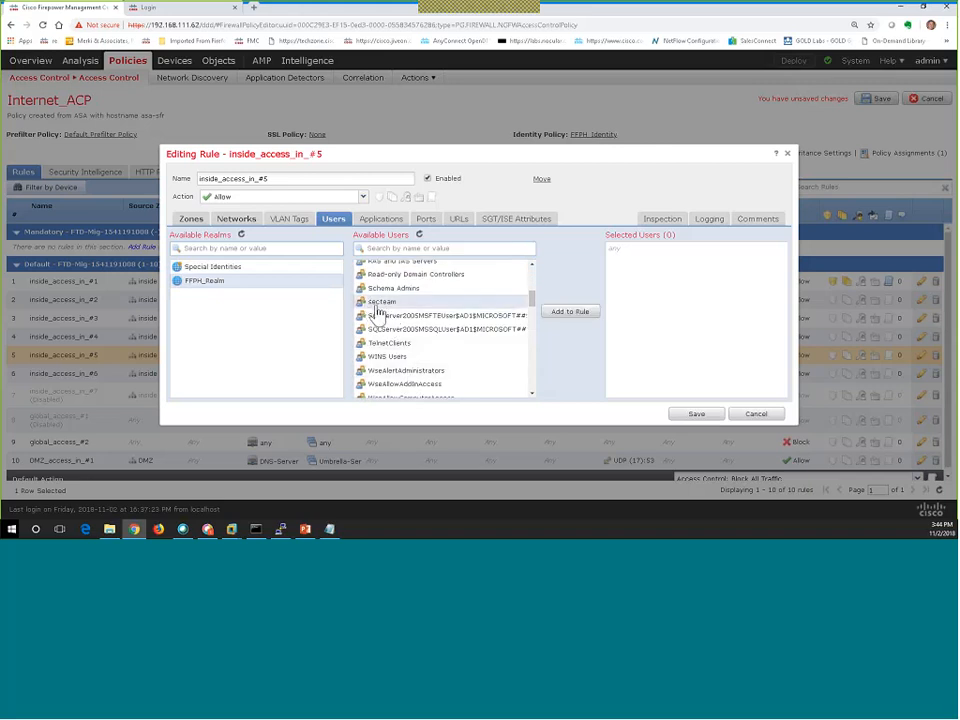
{"action": "left_click", "coordinate": [570, 311]}
Search the available users for 'help', then clear the search text.
{"action": "scroll", "coordinate": [426, 321], "scroll_direction": "down", "scroll_amount": 2}
{"action": "scroll", "coordinate": [426, 321], "scroll_direction": "up", "scroll_amount": 5}
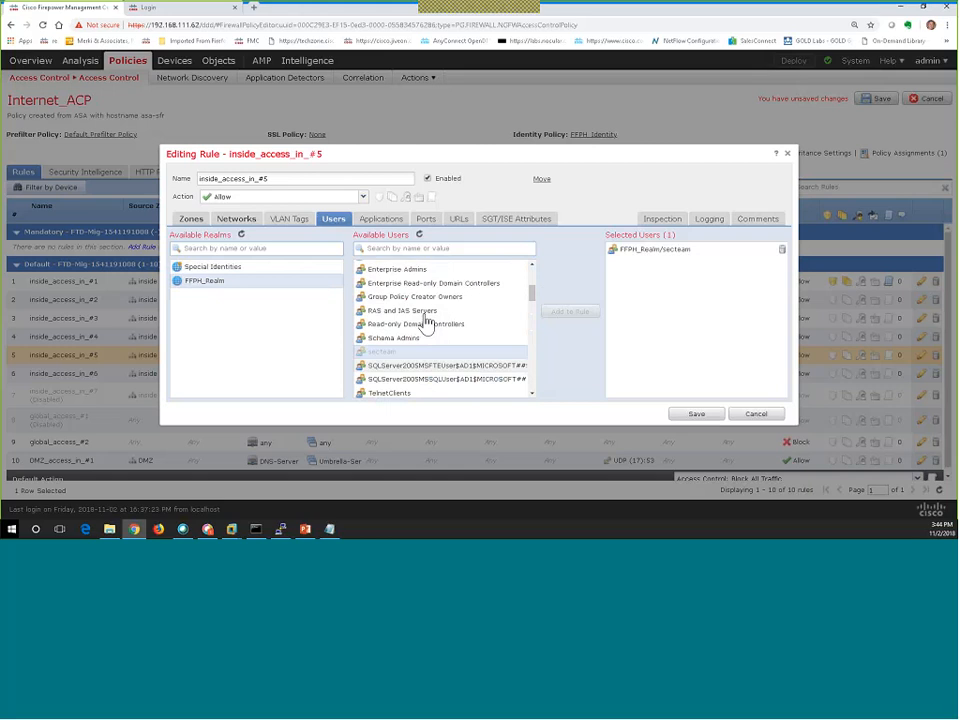
{"action": "scroll", "coordinate": [432, 340], "scroll_direction": "up", "scroll_amount": 3}
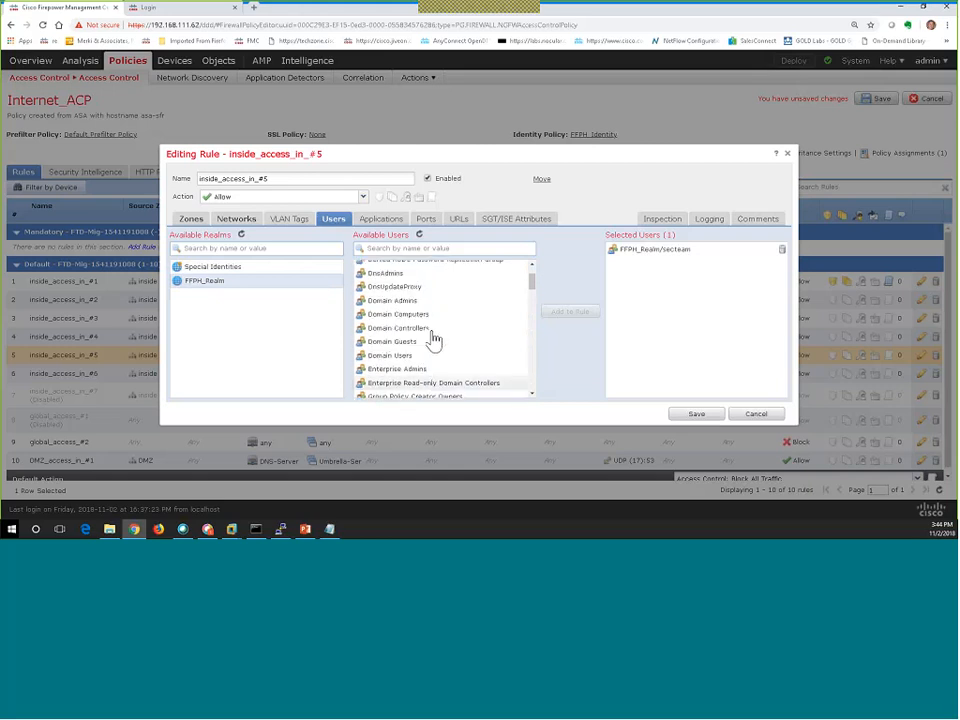
{"action": "left_click", "coordinate": [379, 249]}
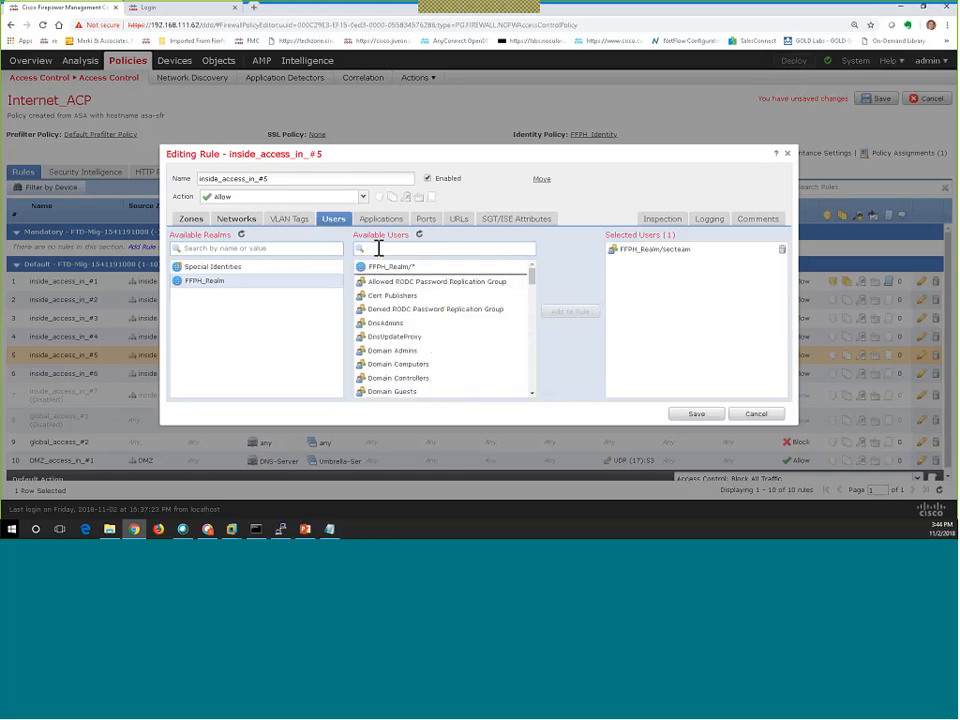
{"action": "type", "text": "help"}
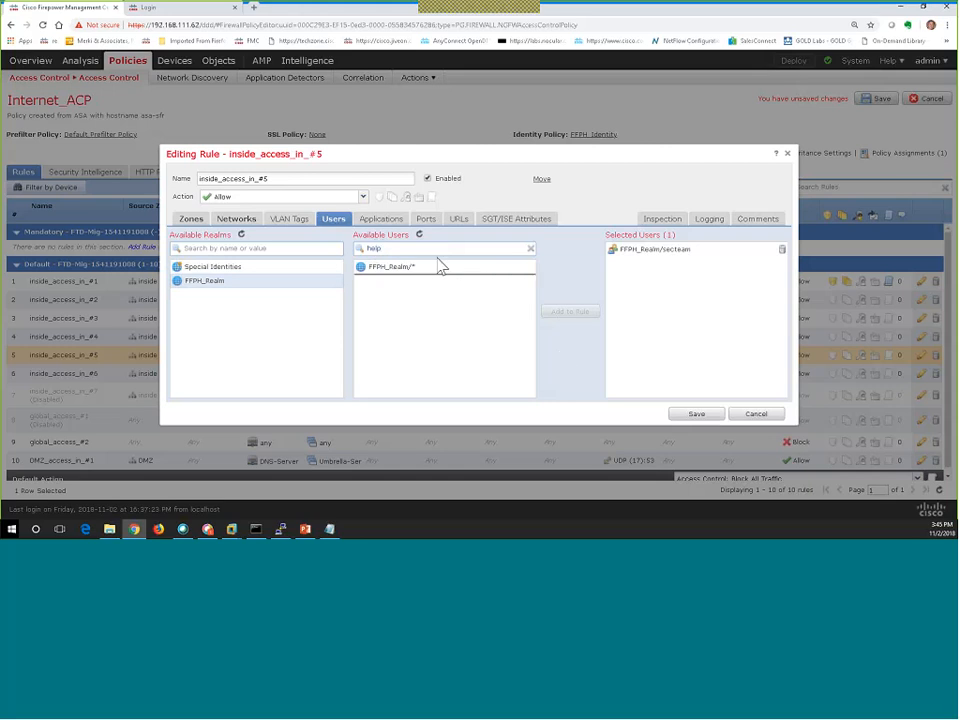
{"action": "key", "text": "BackSpace"}
{"action": "key", "text": "BackSpace"}
{"action": "key", "text": "BackSpace"}
{"action": "key", "text": "BackSpace"}
Save rule inside_access_in_#5, set FFPH_Pre_Filter_Policy as Internet_ACP's prefilter, and open it for editing.
{"action": "left_click", "coordinate": [684, 416]}
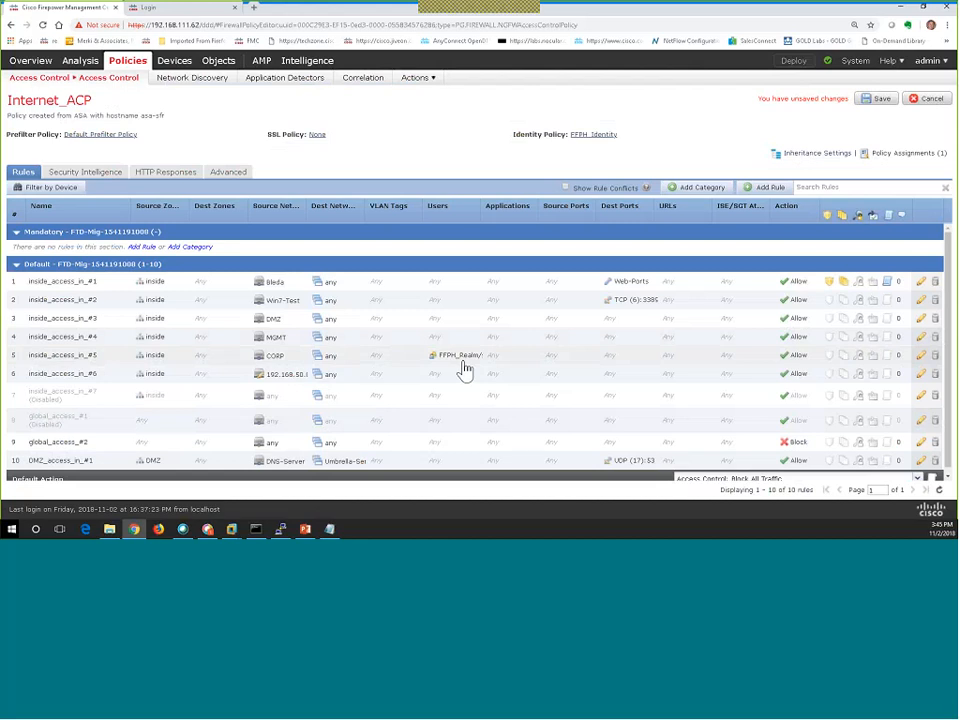
{"action": "left_click", "coordinate": [128, 140]}
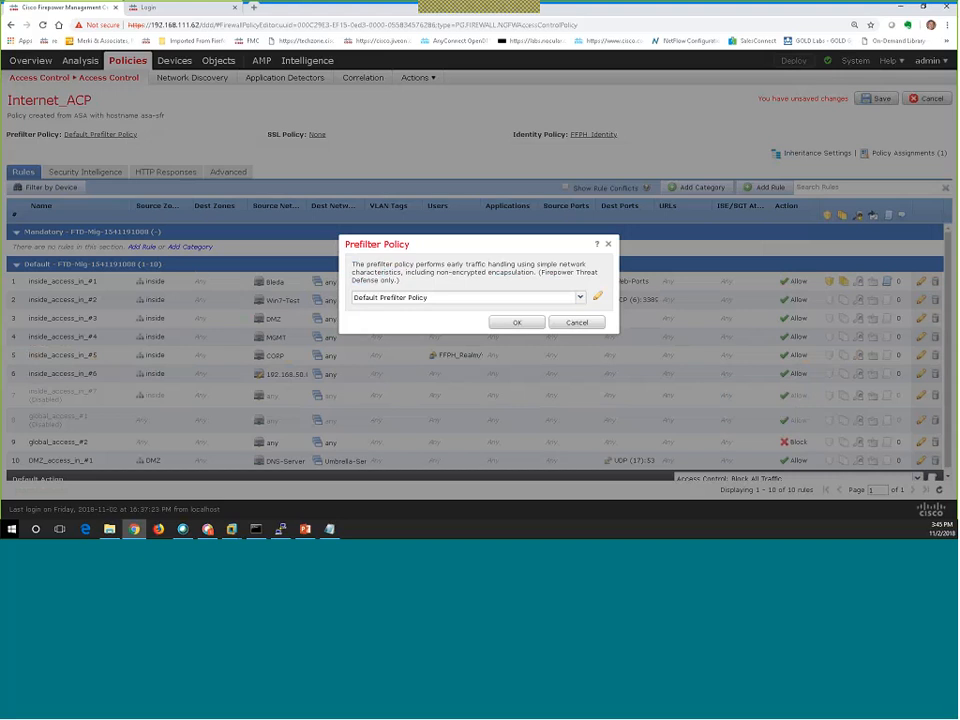
{"action": "left_click", "coordinate": [423, 306]}
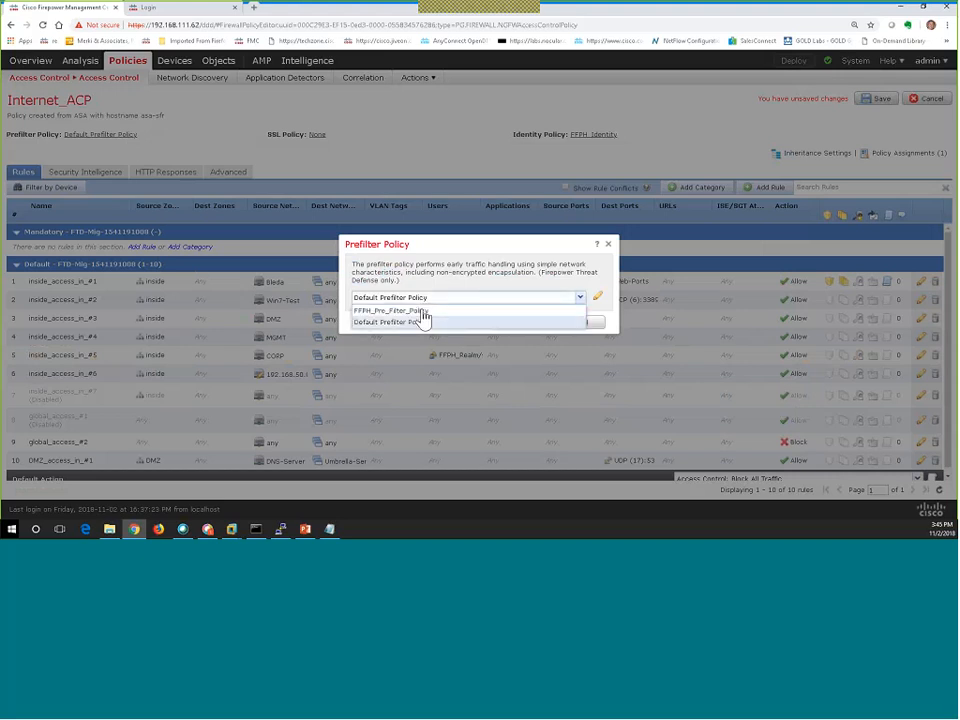
{"action": "left_click", "coordinate": [421, 312]}
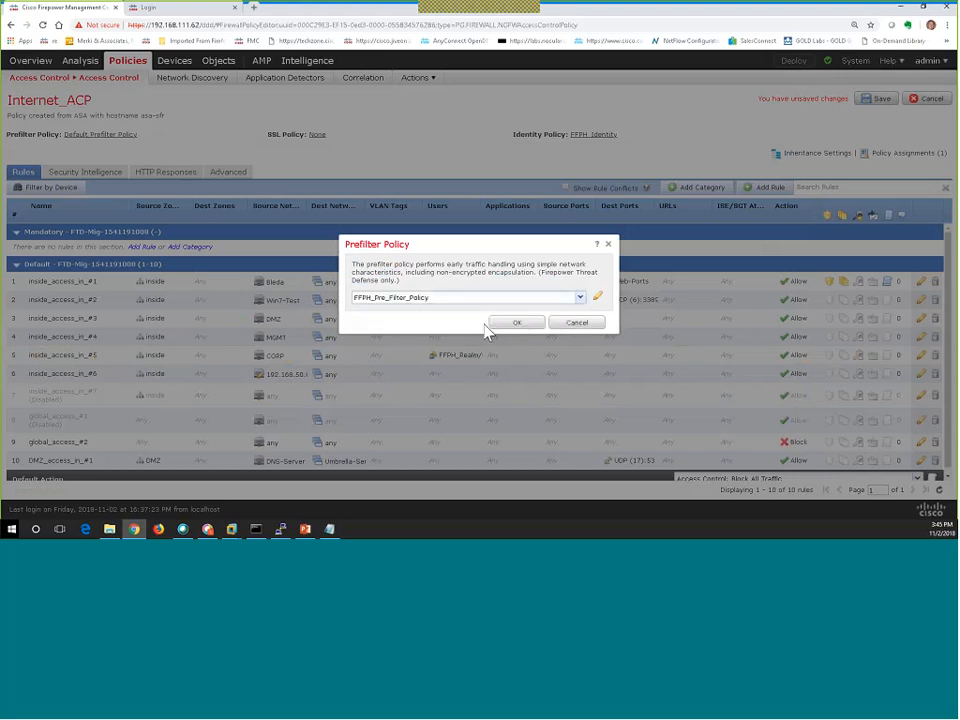
{"action": "left_click", "coordinate": [514, 324]}
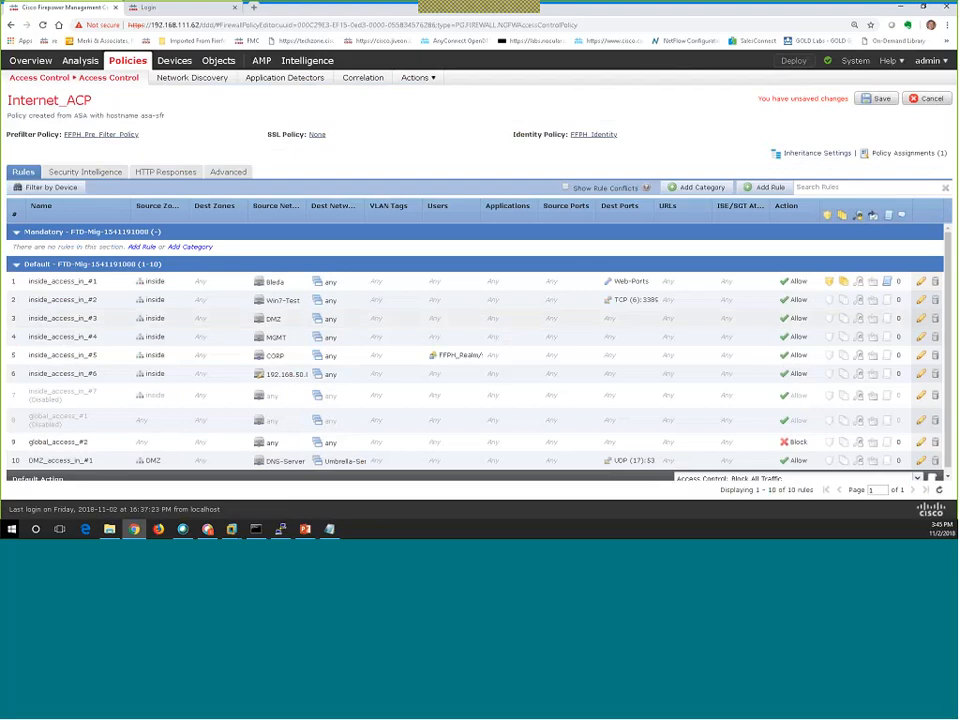
{"action": "left_click", "coordinate": [124, 137]}
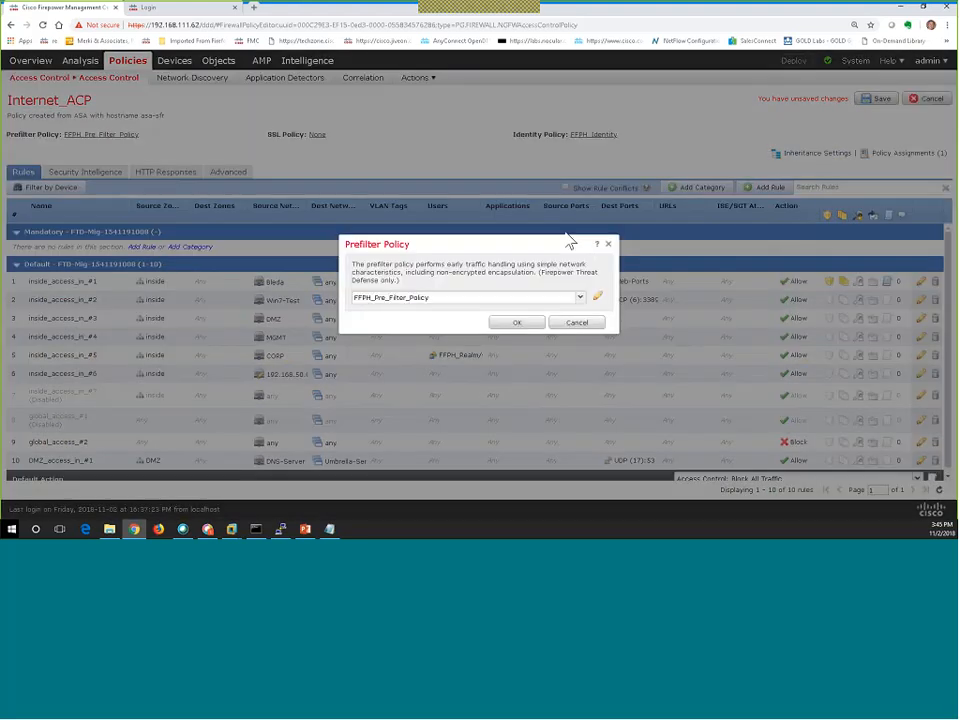
{"action": "left_click", "coordinate": [598, 299]}
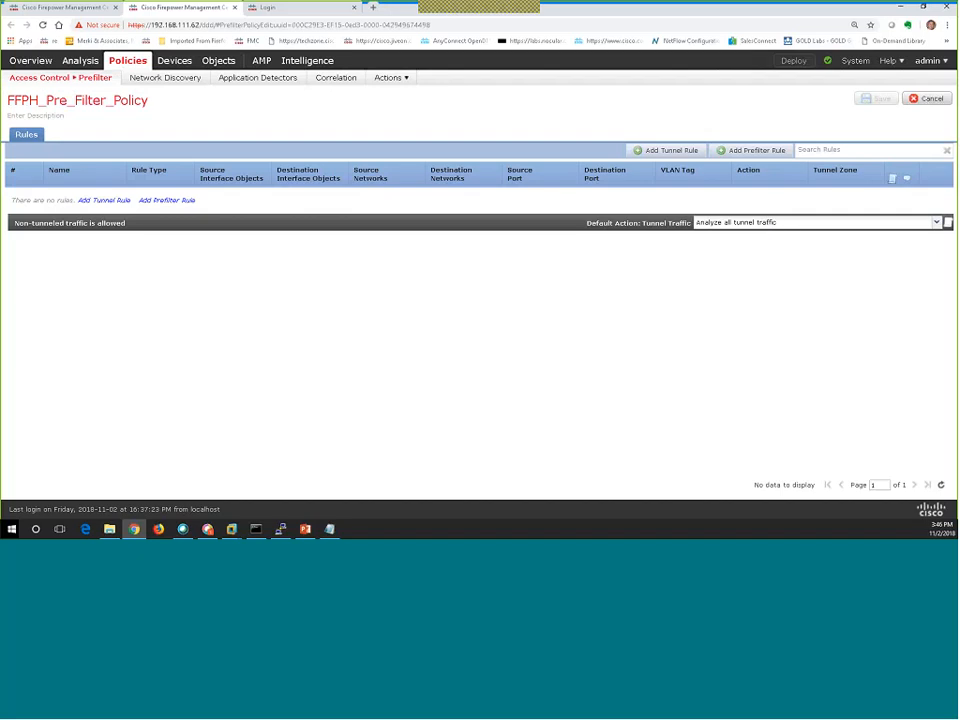
Start a new prefilter rule with action Block and AD1 as the destination network.
{"action": "left_click", "coordinate": [757, 151]}
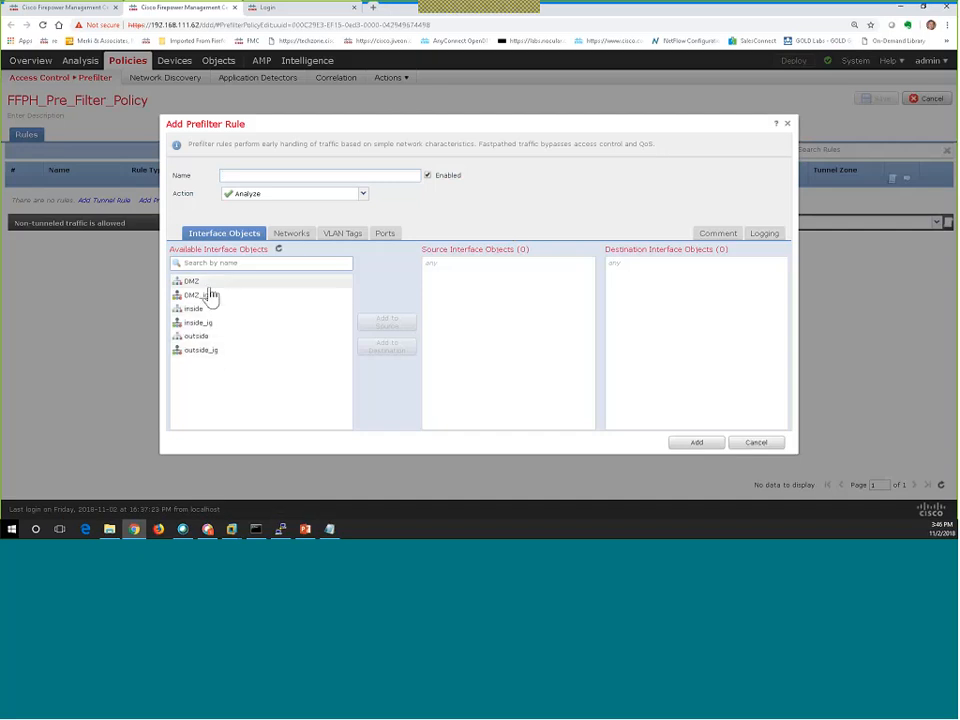
{"action": "left_click", "coordinate": [195, 312]}
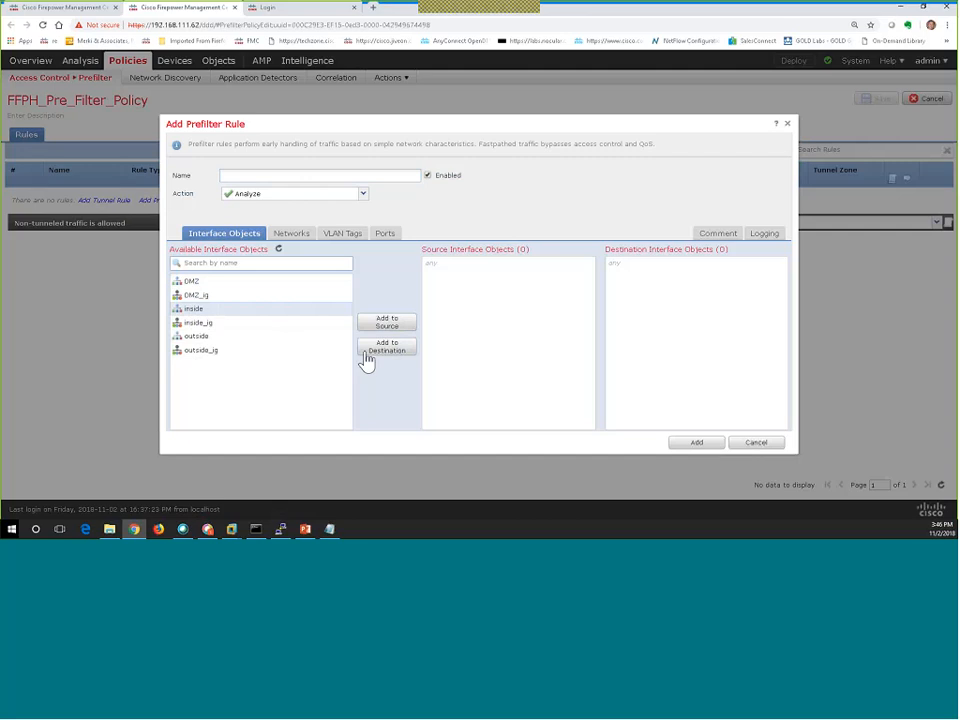
{"action": "left_click", "coordinate": [290, 237]}
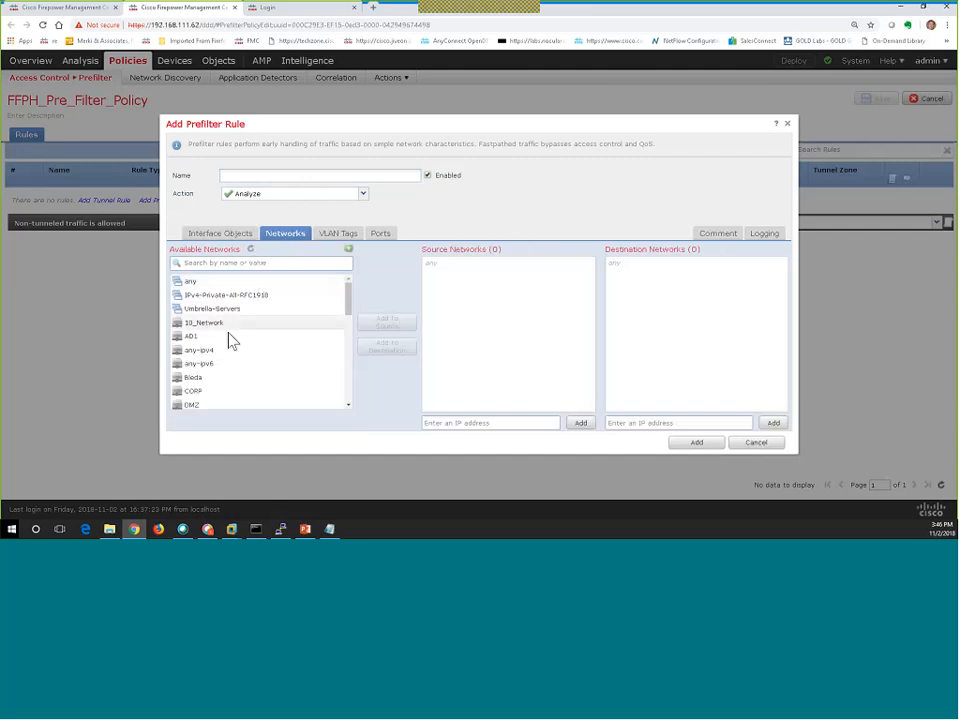
{"action": "left_click", "coordinate": [280, 196]}
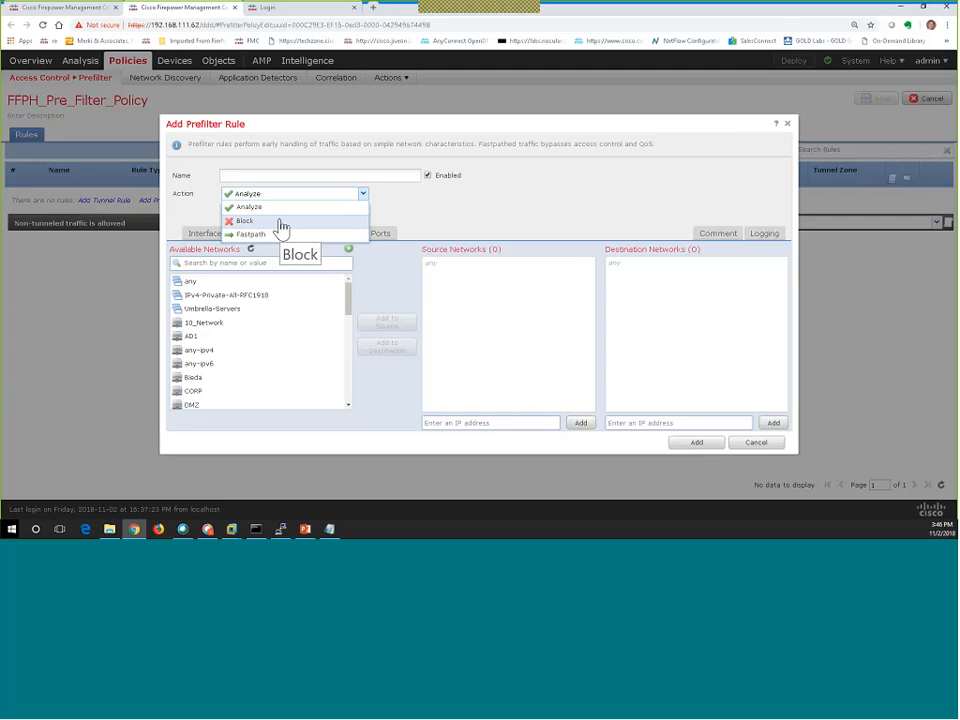
{"action": "left_click", "coordinate": [282, 226]}
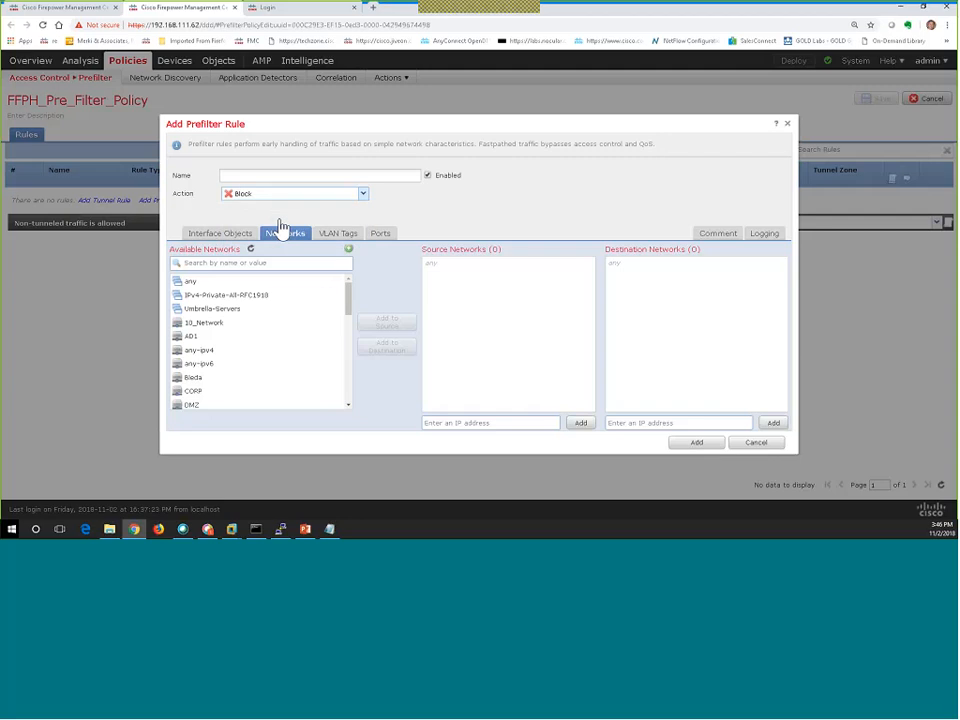
{"action": "left_click", "coordinate": [201, 339]}
{"action": "left_click", "coordinate": [385, 347]}
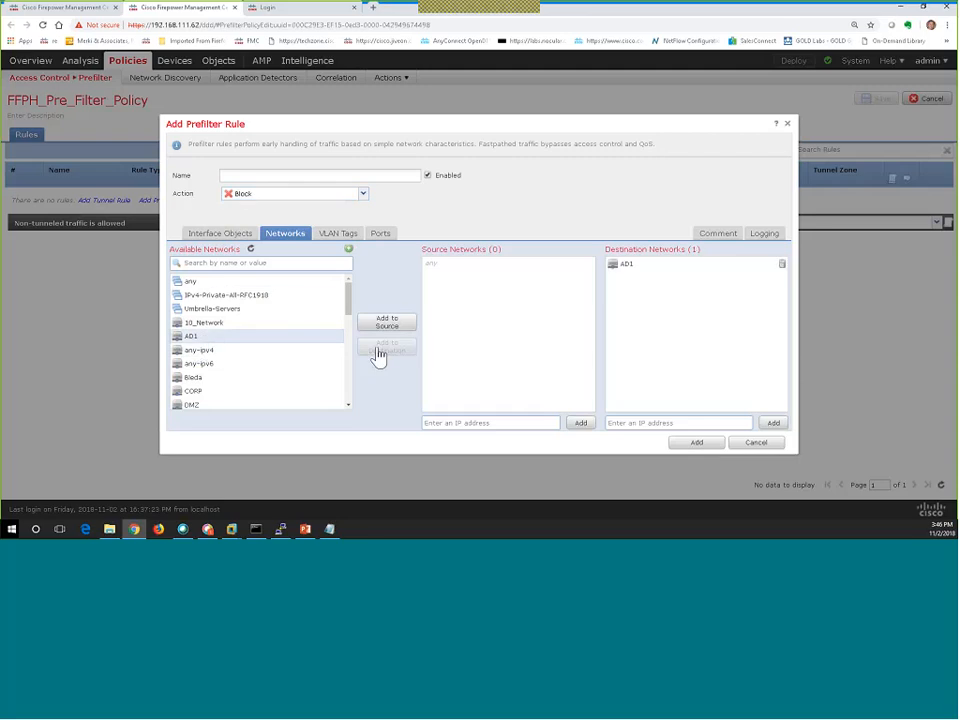
Enable Log at Beginning for the draft rule and cancel creating a new port object.
{"action": "left_click", "coordinate": [764, 233]}
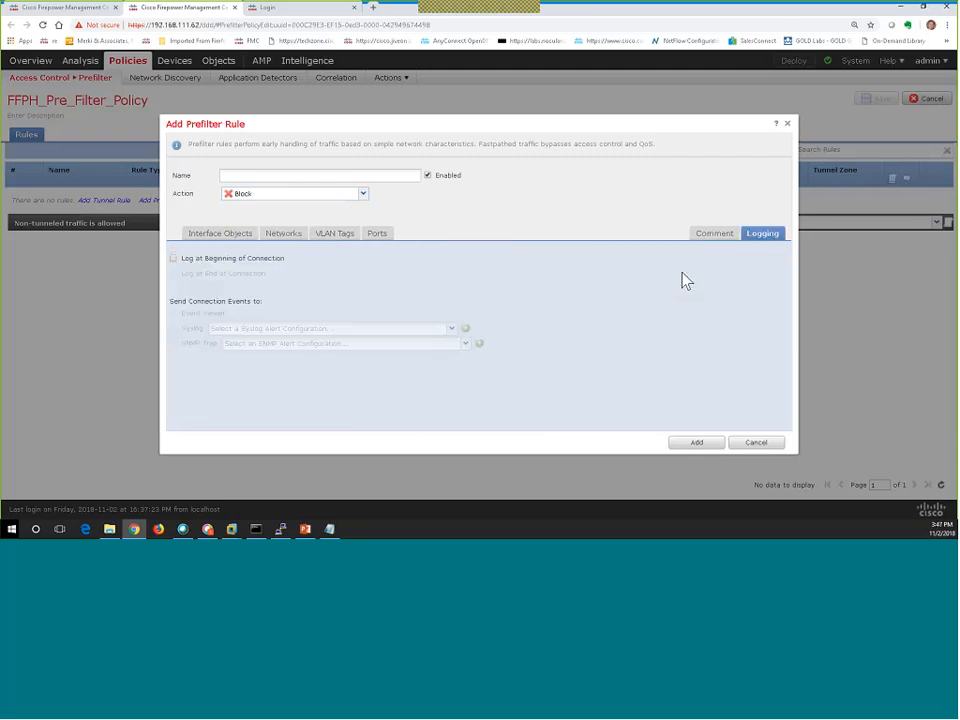
{"action": "left_click", "coordinate": [266, 262]}
{"action": "left_click", "coordinate": [300, 234]}
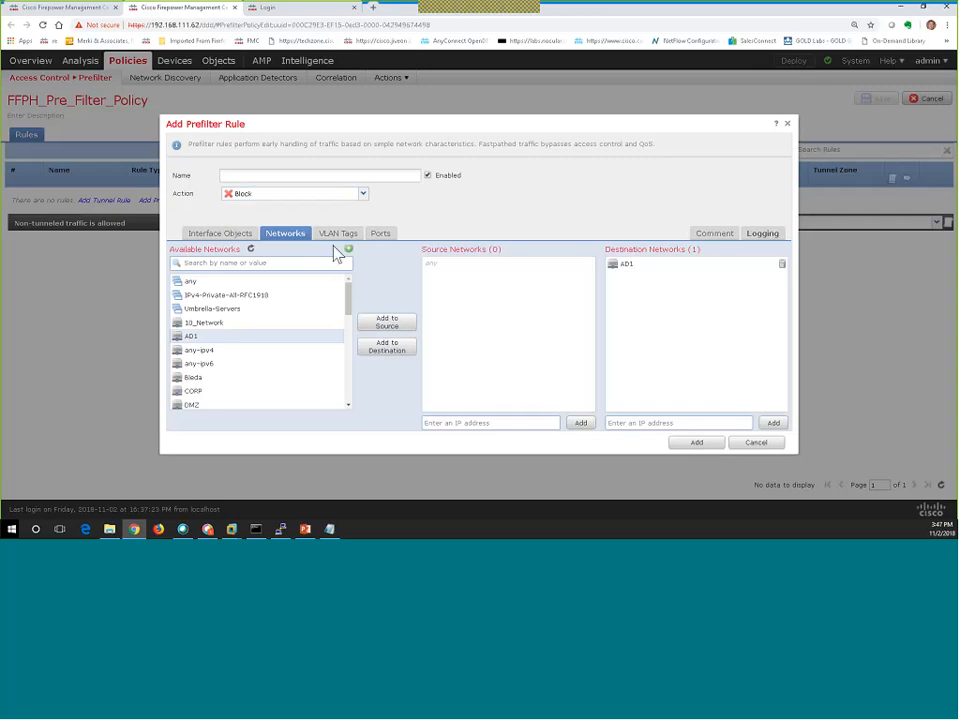
{"action": "left_click", "coordinate": [385, 234]}
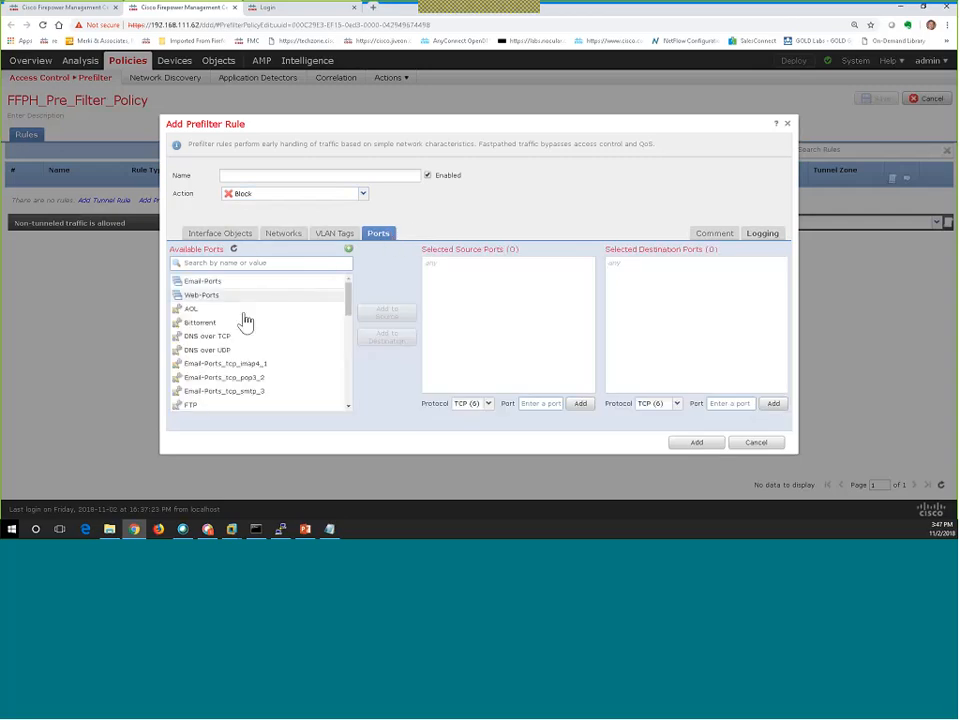
{"action": "scroll", "coordinate": [246, 339], "scroll_direction": "down", "scroll_amount": 3}
{"action": "scroll", "coordinate": [246, 336], "scroll_direction": "up", "scroll_amount": 3}
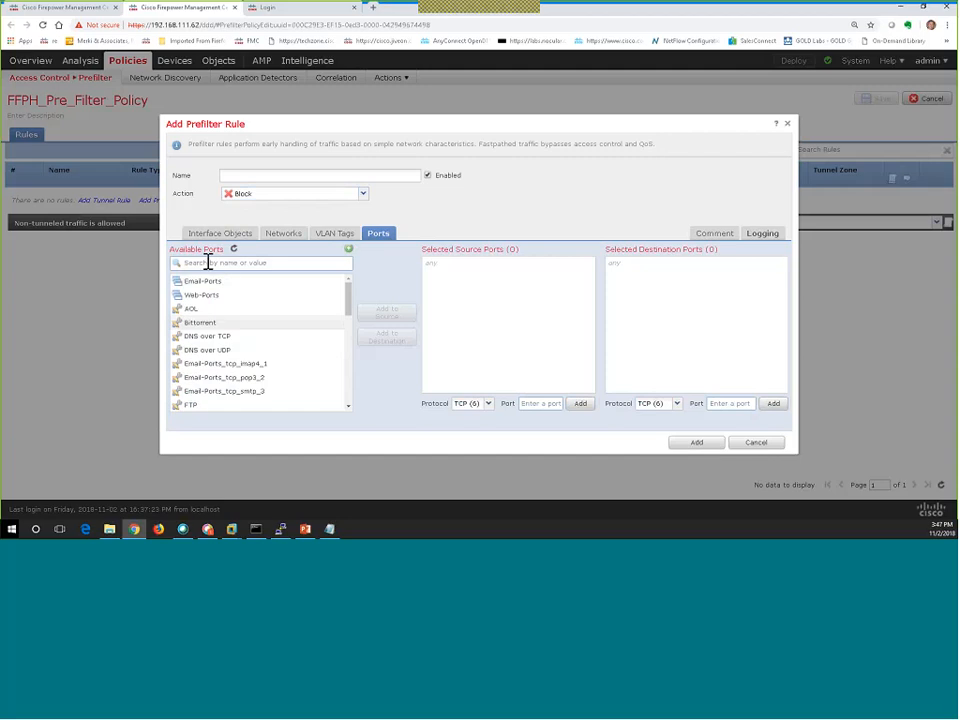
{"action": "left_click", "coordinate": [348, 251]}
{"action": "left_click", "coordinate": [377, 263]}
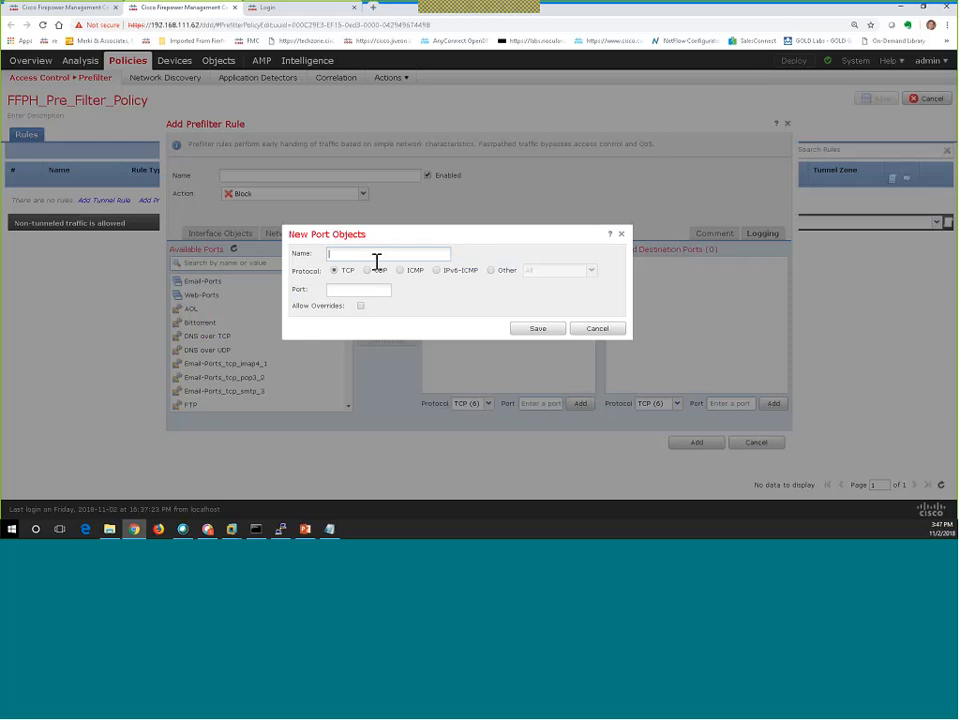
{"action": "left_click", "coordinate": [606, 333]}
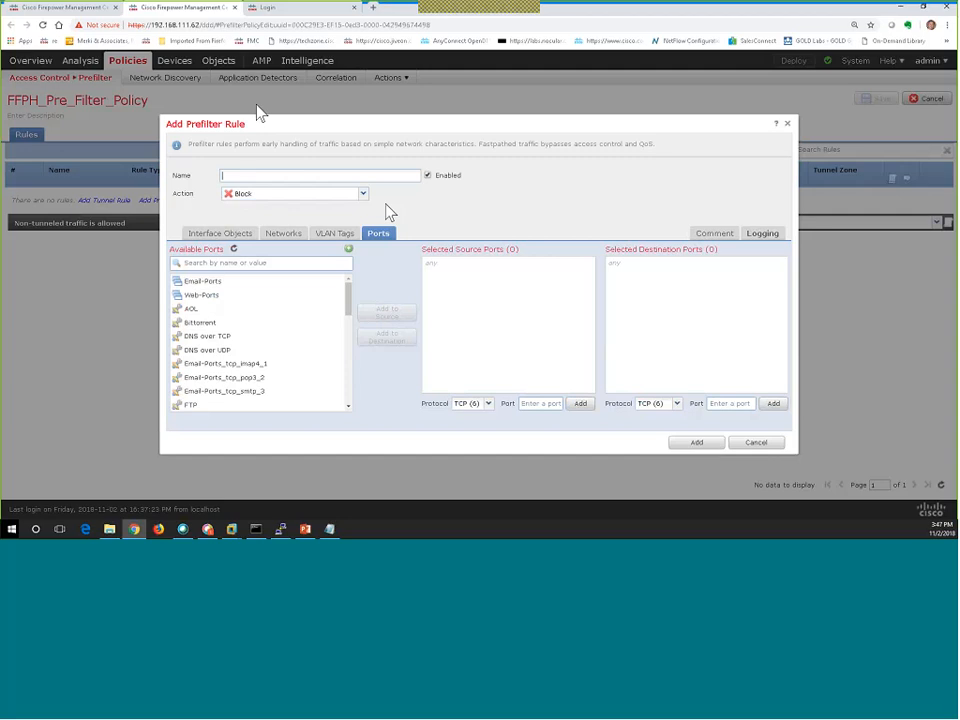
Change the draft rule's action to Fastpath and review its network and logging settings.
{"action": "left_click", "coordinate": [360, 195]}
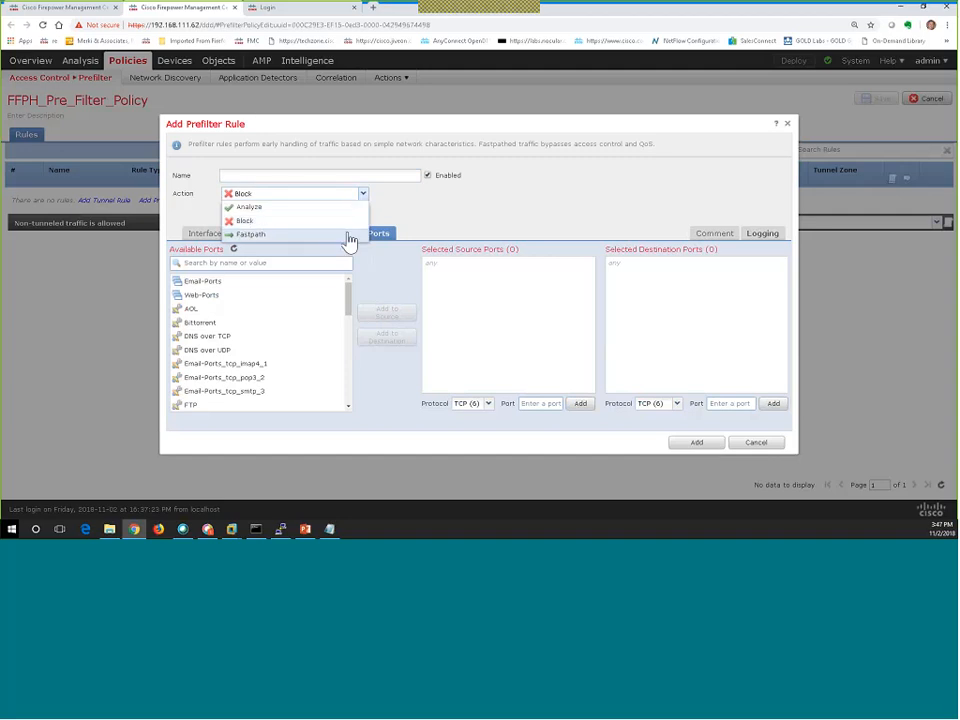
{"action": "left_click", "coordinate": [345, 235]}
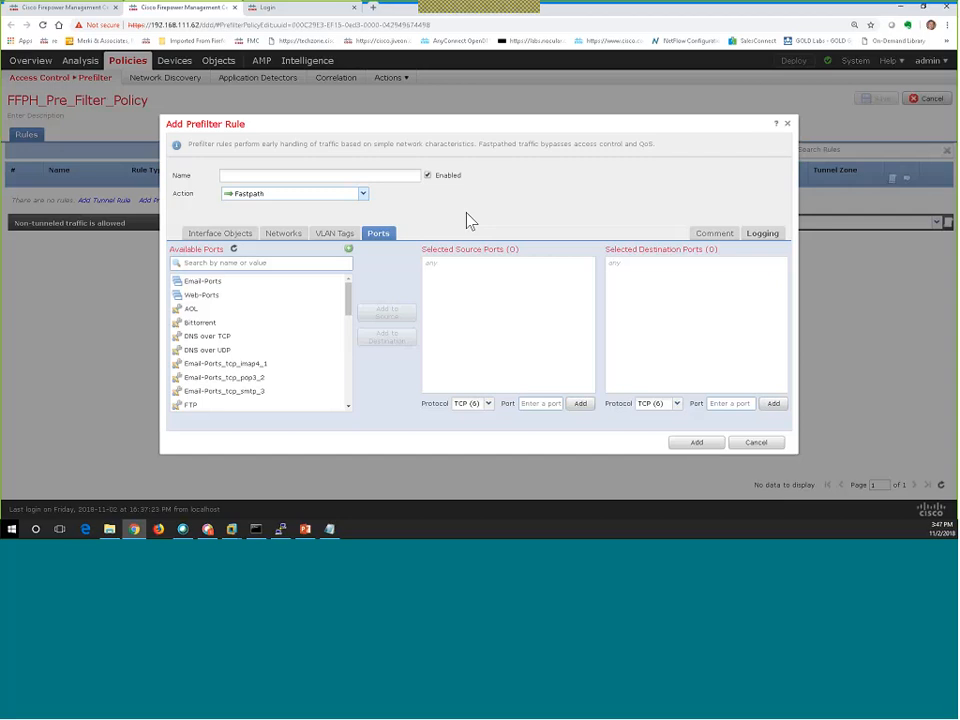
{"action": "left_click", "coordinate": [293, 235]}
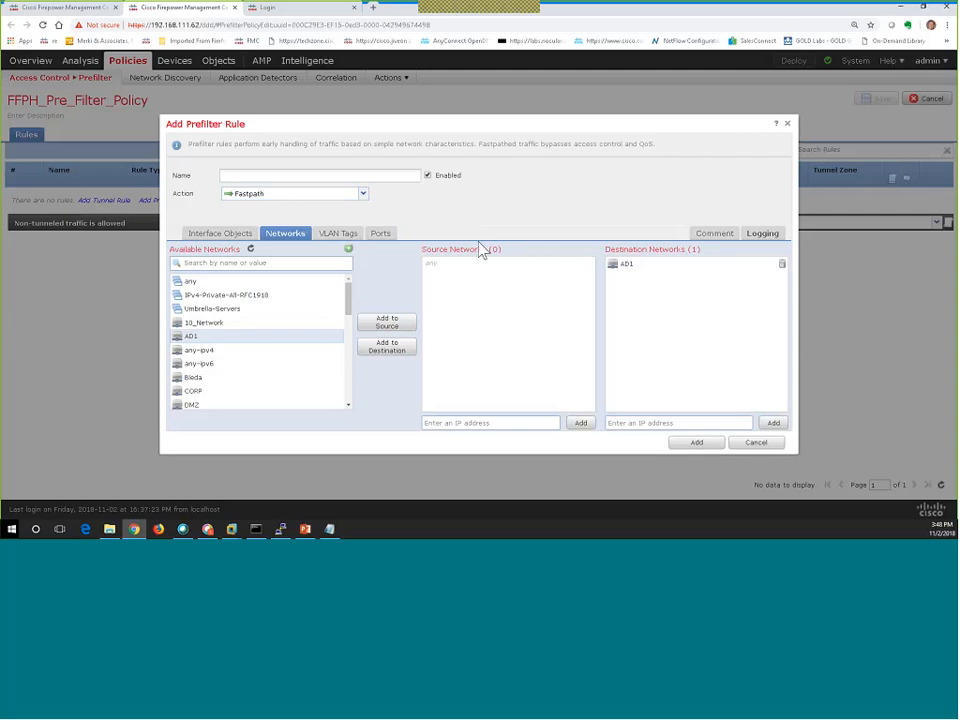
{"action": "left_click", "coordinate": [763, 238]}
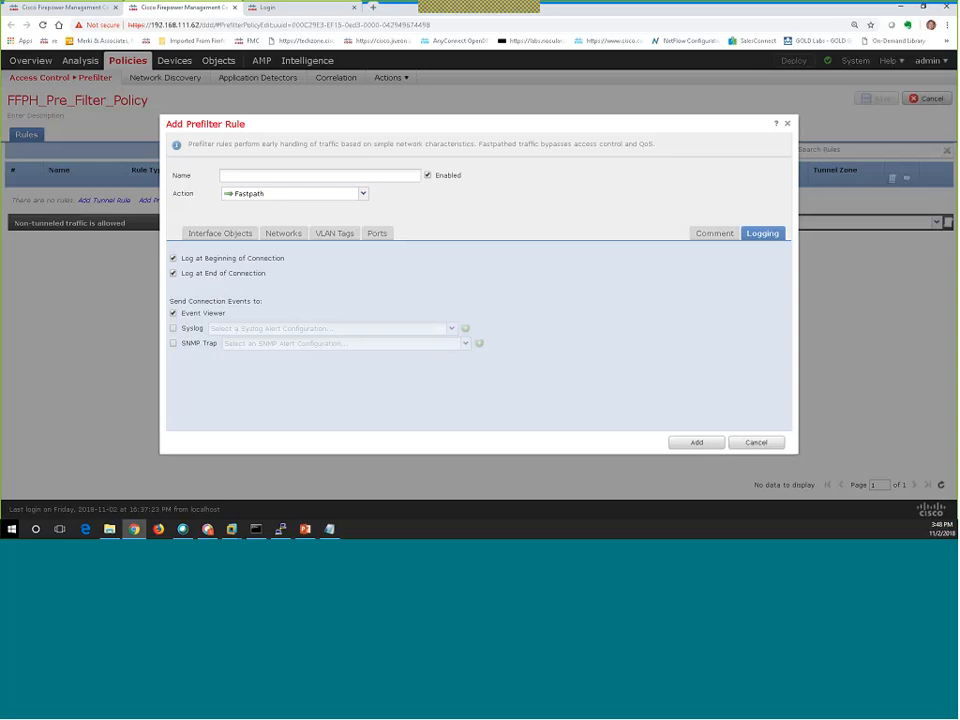
Try the Analyze, Block and Fastpath actions, then discard the unsaved prefilter rule.
{"action": "left_click", "coordinate": [270, 195]}
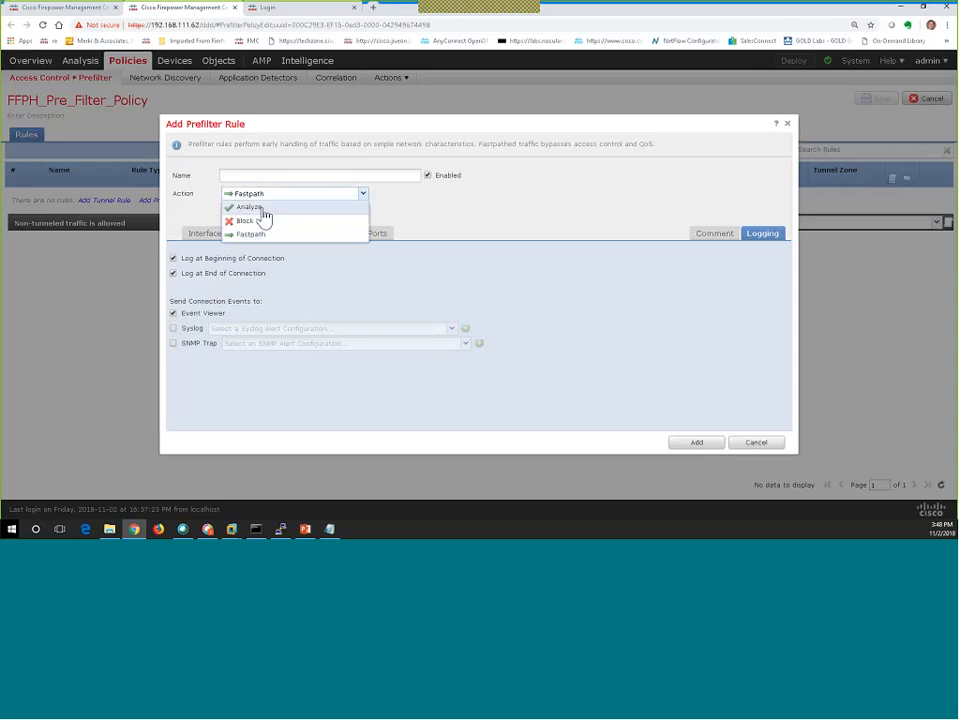
{"action": "left_click", "coordinate": [262, 208]}
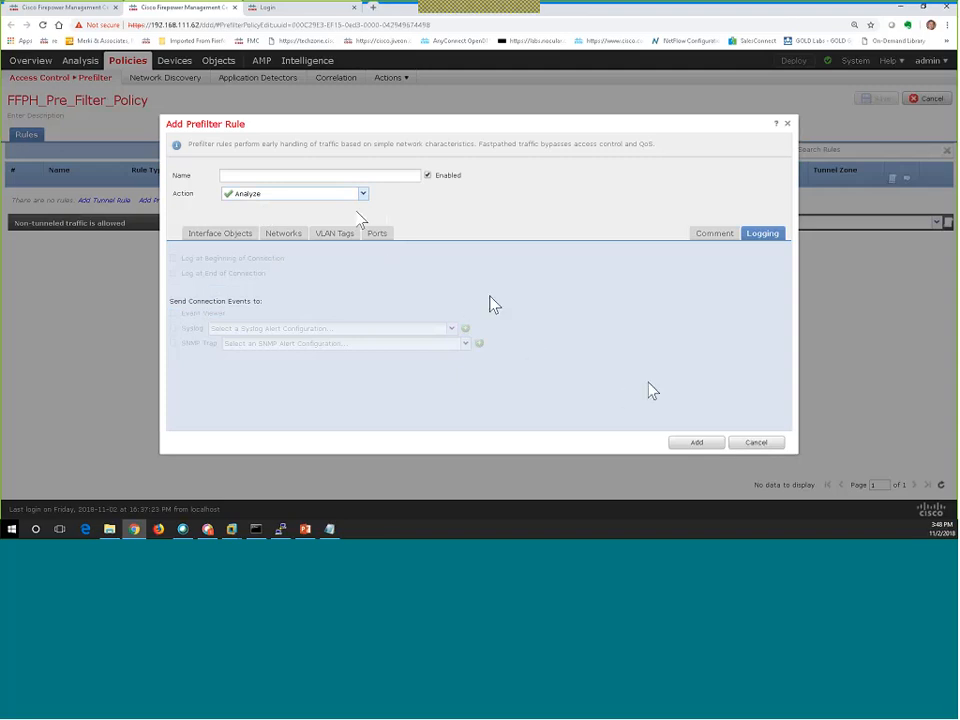
{"action": "left_click", "coordinate": [326, 195]}
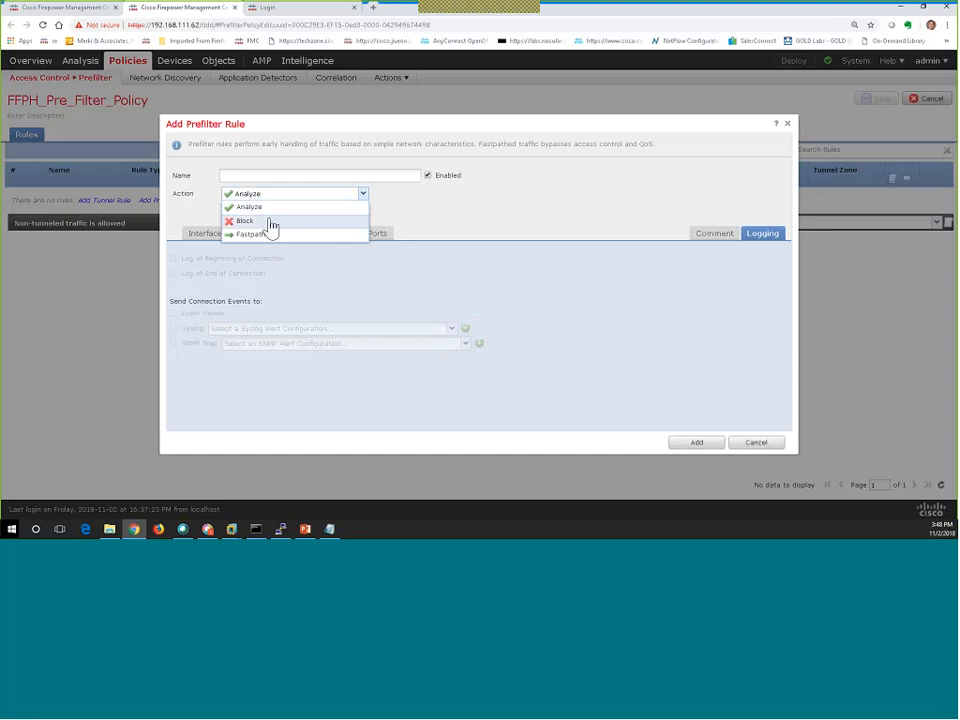
{"action": "left_click", "coordinate": [270, 222]}
{"action": "left_click", "coordinate": [262, 194]}
{"action": "left_click", "coordinate": [248, 237]}
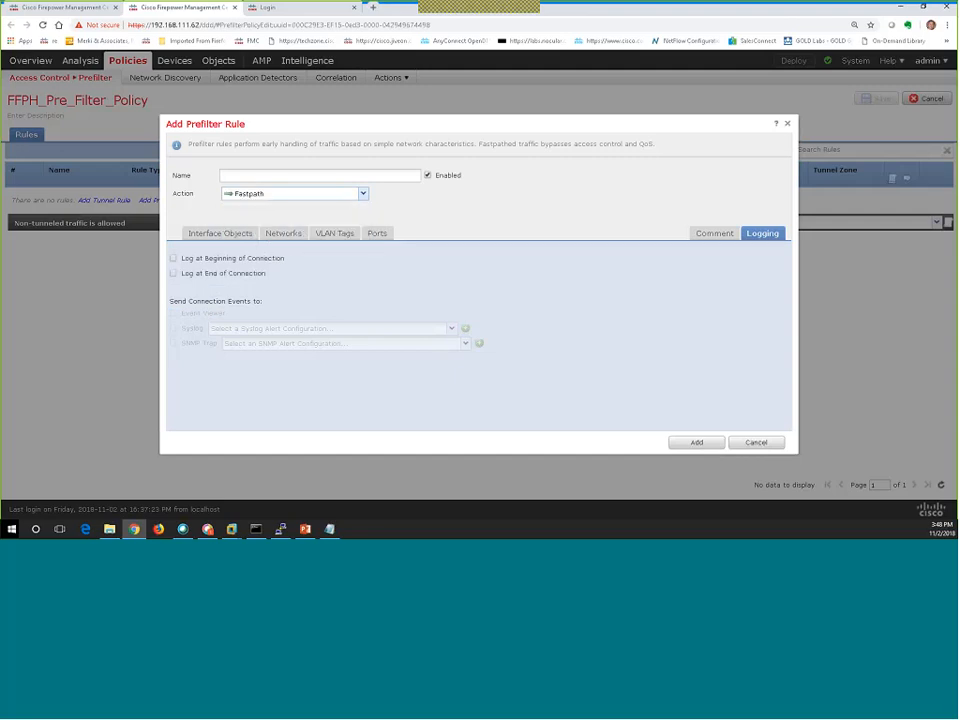
{"action": "left_click", "coordinate": [760, 445]}
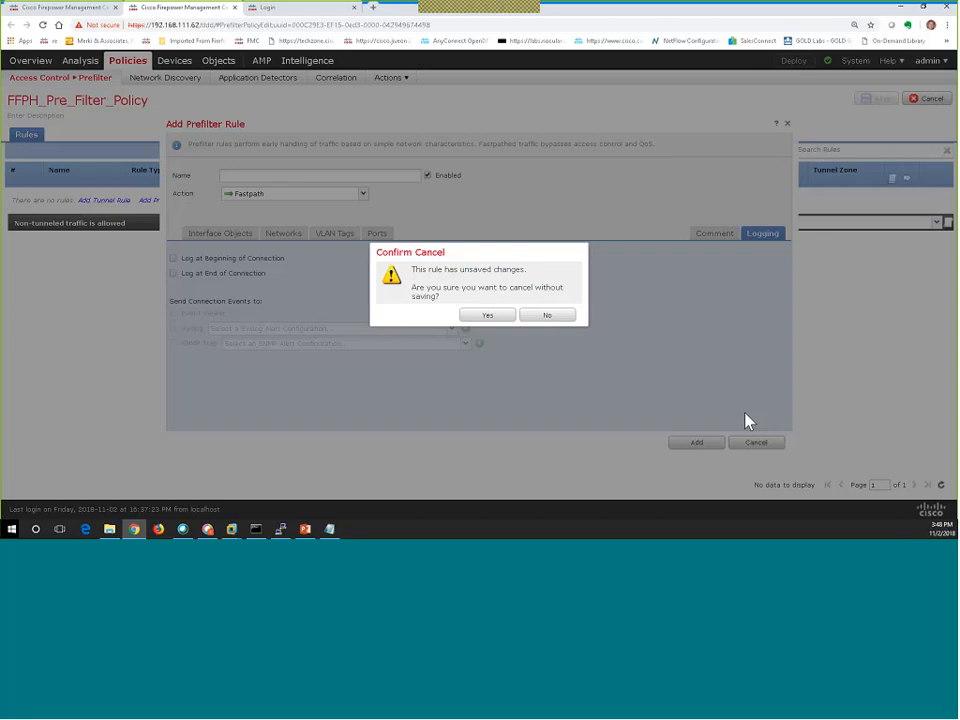
{"action": "left_click", "coordinate": [490, 316]}
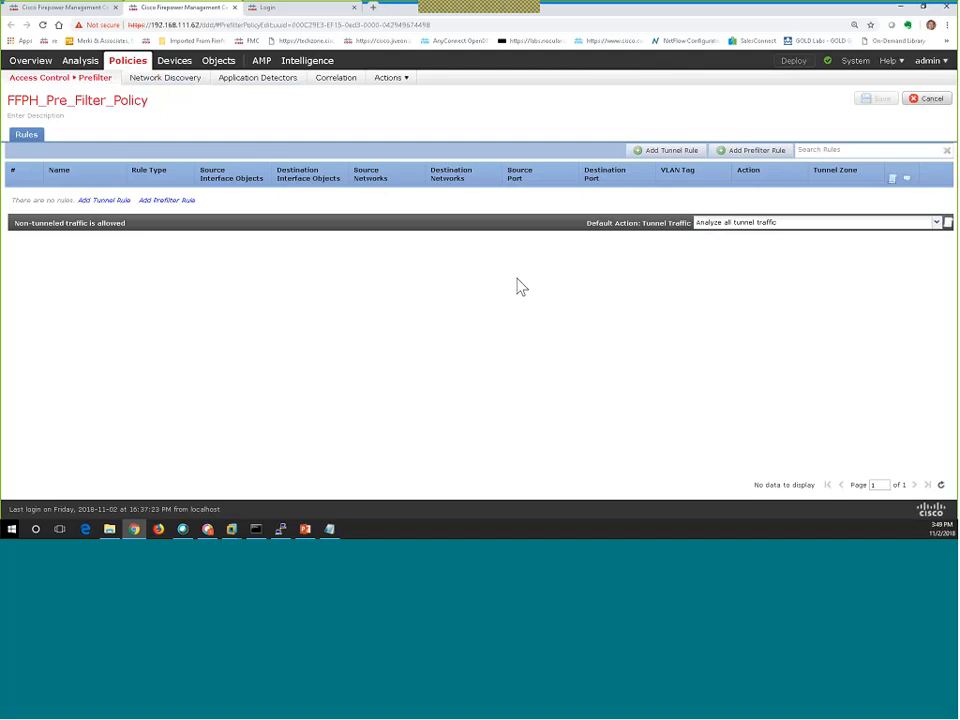
Return to the Internet_ACP policy and close the prefilter dialog unchanged.
{"action": "left_click", "coordinate": [189, 104]}
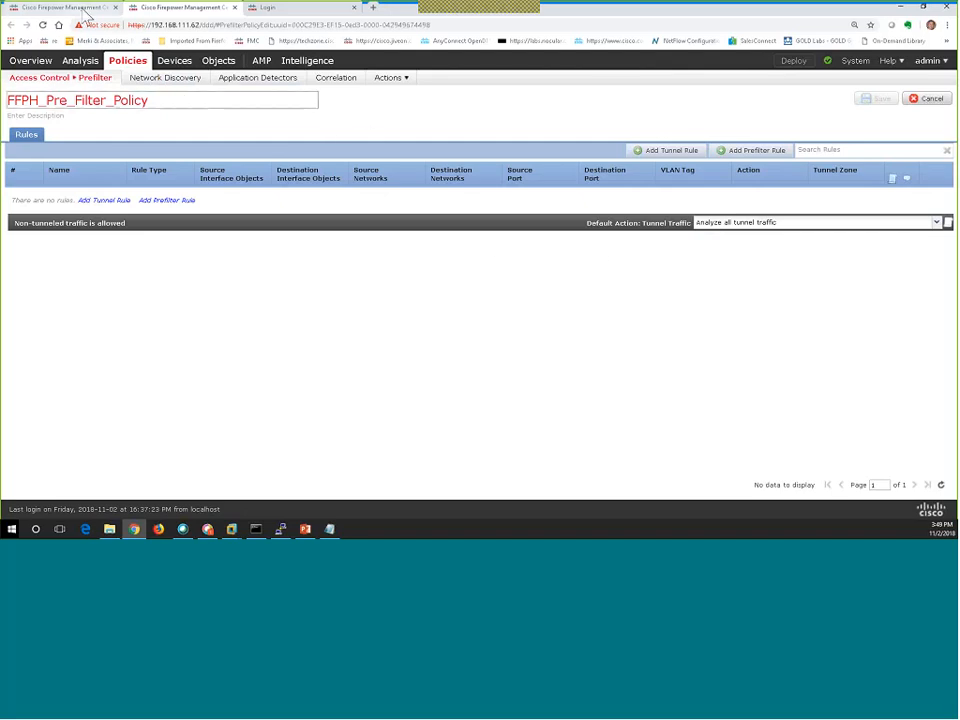
{"action": "left_click", "coordinate": [87, 17]}
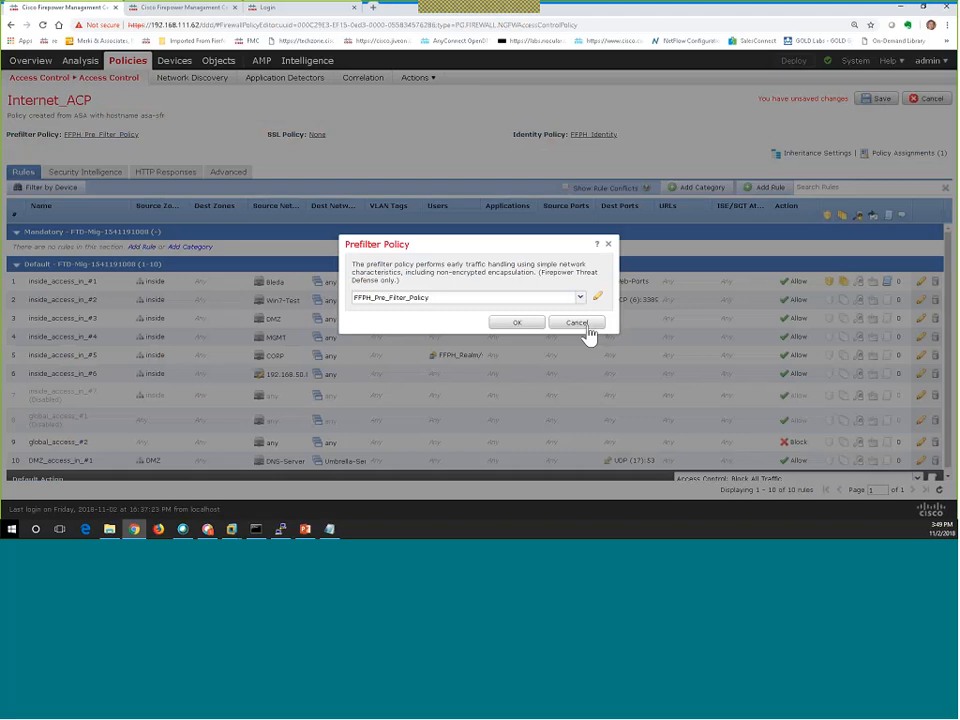
{"action": "left_click", "coordinate": [583, 325]}
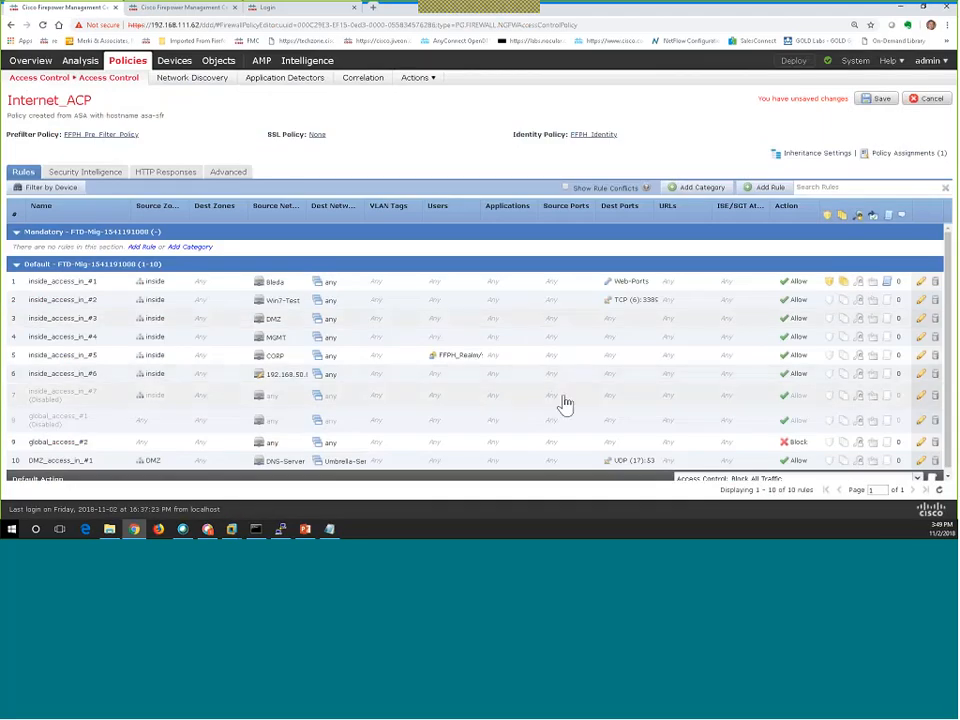
Discard a draft access rule, save Internet_ACP, and bring up Deploy Policies for 2110_Internet_Edge.
{"action": "left_click", "coordinate": [766, 190]}
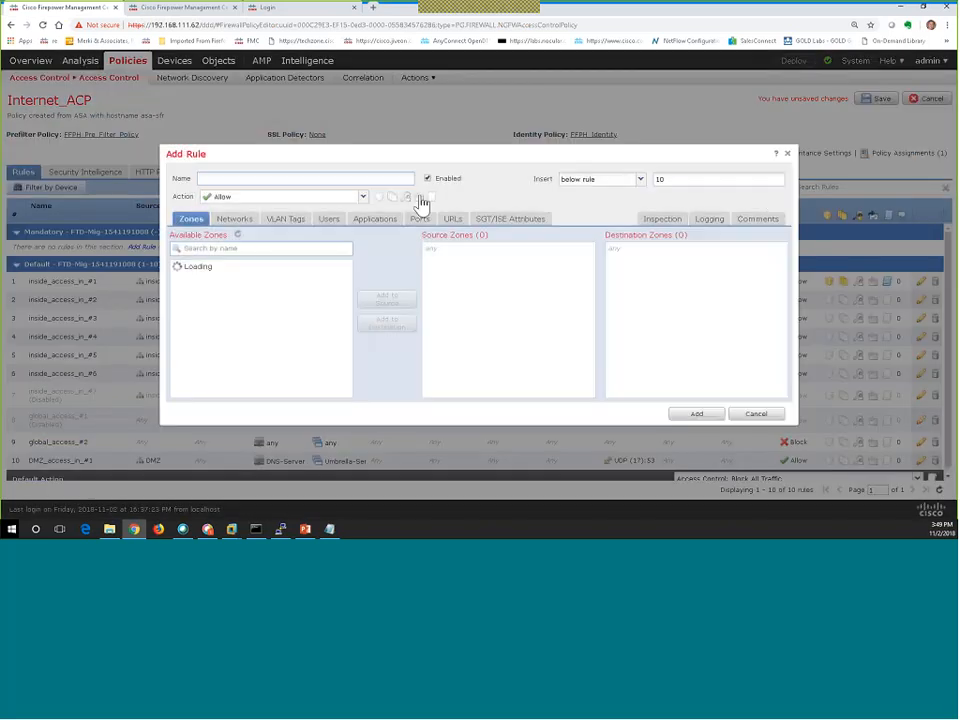
{"action": "left_click", "coordinate": [372, 221]}
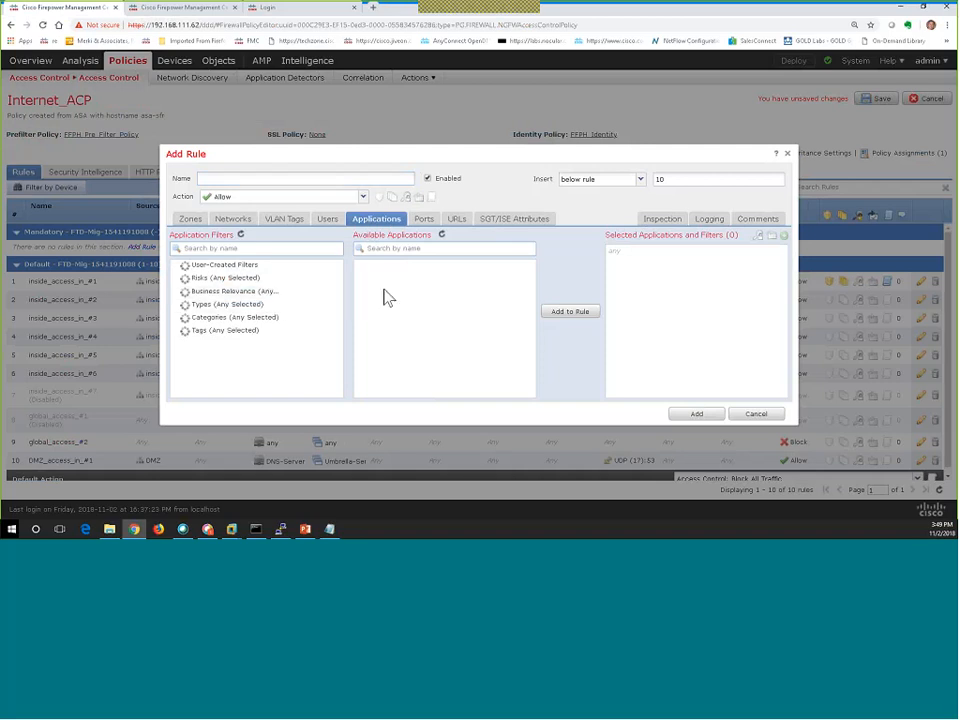
{"action": "left_click", "coordinate": [463, 225]}
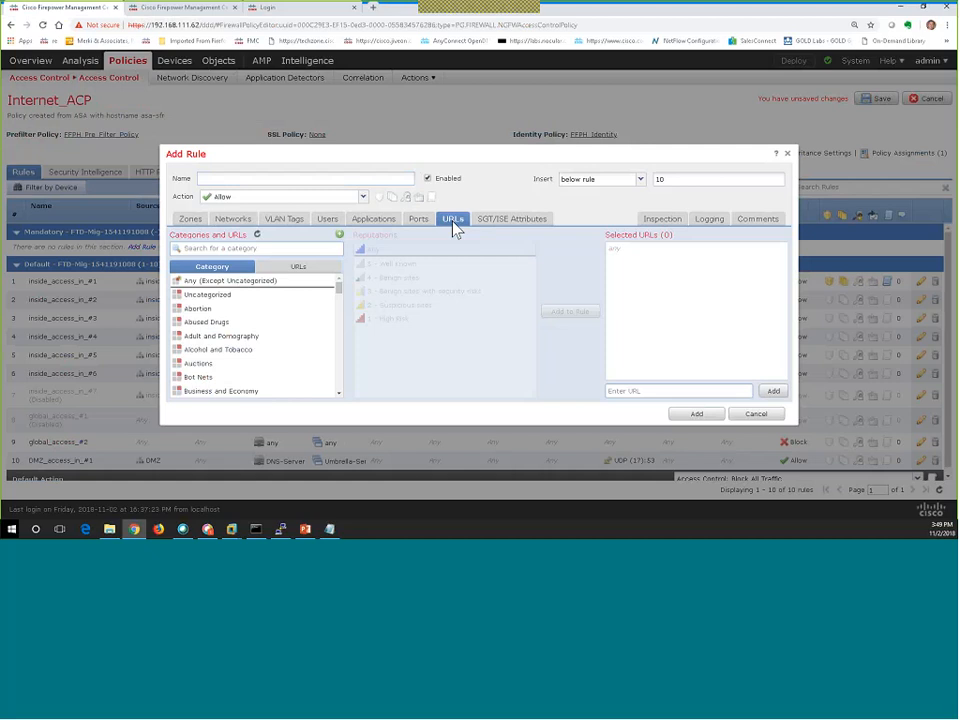
{"action": "left_click", "coordinate": [757, 414]}
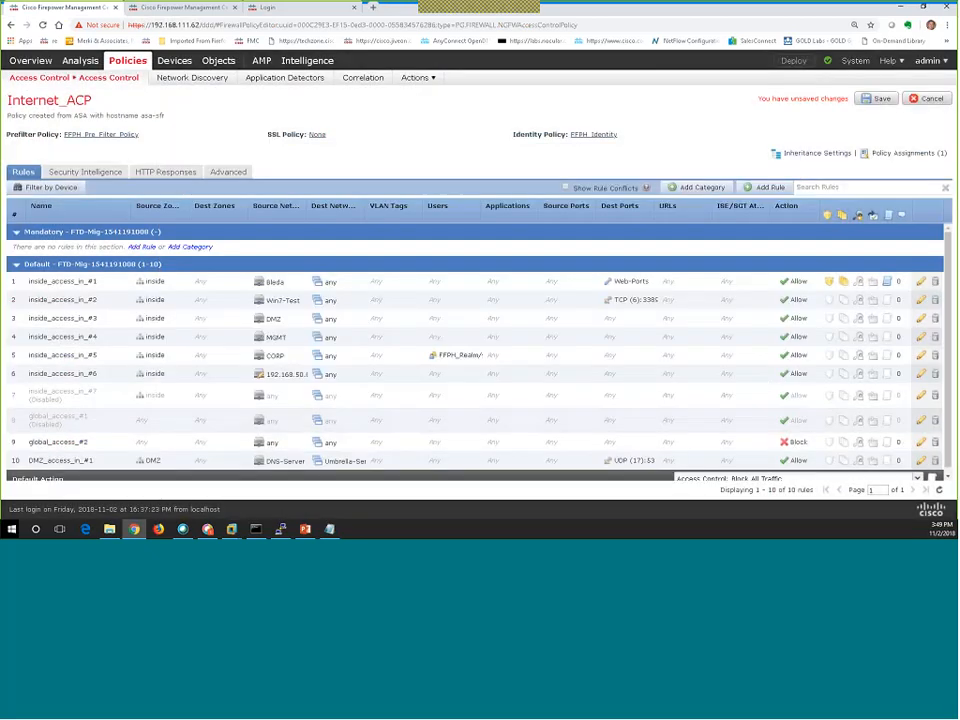
{"action": "left_click", "coordinate": [876, 100]}
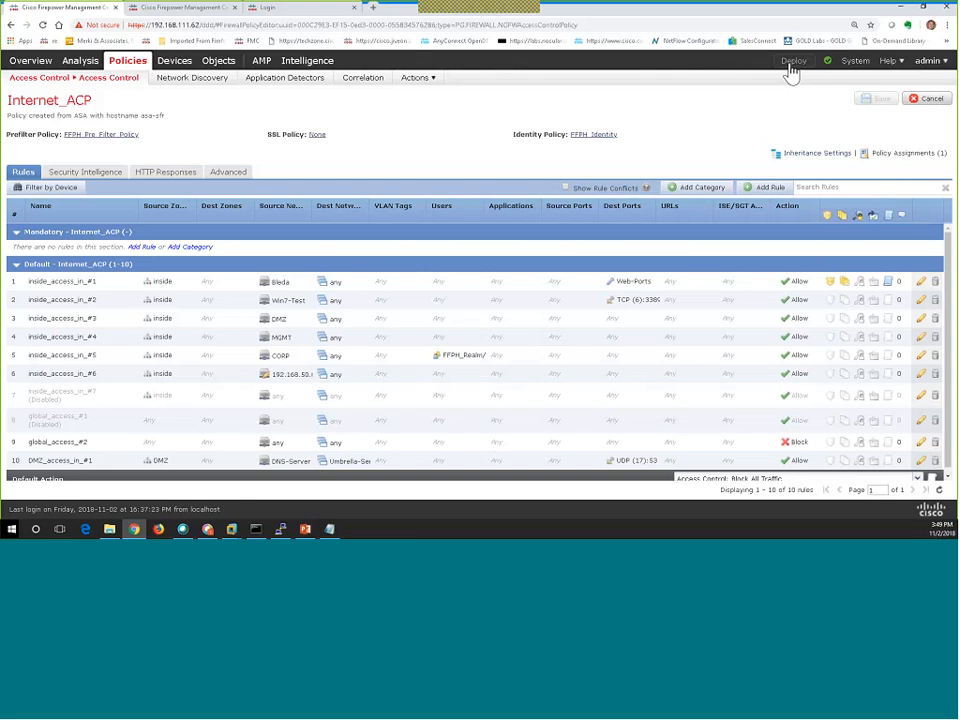
{"action": "left_click", "coordinate": [793, 62]}
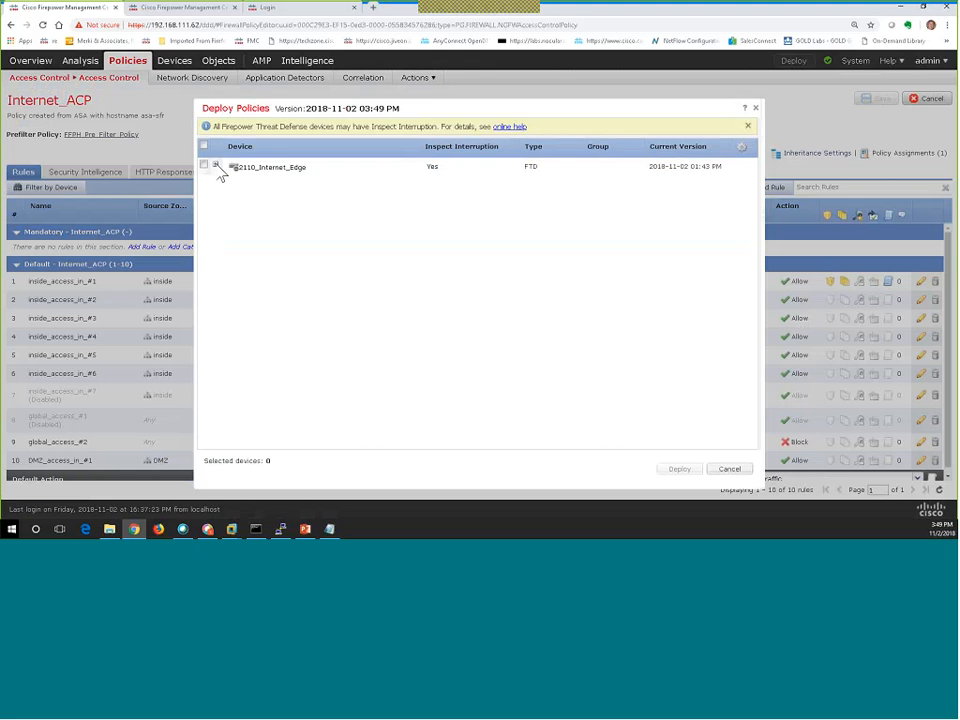
Deploy the pending policies, including Internet_ACP, to the 2110_Internet_Edge device.
{"action": "left_click", "coordinate": [216, 166]}
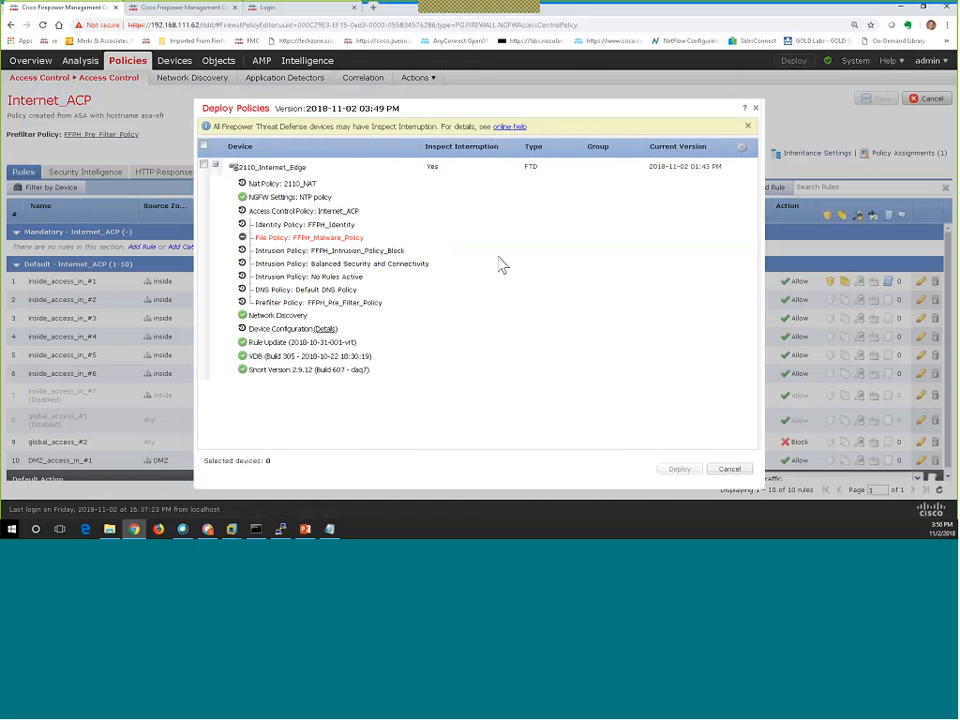
{"action": "left_click", "coordinate": [425, 173]}
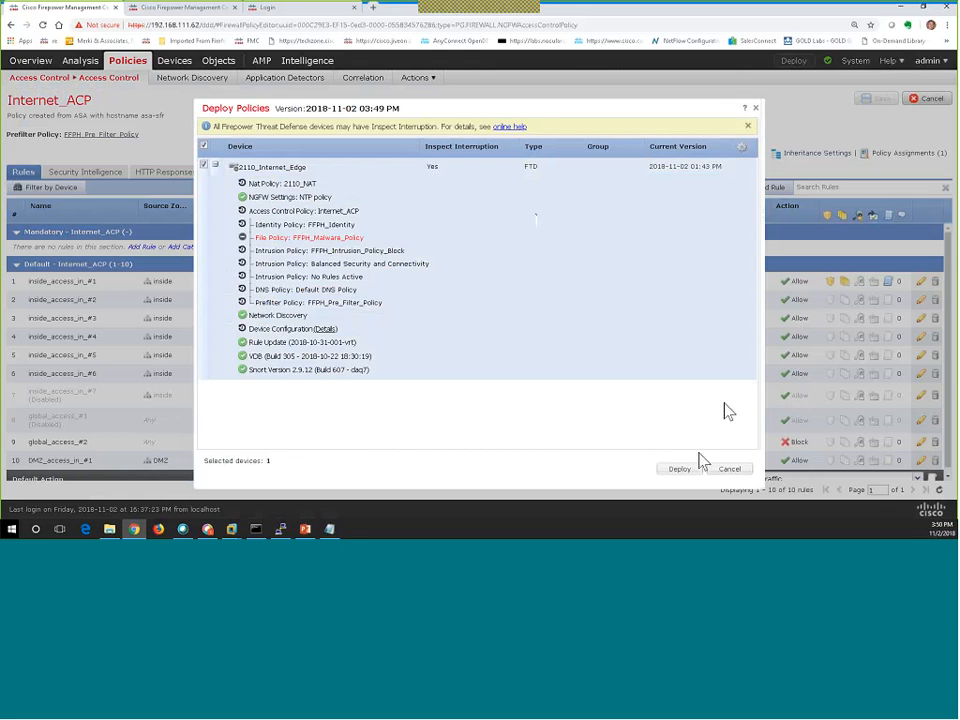
{"action": "left_click", "coordinate": [681, 471]}
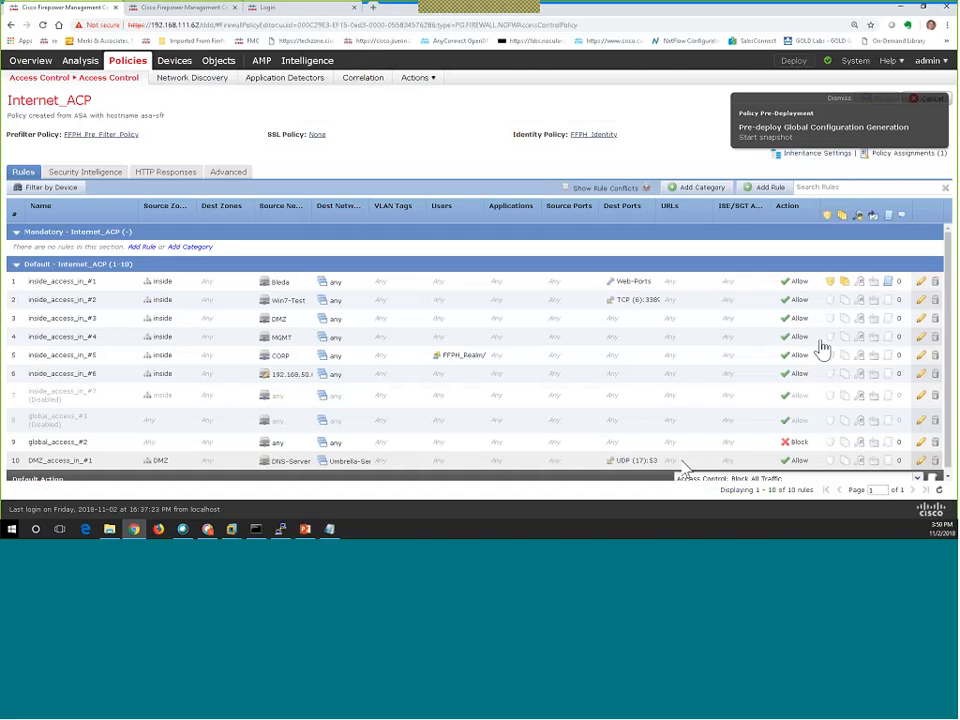
Show the Message Center task list with the running pre-deploy task and completed tasks.
{"action": "left_click", "coordinate": [827, 64]}
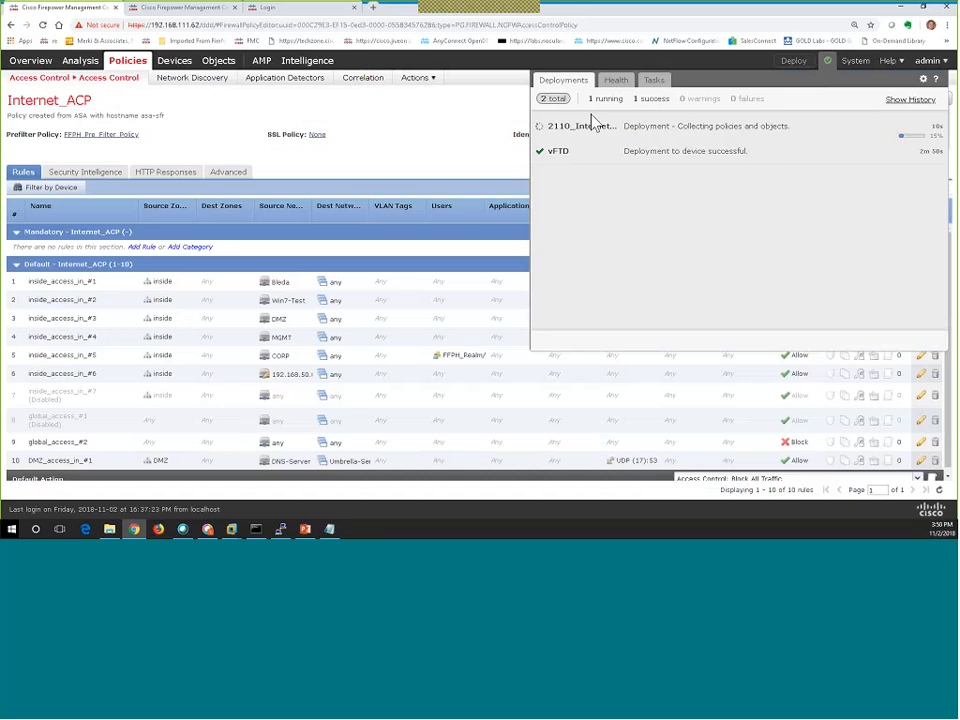
{"action": "left_click", "coordinate": [654, 80]}
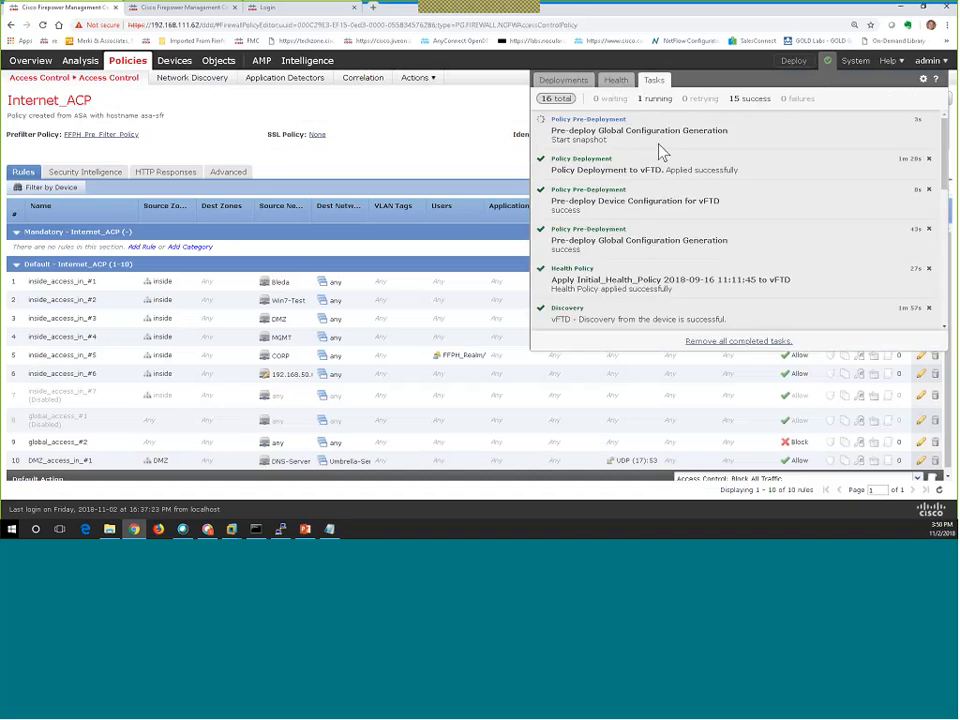
{"action": "scroll", "coordinate": [657, 250], "scroll_direction": "down", "scroll_amount": 3}
{"action": "scroll", "coordinate": [657, 252], "scroll_direction": "down", "scroll_amount": 4}
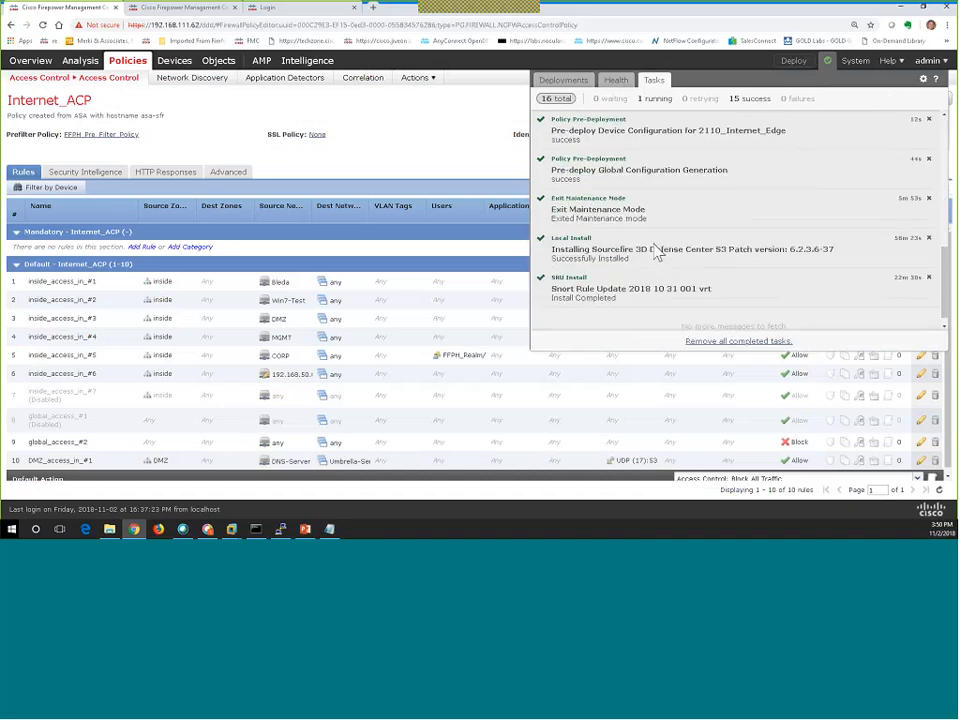
{"action": "scroll", "coordinate": [657, 252], "scroll_direction": "up", "scroll_amount": 8}
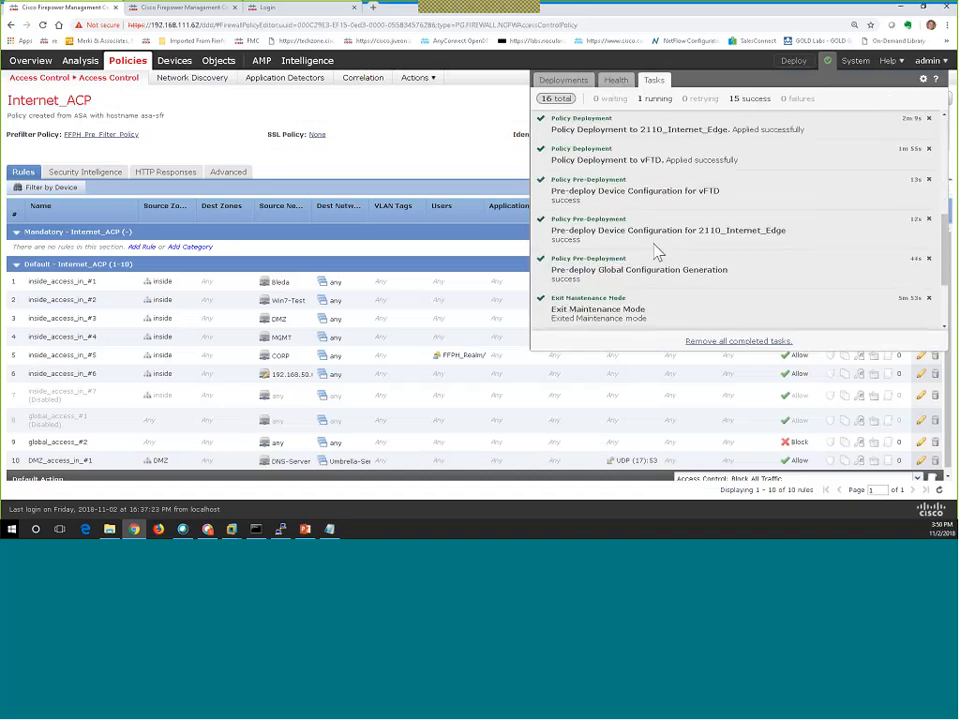
Watch the Deployments list until 2110_Internet_Edge and vFTD both report successful deployment.
{"action": "left_click", "coordinate": [570, 84]}
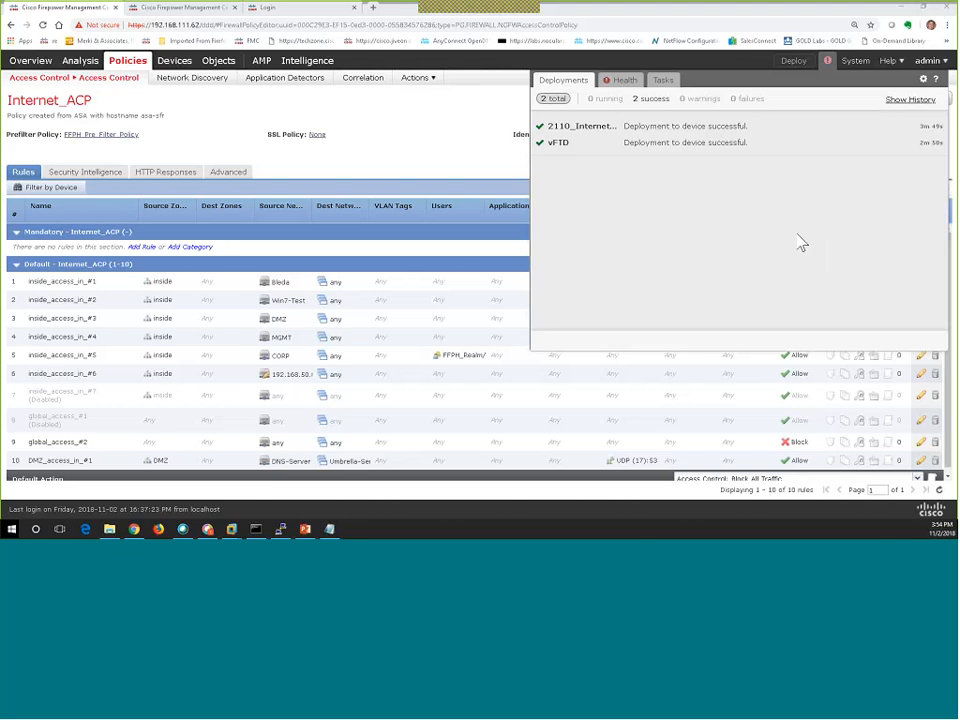
Review the deployment status list and the devices' health alerts.
{"action": "left_click", "coordinate": [353, 118]}
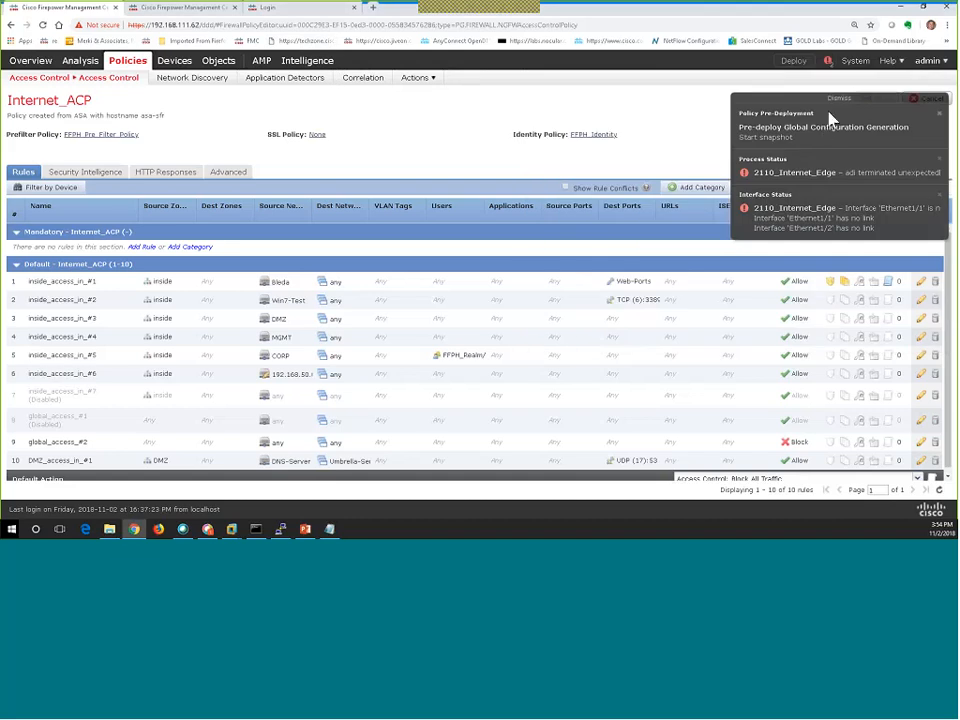
{"action": "left_click", "coordinate": [828, 60]}
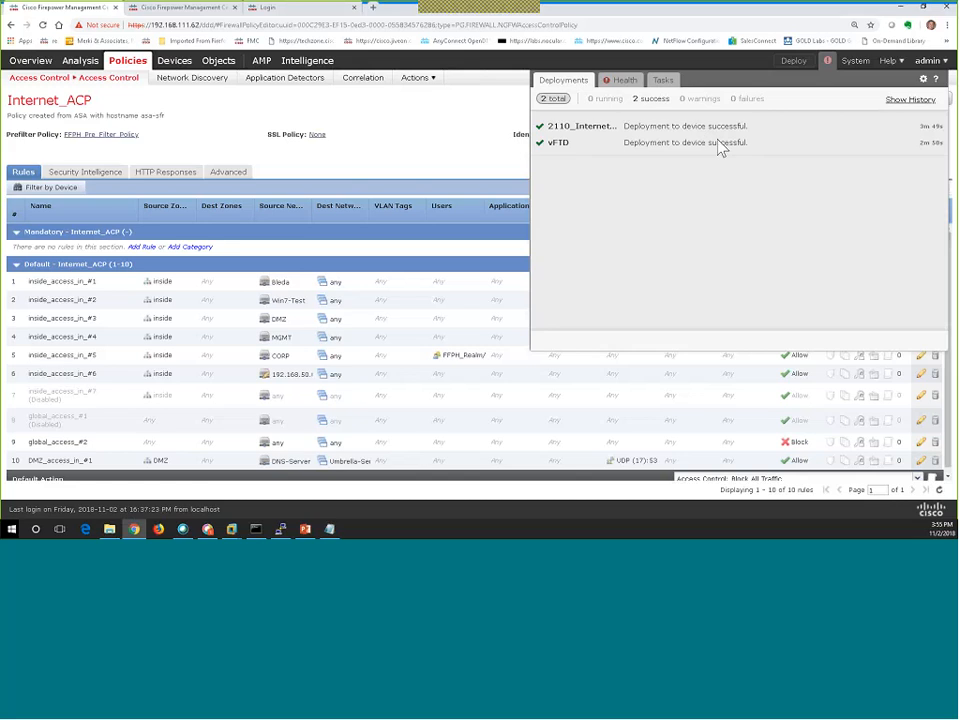
{"action": "left_click", "coordinate": [626, 84]}
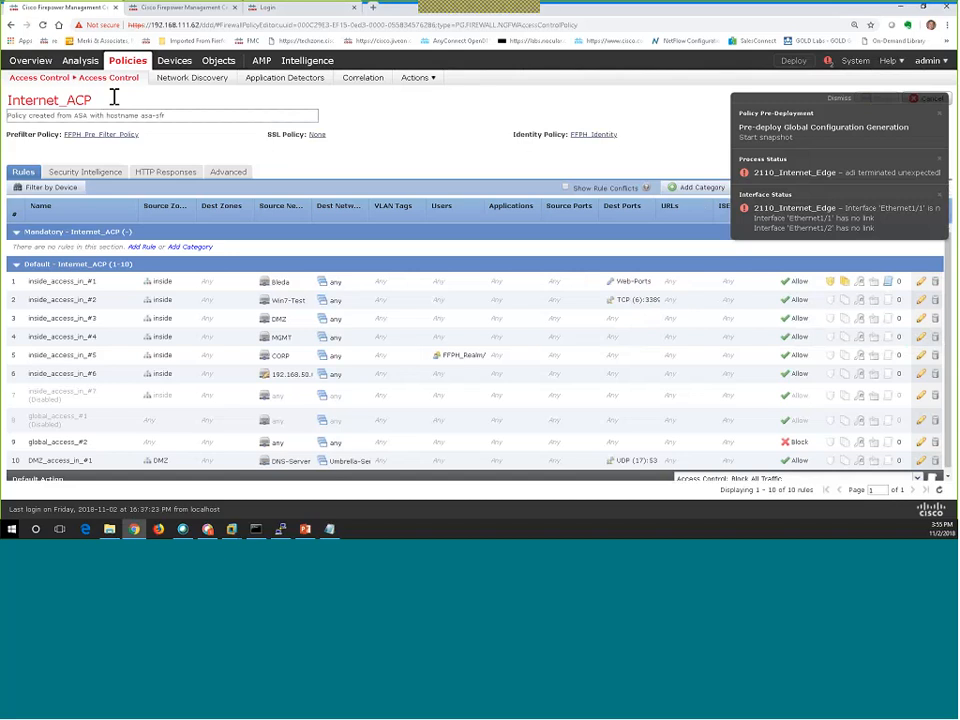
Dismiss the failed deployment notifications and leave Internet_ACP for the access control policy list.
{"action": "mouse_move", "coordinate": [62, 80]}
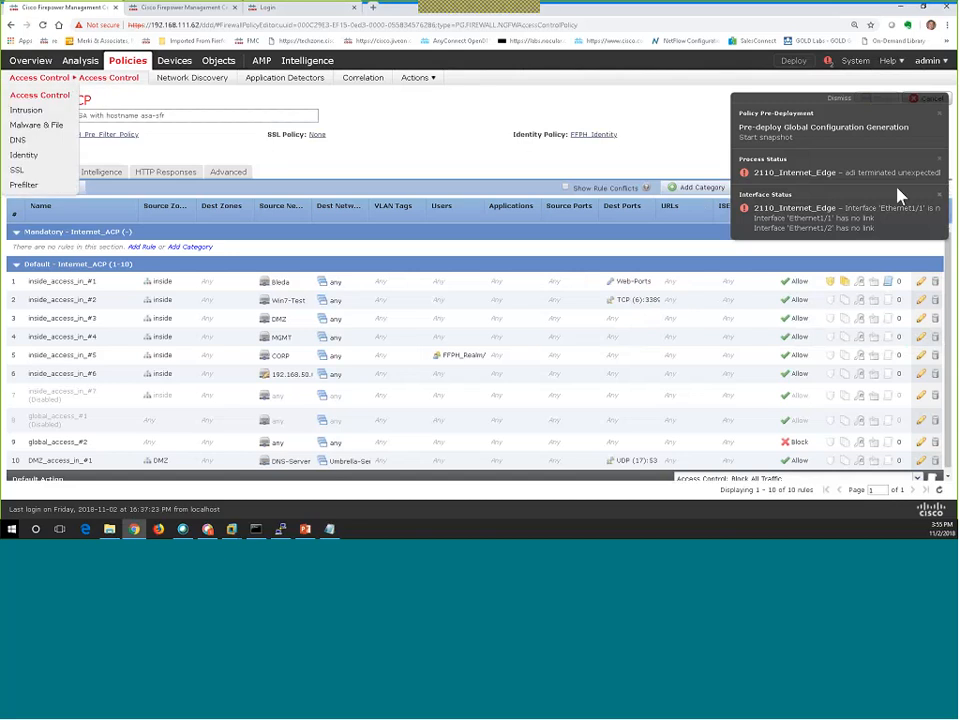
{"action": "left_click", "coordinate": [938, 101]}
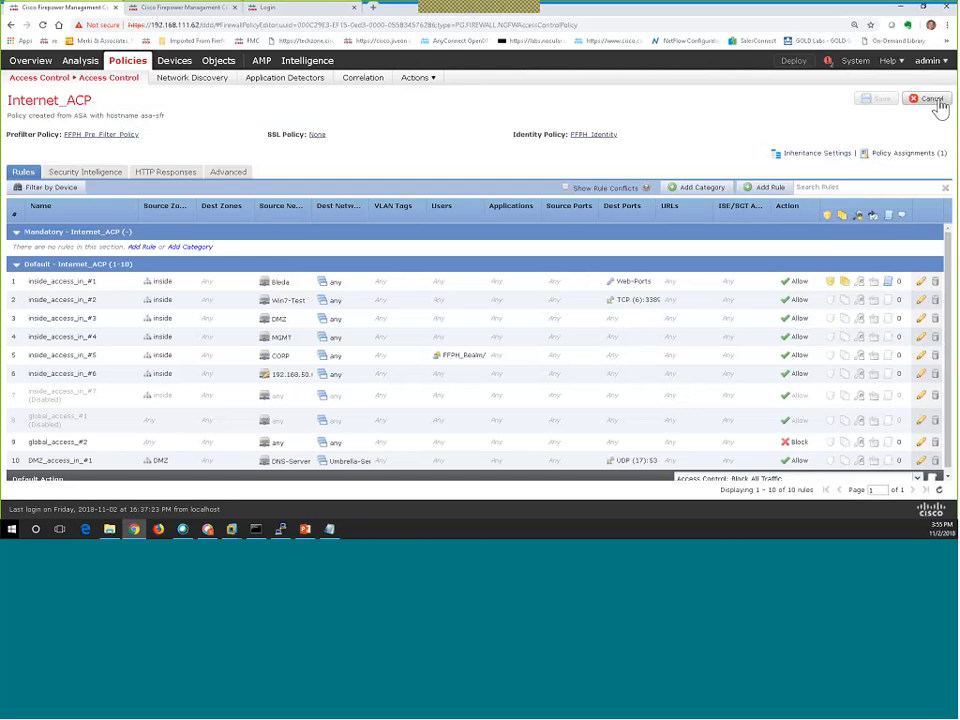
{"action": "left_click", "coordinate": [935, 100]}
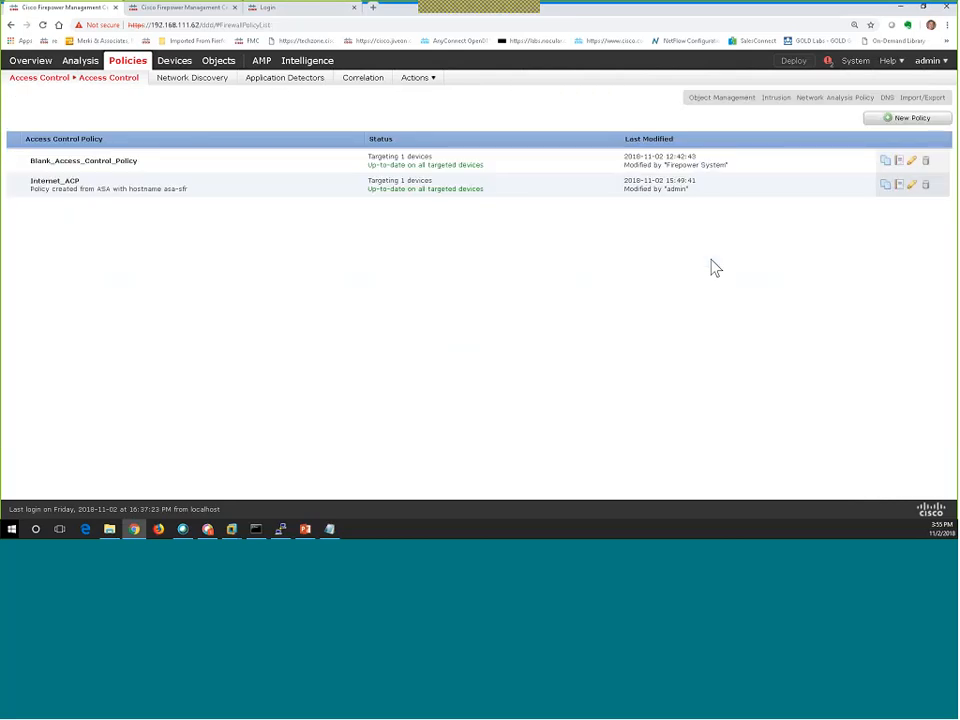